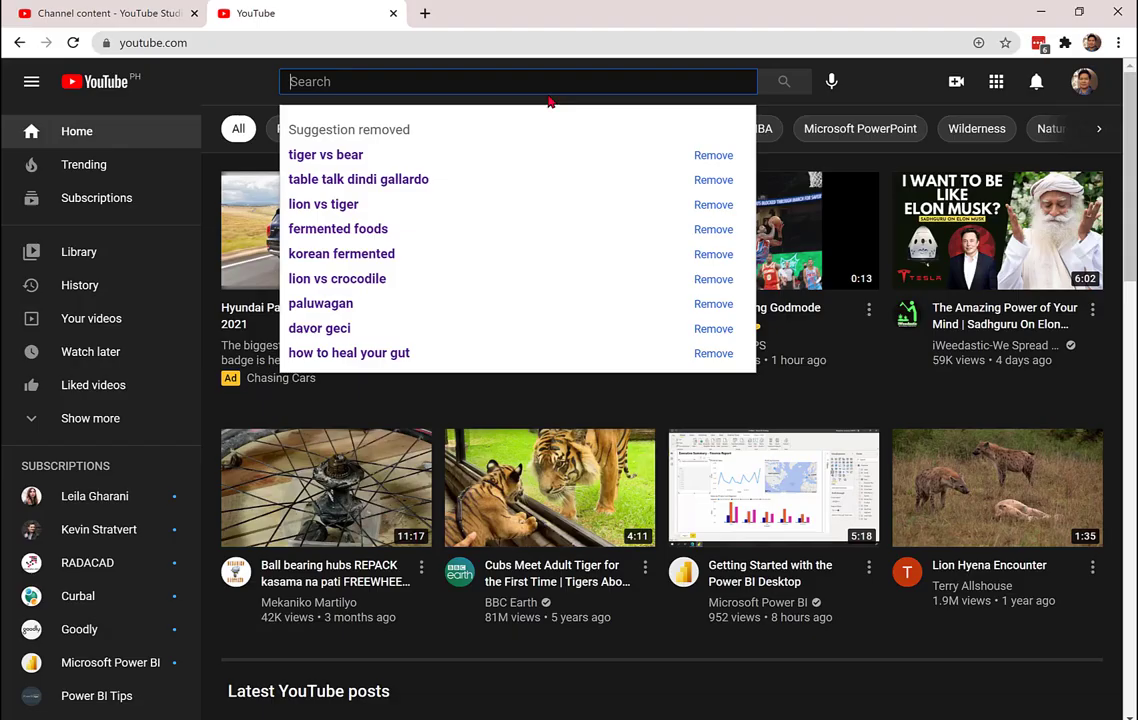
Search YouTube for 'paluwagan in excel' to find the Paluwagan in Excel with Dashboard video
type("paluwa")
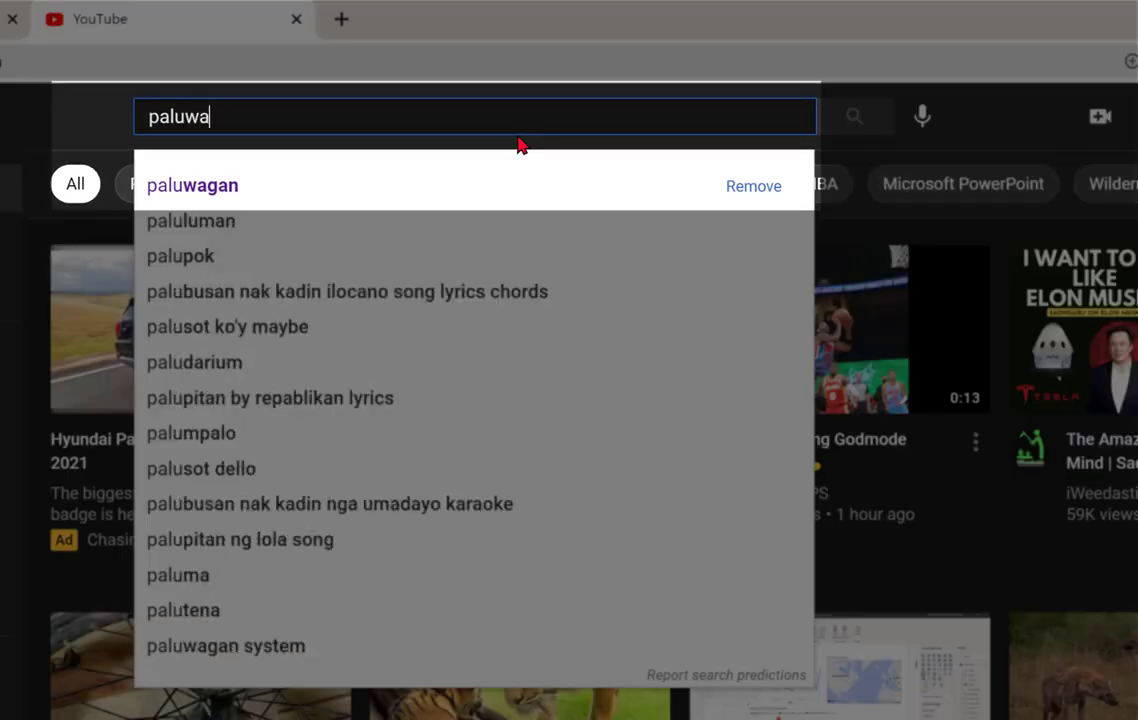
type("gan in excel")
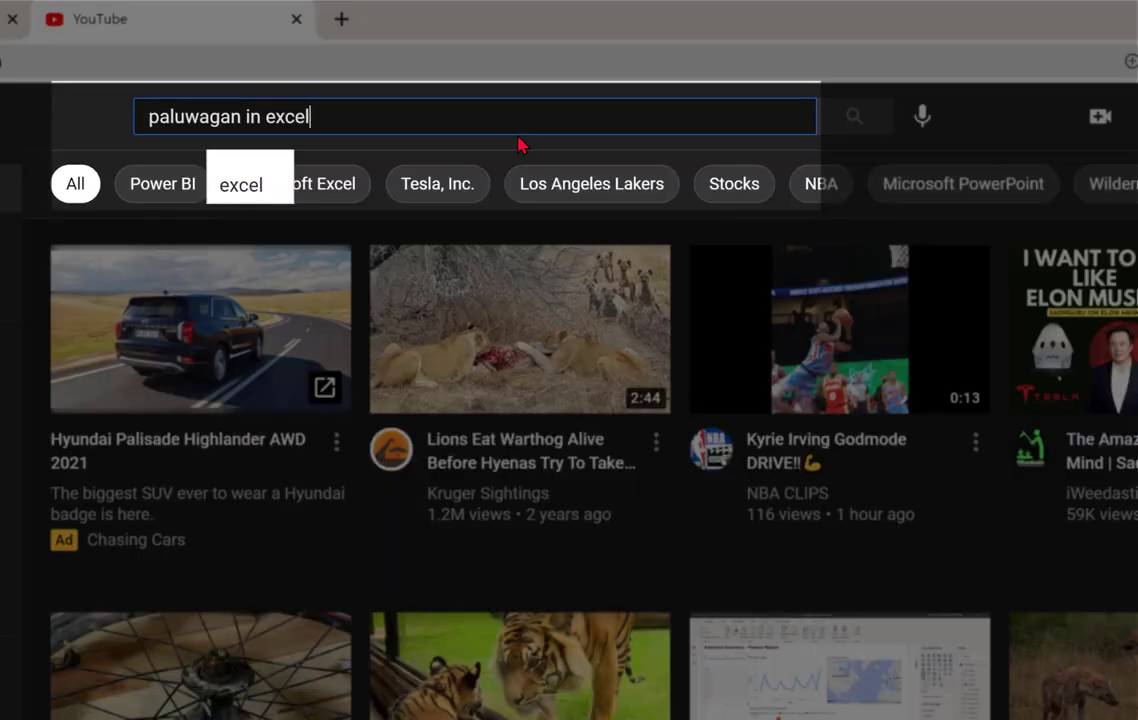
key("Return")
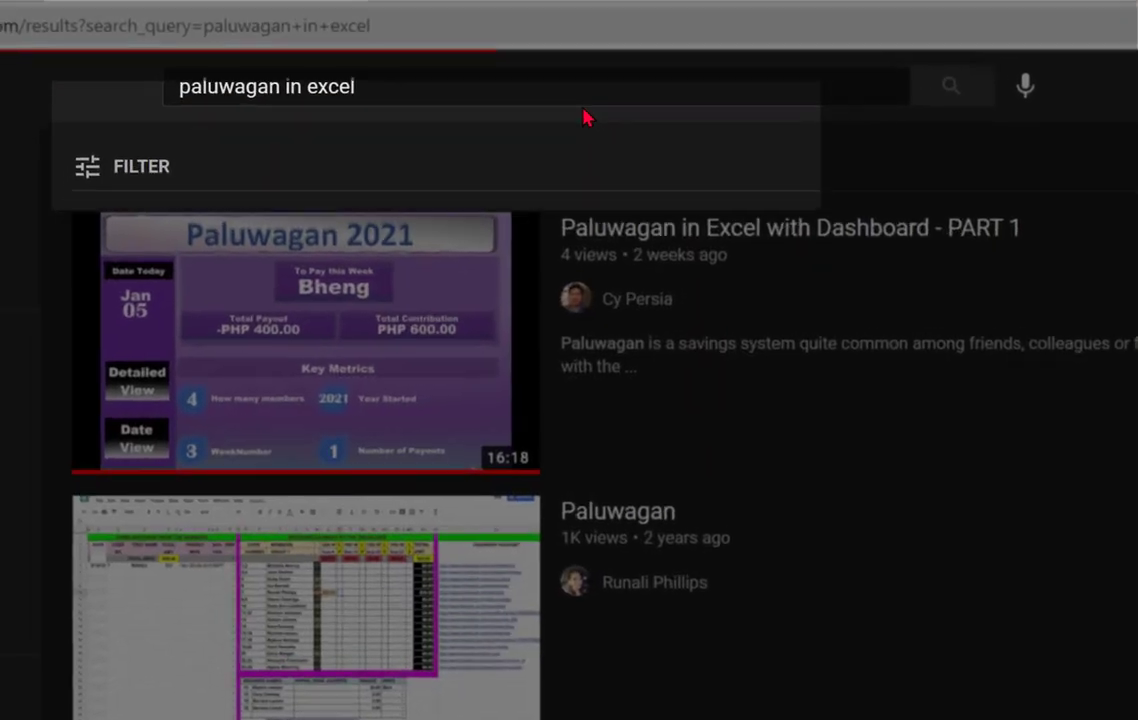
mouse_move(606, 343)
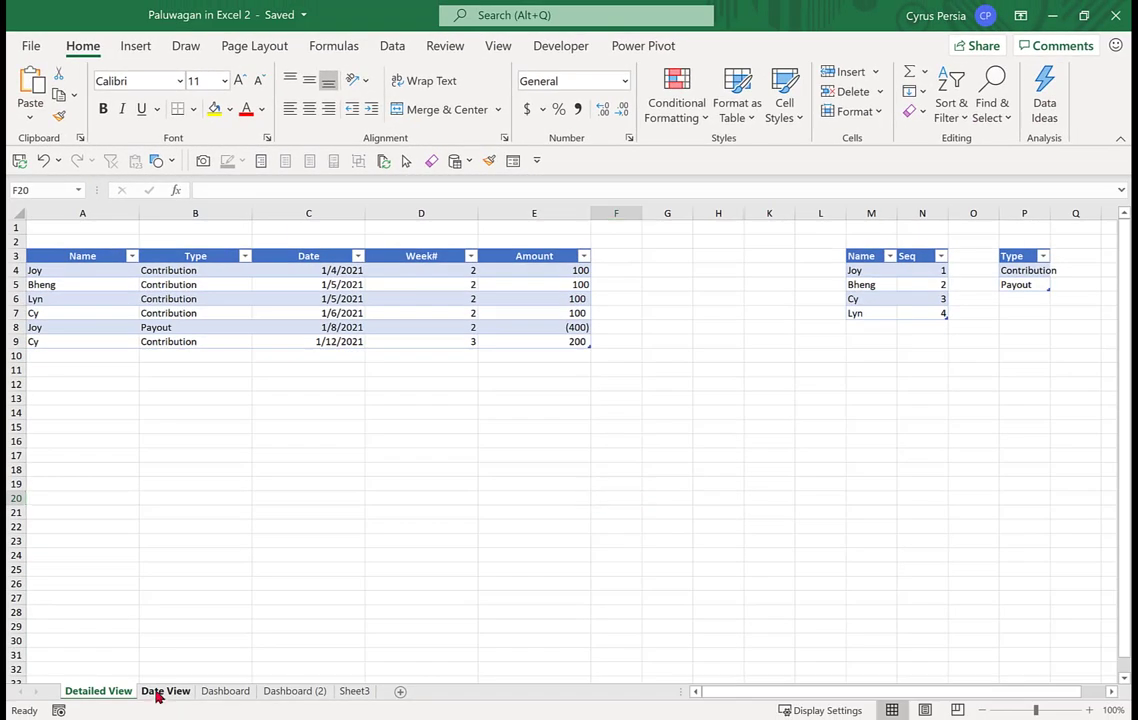
Switch to the Date View sheet
left_click(165, 691)
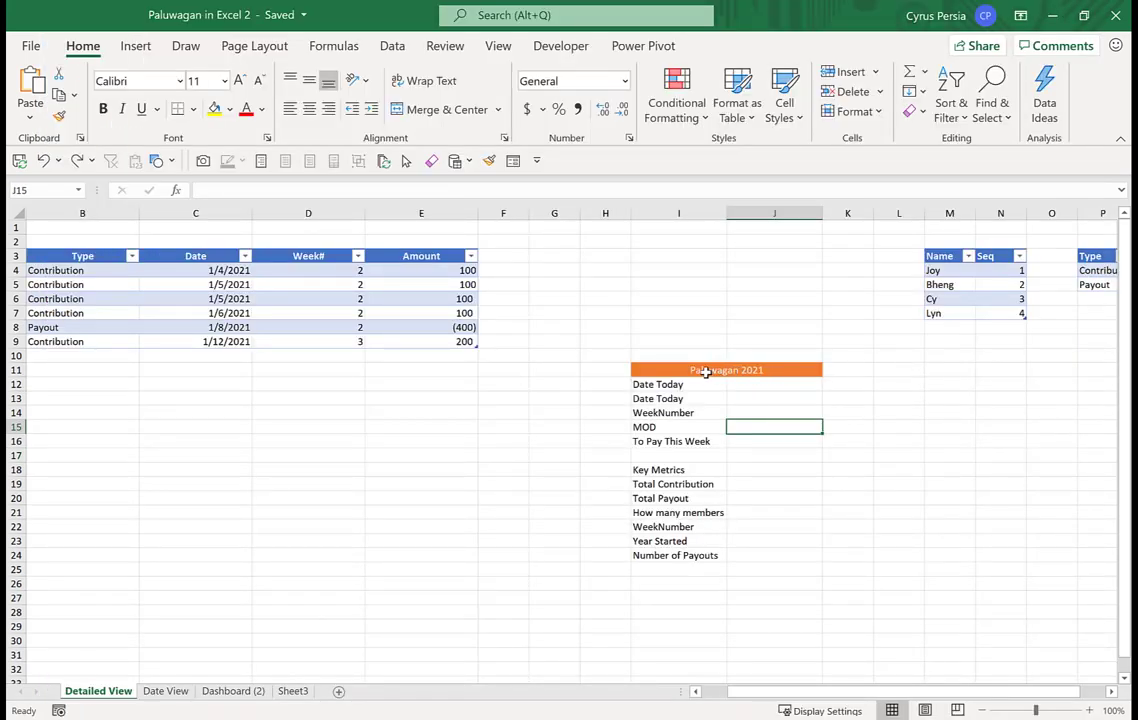
Check the I11:J24 label block on Detailed View, then go to the Dashboard (2) sheet's banner
left_click_drag(706, 371, 738, 560)
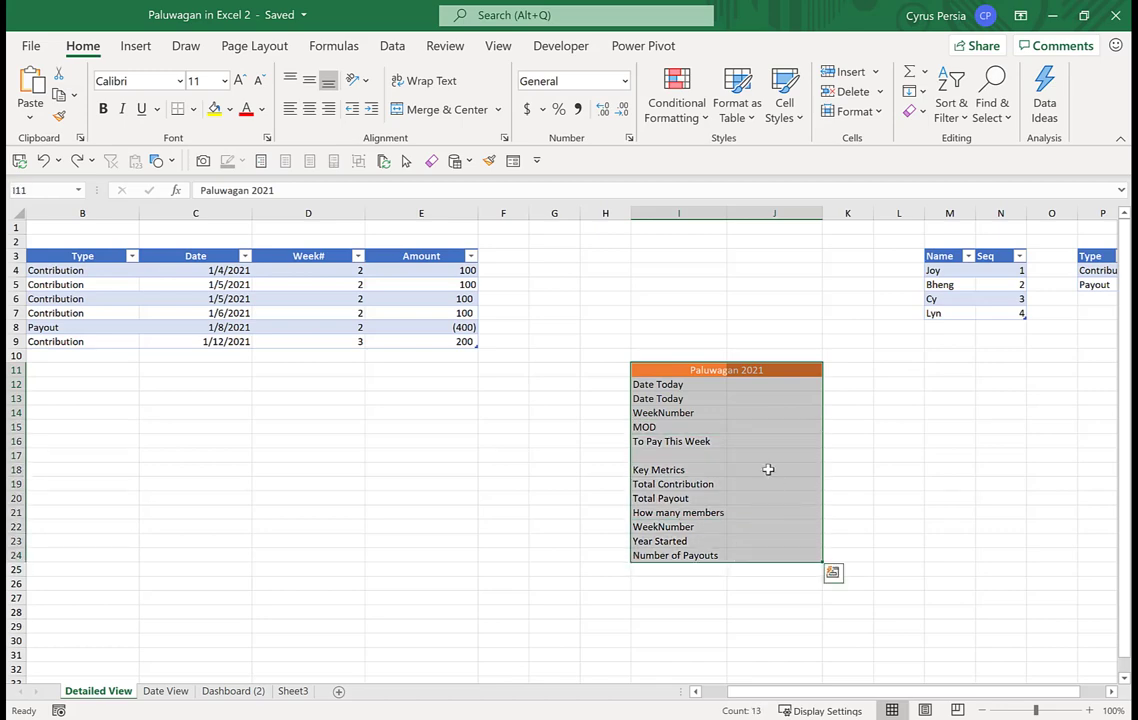
left_click(679, 398)
left_click(232, 691)
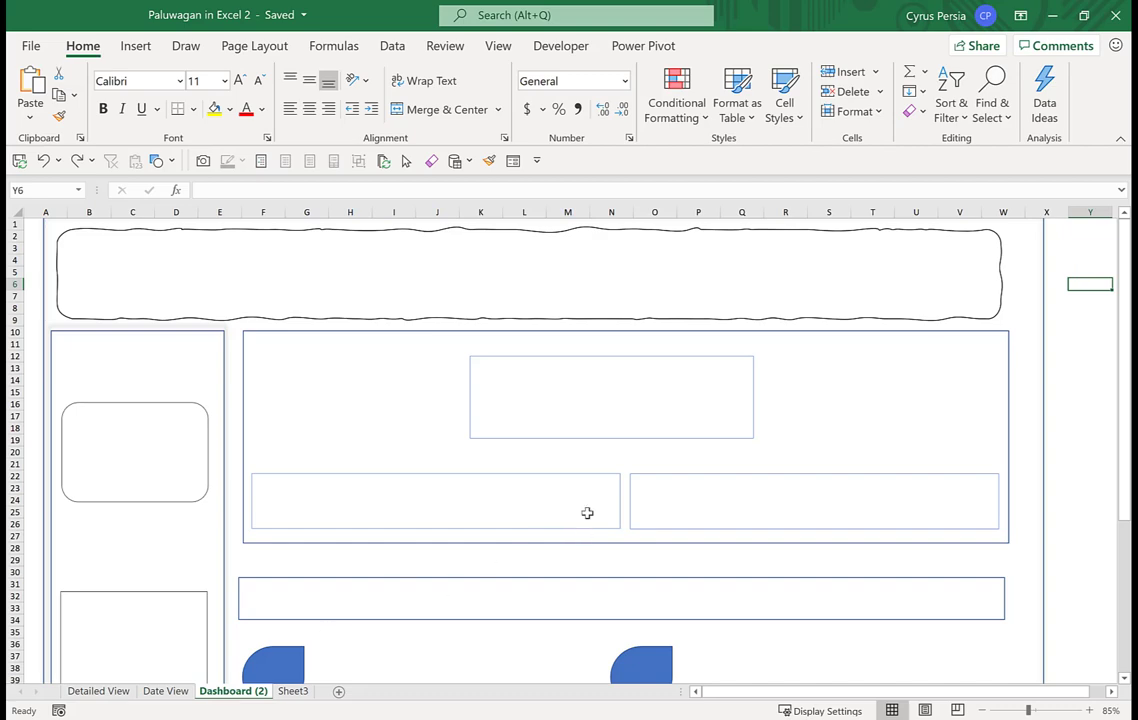
key("ctrl+Page_Up")
key("ctrl+Page_Up")
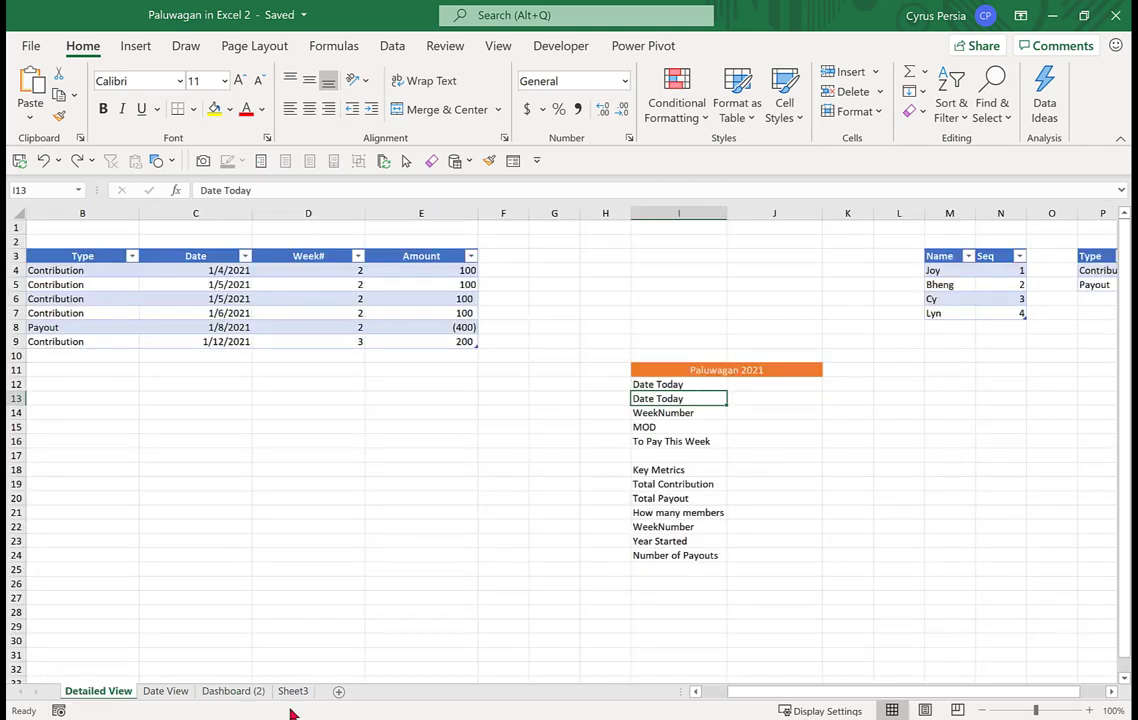
left_click(232, 691)
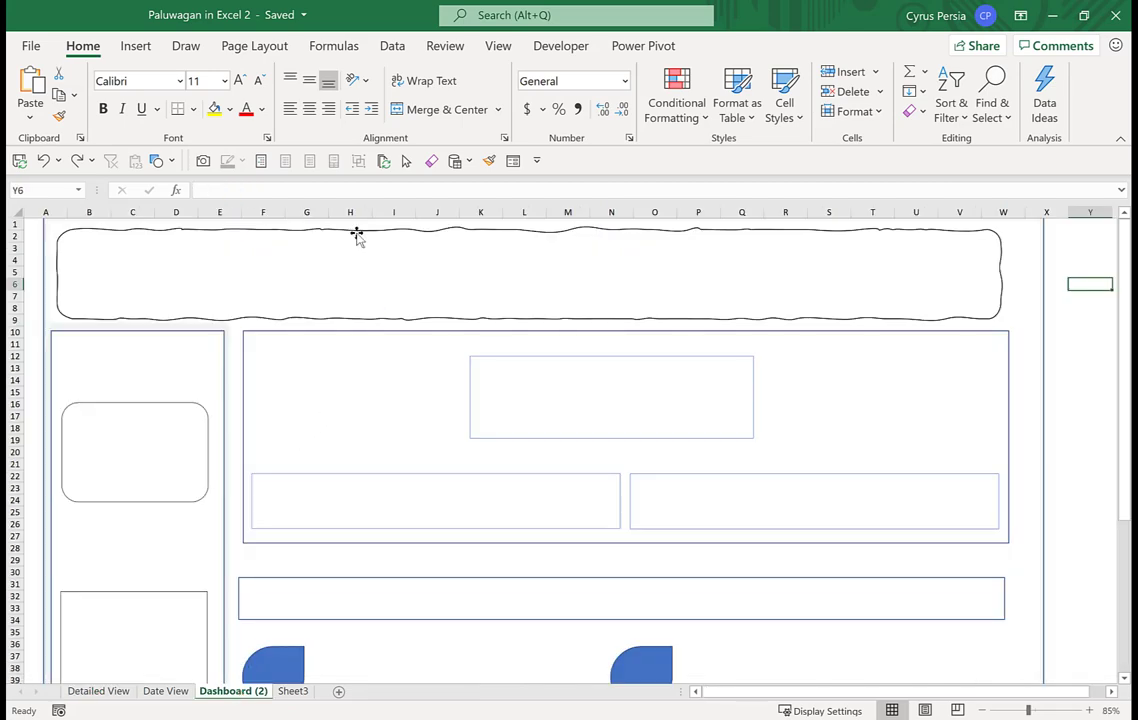
key("Down")
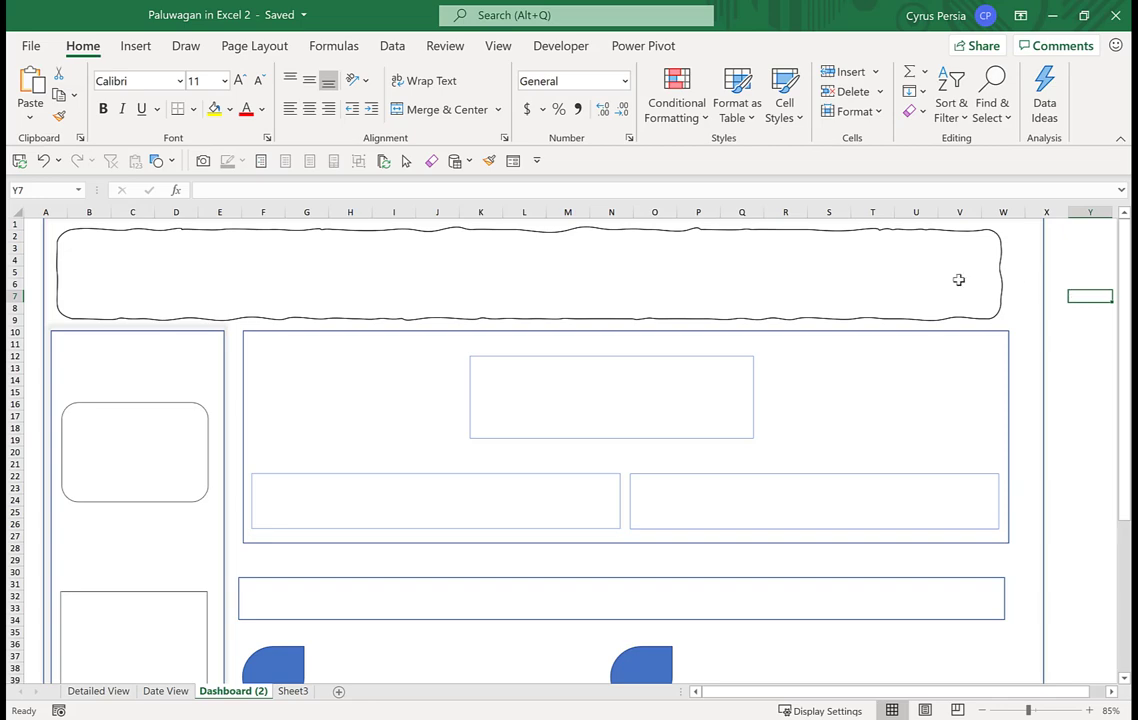
left_click(730, 236)
Link the wavy banner's text to Detailed View cell I11, Paluwagan 2021
left_click(215, 190)
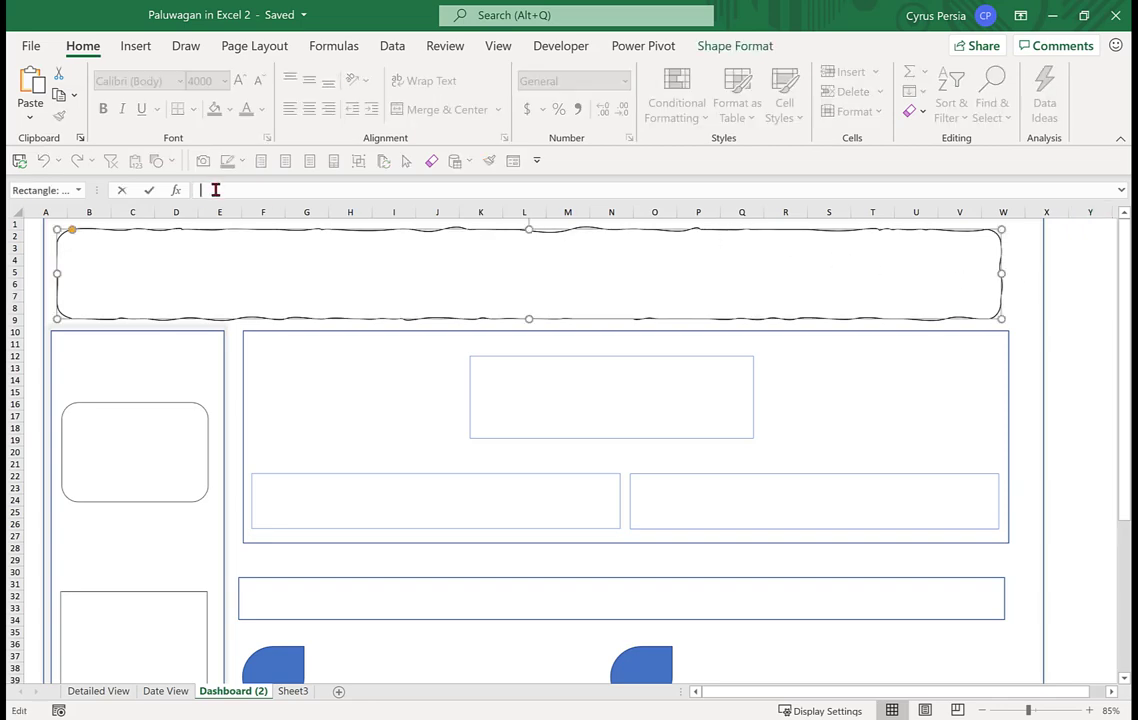
type("=")
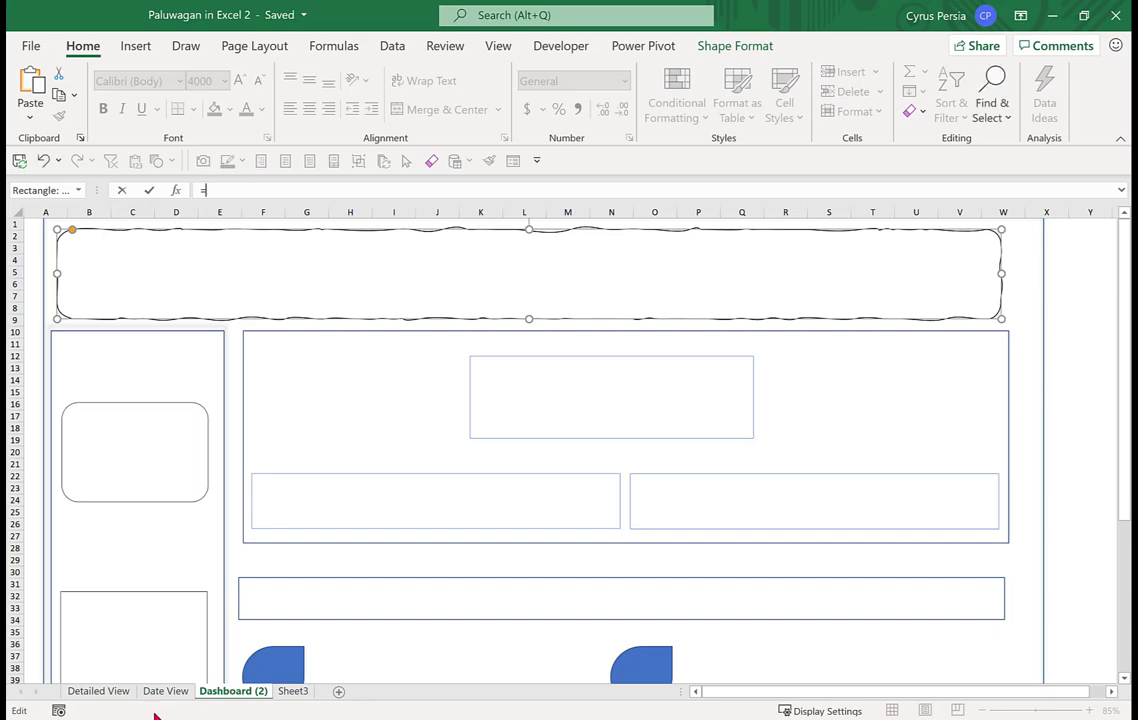
left_click(110, 692)
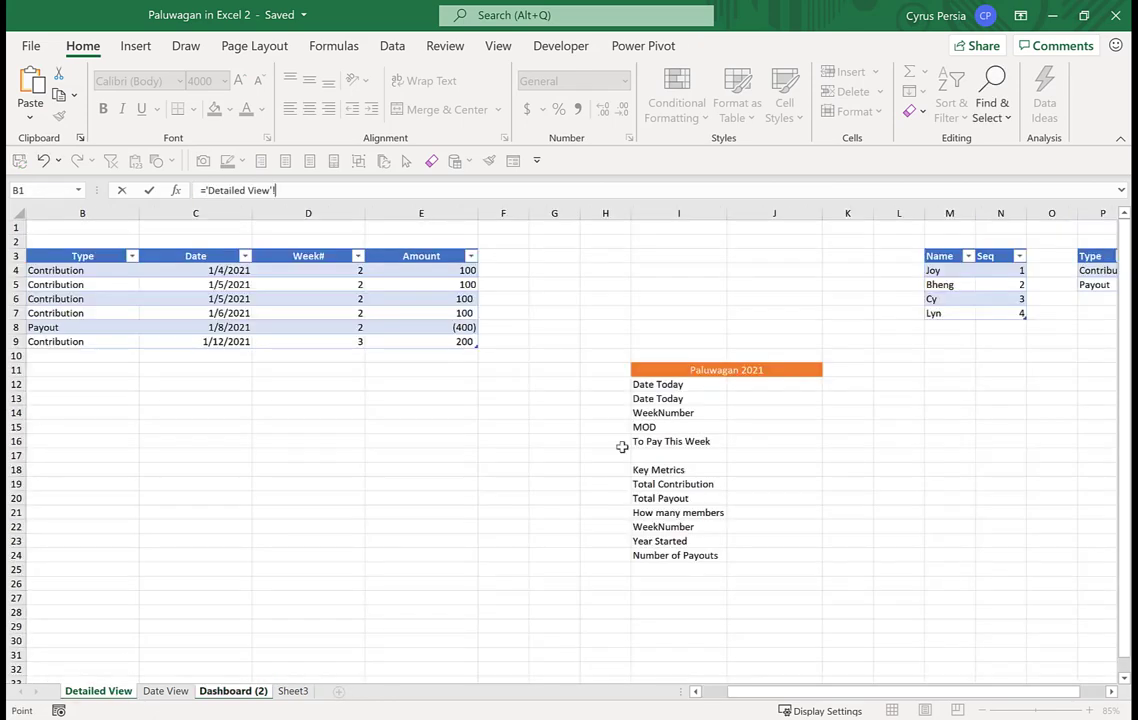
left_click(650, 370)
key("Return")
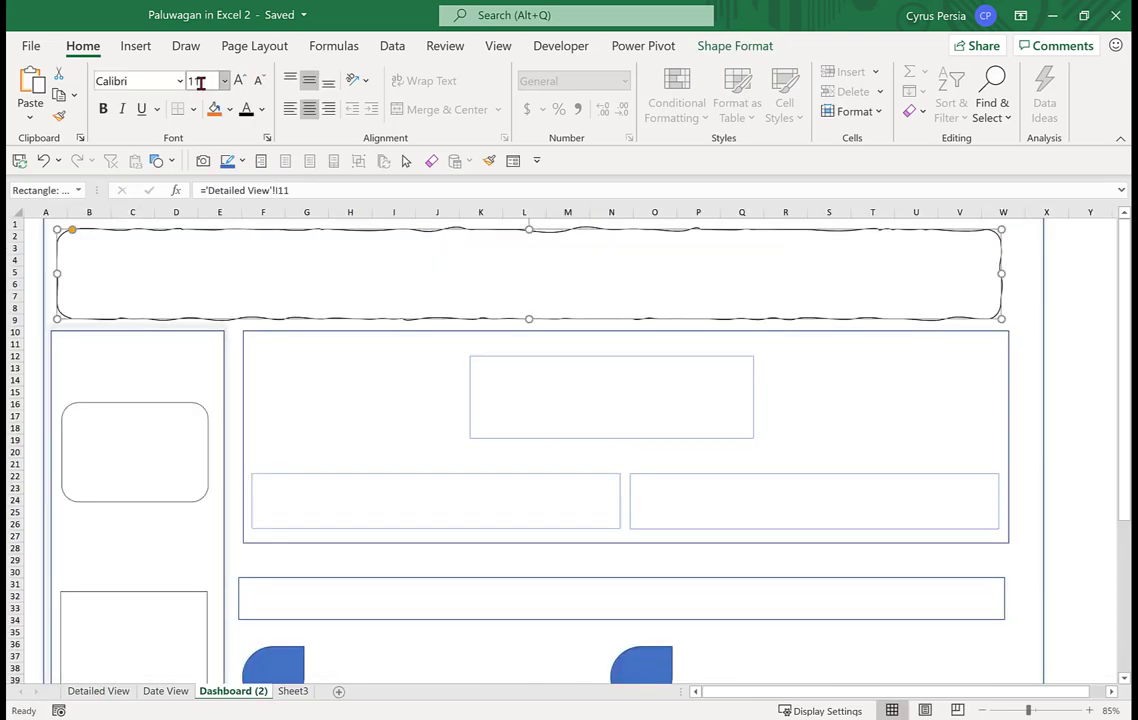
Format the banner title in Automatic black, bold, enlarged to 72 pt
left_click(264, 114)
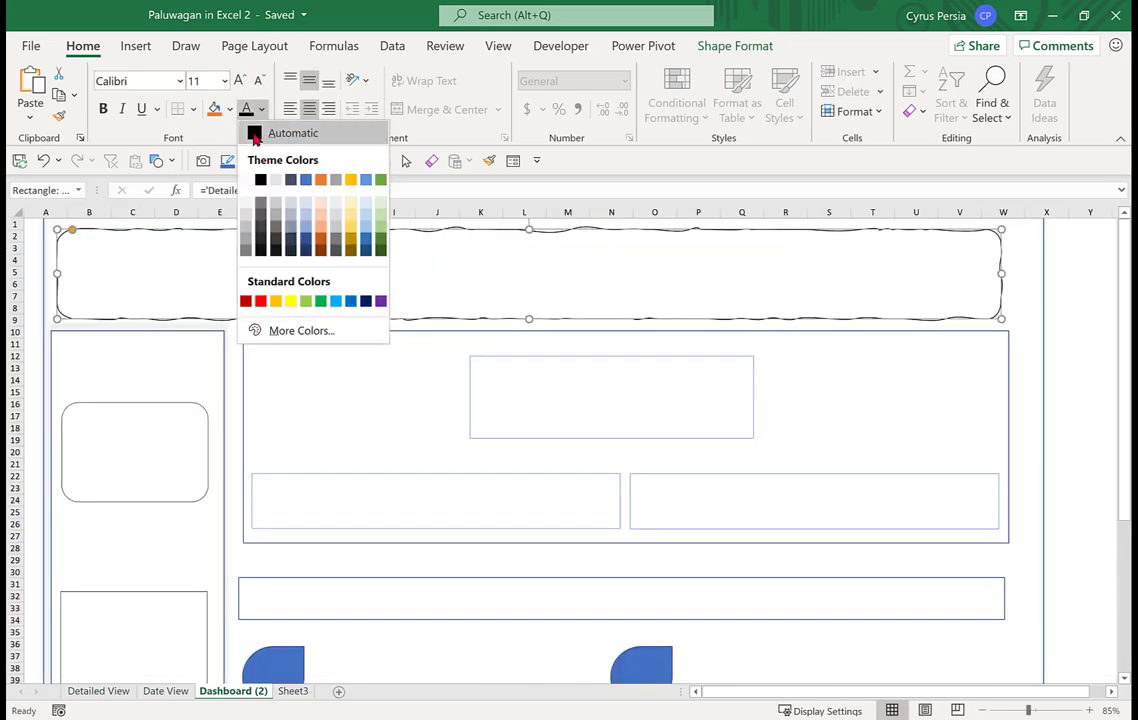
left_click(277, 131)
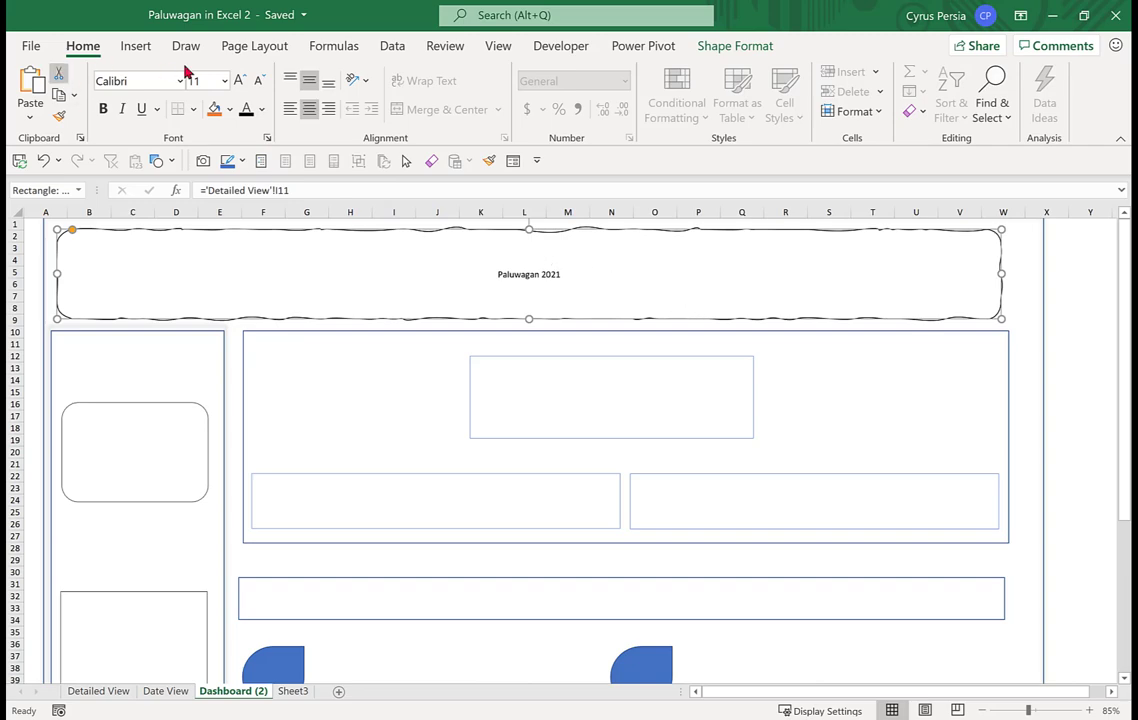
left_click(238, 81)
left_click(238, 81)
left_click(238, 81)
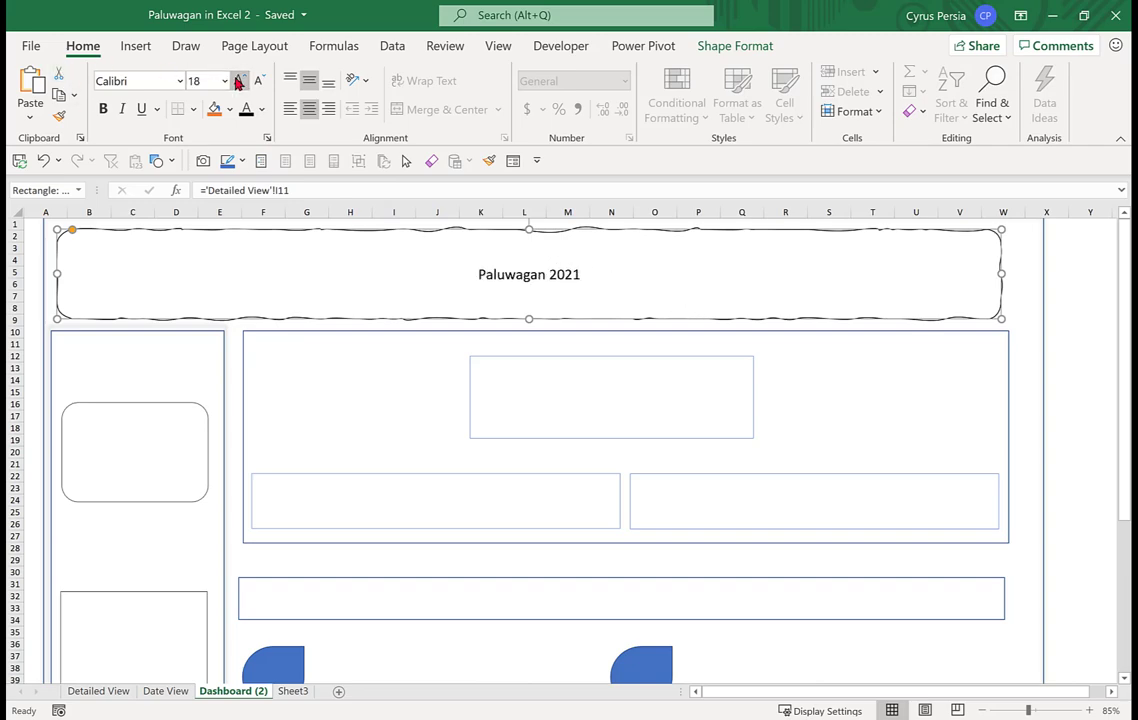
left_click(238, 81)
left_click(238, 81)
left_click(238, 81)
left_click(238, 81)
left_click(238, 81)
left_click(238, 81)
left_click(238, 81)
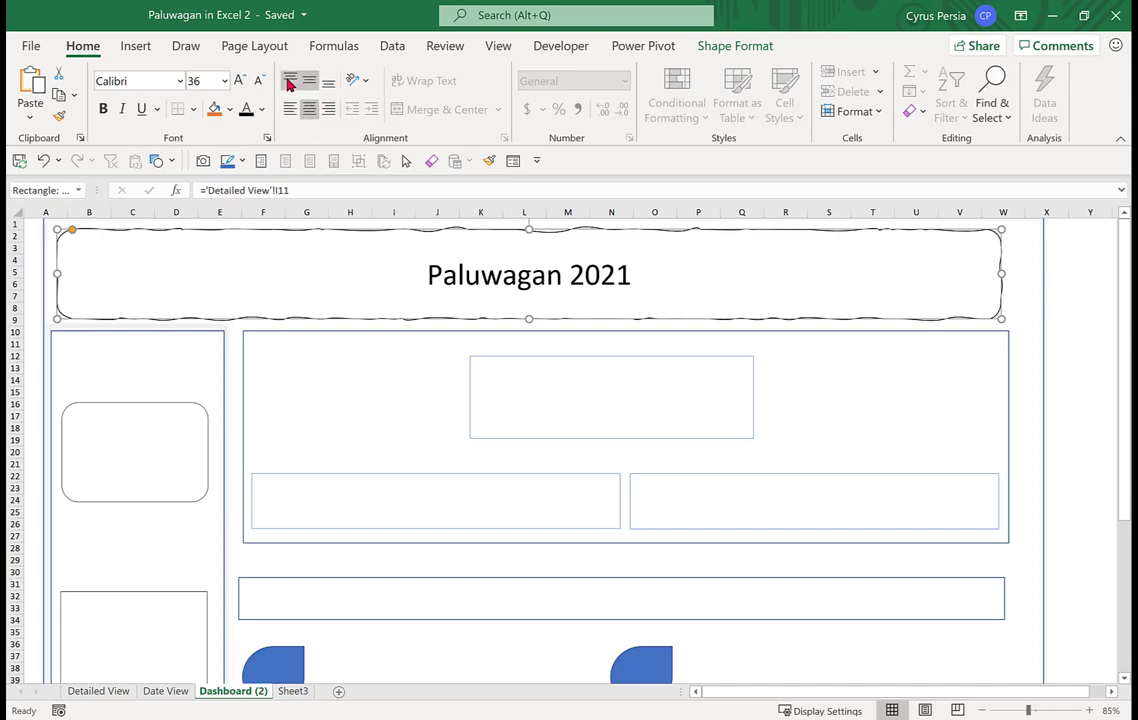
left_click(100, 106)
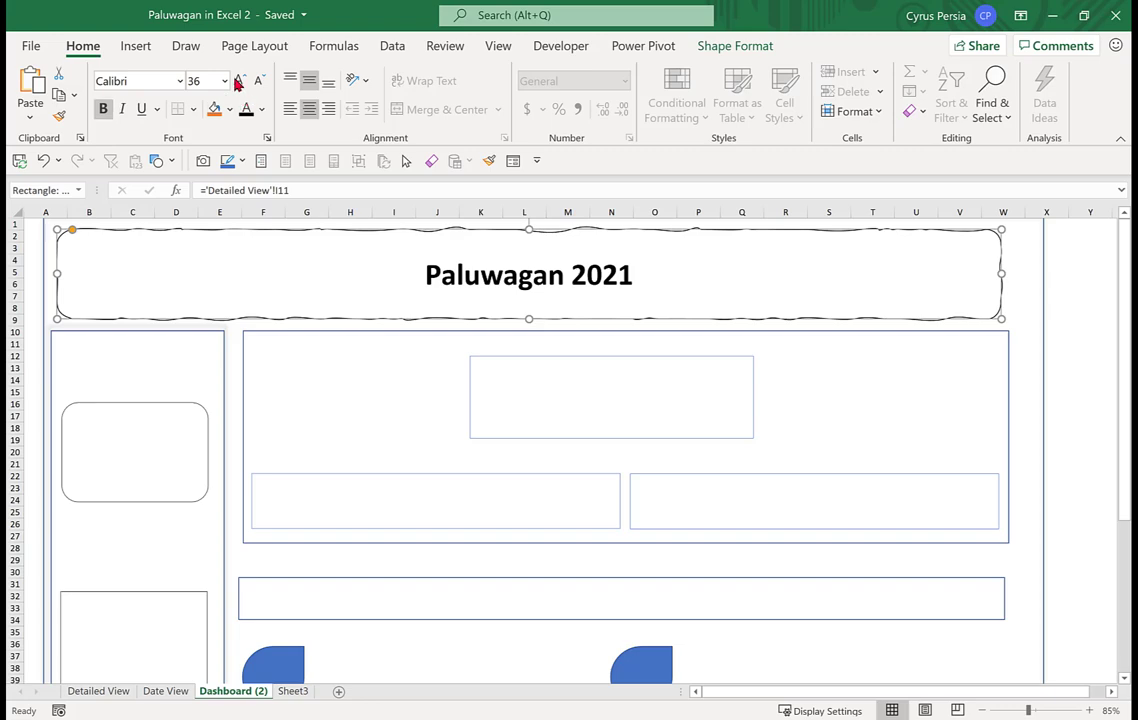
left_click(238, 81)
left_click(238, 81)
left_click(238, 81)
left_click(238, 81)
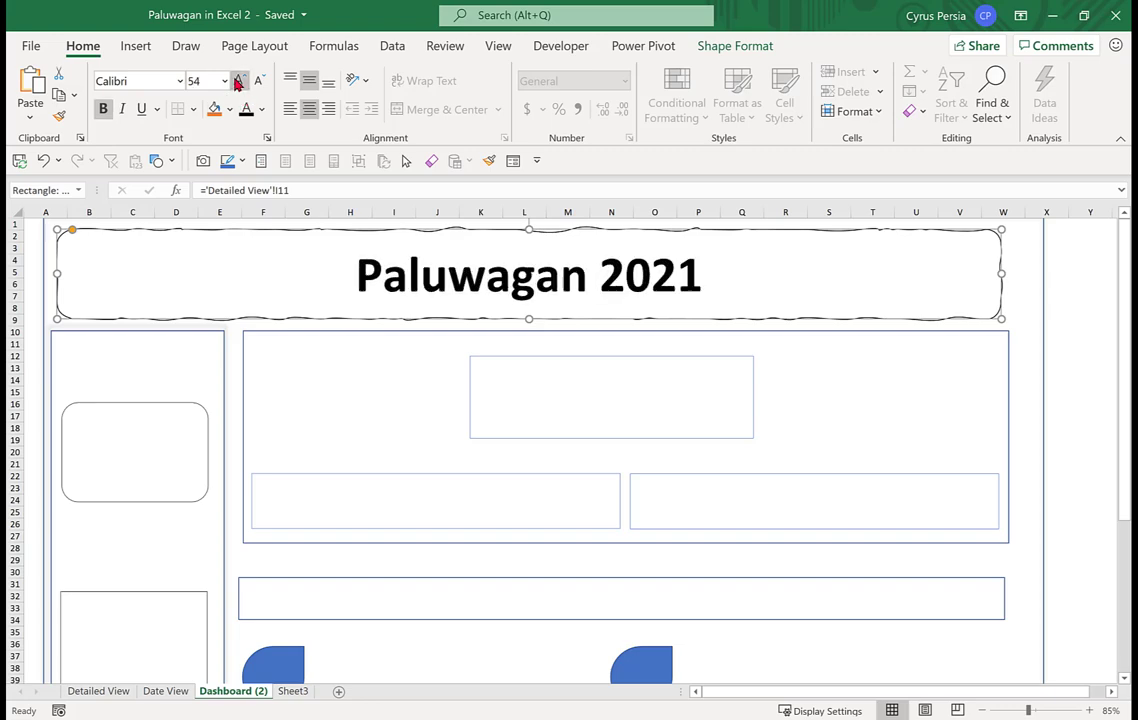
left_click(238, 81)
left_click(238, 81)
left_click(1084, 312)
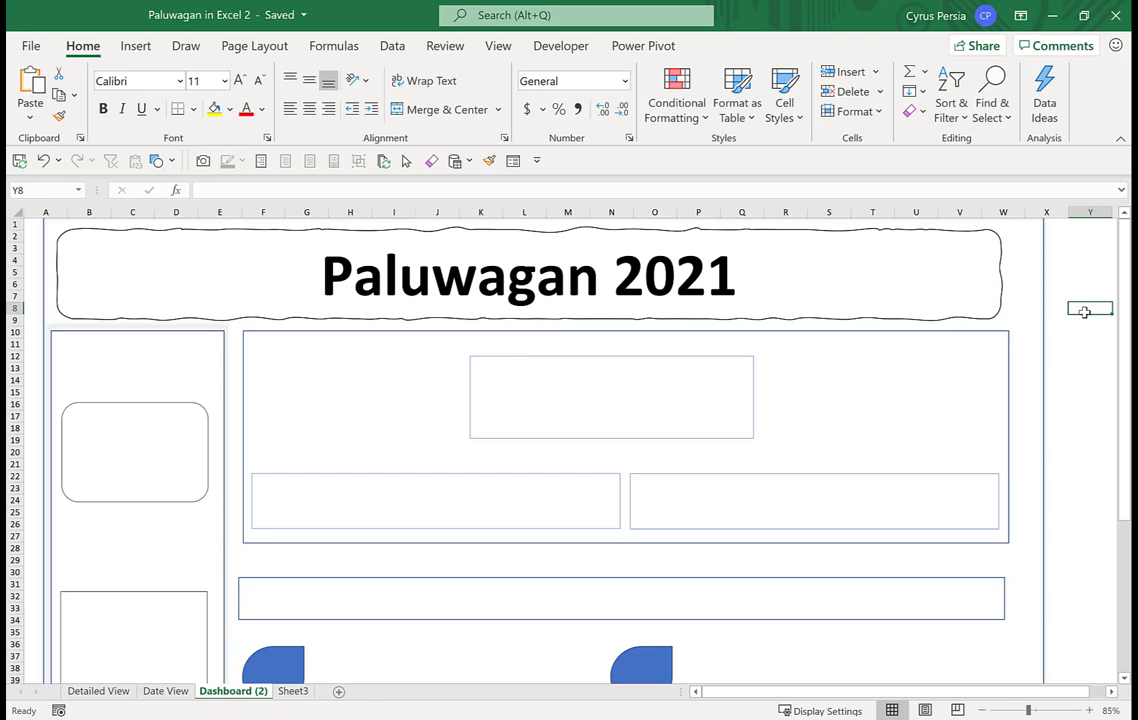
Link the top box in the main panel to Detailed View I16, To Pay This Week
left_click(662, 356)
left_click(234, 190)
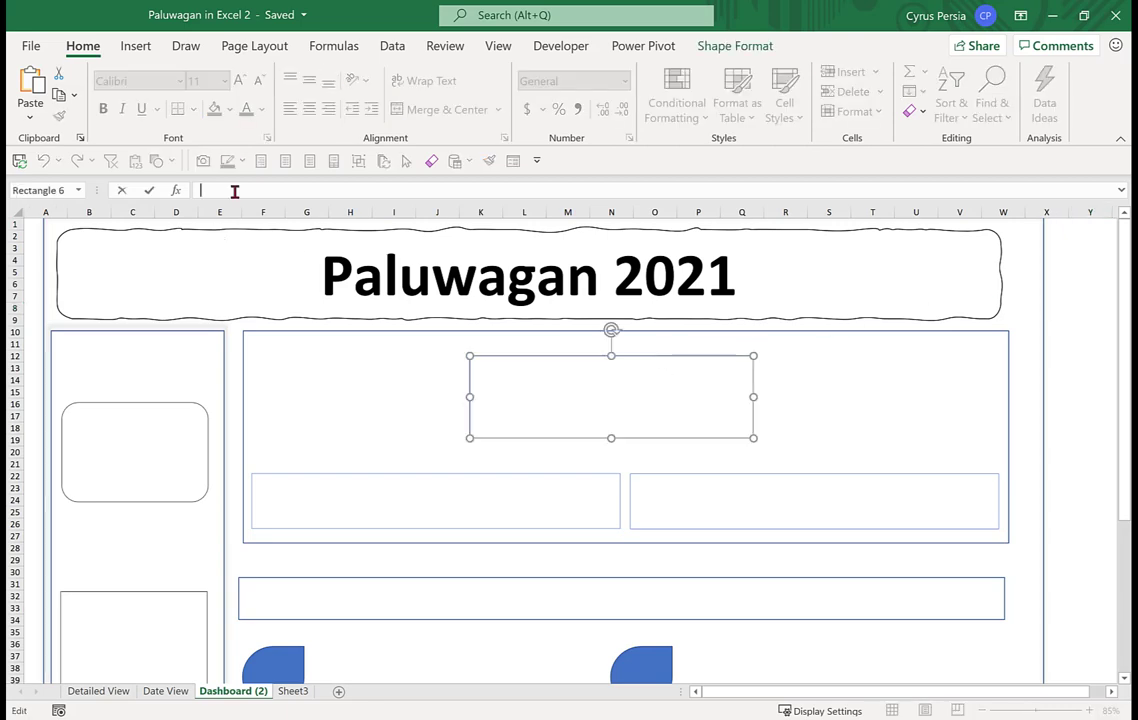
type("=")
left_click(120, 691)
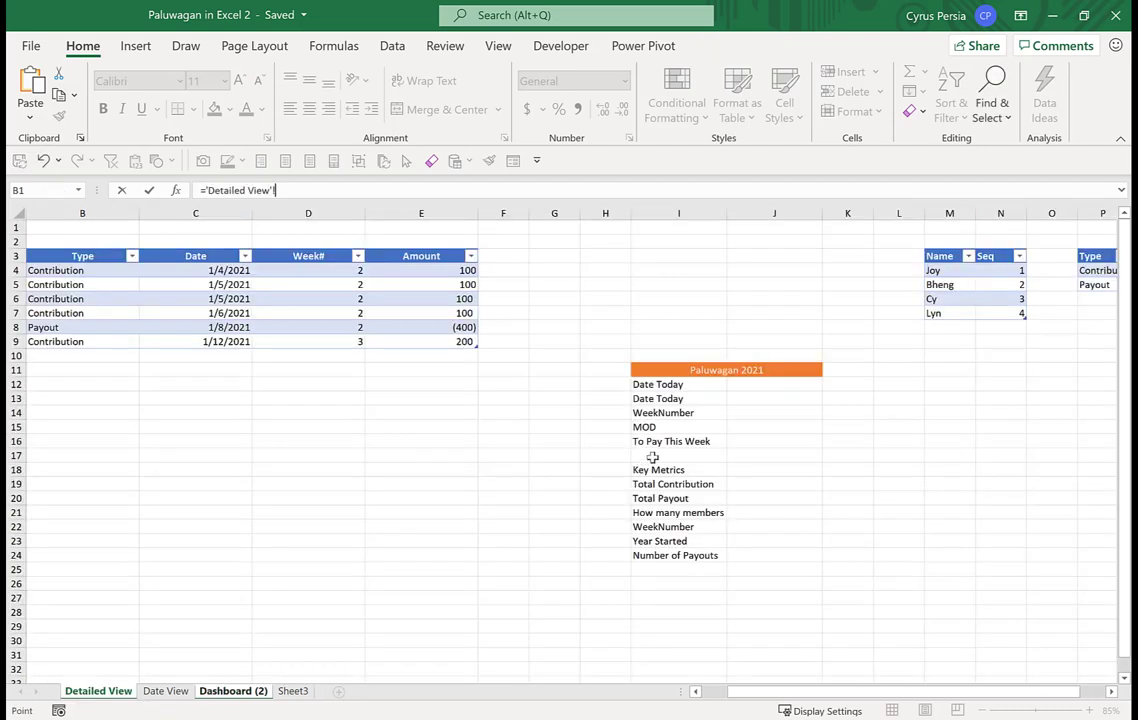
left_click(662, 441)
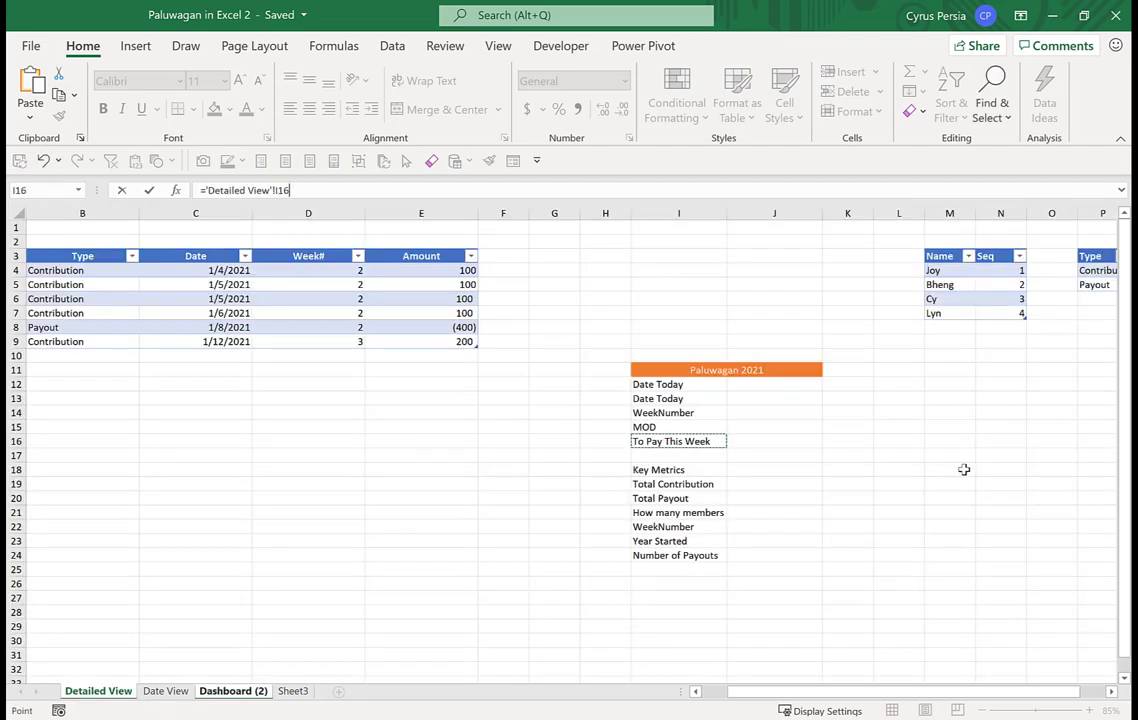
key("Return")
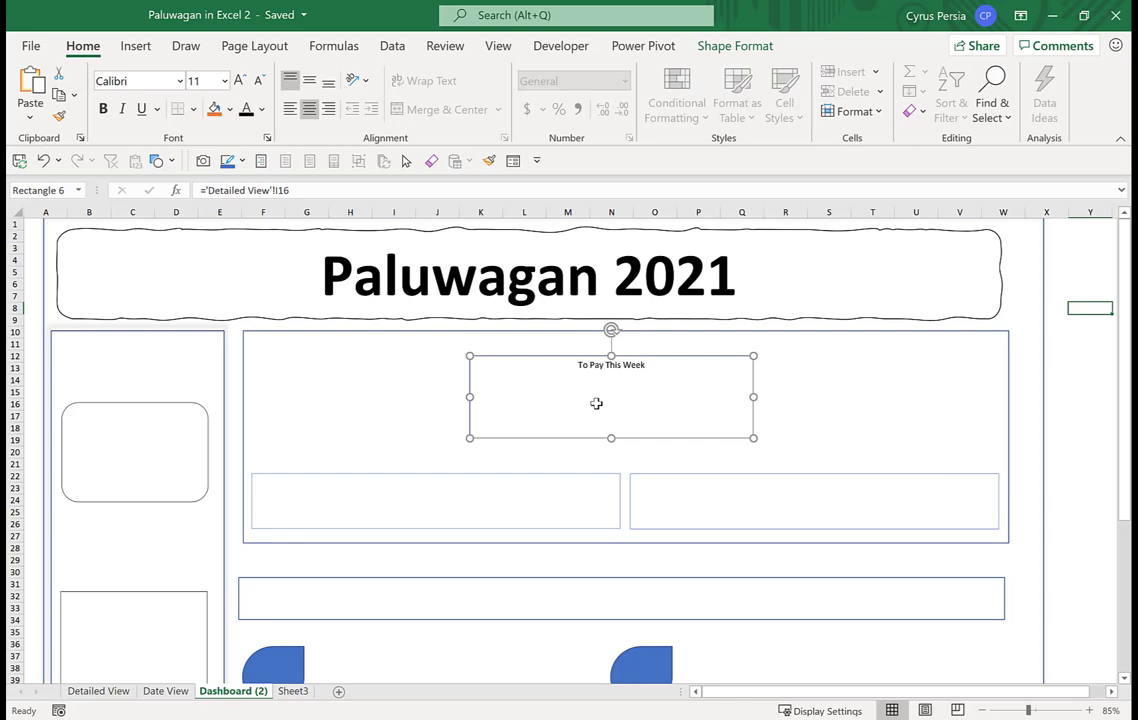
Link the lower-left box to Detailed View I19, Total Contribution
left_click(474, 477)
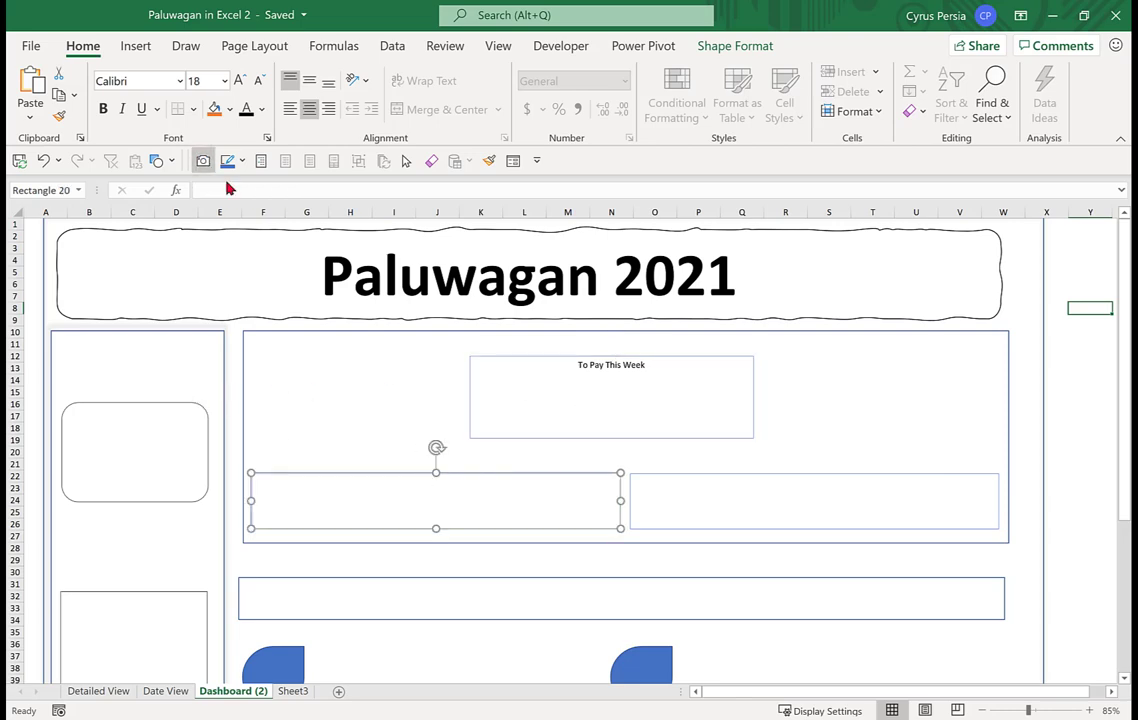
left_click(228, 188)
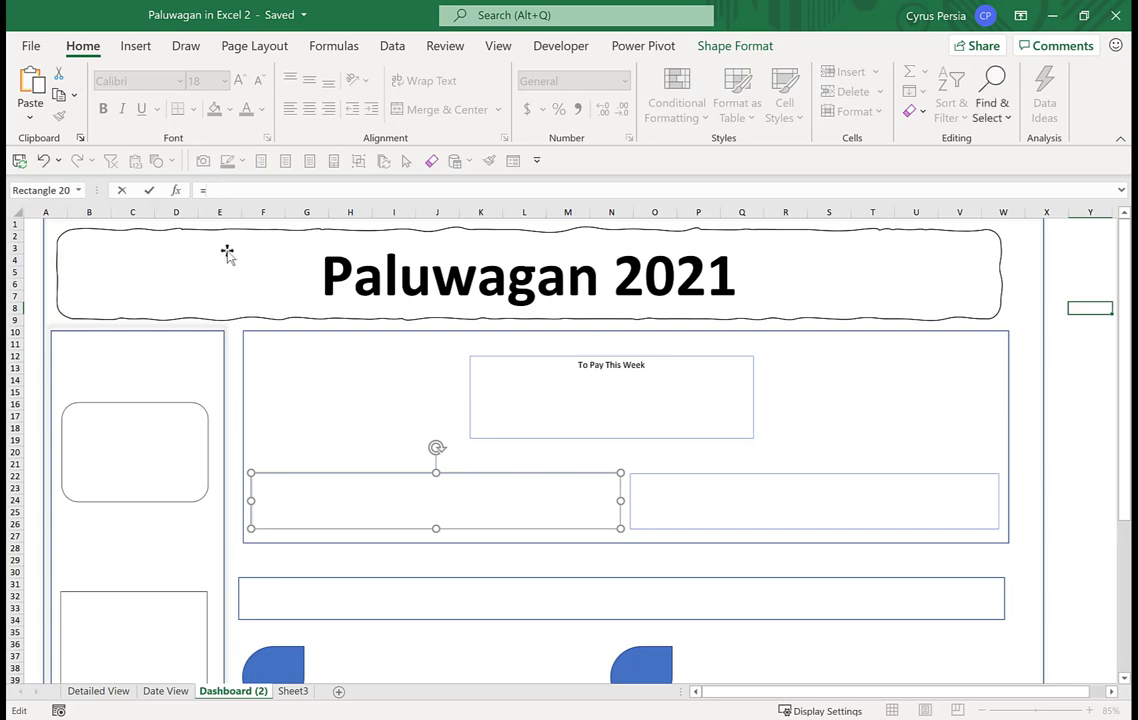
type("=")
left_click(99, 692)
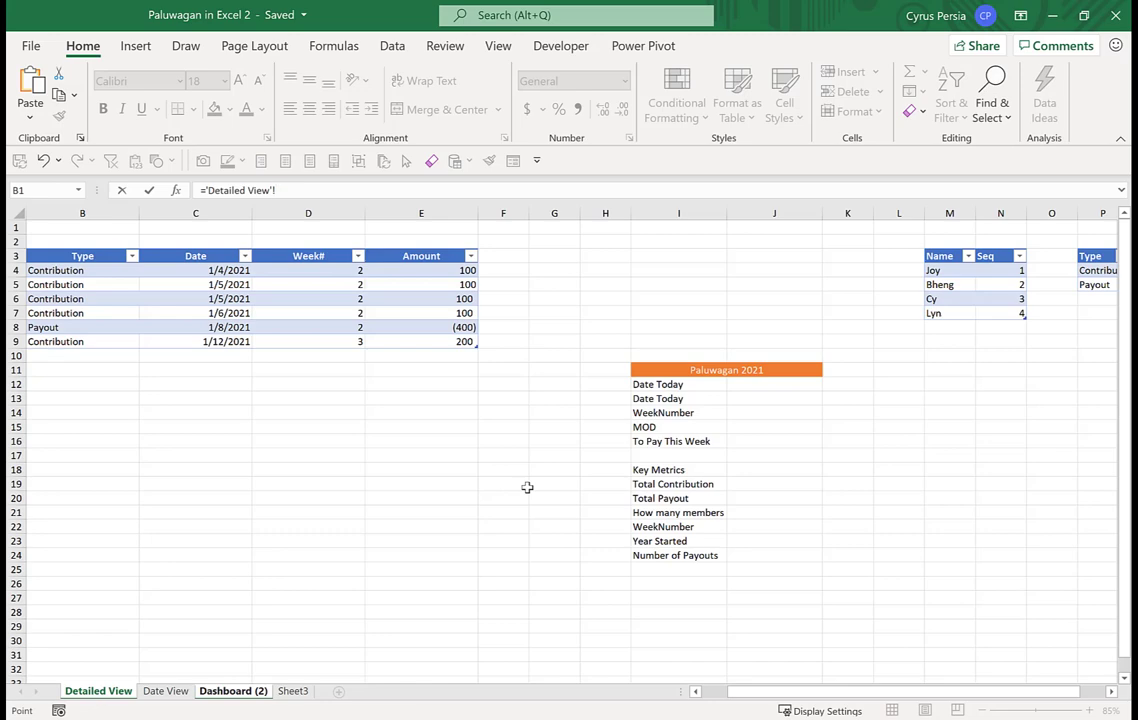
left_click(700, 485)
key("Return")
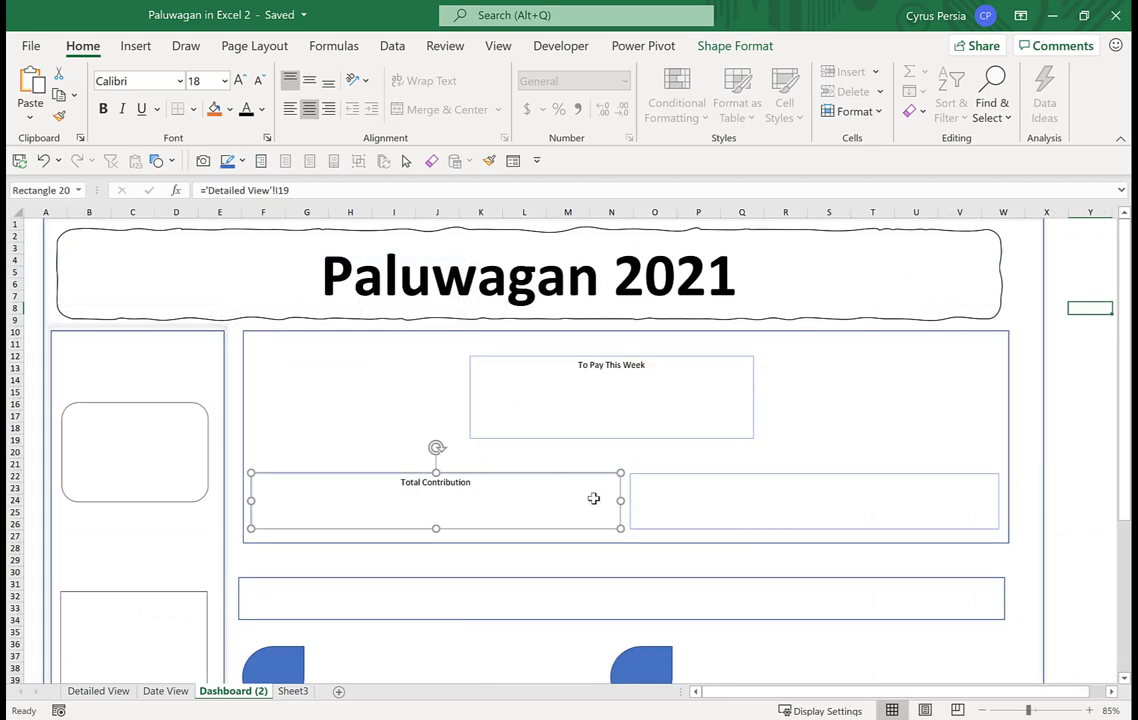
Replace the lower-right box's old link with Detailed View I24, Number of Payouts
left_click(718, 480)
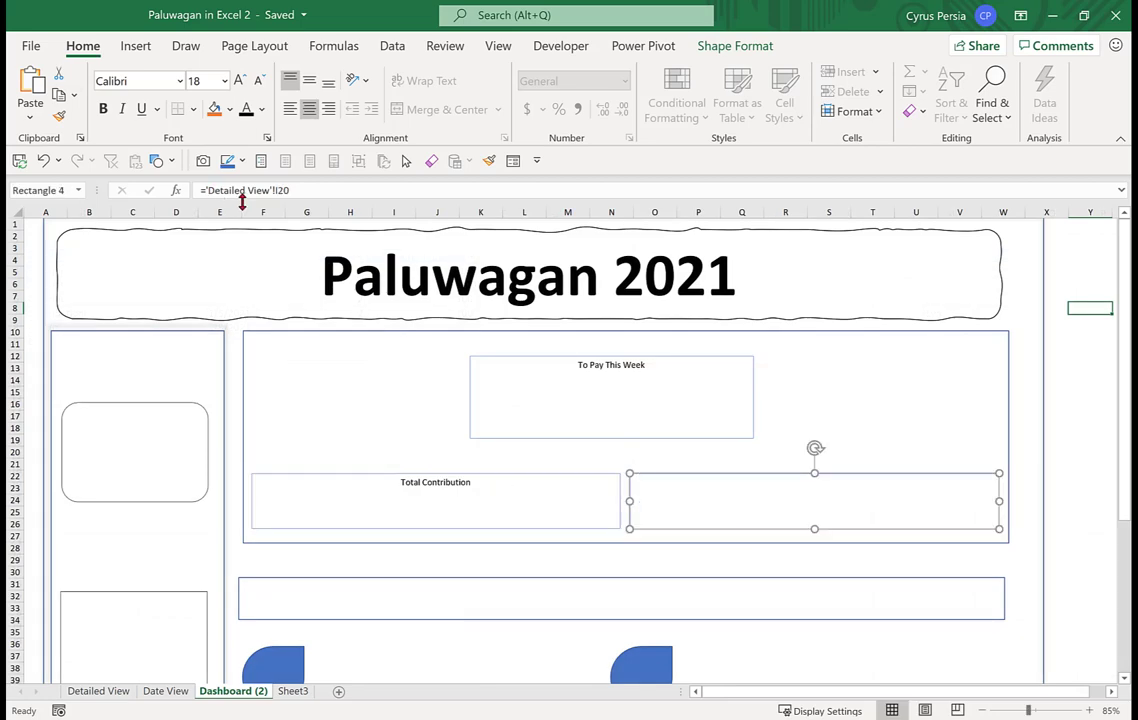
left_click_drag(324, 190, 46, 192)
key("Delete")
key("Return")
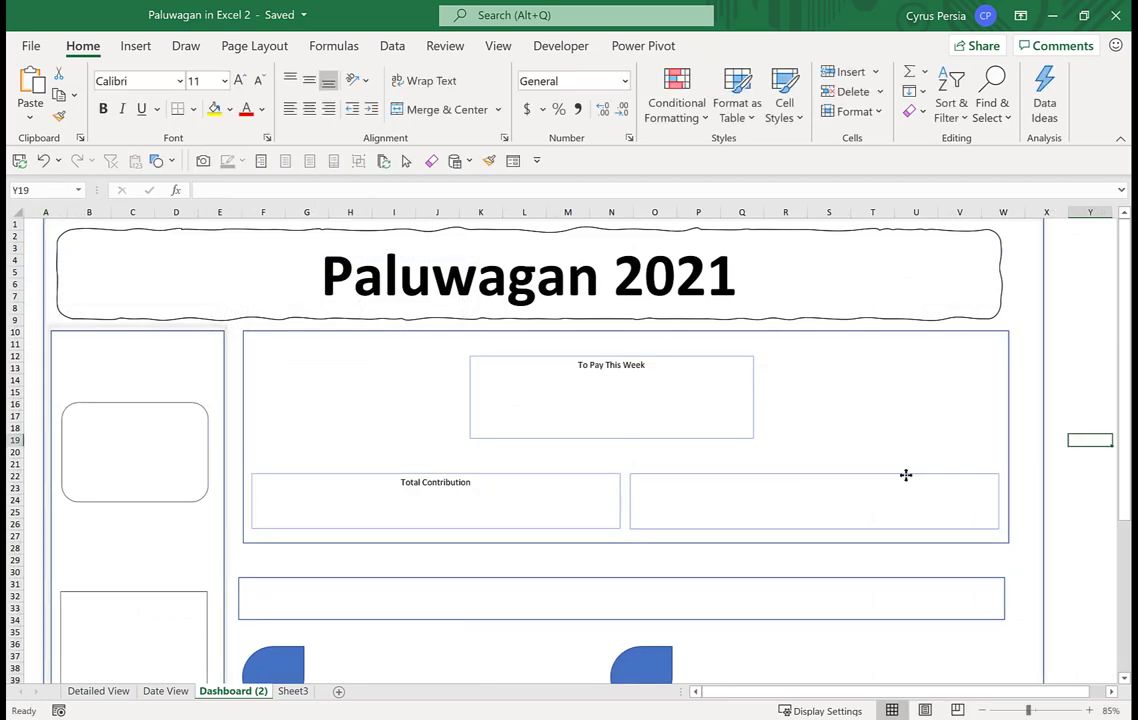
left_click(907, 475)
left_click(219, 189)
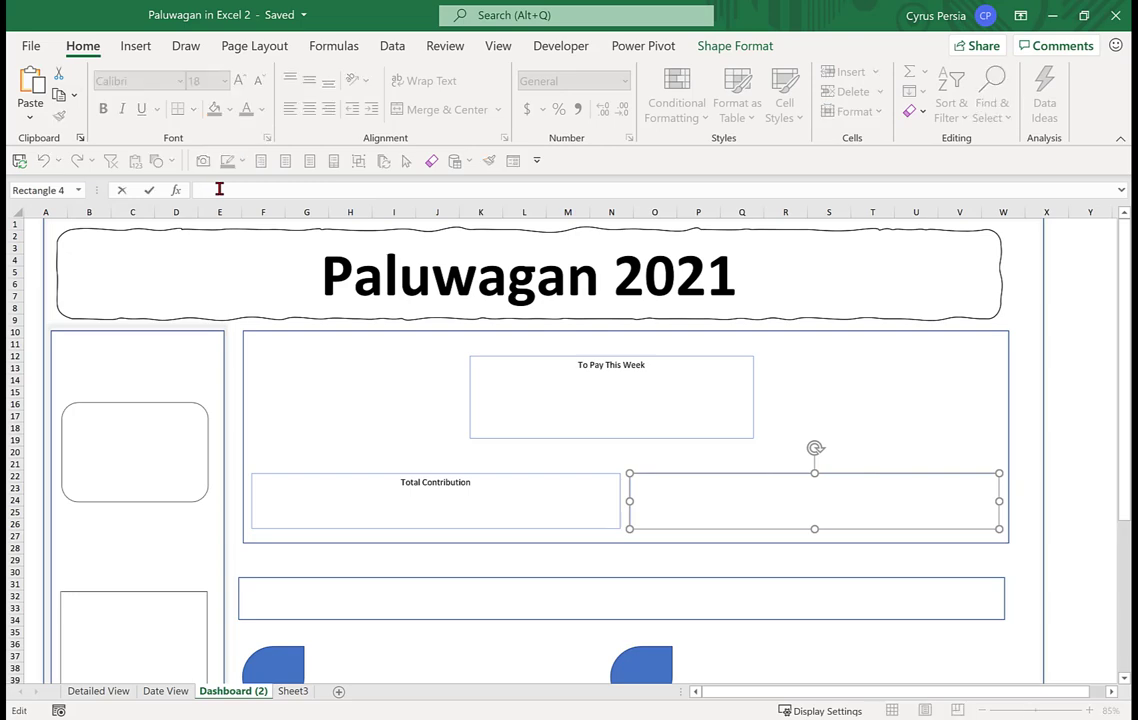
type("=")
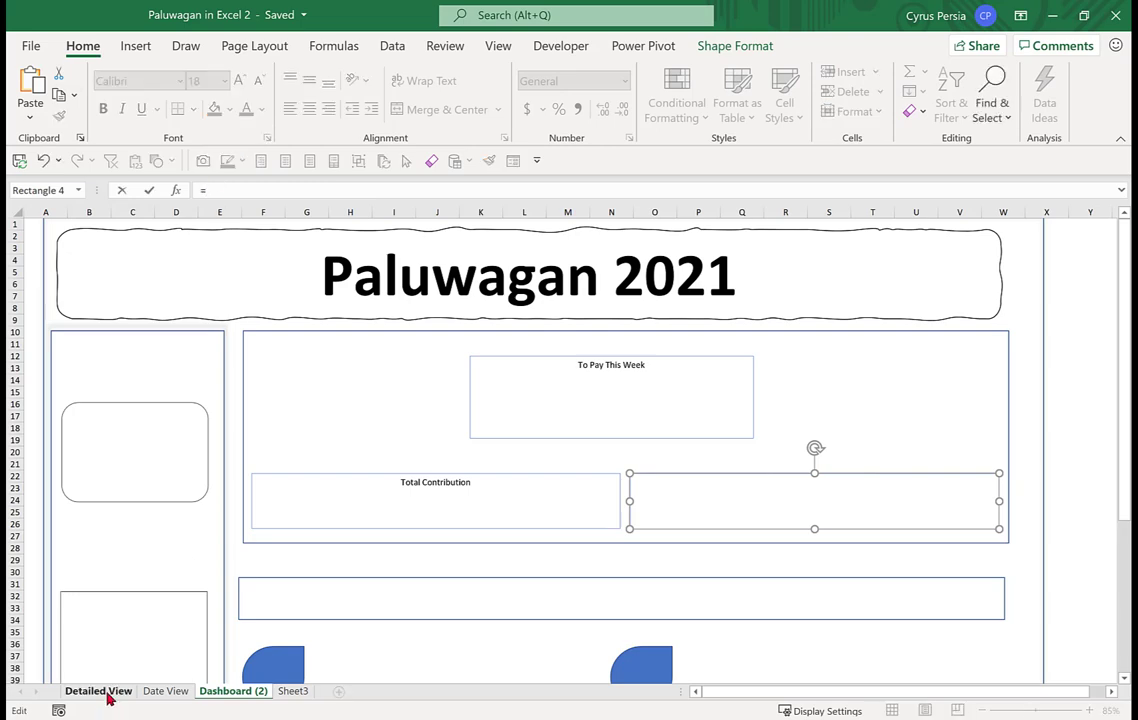
left_click(105, 690)
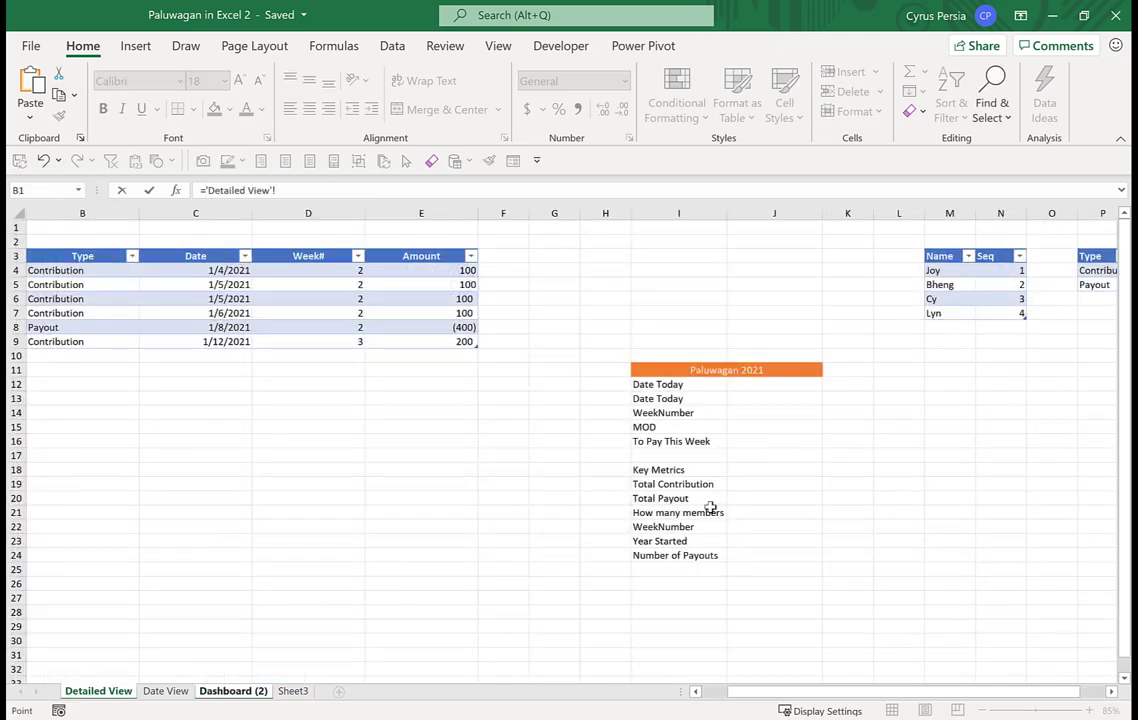
left_click(693, 556)
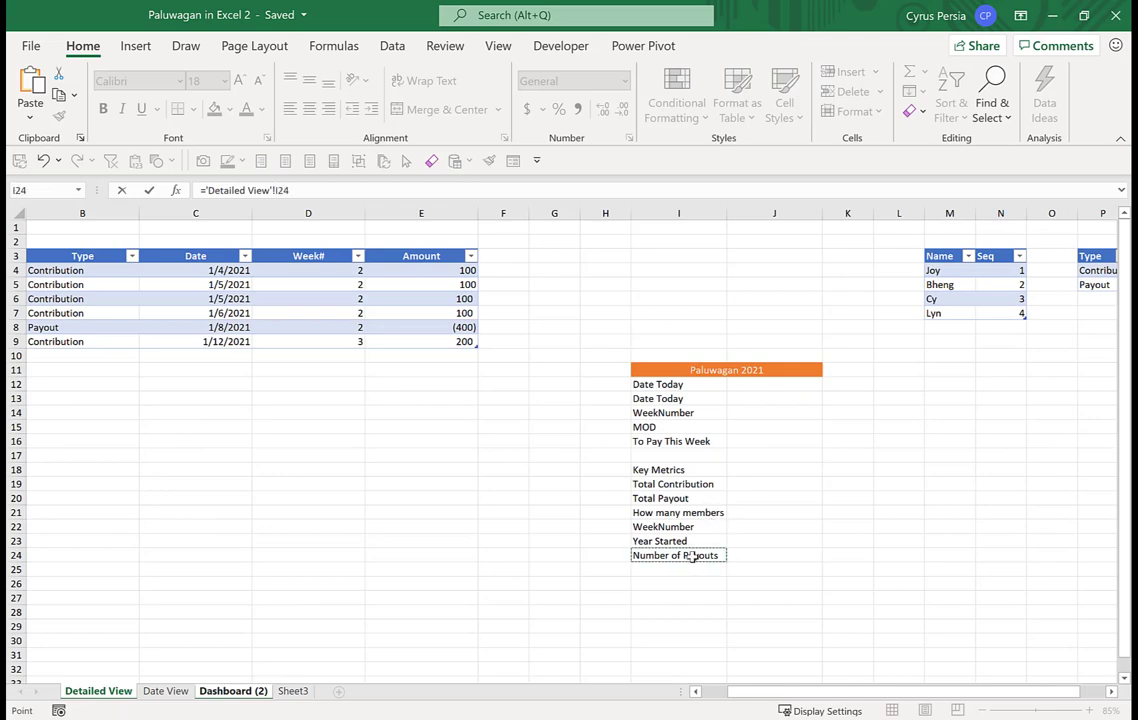
key("Return")
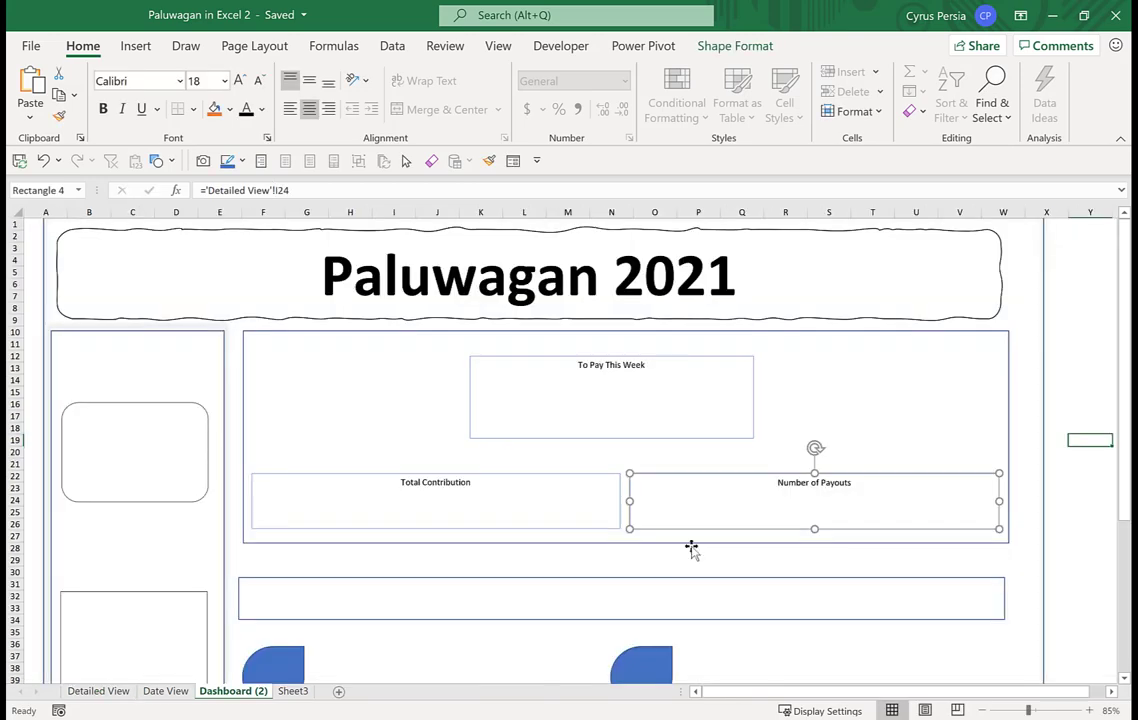
key("Escape")
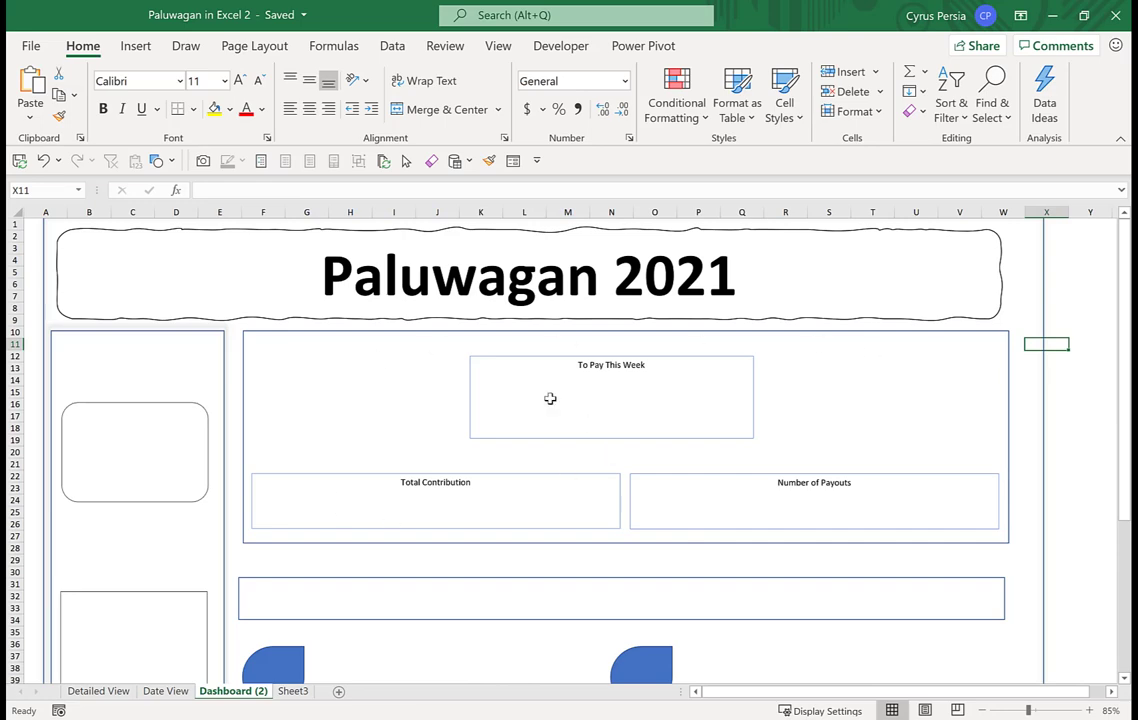
Insert today's date, 1/28/2021, into J12 beside the first Date Today on Detailed View
scroll(550, 398, "down", 2)
scroll(550, 398, "down", 1)
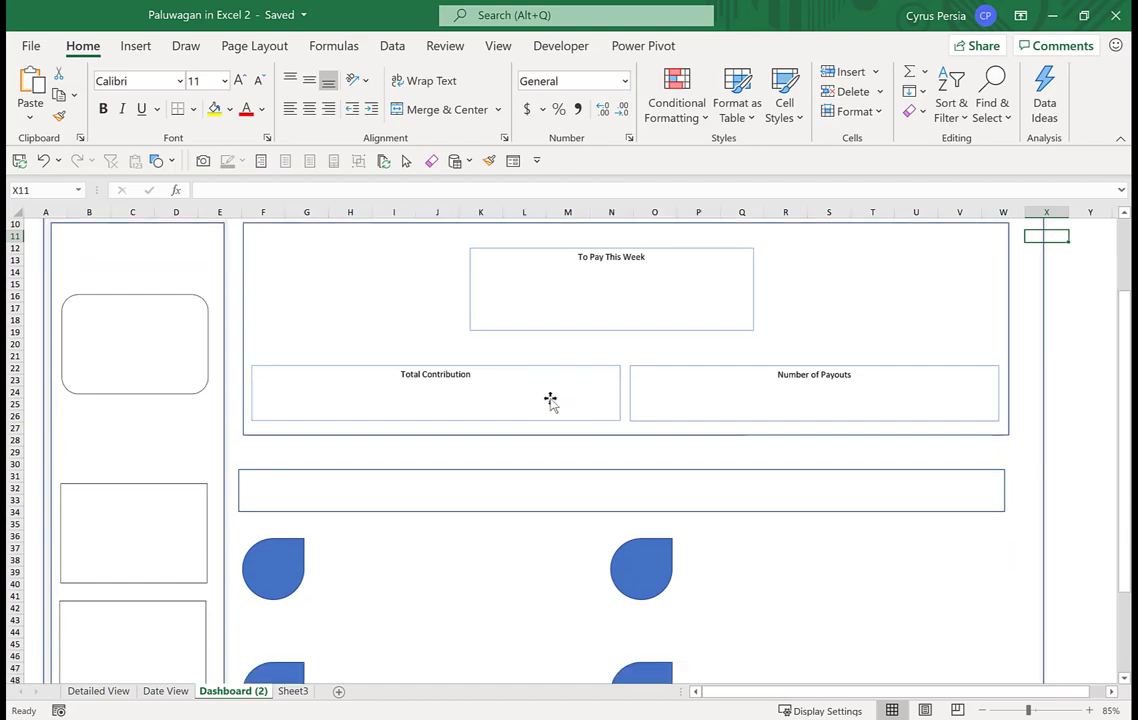
scroll(550, 398, "down", 1)
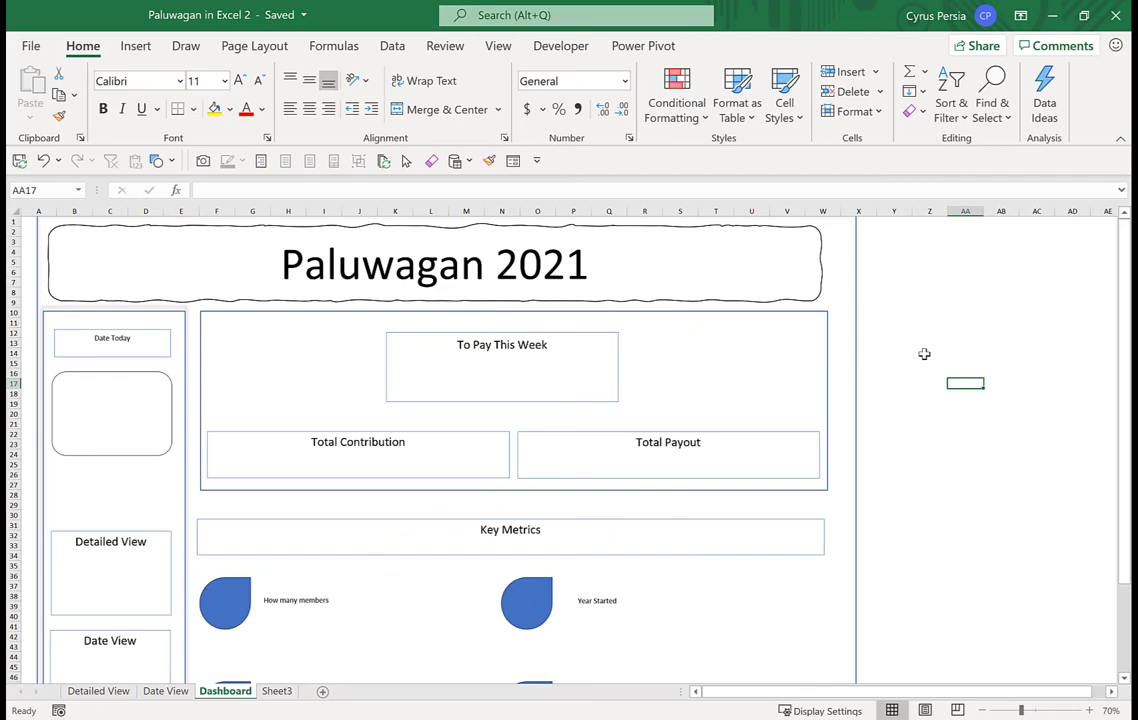
scroll(924, 354, "down", 4)
scroll(924, 354, "up", 4)
left_click(97, 692)
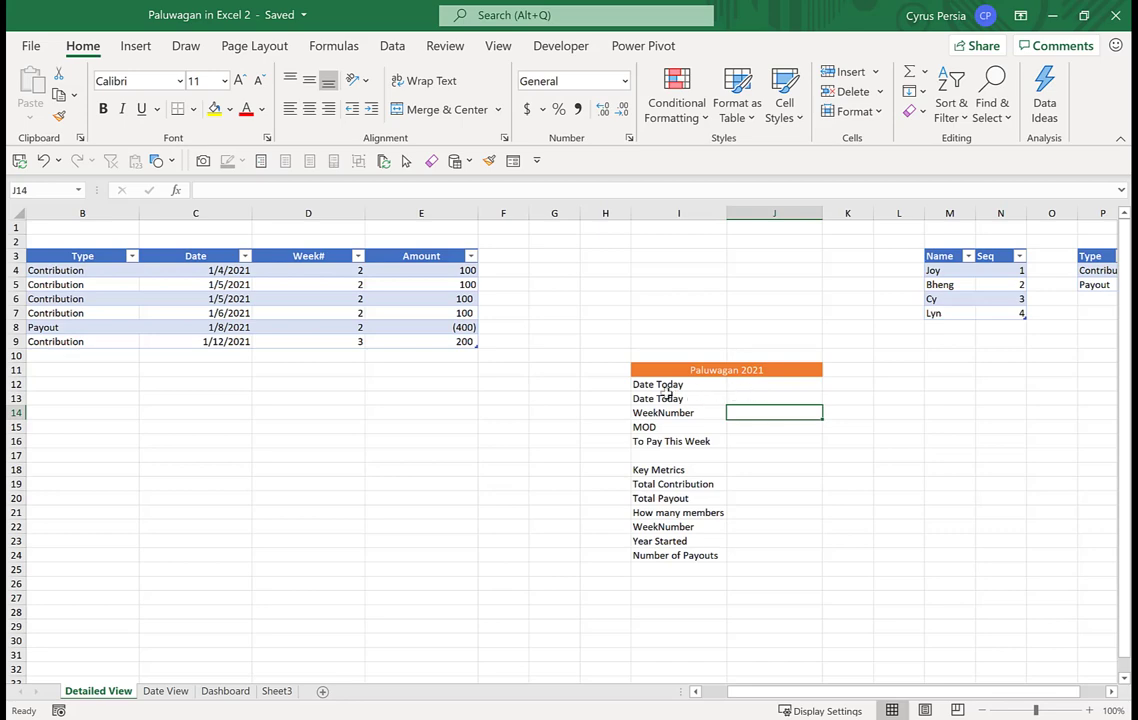
left_click(769, 384)
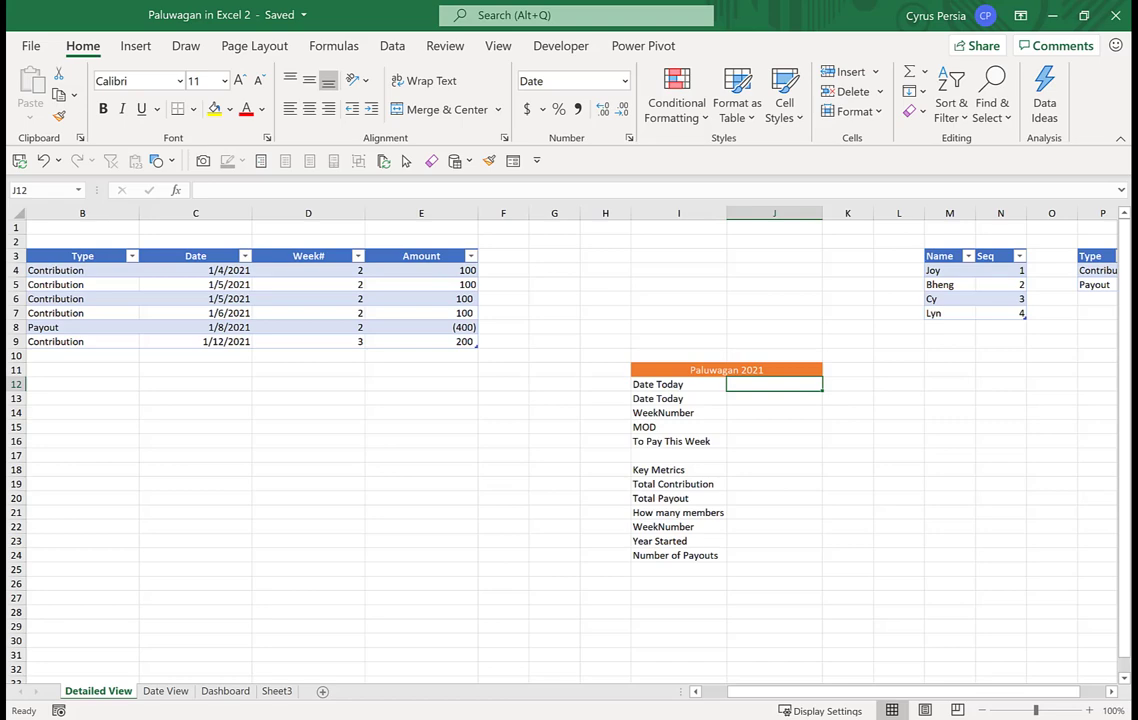
key("ctrl+semicolon")
Confirm the J12 date and fill J13 with today's date, 1/28/2021
key("Return")
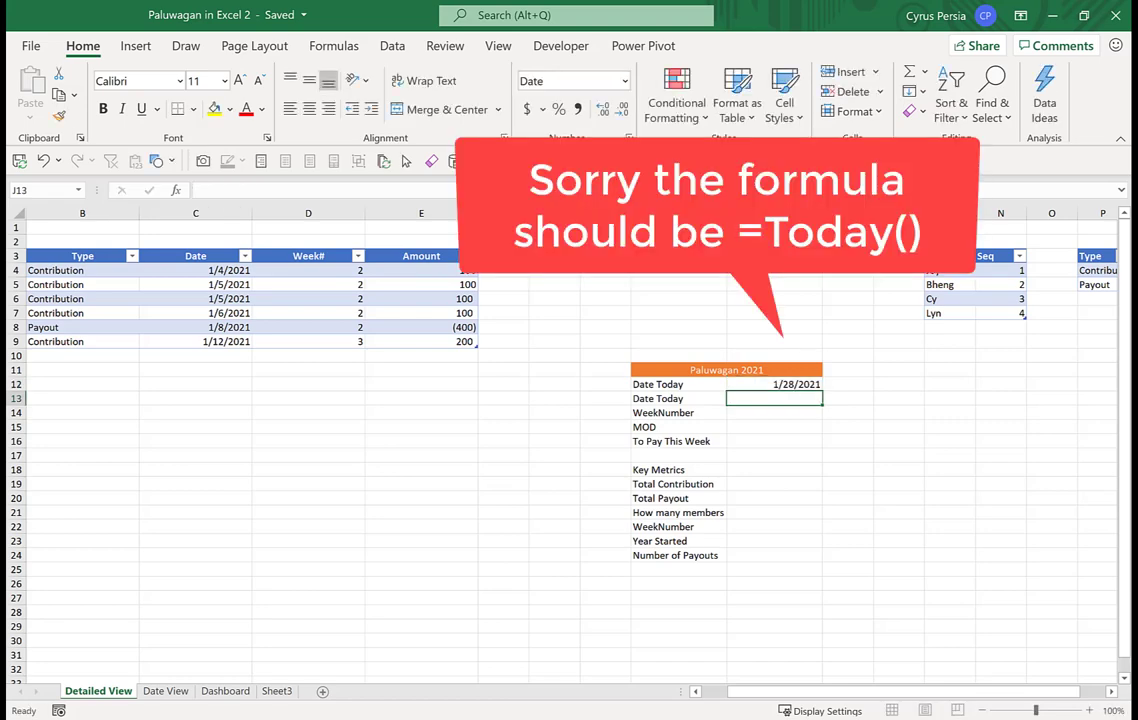
key("ctrl+semicolon")
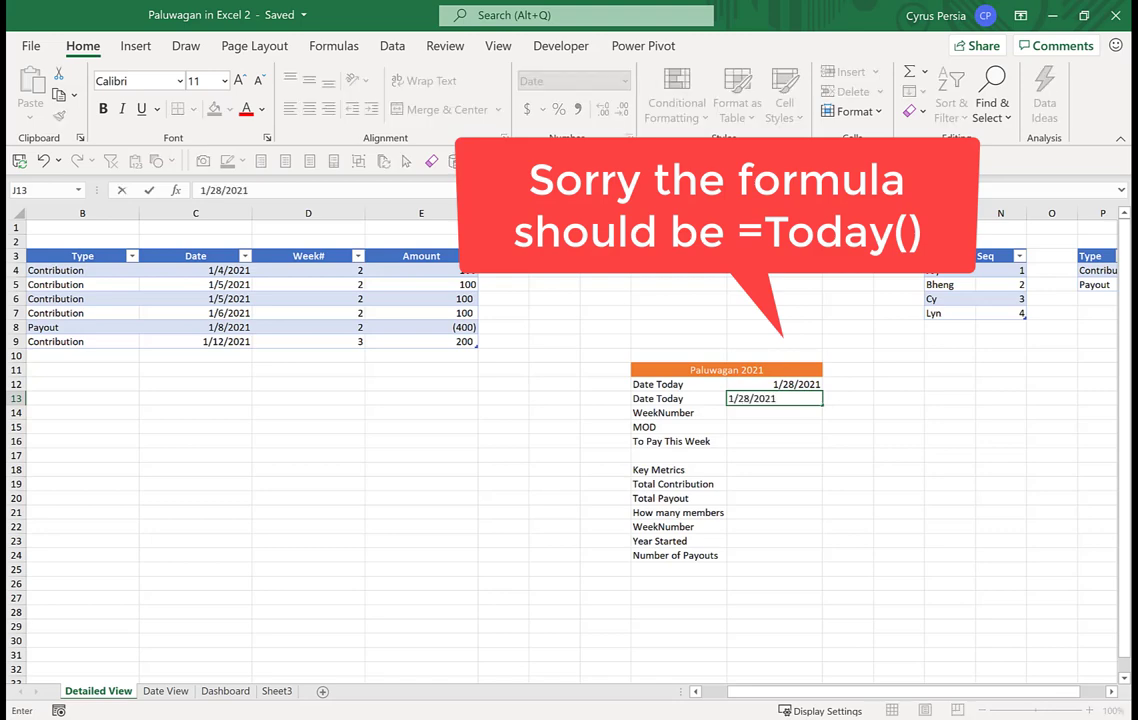
key("Return")
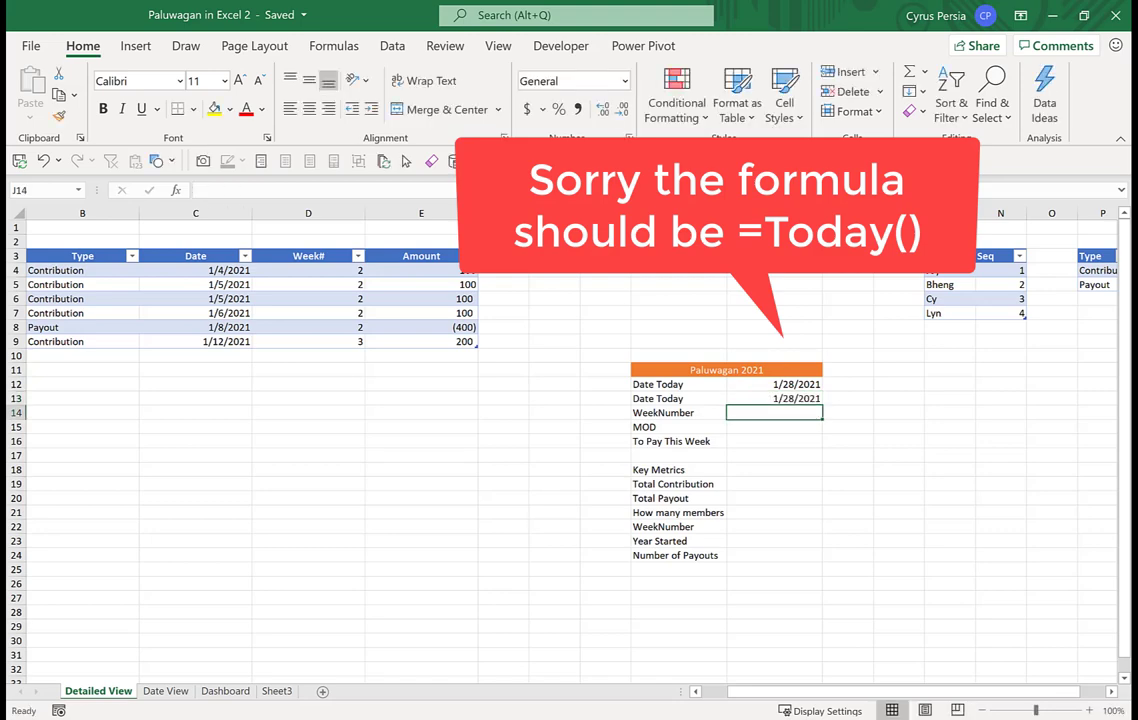
Enter =WEEKNUM(J13) in J14 to show week number 5
type("=week")
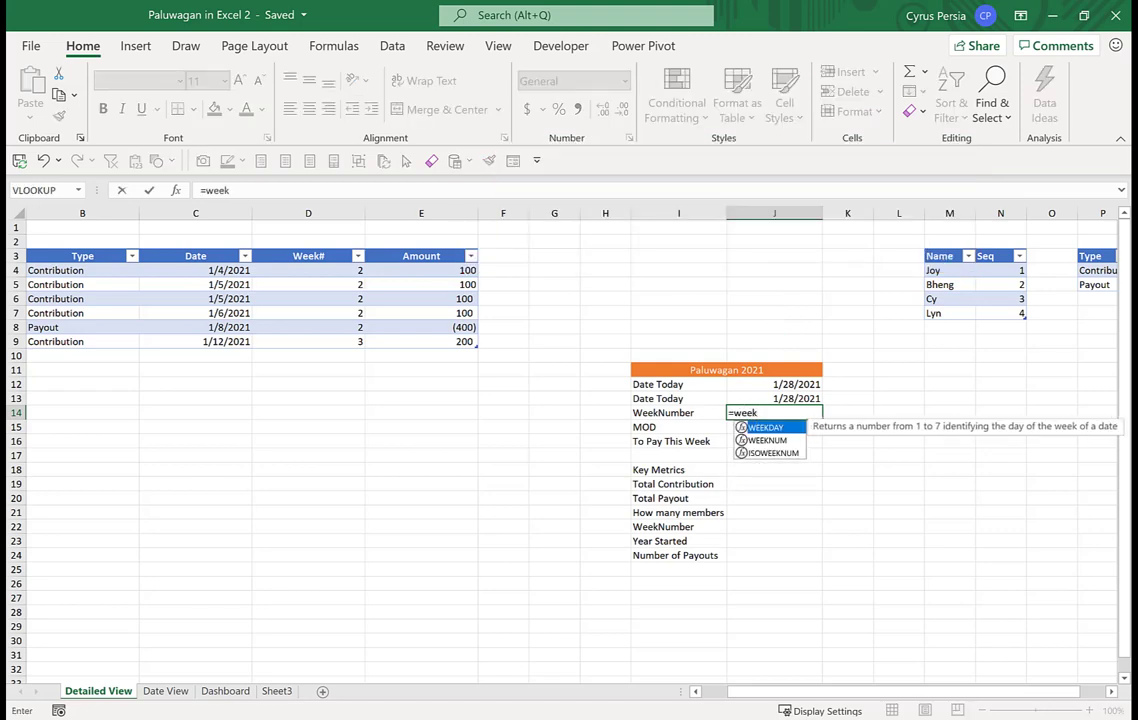
type("n")
key("Tab")
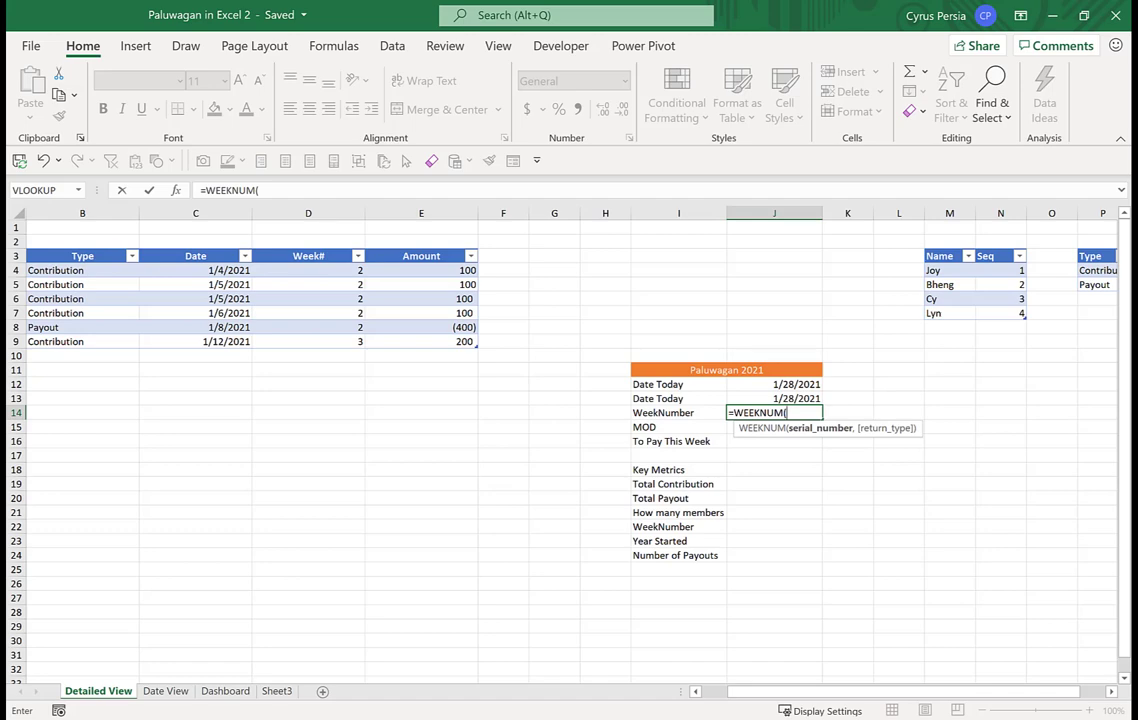
left_click(774, 398)
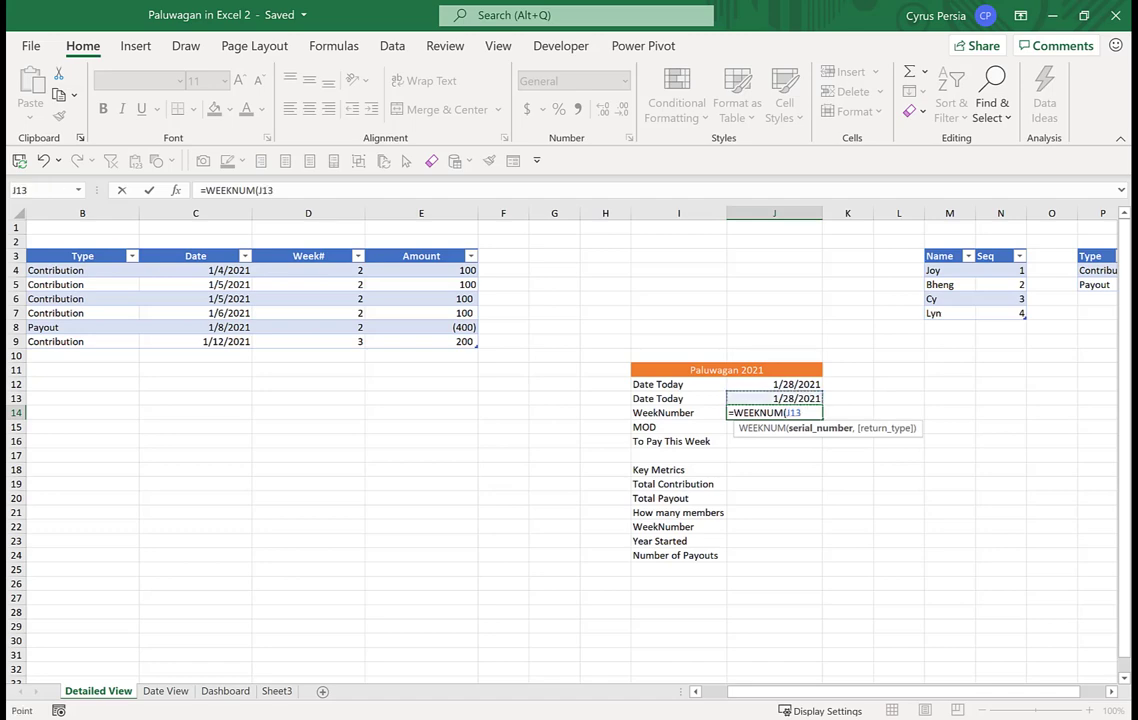
type(")")
key("Return")
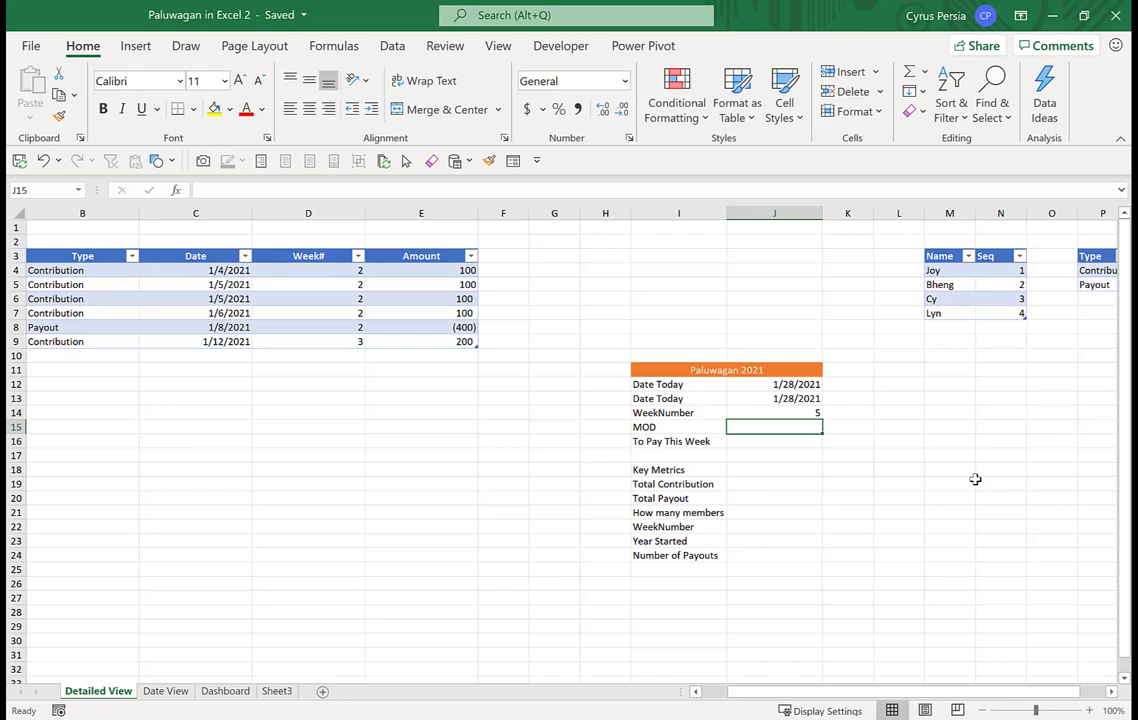
Enter =MOD(J14,COUNTA(Name)) in J15, which returns 1
type("=mod")
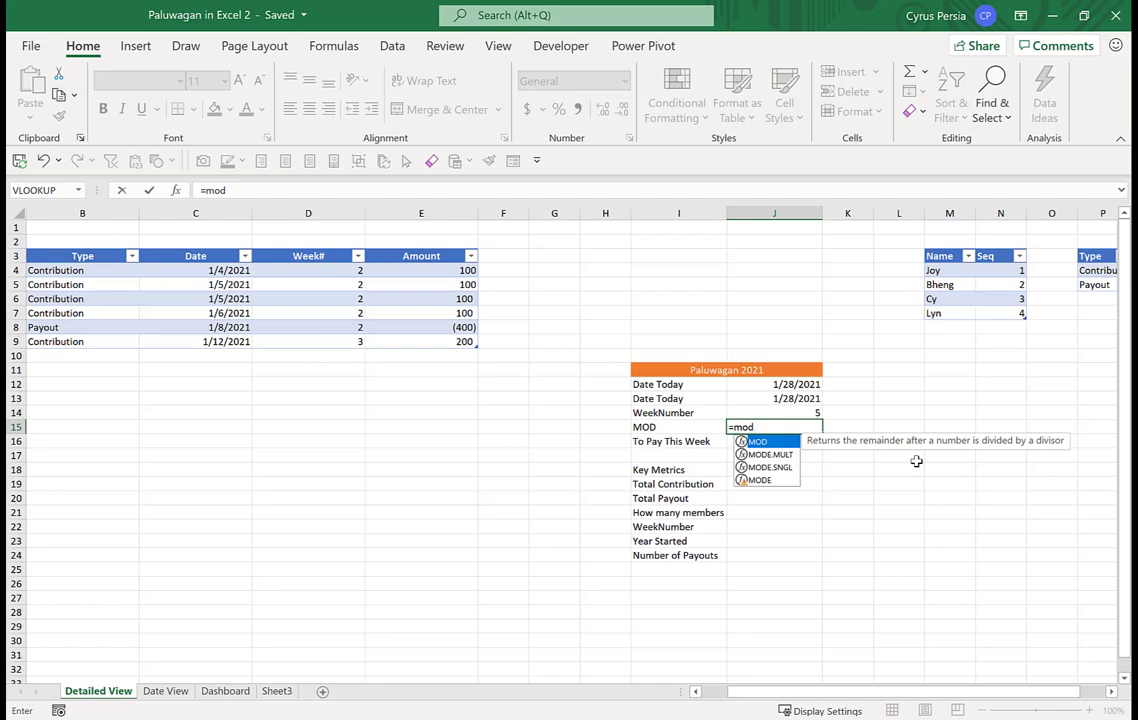
key("Tab")
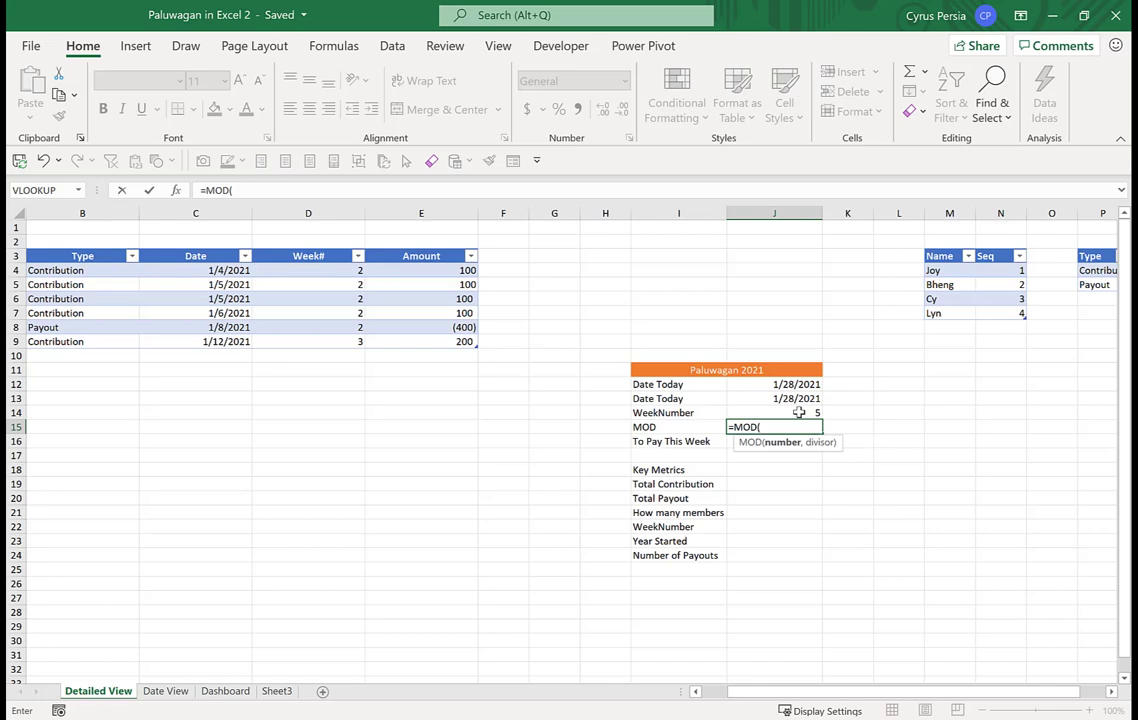
left_click(799, 412)
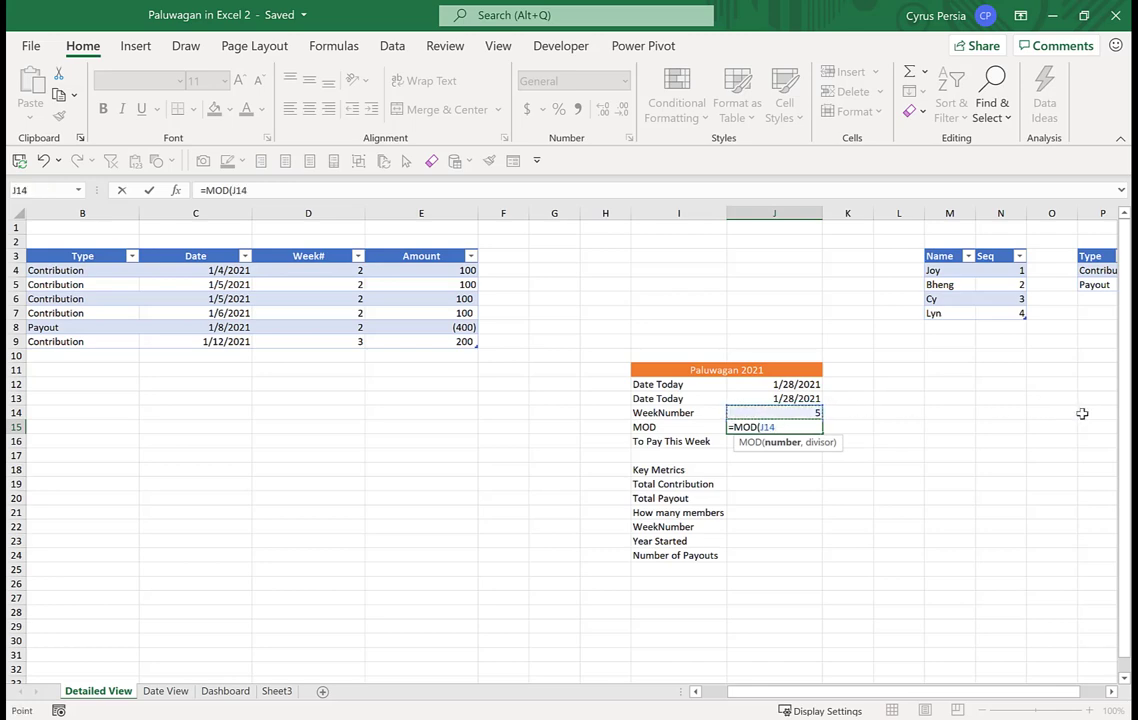
type(",")
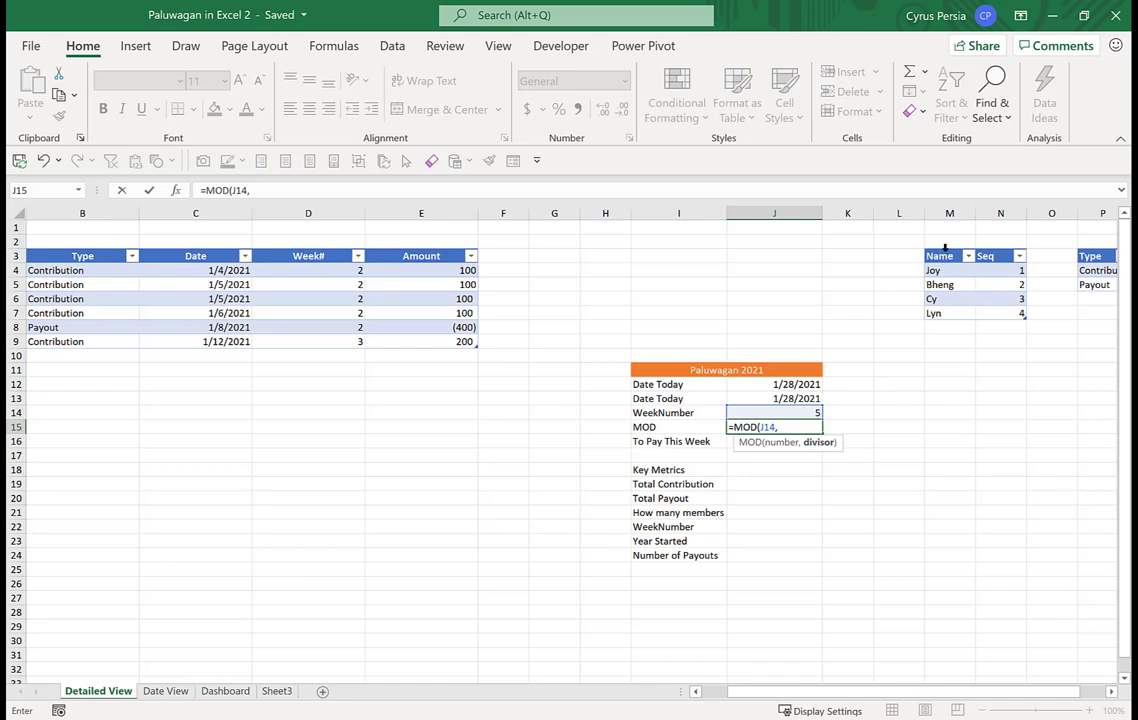
left_click(944, 249)
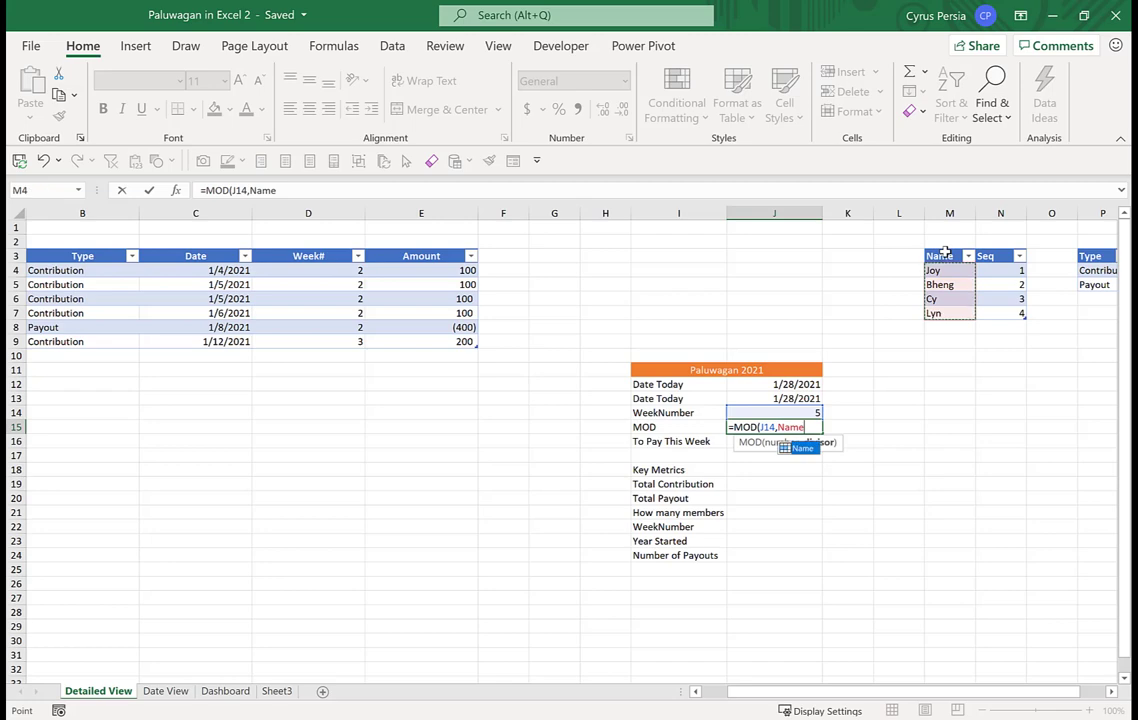
key("BackSpace")
key("BackSpace")
key("BackSpace")
key("BackSpace")
type("coun")
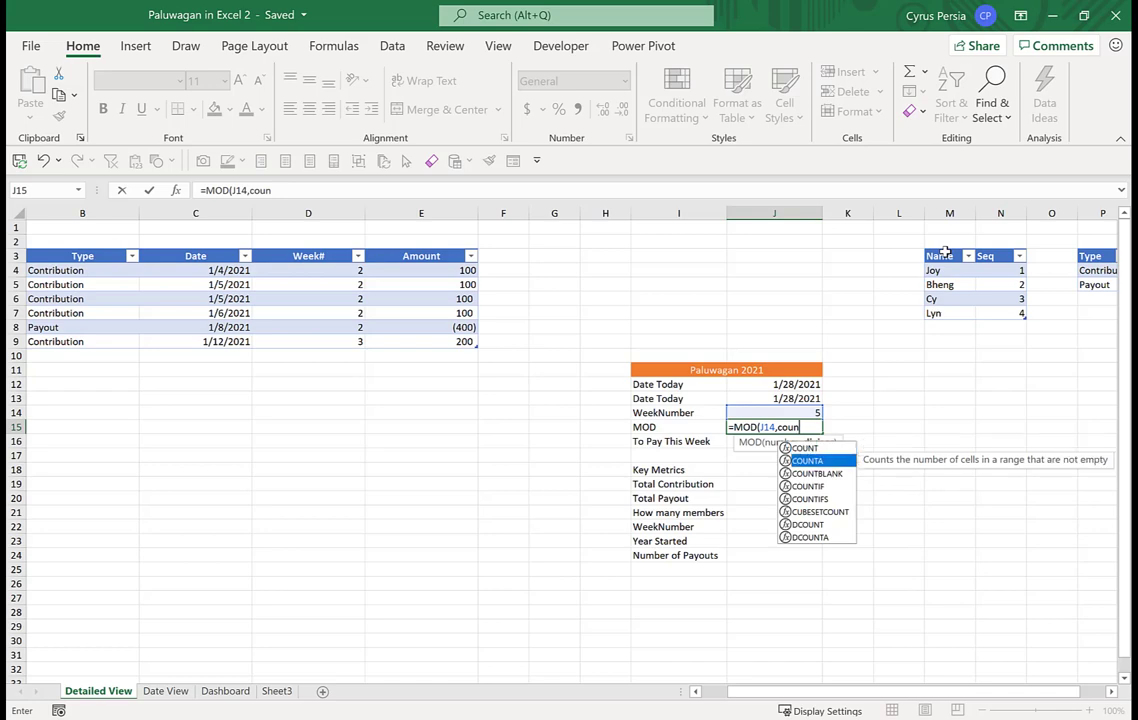
key("Down")
key("Tab")
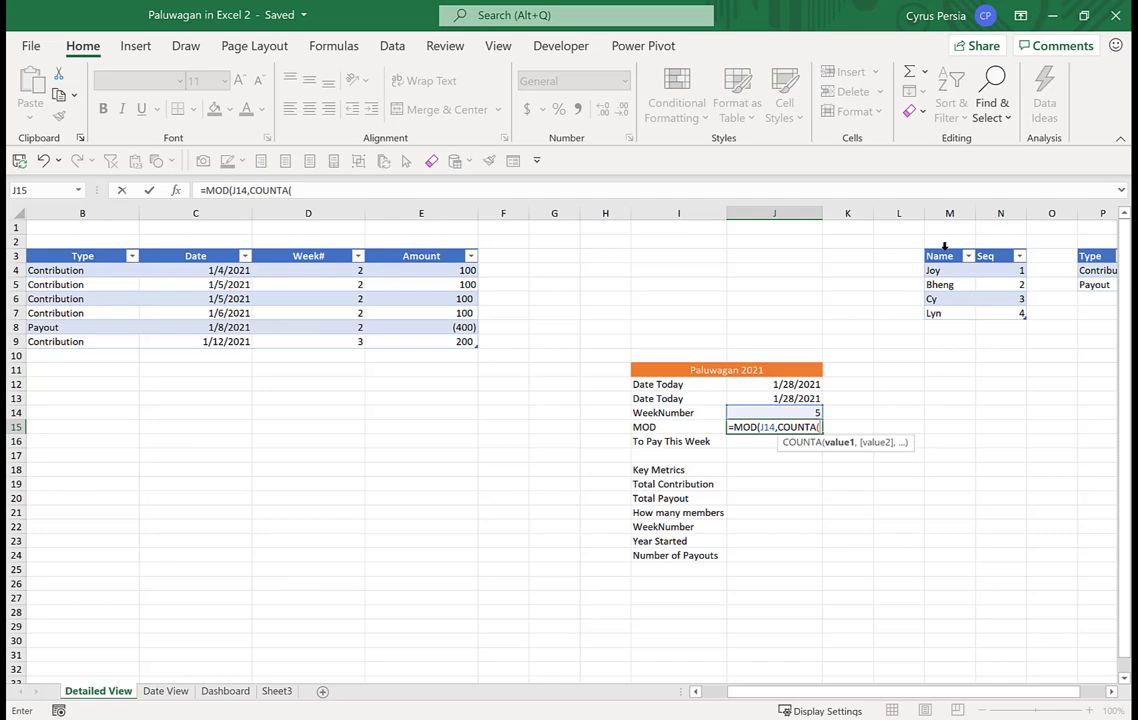
left_click(944, 246)
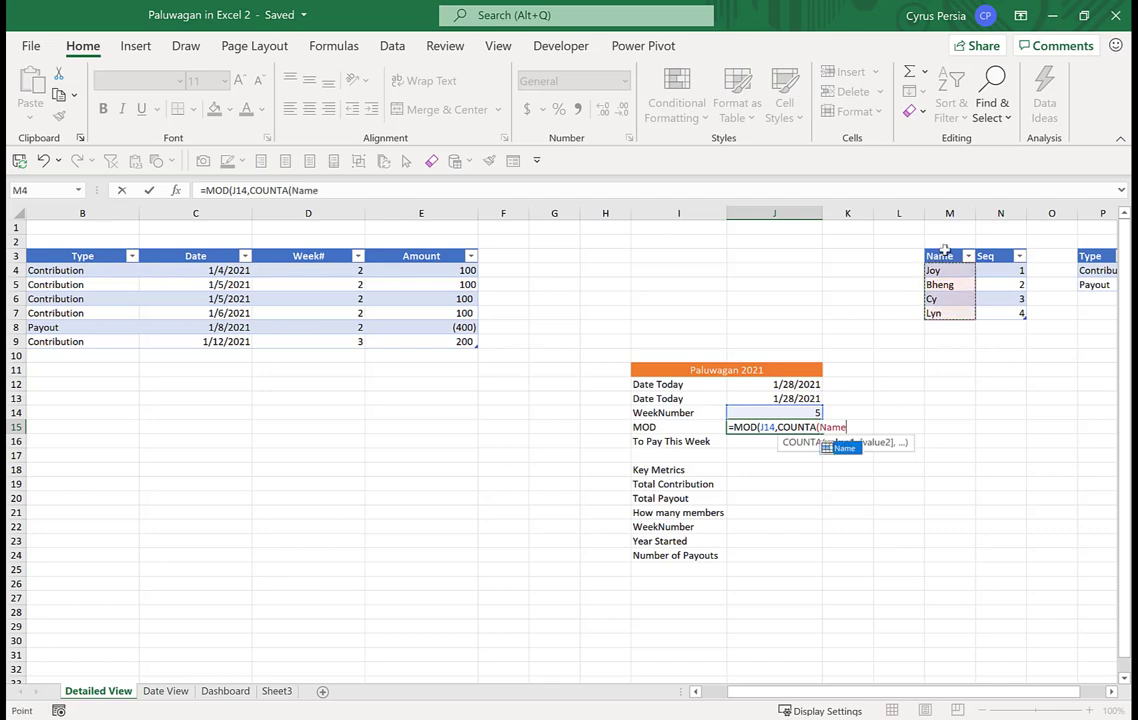
type("))")
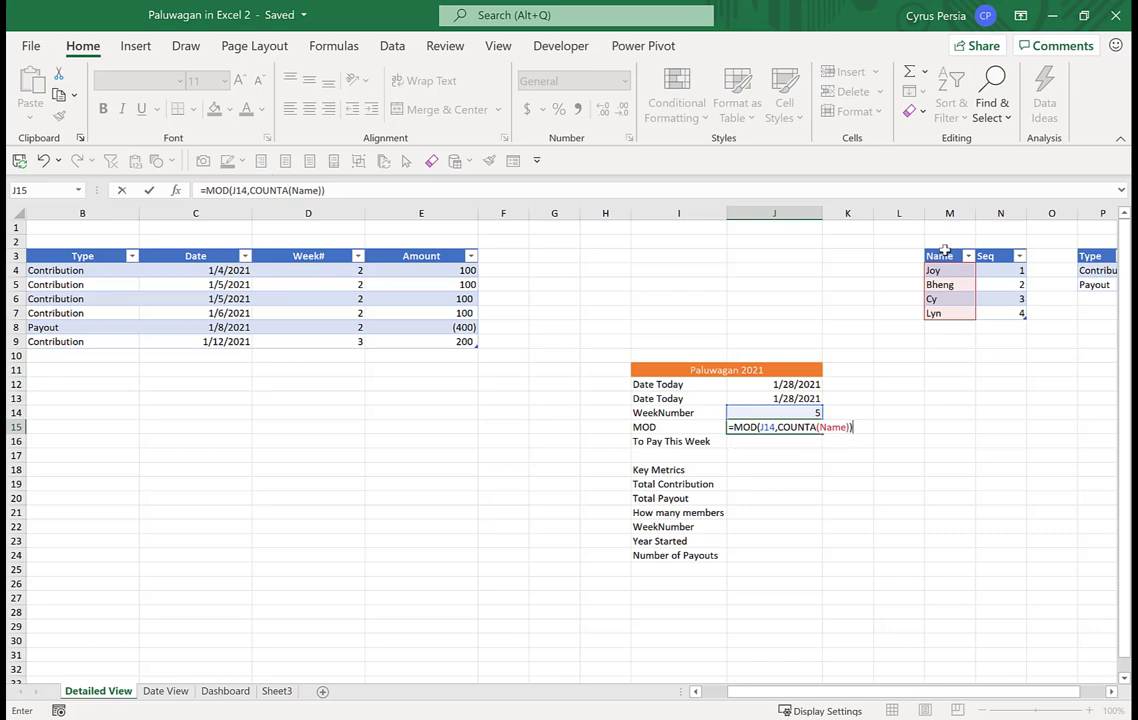
key("Return")
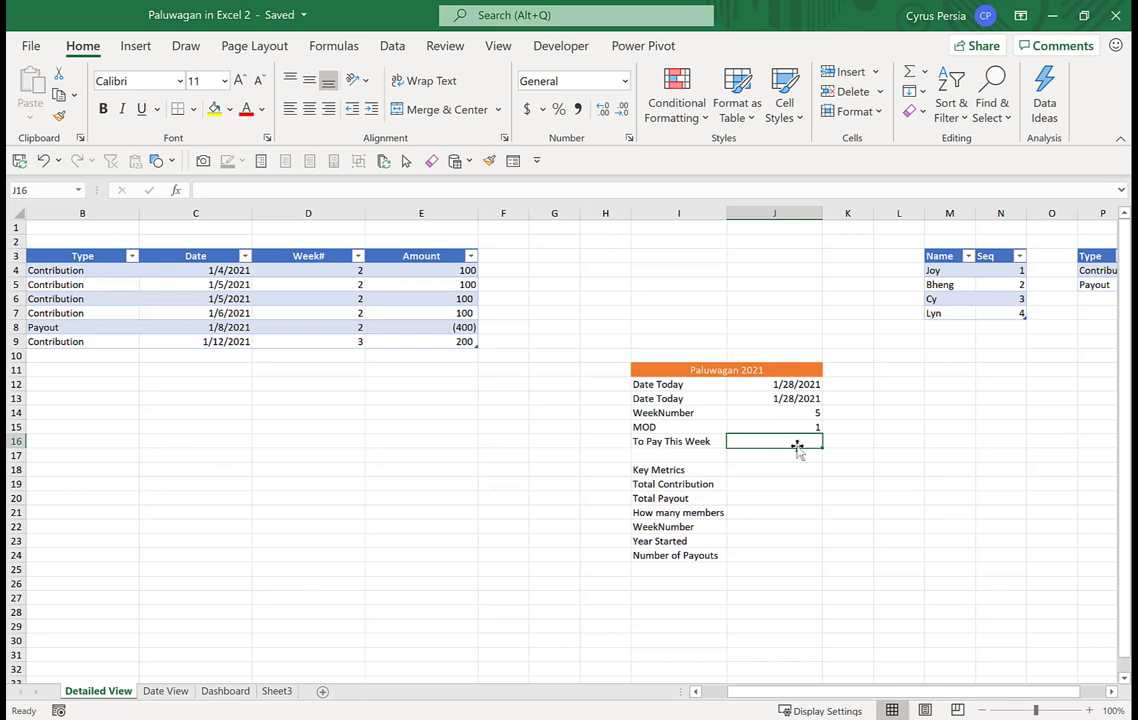
Begin J16's formula =IF(J15=0,INDEX(Name,COUNTA(Name)) to return the last member when MOD is 0
type("=")
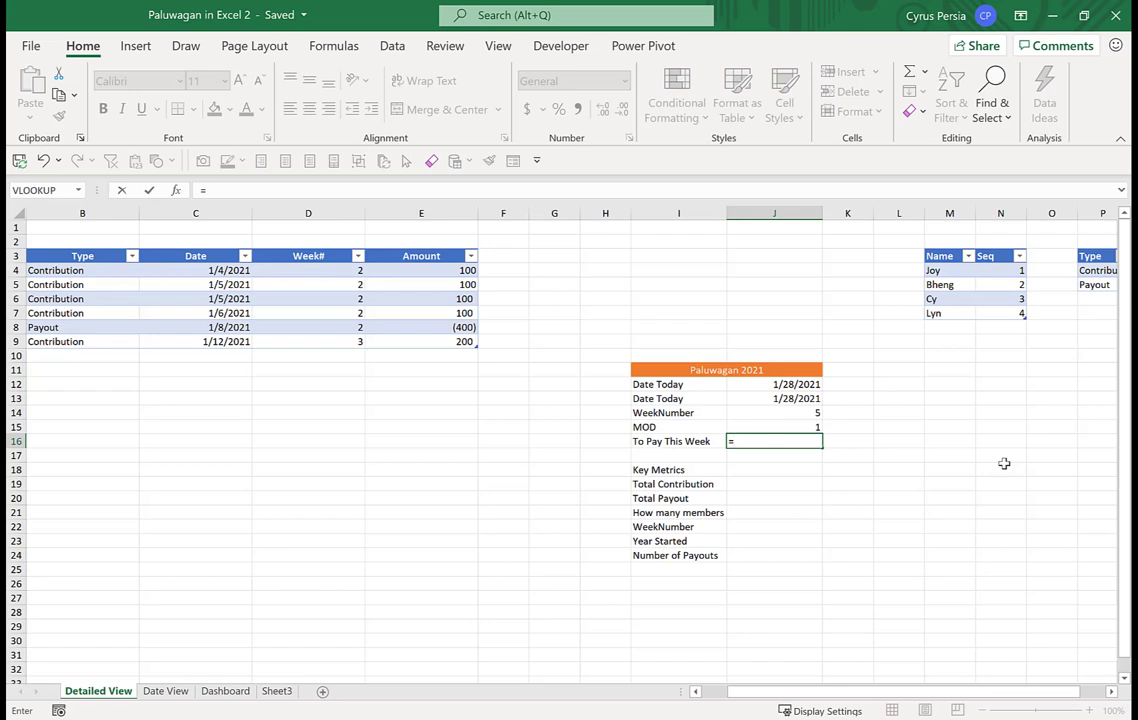
type("if")
key("Tab")
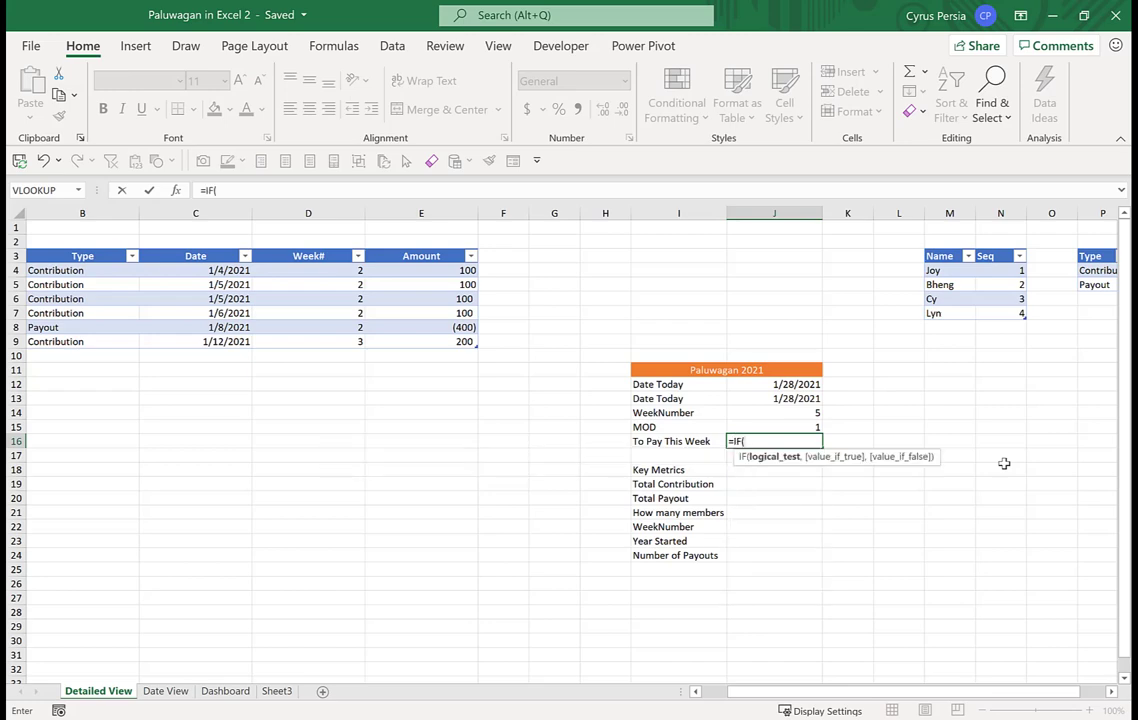
key("Up")
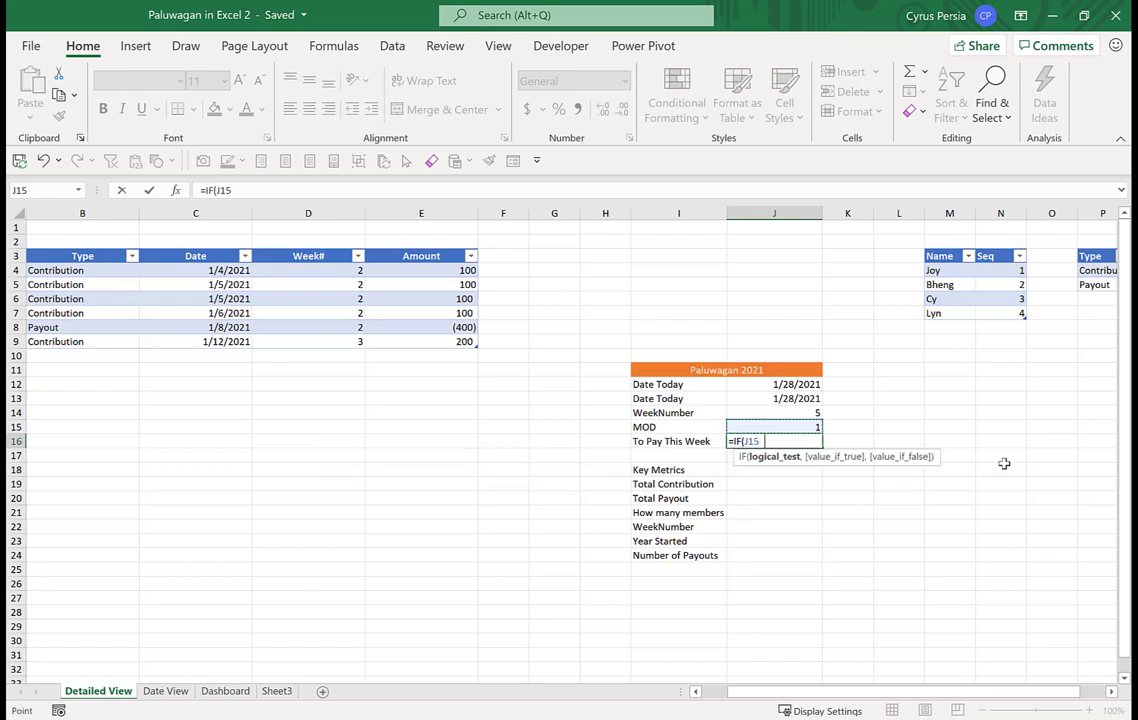
type("=0,")
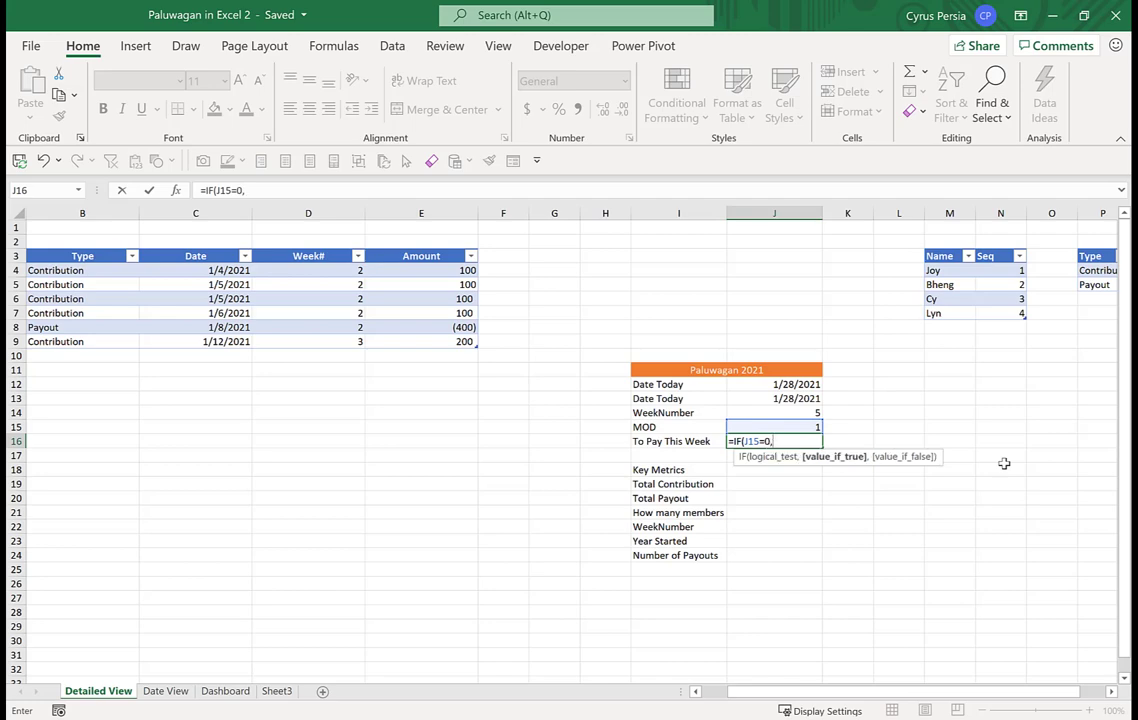
type("inde")
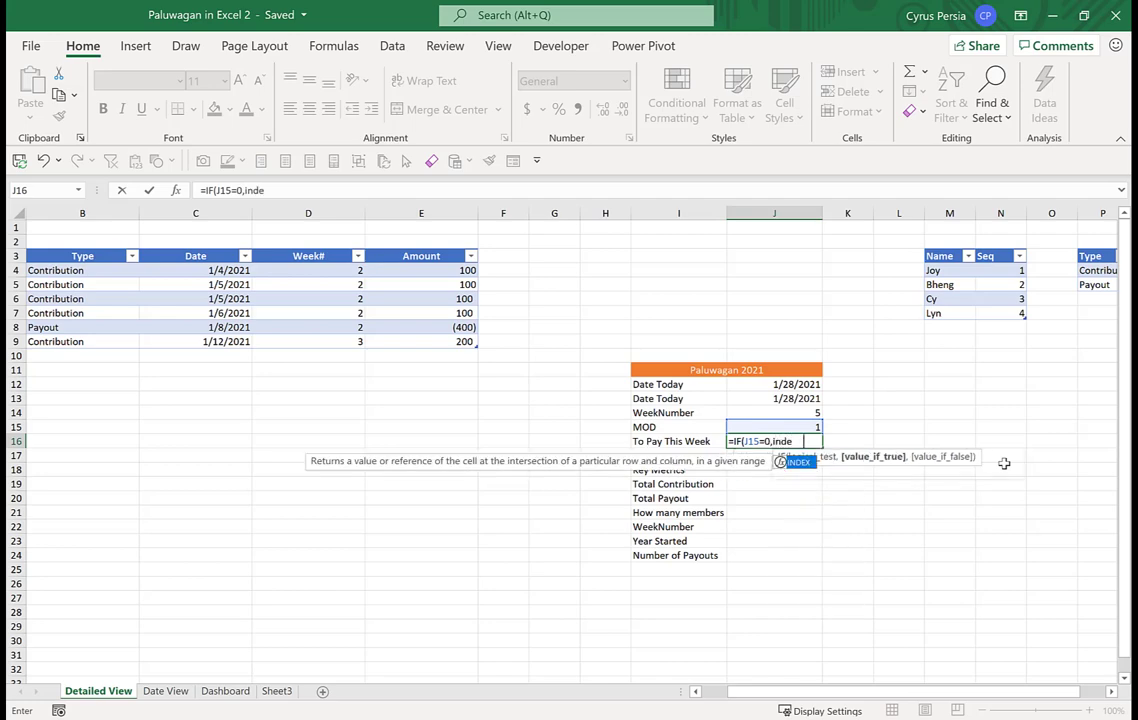
key("Tab")
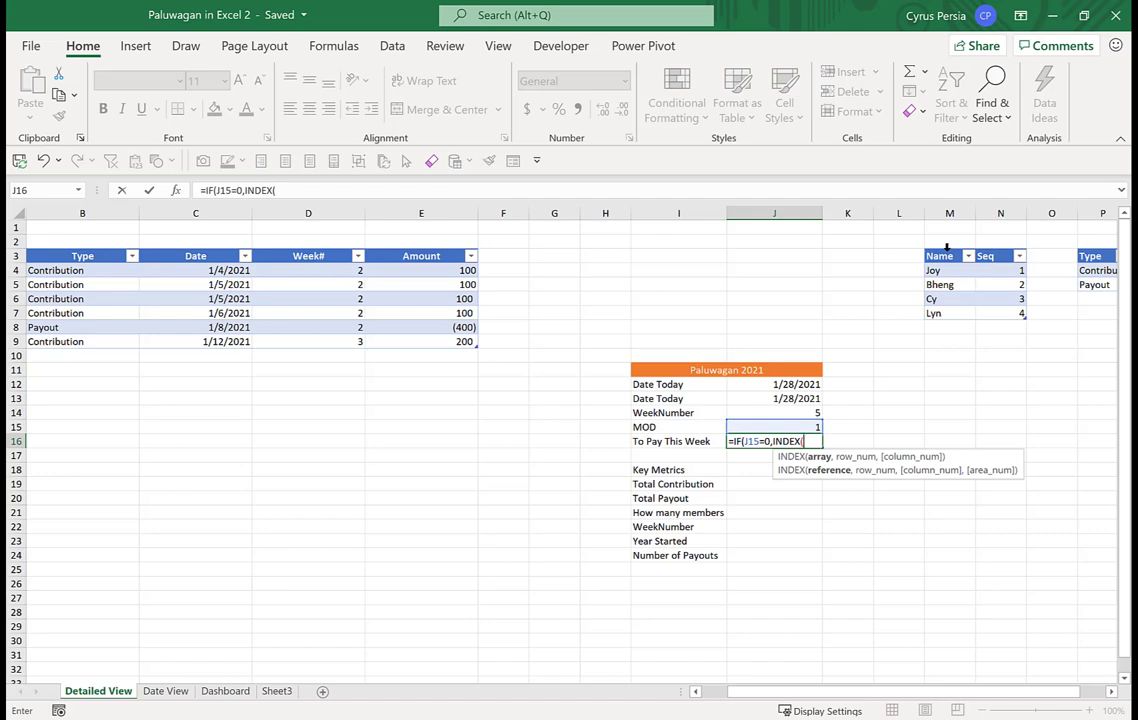
left_click(946, 248)
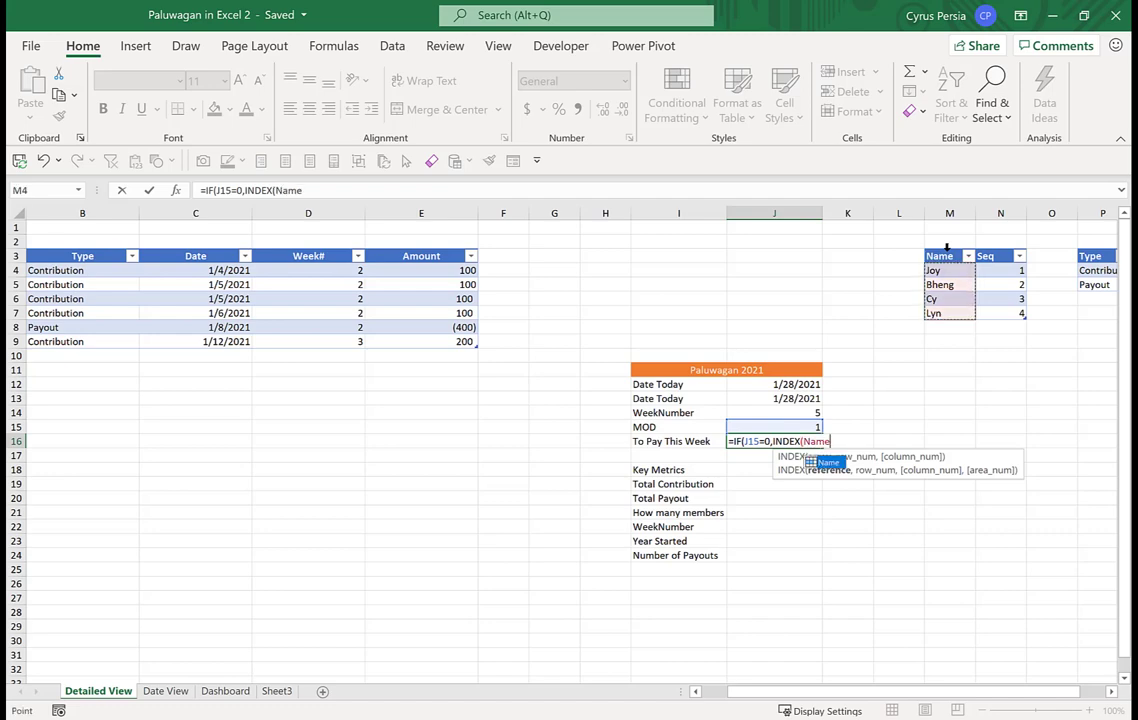
type(",")
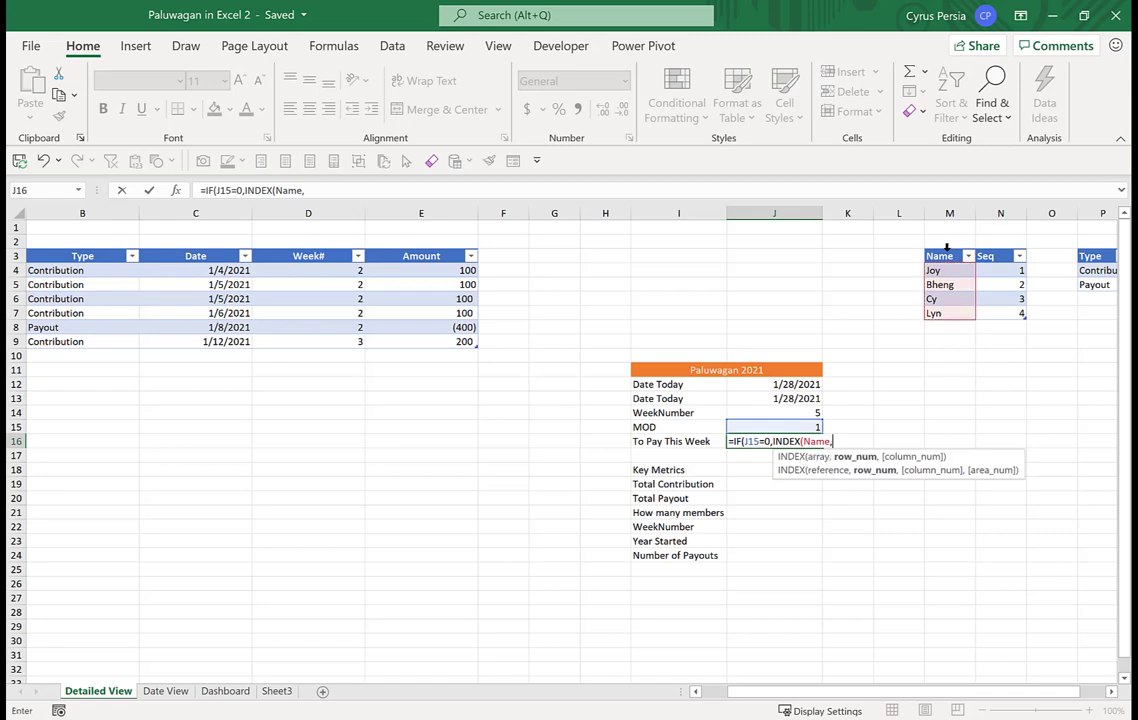
type("coun")
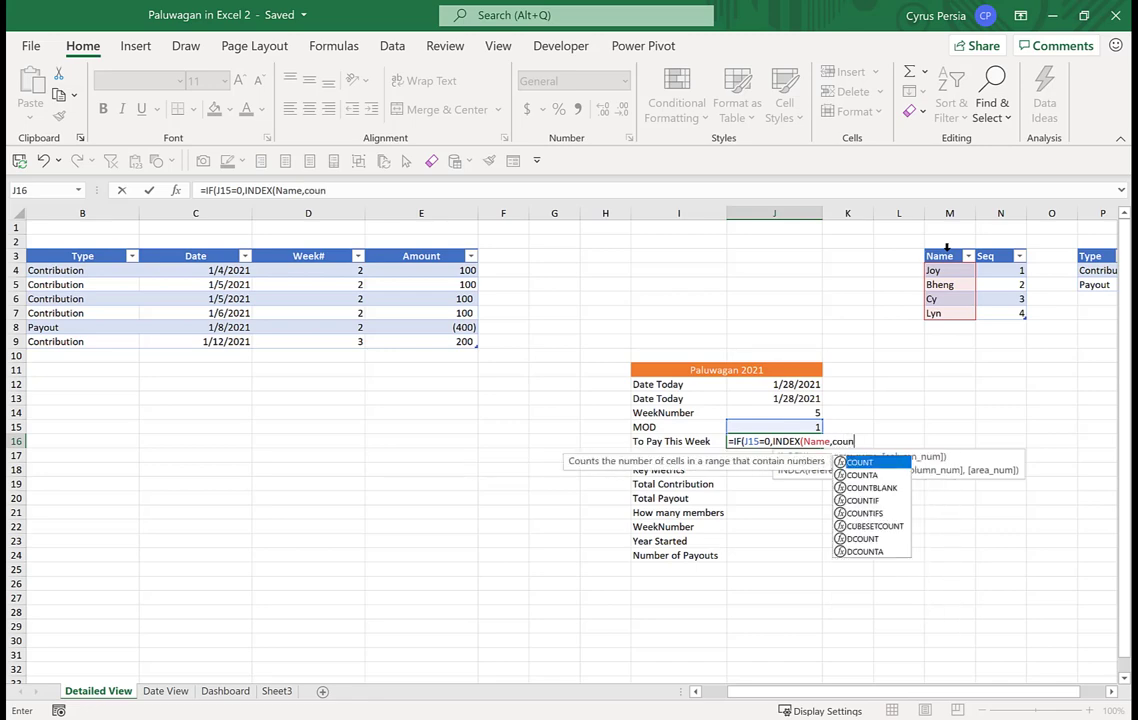
key("Down")
key("Tab")
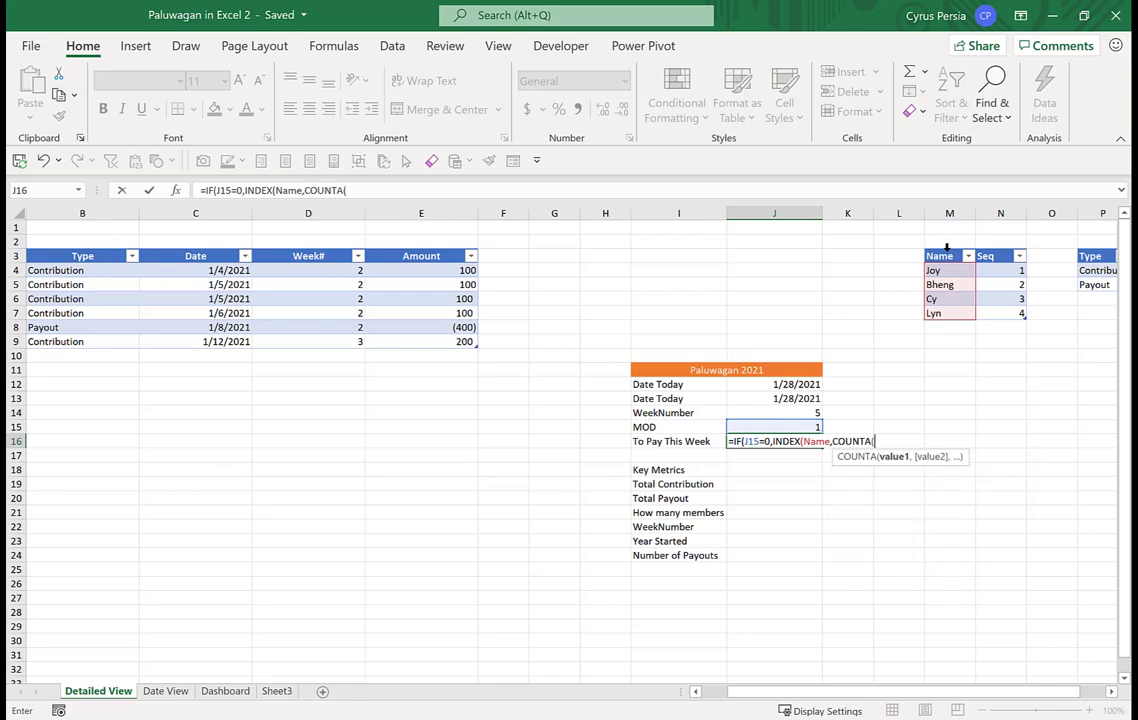
left_click(946, 249)
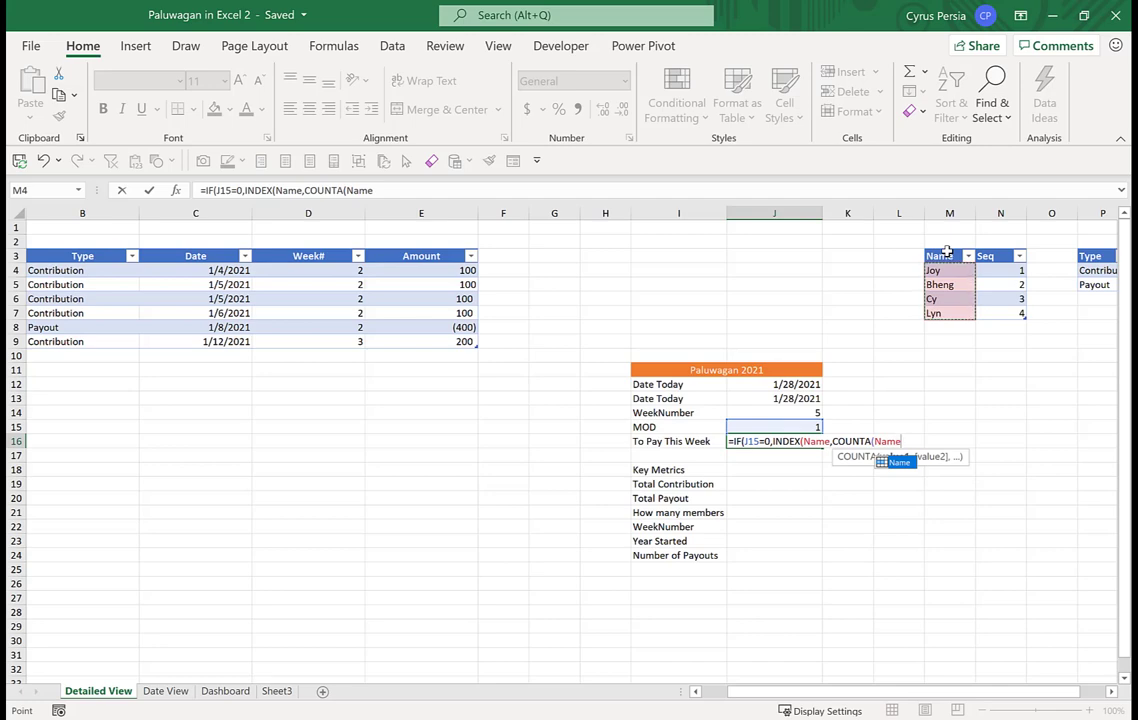
Complete it with INDEX(Name,J15) as the else branch, so J16 shows Joy
type(")")
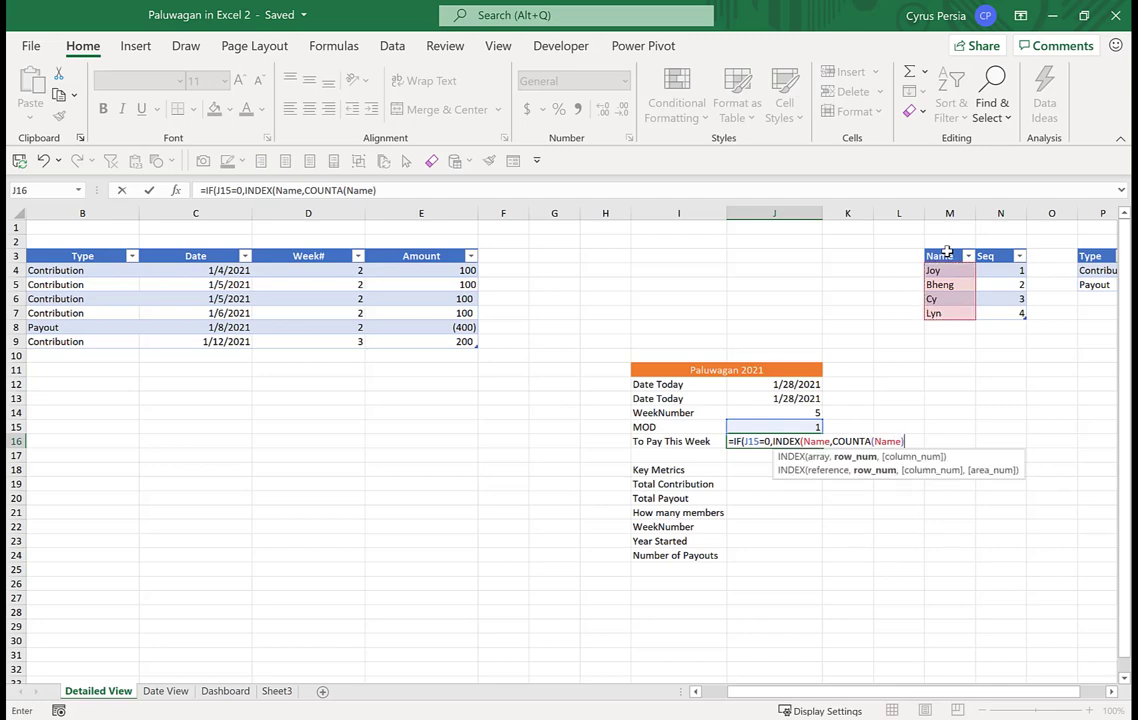
type(")")
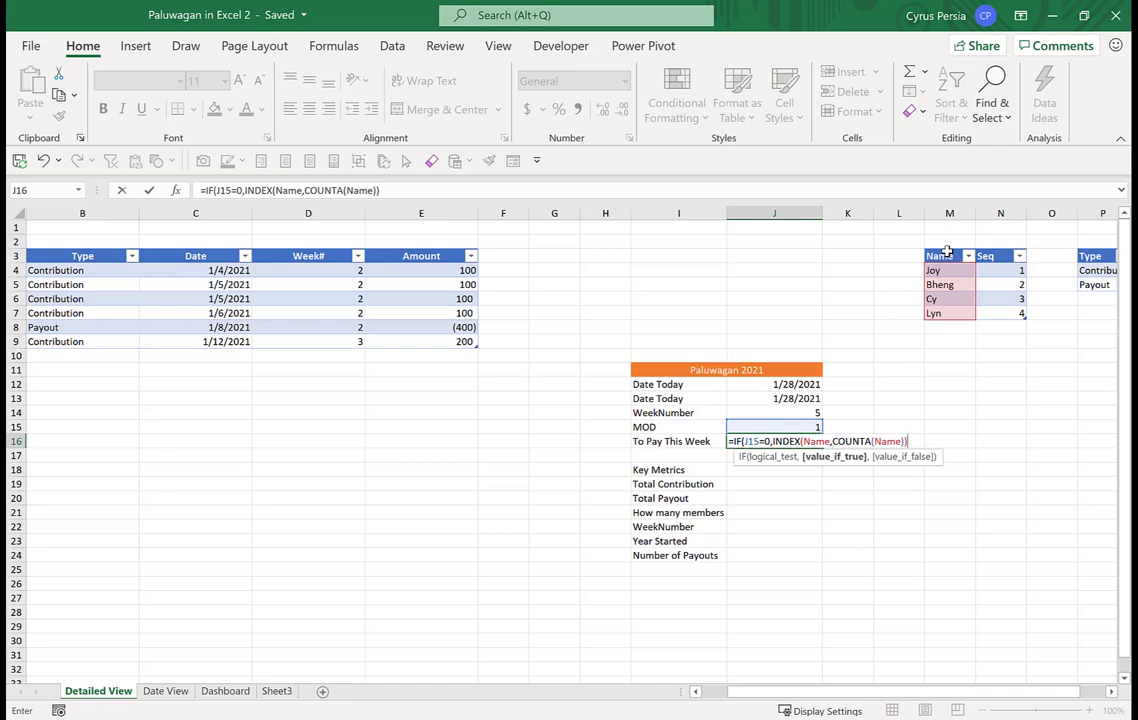
type(",")
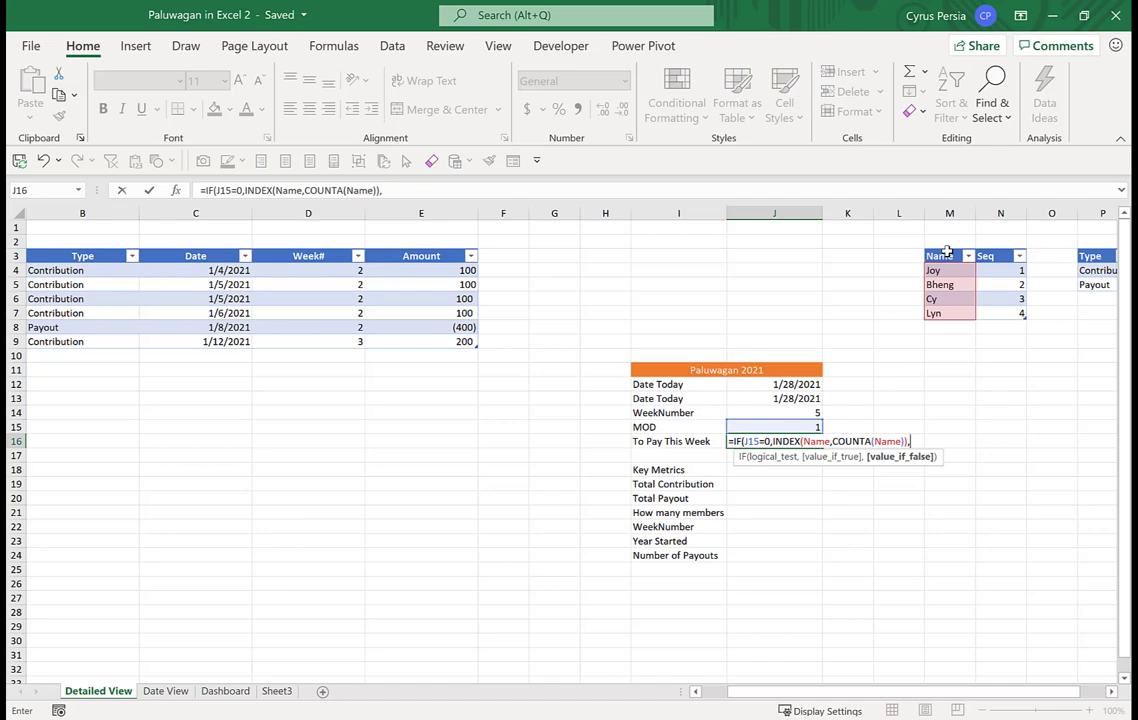
type("inde")
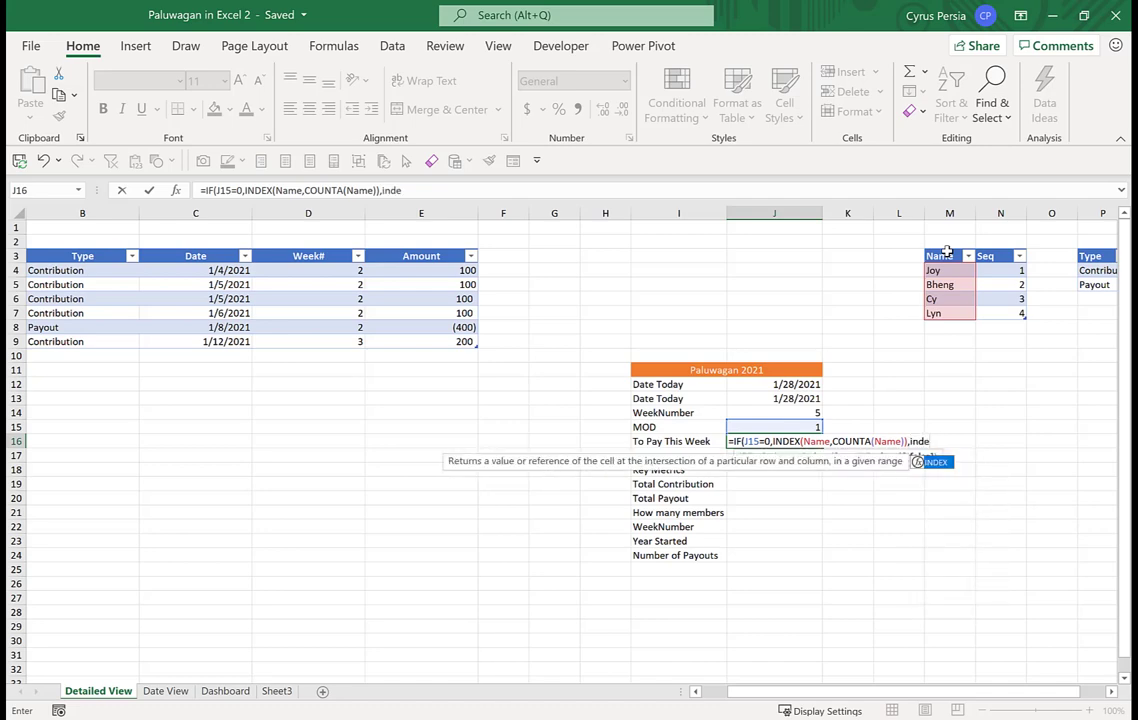
key("Tab")
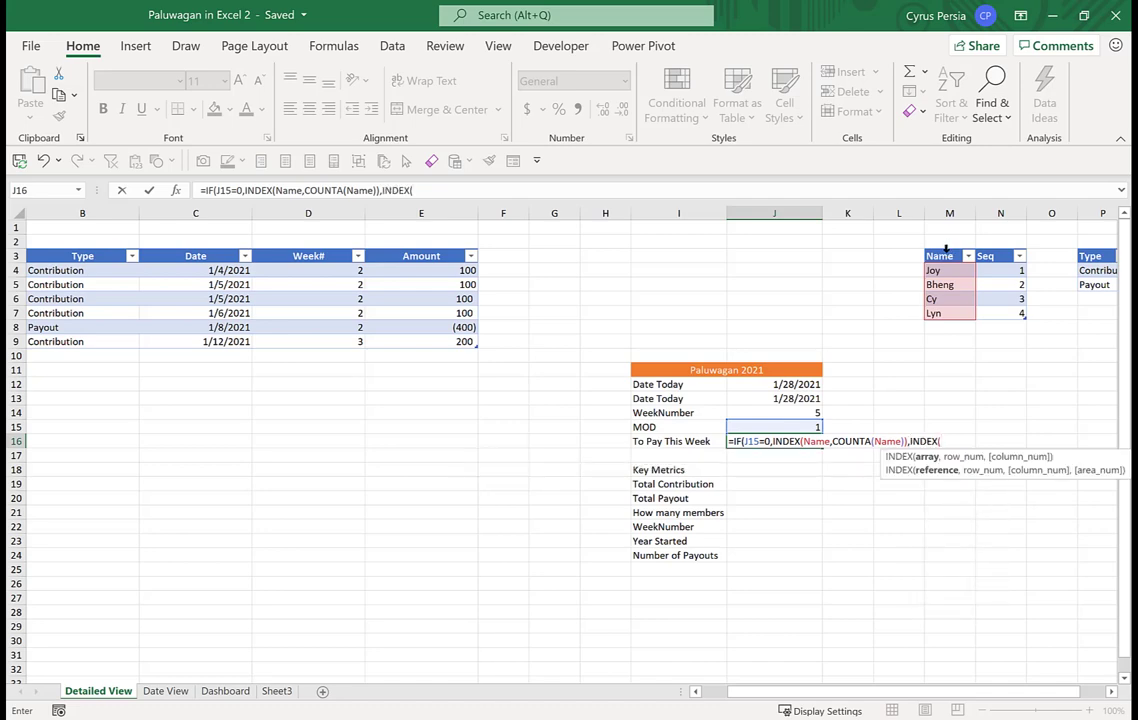
left_click(946, 252)
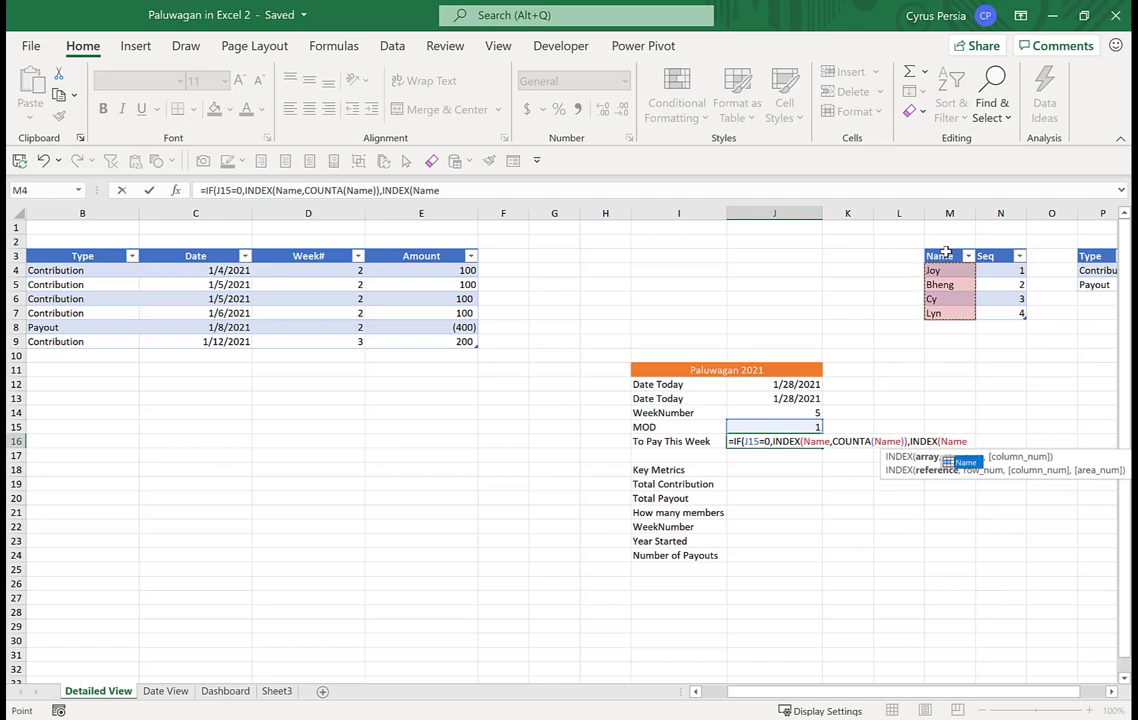
type(",")
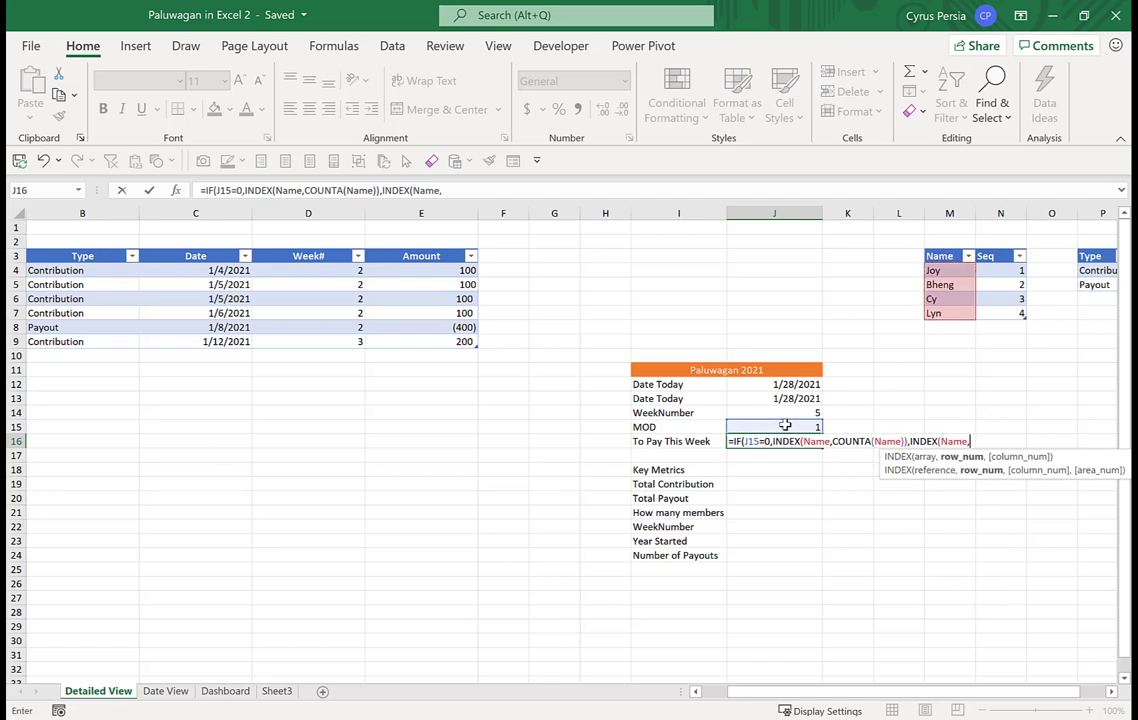
left_click(785, 426)
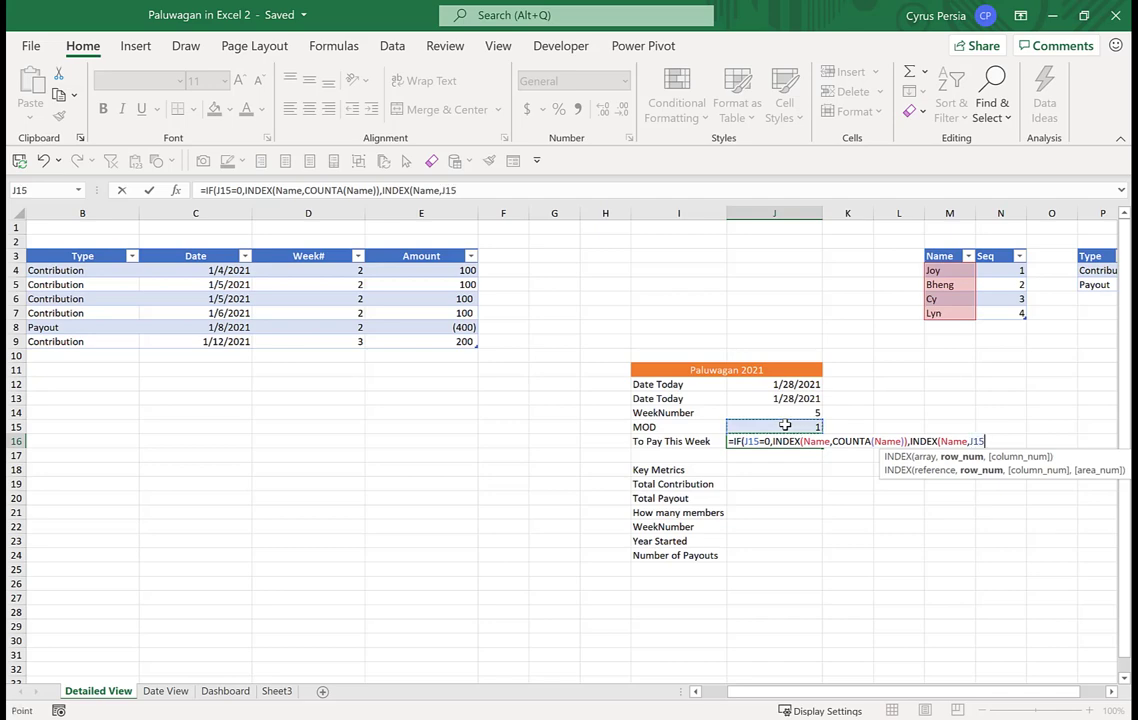
type(")")
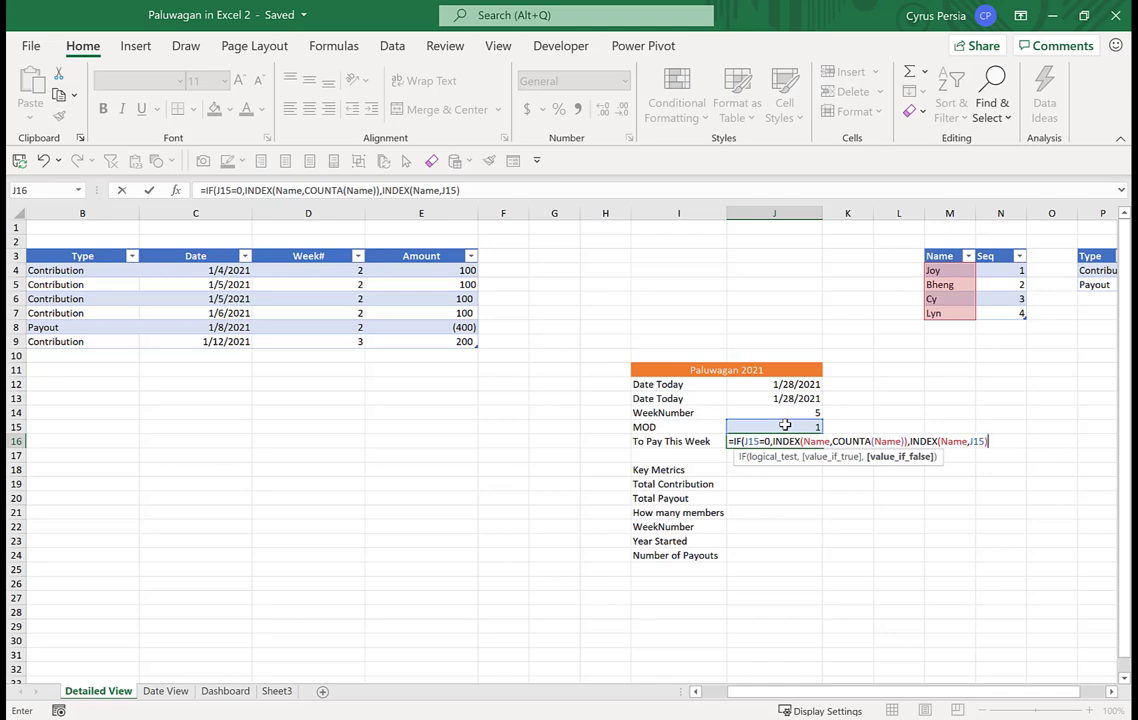
type(")")
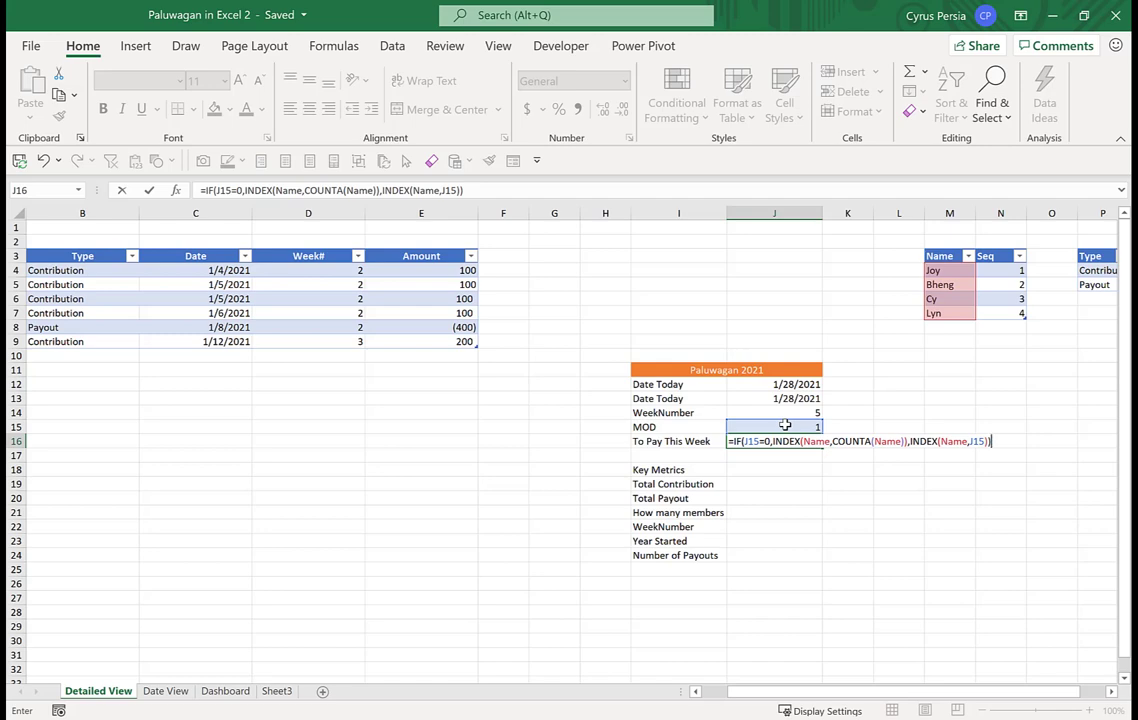
key("Return")
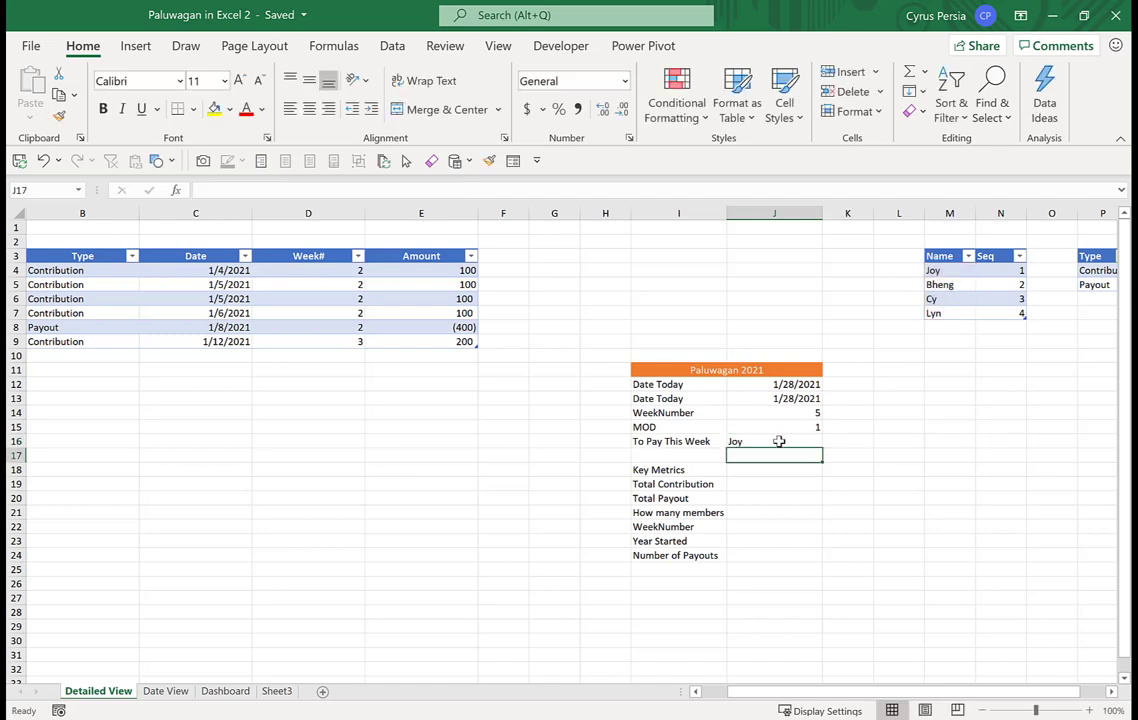
Review the J16 and J14 formulas, then type test date 2/14 into J13
left_click(779, 441)
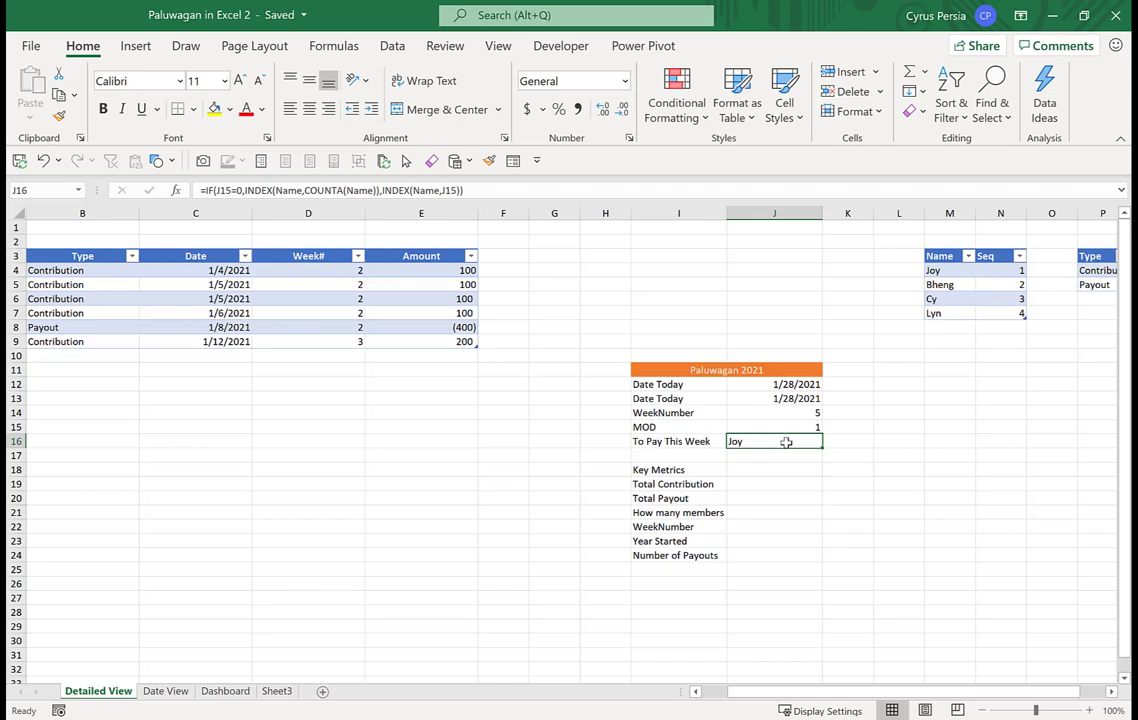
left_click(787, 413)
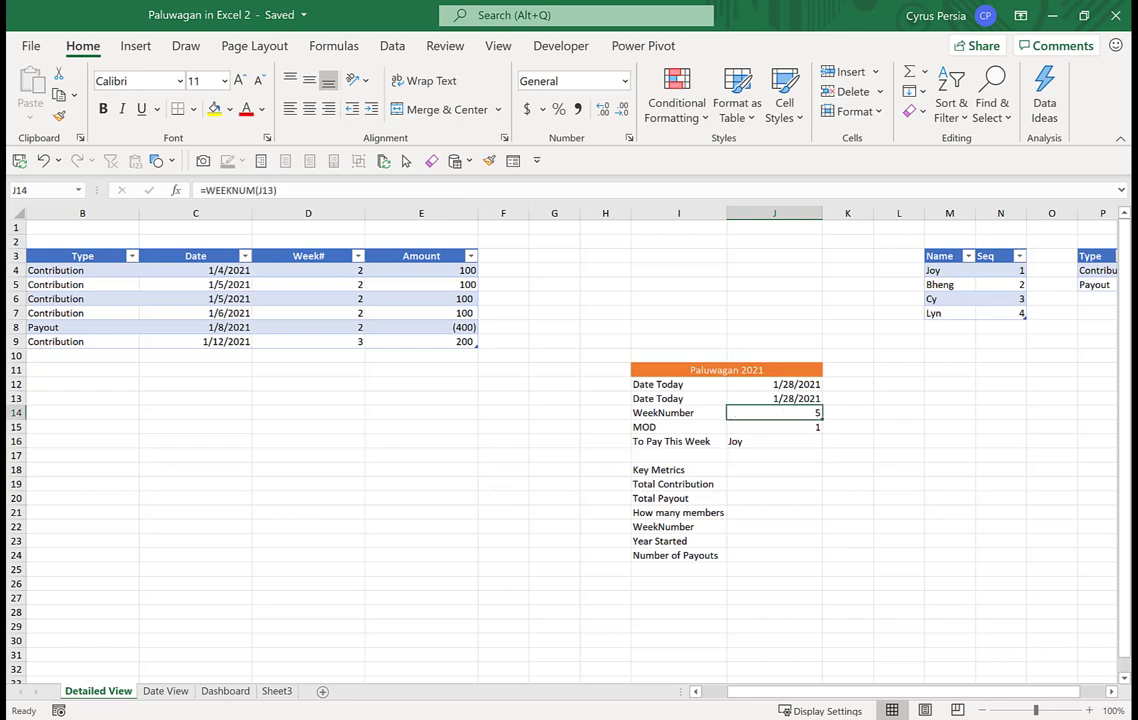
left_click(775, 398)
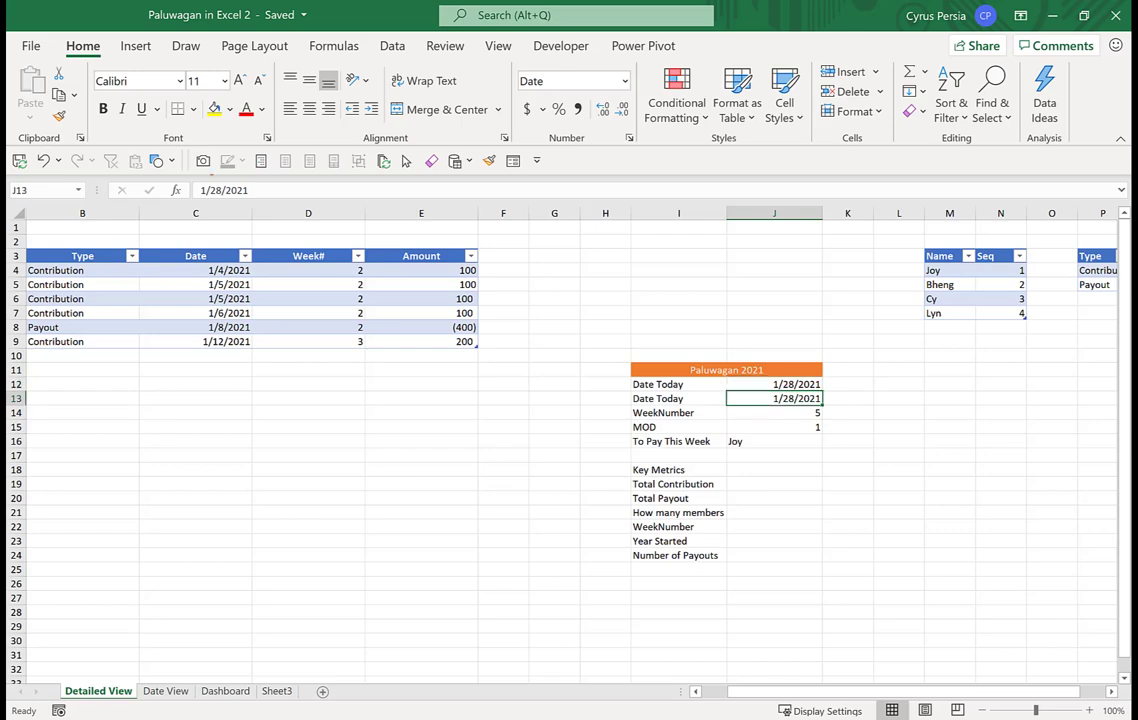
type("2/14")
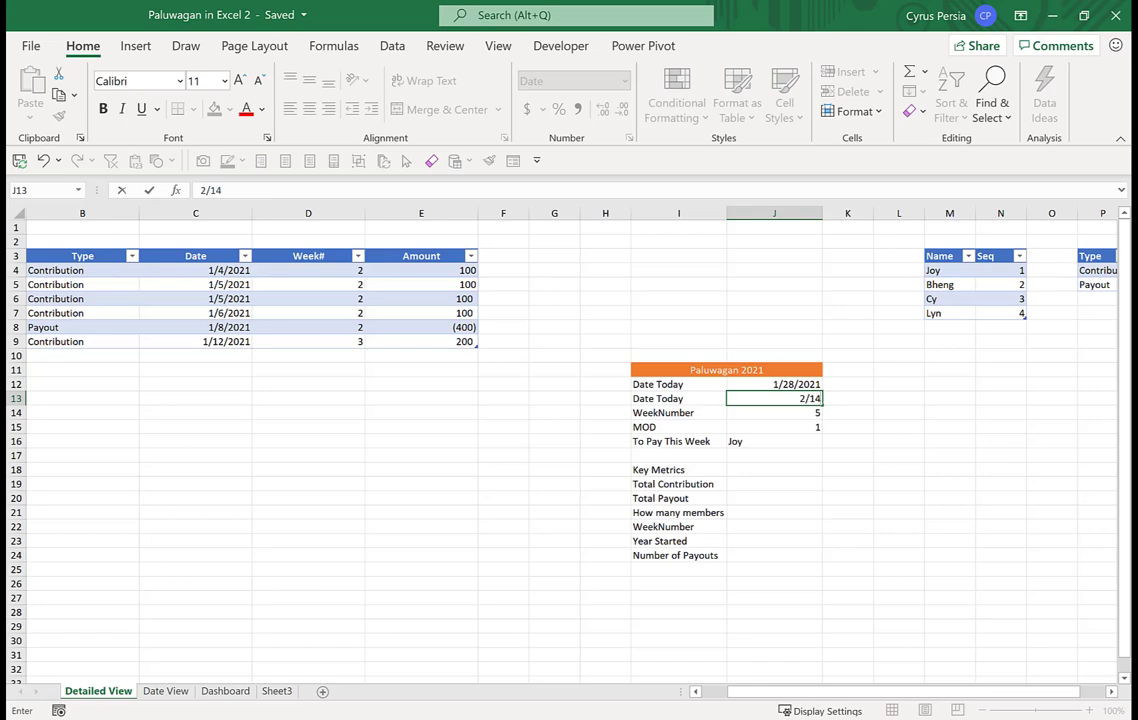
Commit the 2/14/2021 test date to confirm week 8 and payer Lyn, then revert to 1/28/2021
key("Return")
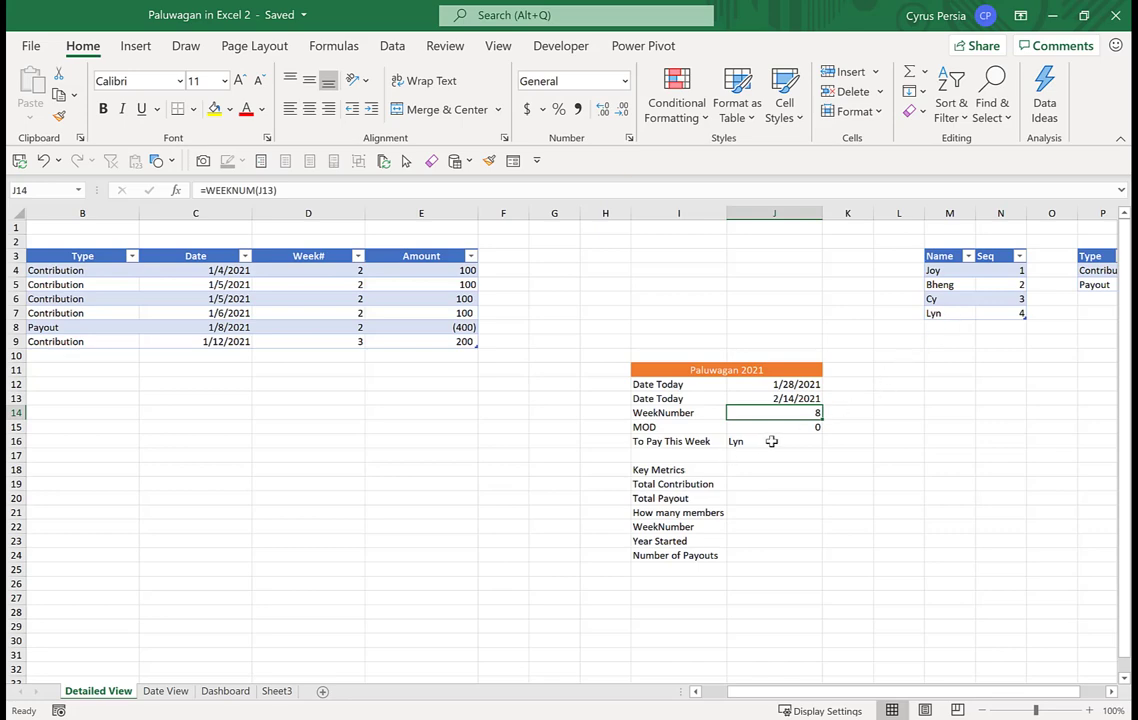
key("ctrl+z")
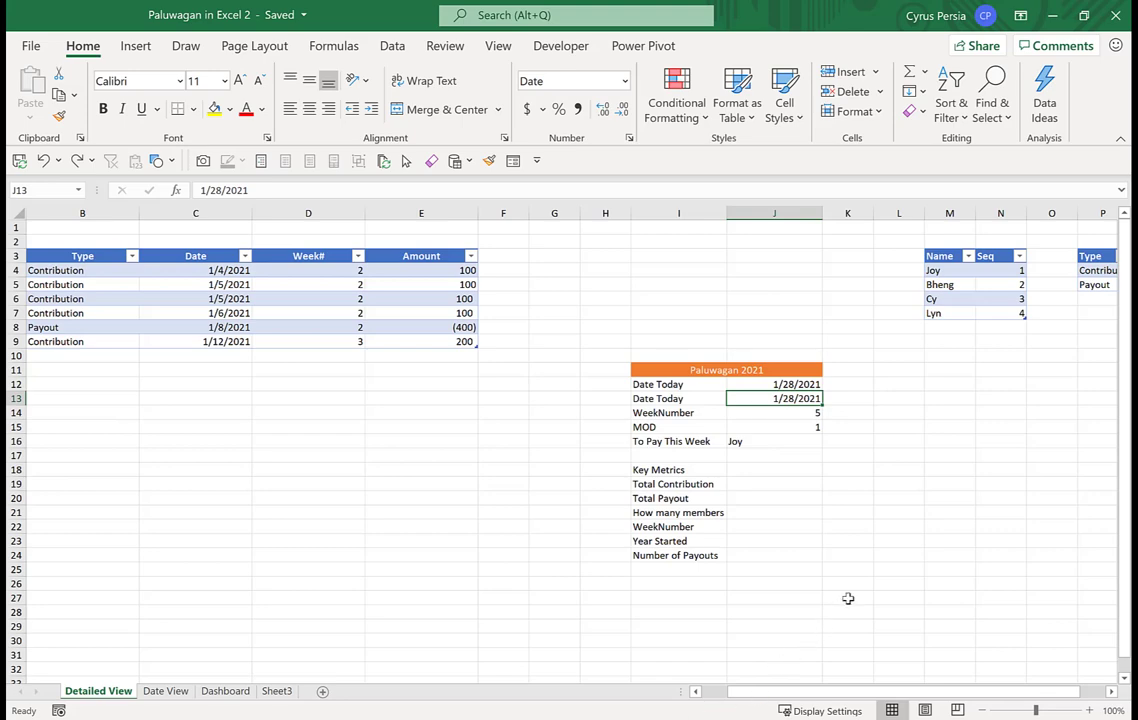
key("alt+Tab")
key("Up")
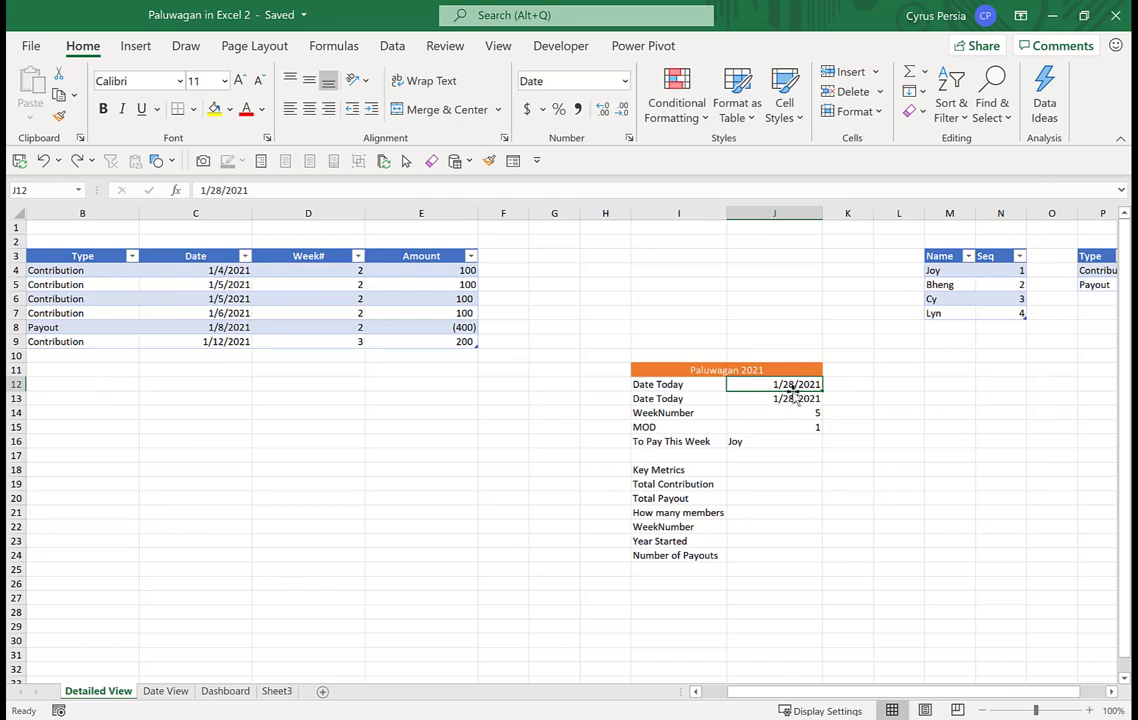
Give the first Date Today cell J12 the custom format MMM so it shows Jan
key("ctrl+1")
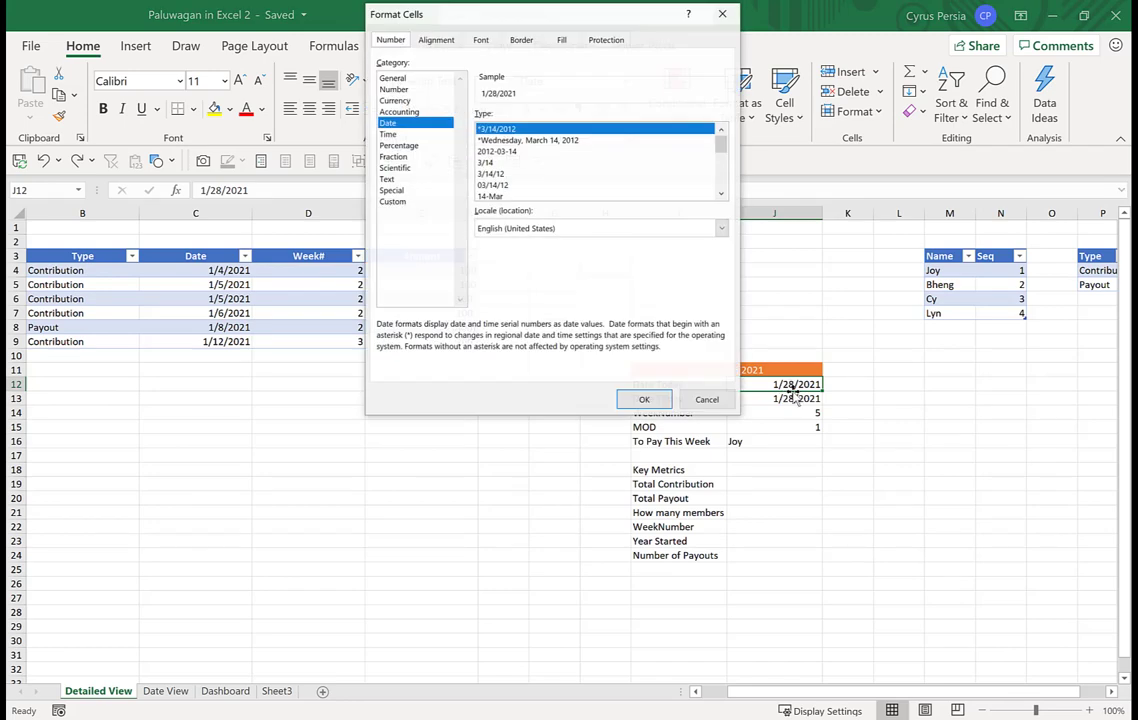
left_click(394, 202)
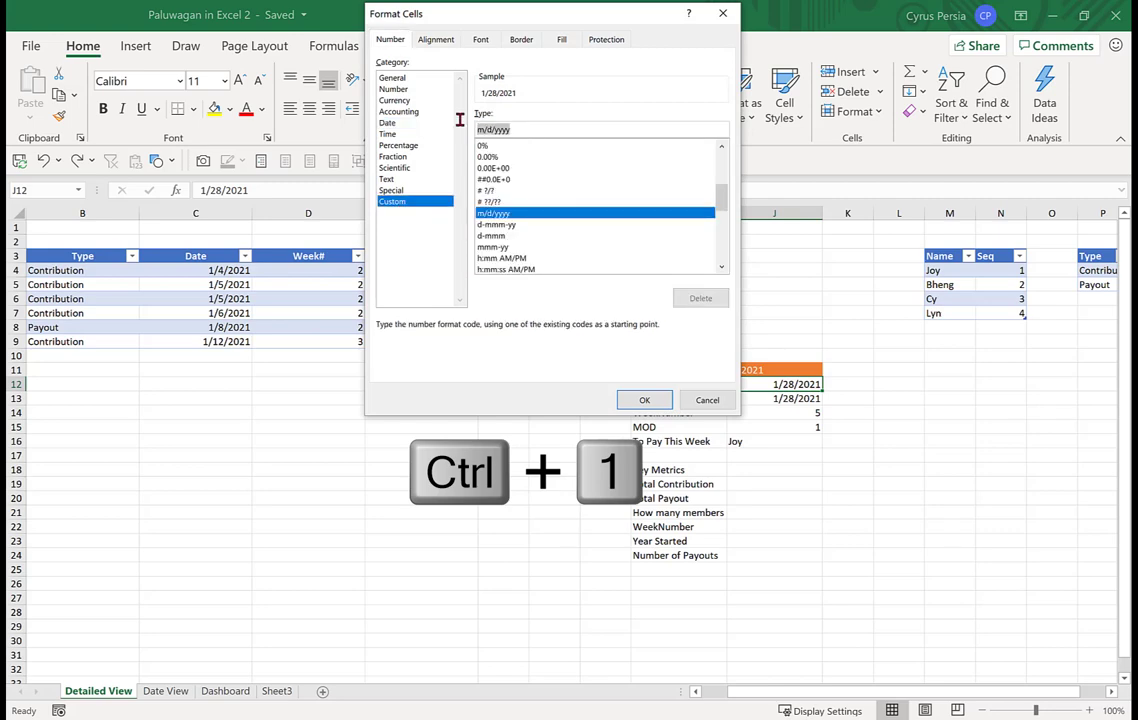
type("MMM")
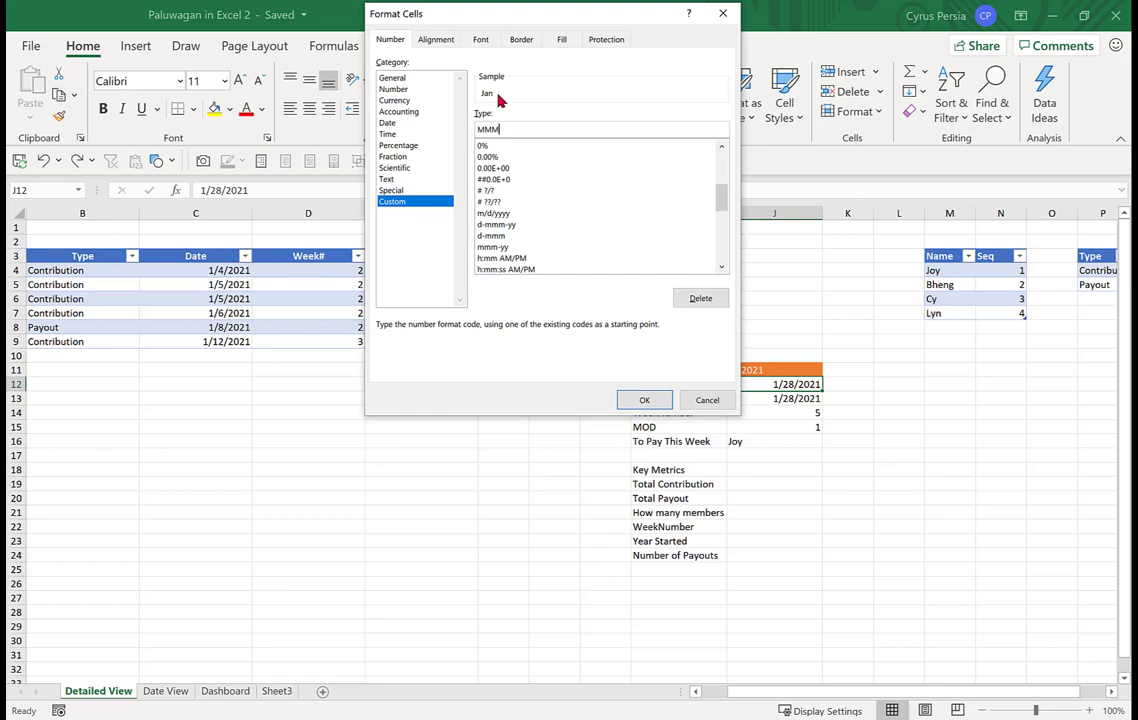
left_click(645, 400)
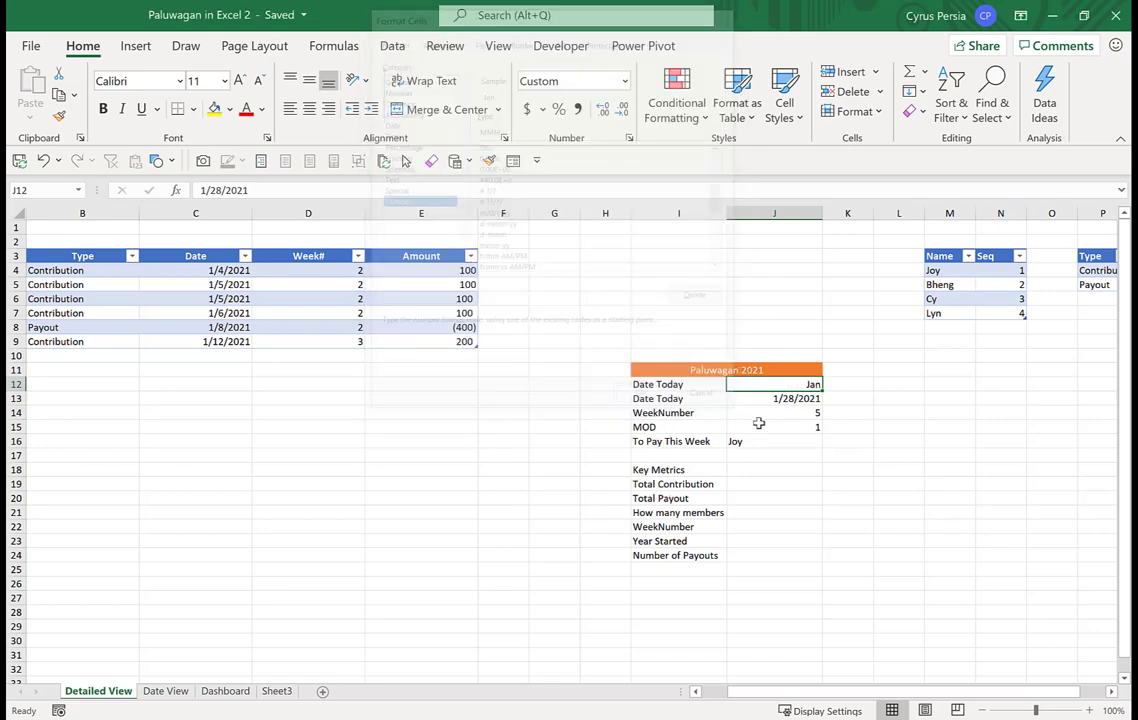
Give the second Date Today cell J13 the custom format DD so it shows 28
left_click(776, 398)
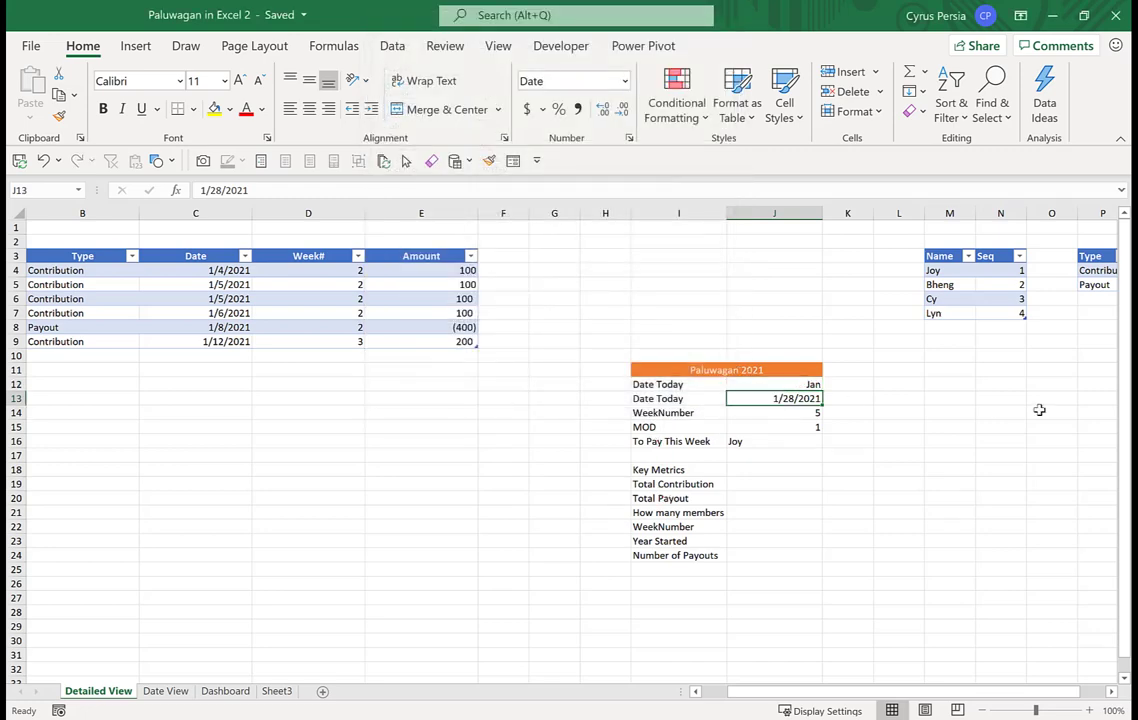
key("ctrl+1")
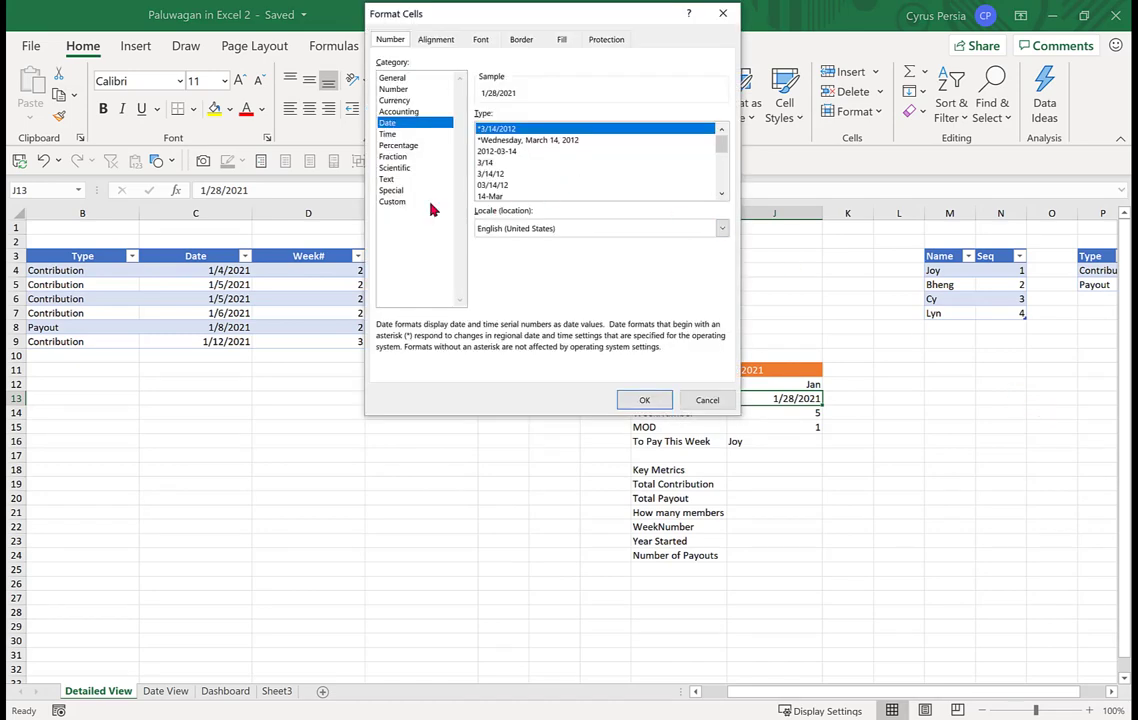
left_click(392, 203)
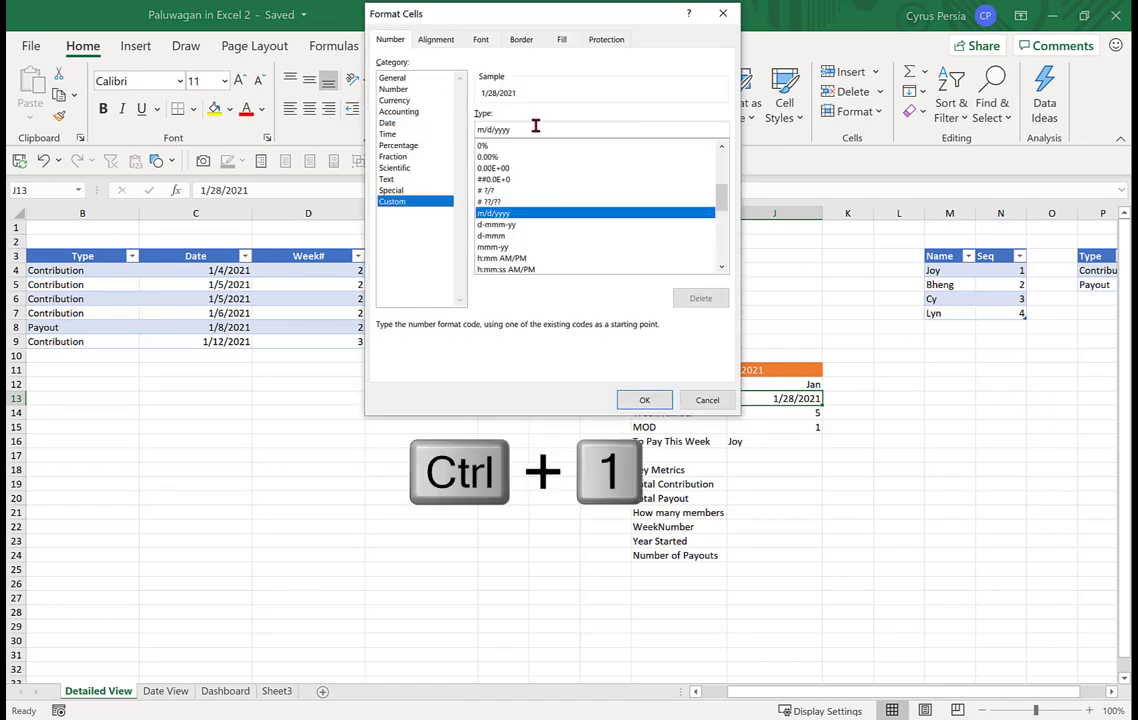
left_click_drag(535, 125, 442, 127)
type("DD")
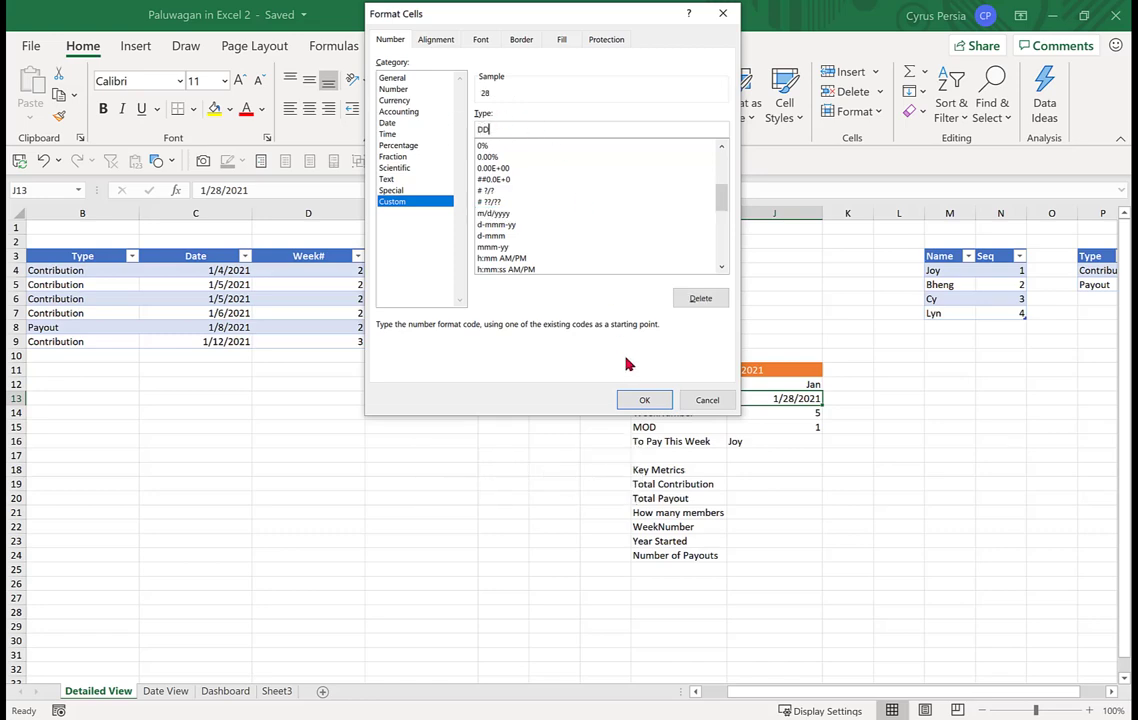
left_click(642, 399)
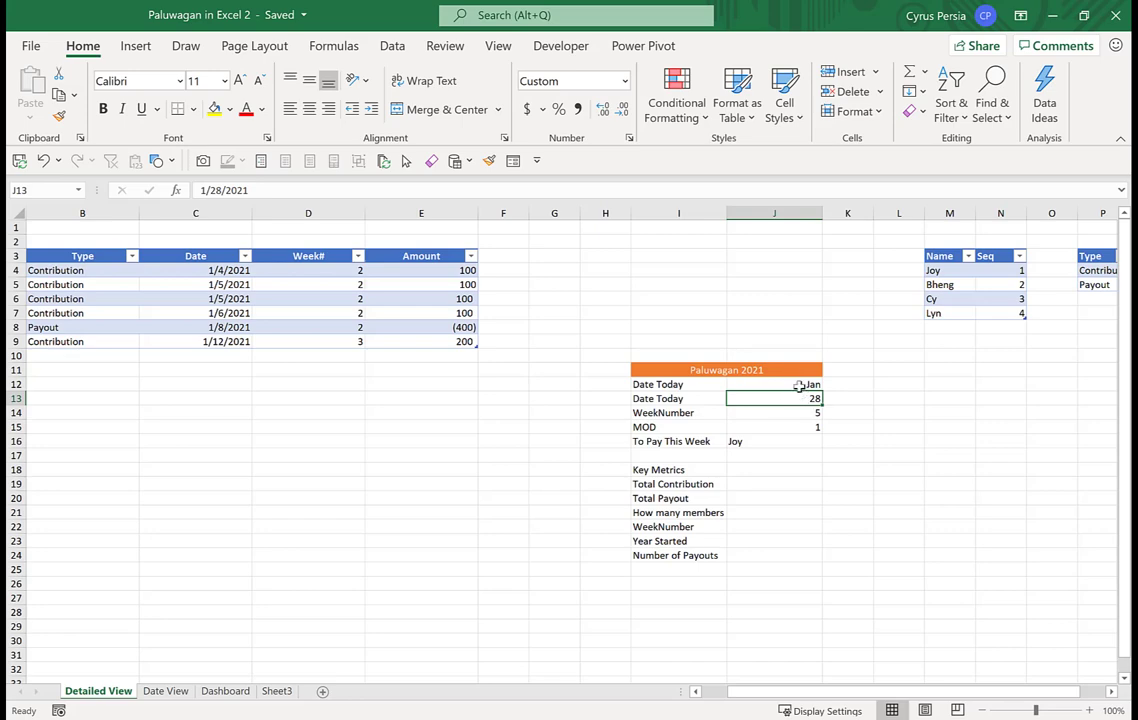
scroll(800, 480, "left", 1)
left_click(888, 484)
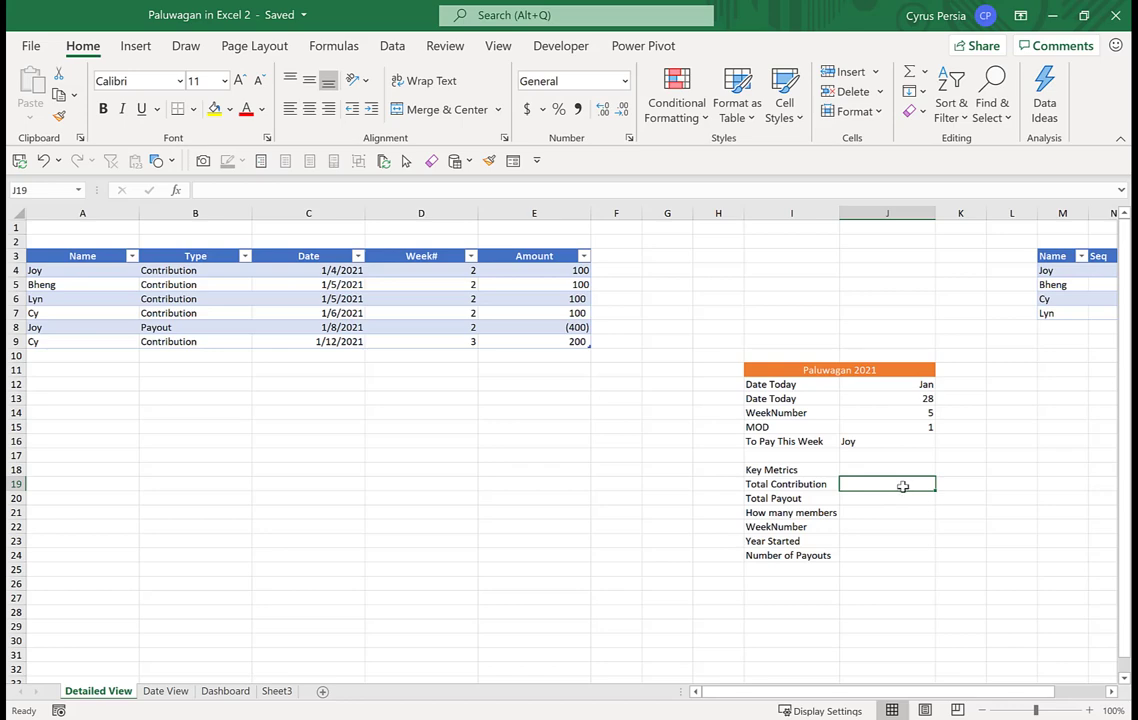
Enter =SUMIF(Table3[Type],P4,Table3[Amount]) in J19 so Total Contribution shows 600
type("=SUMIF(")
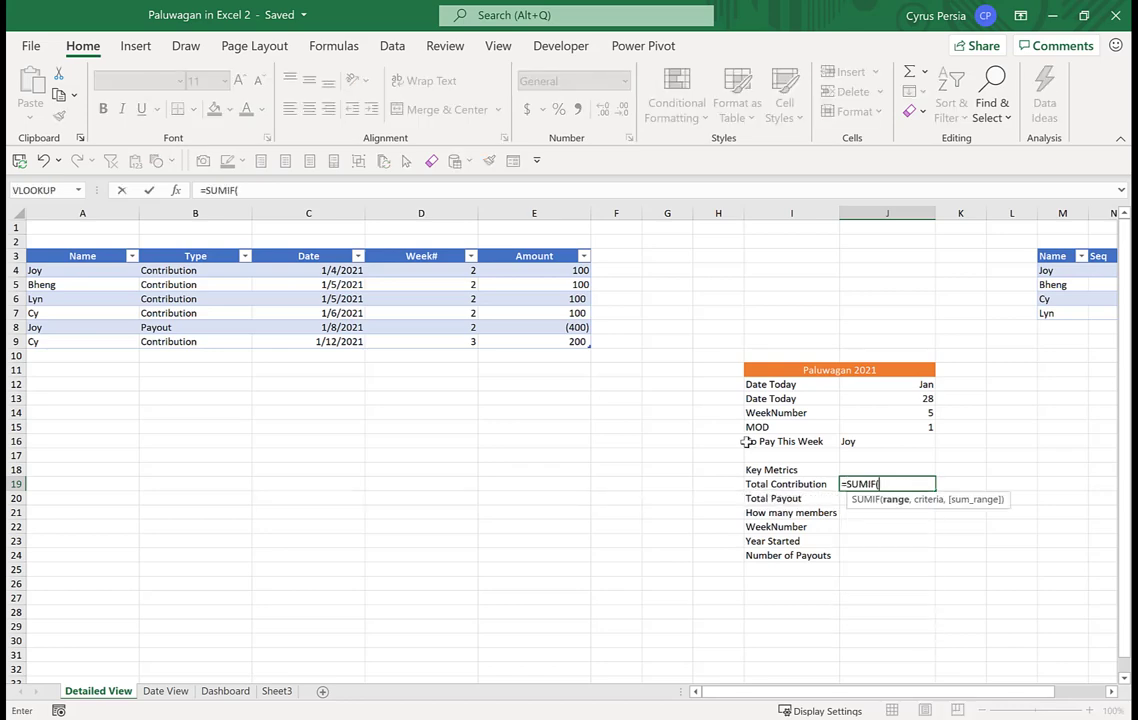
left_click(186, 247)
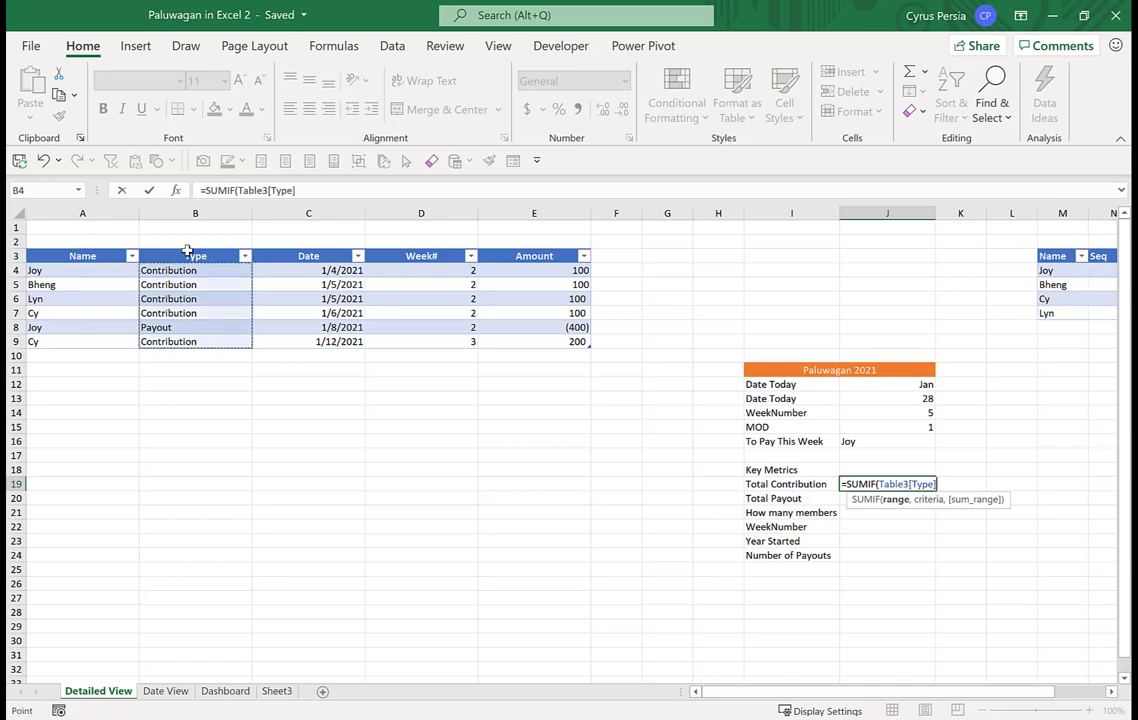
type(",")
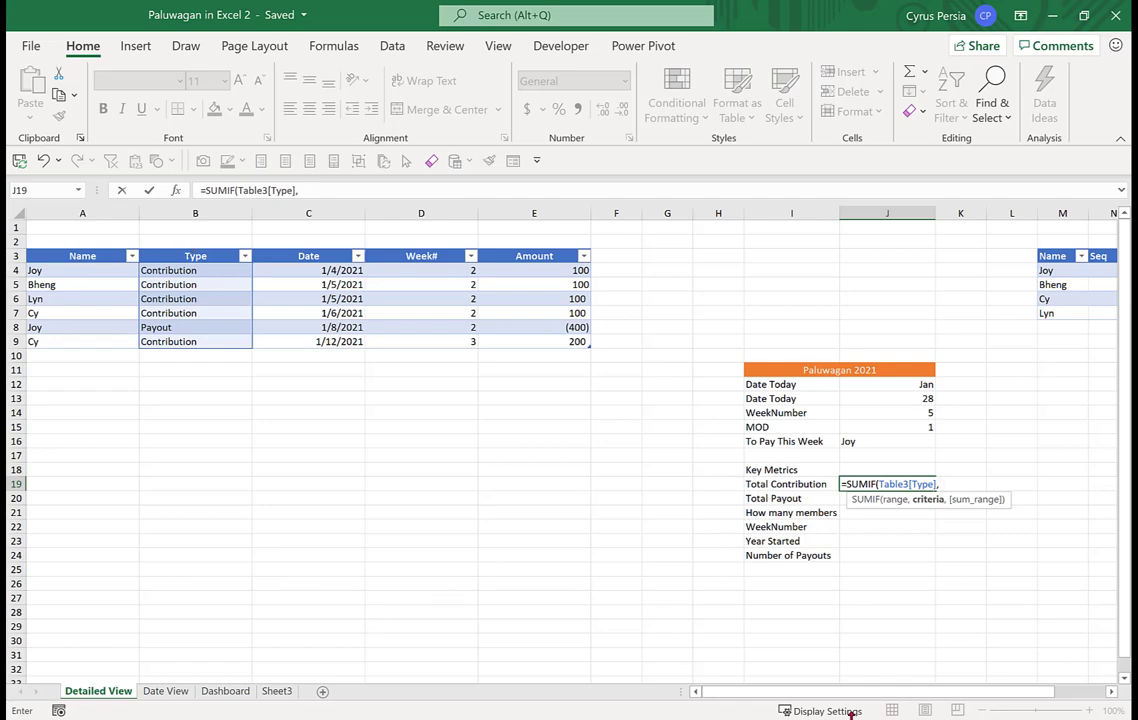
left_click_drag(856, 691, 986, 688)
left_click(1001, 273)
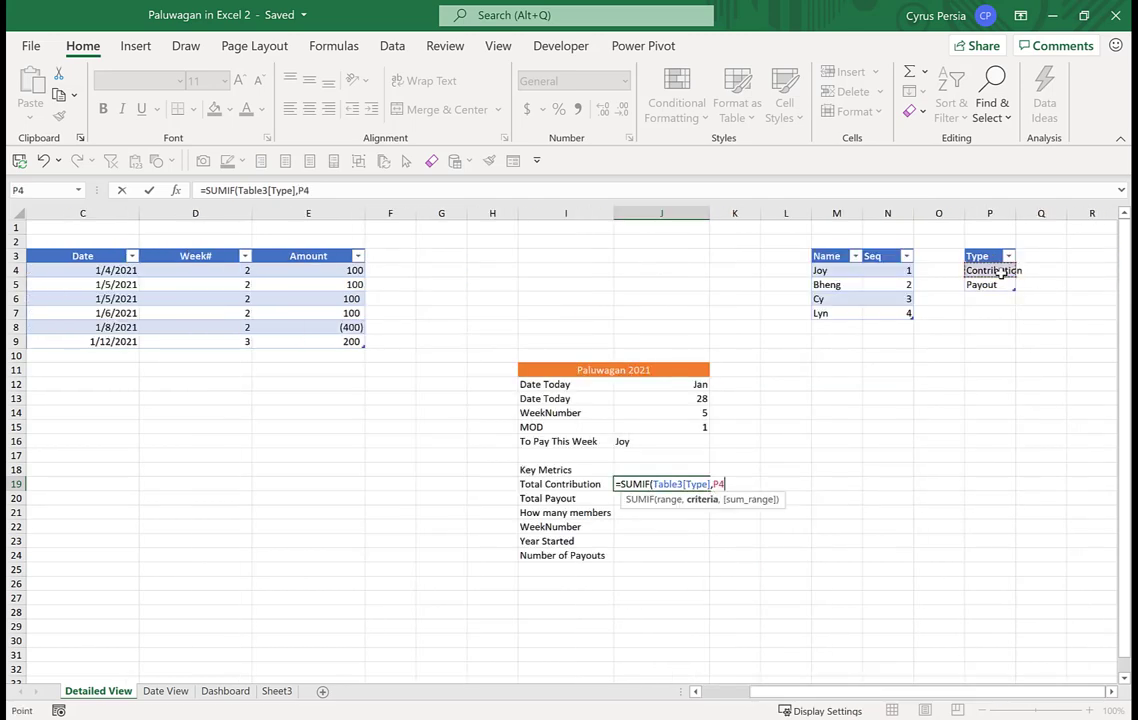
type(",")
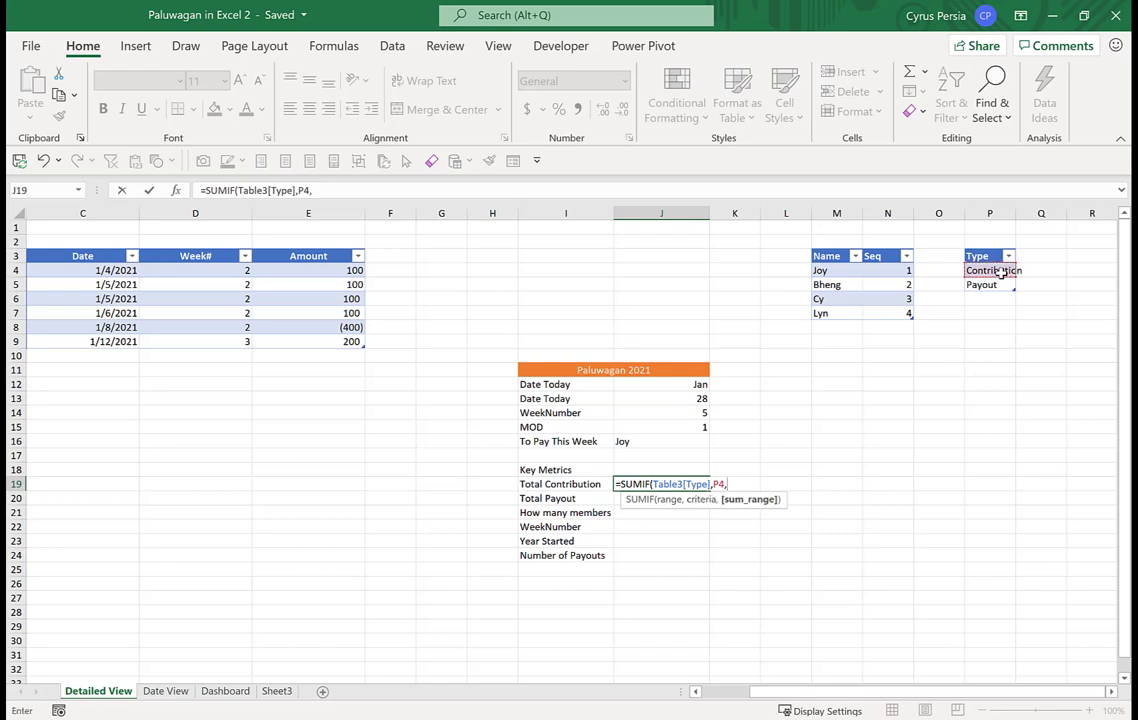
left_click(322, 247)
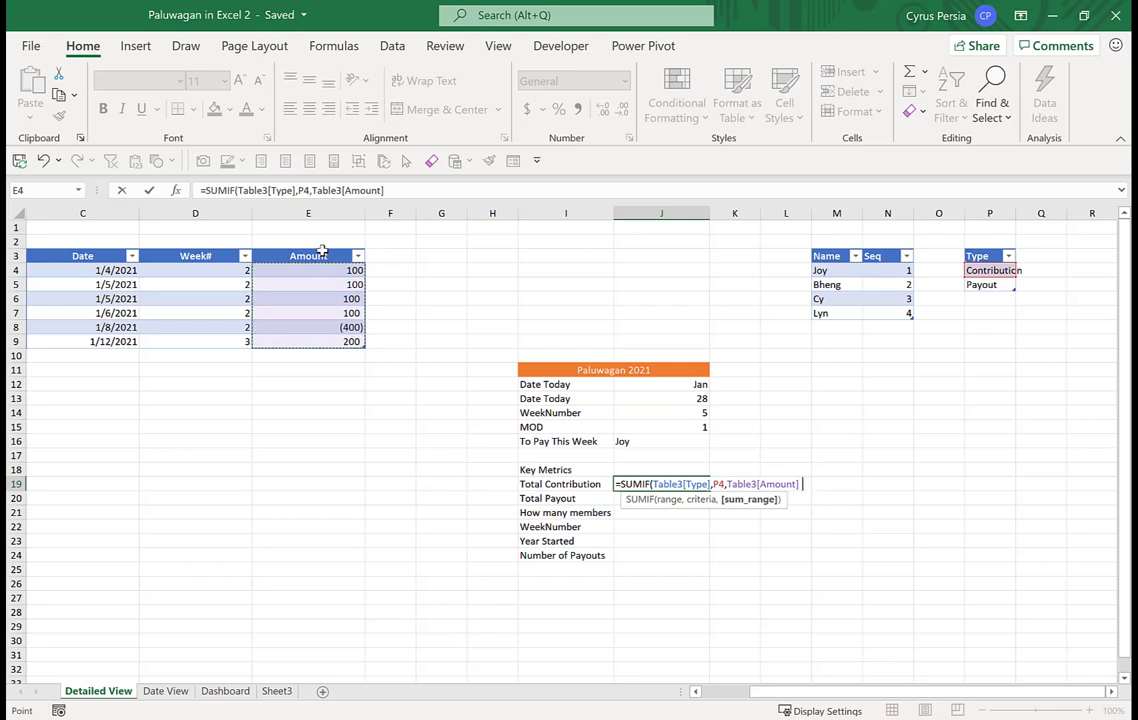
type(")")
key("Return")
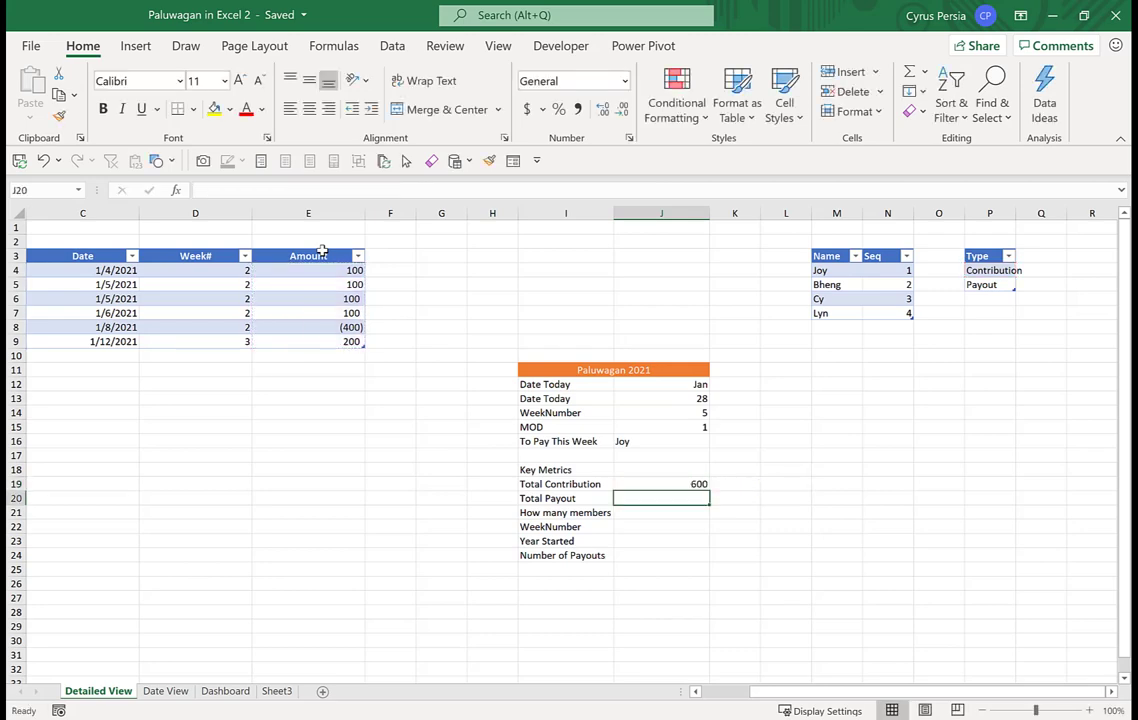
Copy the formula to J20 and point its criterion at P5 so Total Payout shows -400
key("Up")
key("ctrl+c")
key("Down")
key("Return")
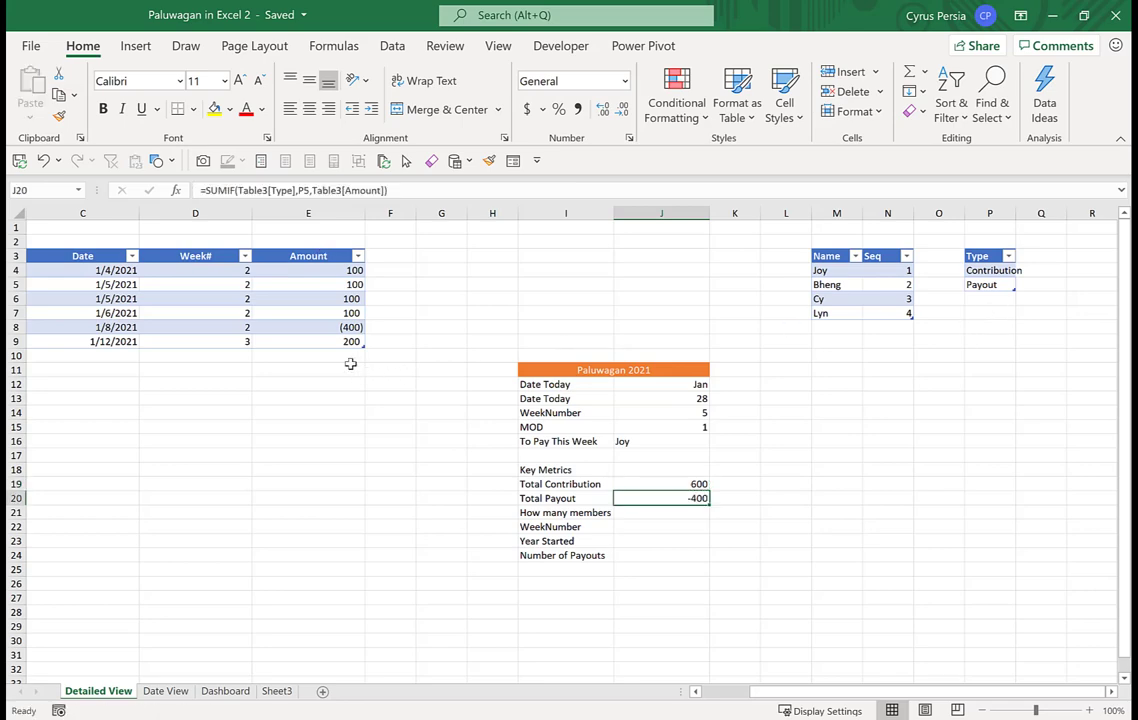
key("F2")
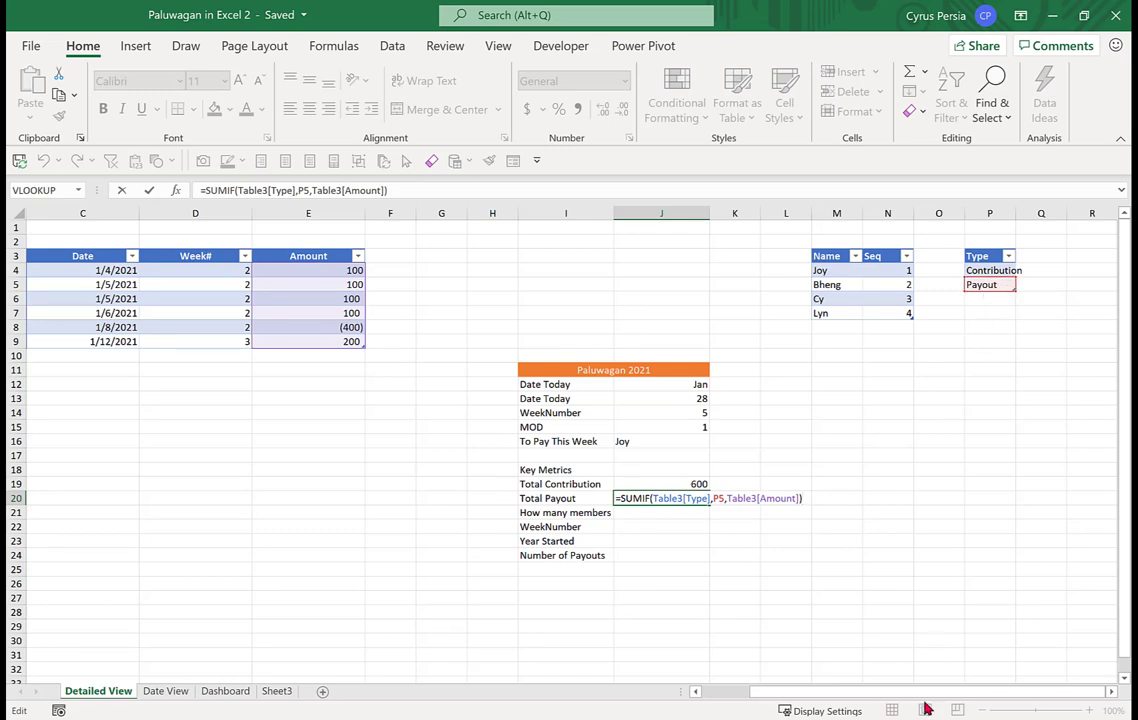
left_click_drag(928, 692, 787, 698)
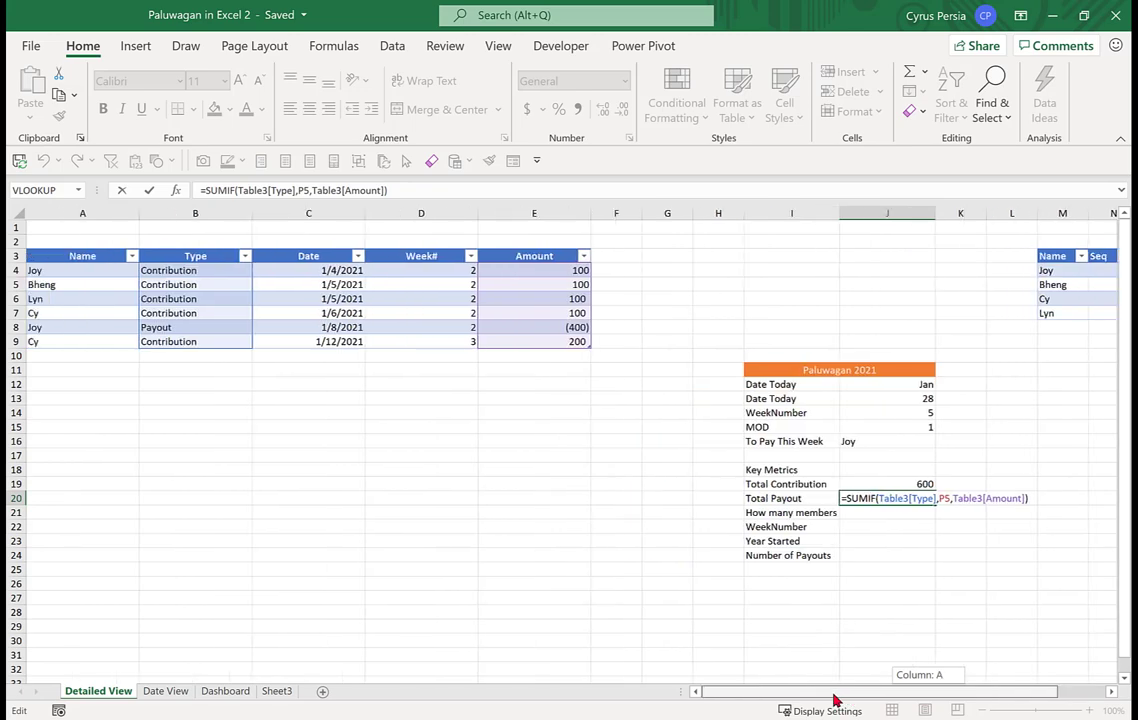
key("Return")
Enter =COUNTA(Name) in J21 so How many members shows 4
scroll(917, 592, "right", 2)
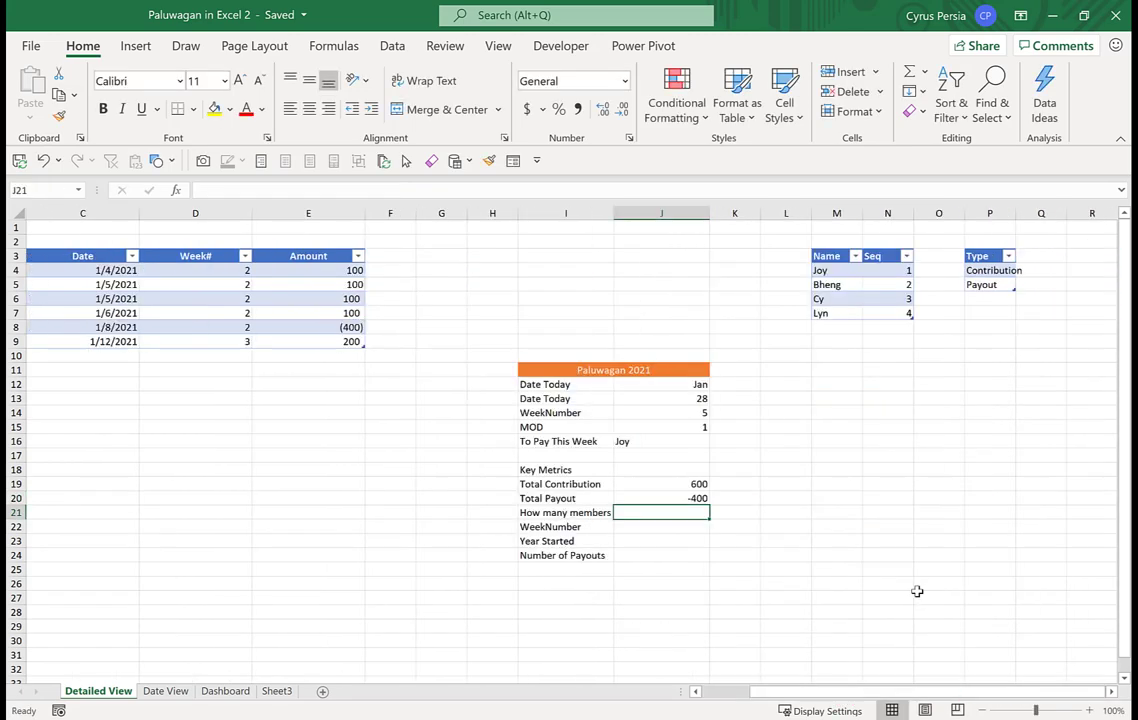
type("=coun")
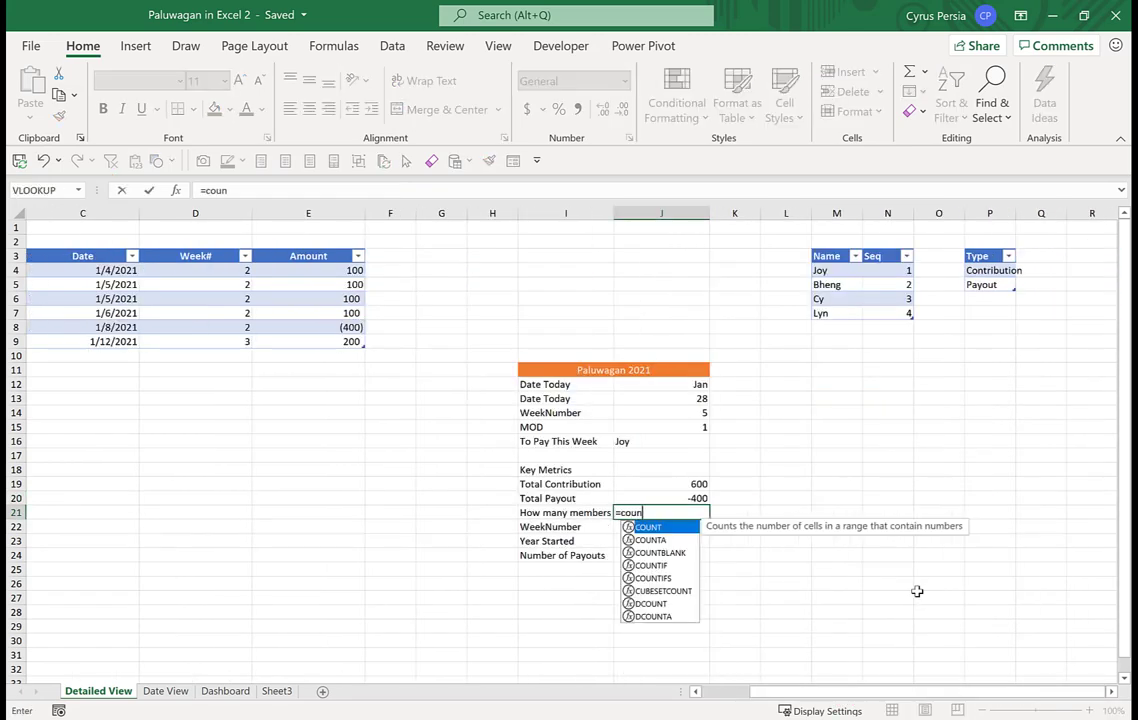
type("ta")
key("Tab")
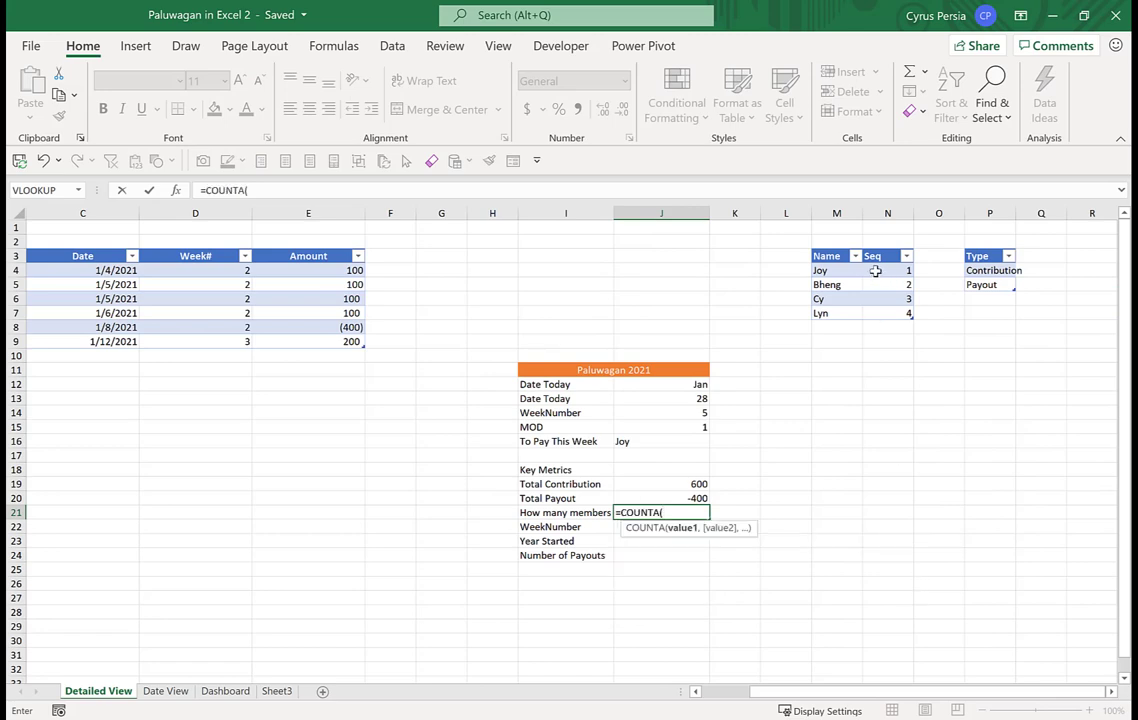
left_click(832, 246)
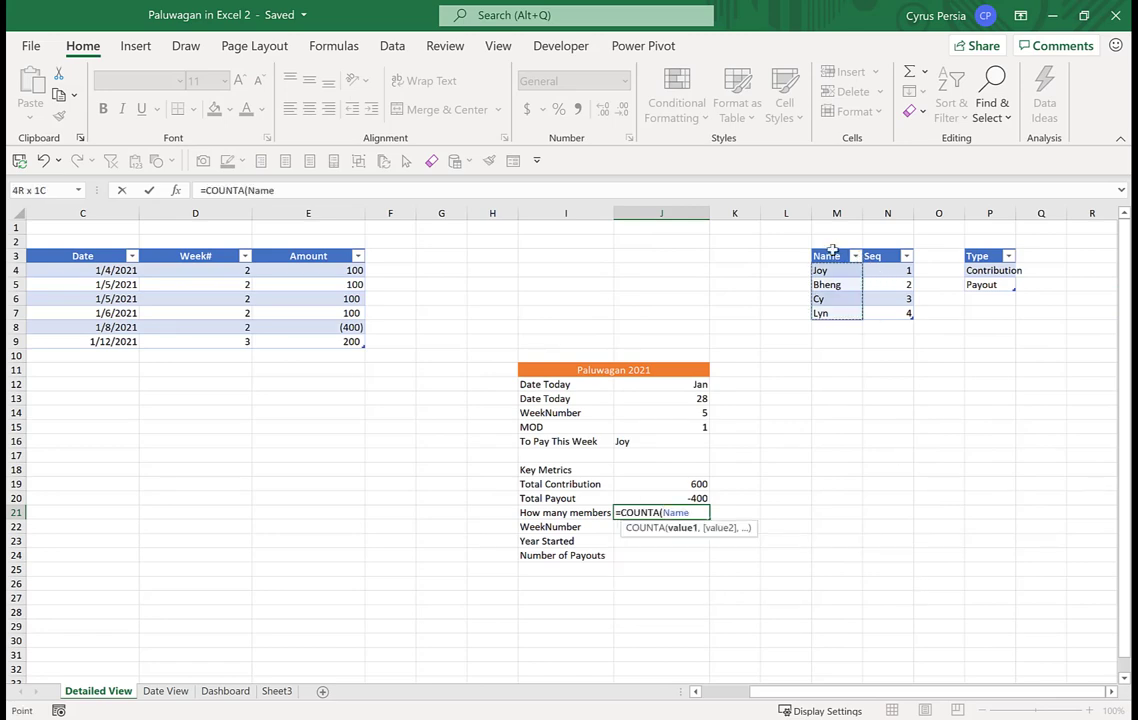
type(")")
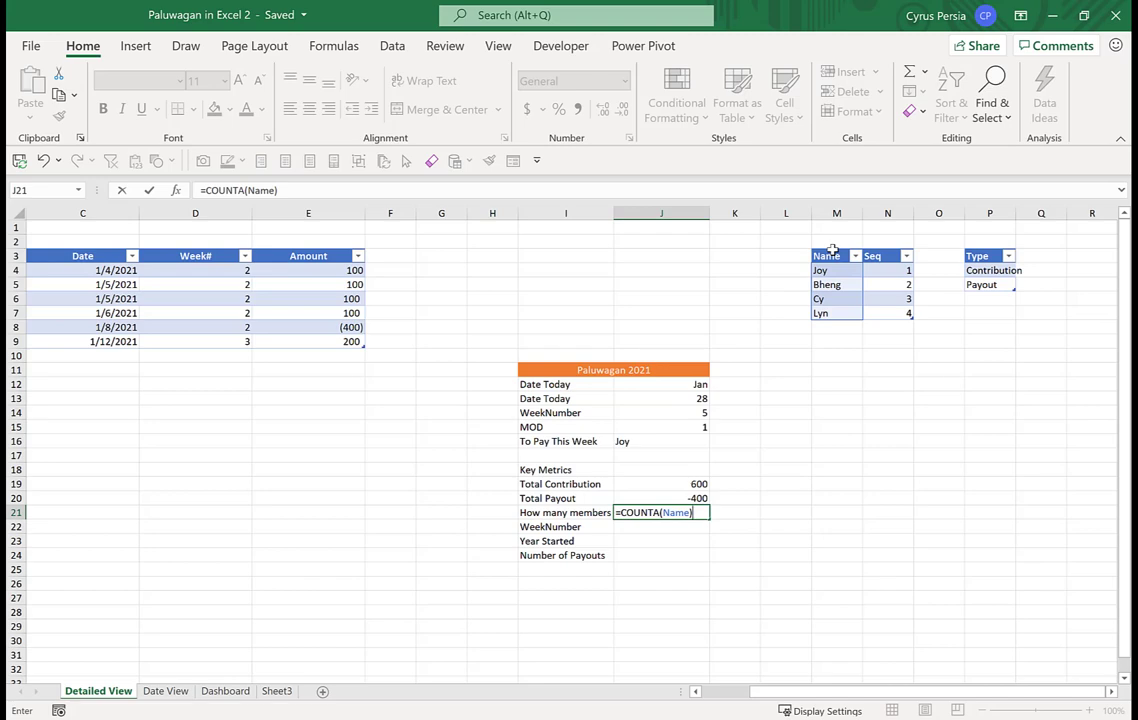
key("Return")
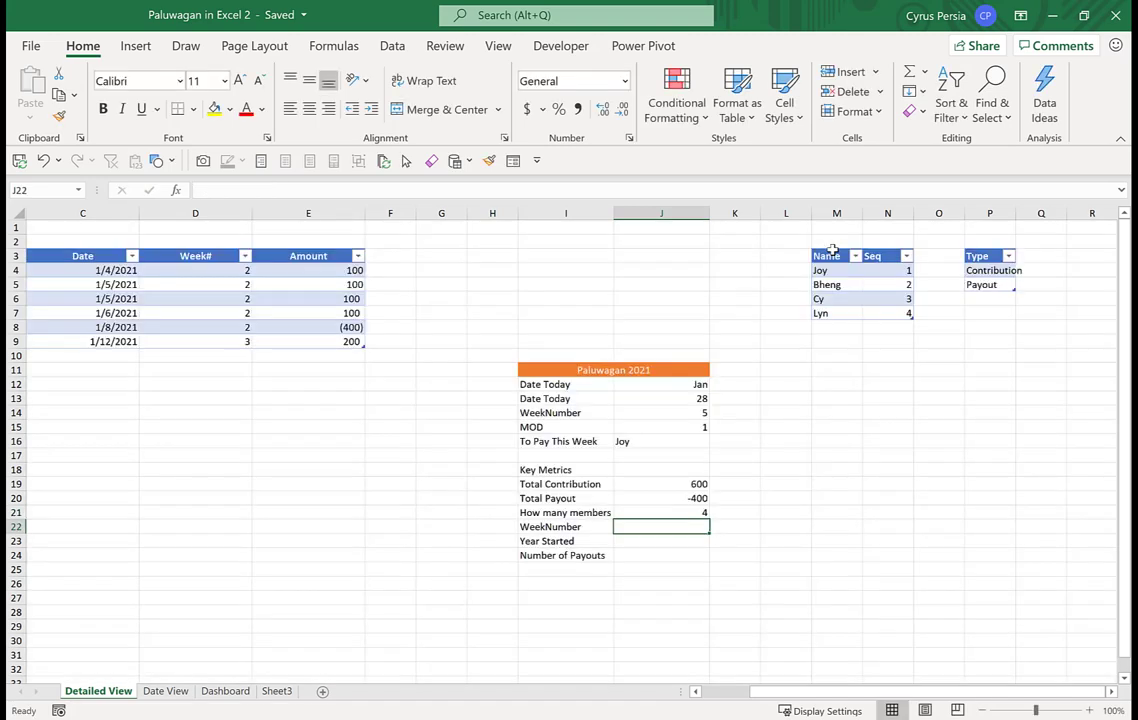
Delete the duplicate WeekNumber row 22 from Key Metrics
key("shift+space")
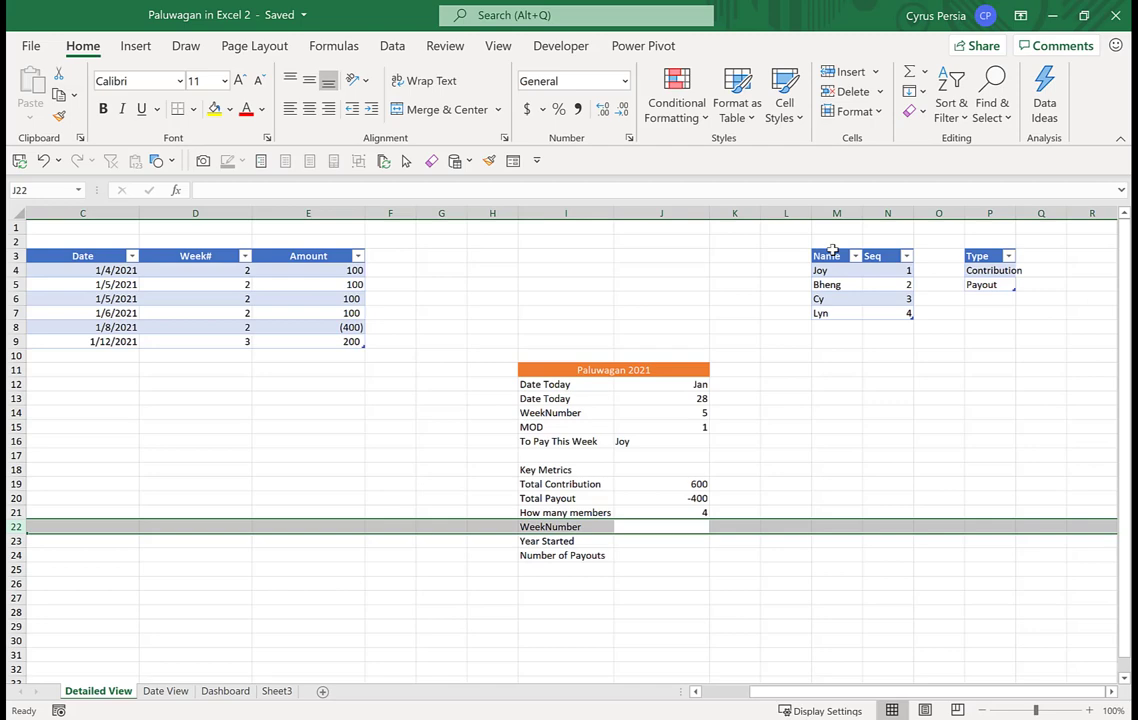
key("ctrl+minus")
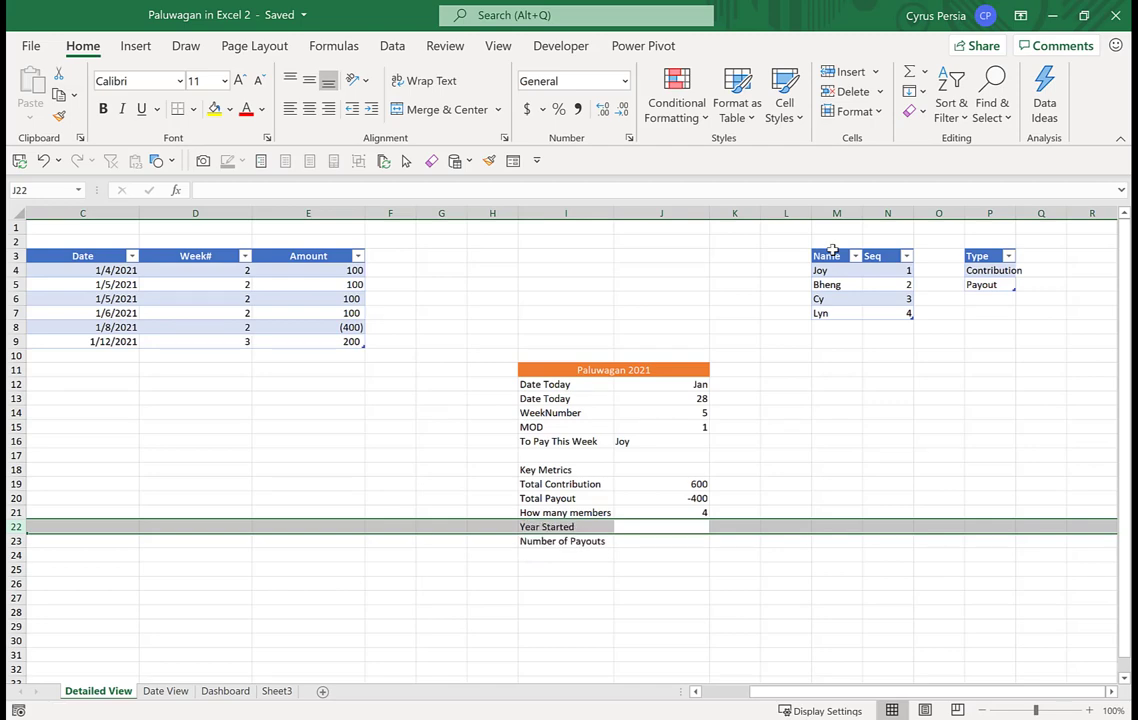
key("shift+BackSpace")
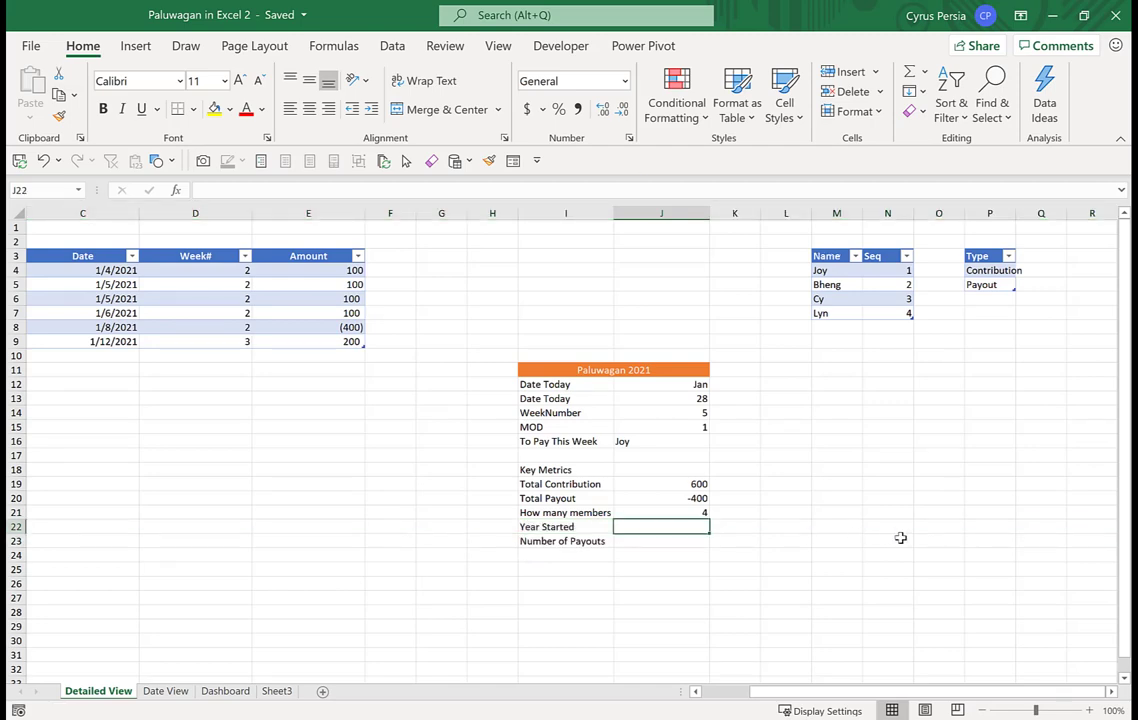
Enter =MIN(Table3[Date]) in Year Started to get the earliest transaction date
type("=")
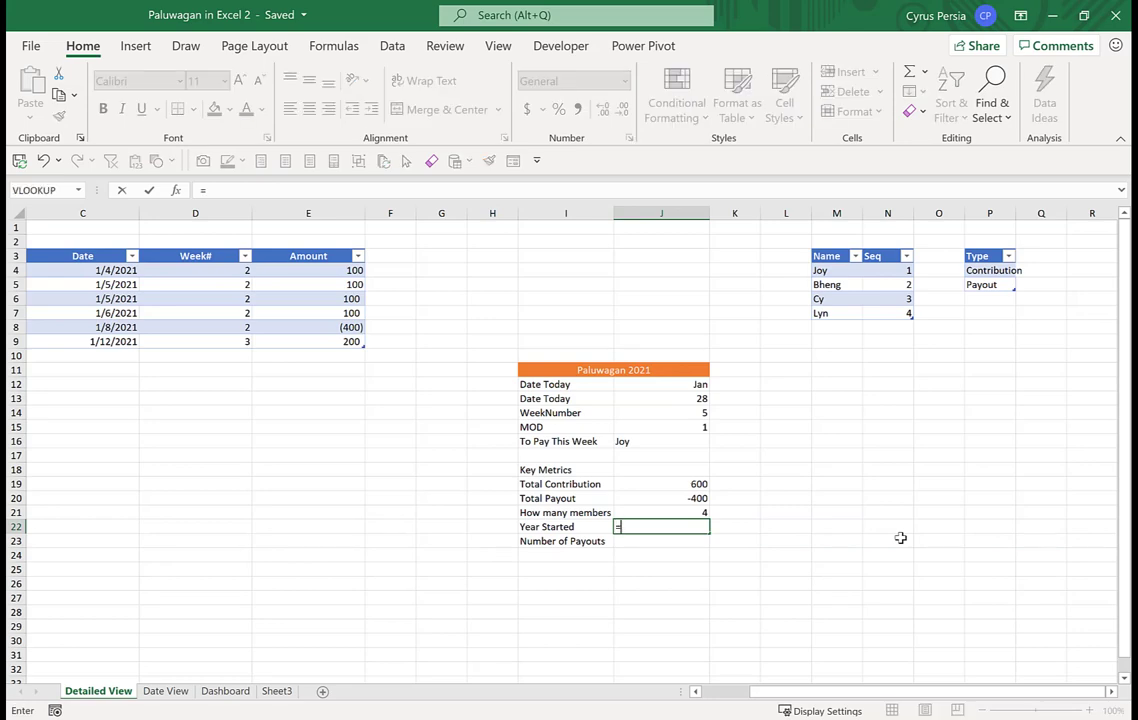
type("min")
key("Tab")
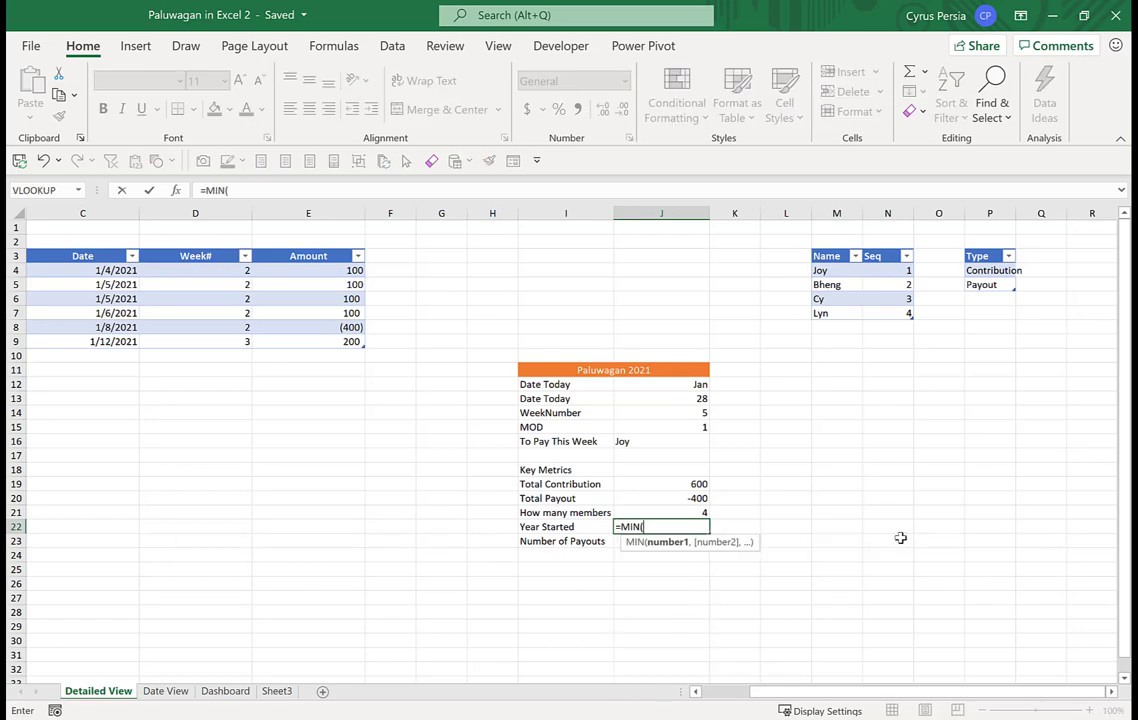
scroll(221, 295, "left", 2)
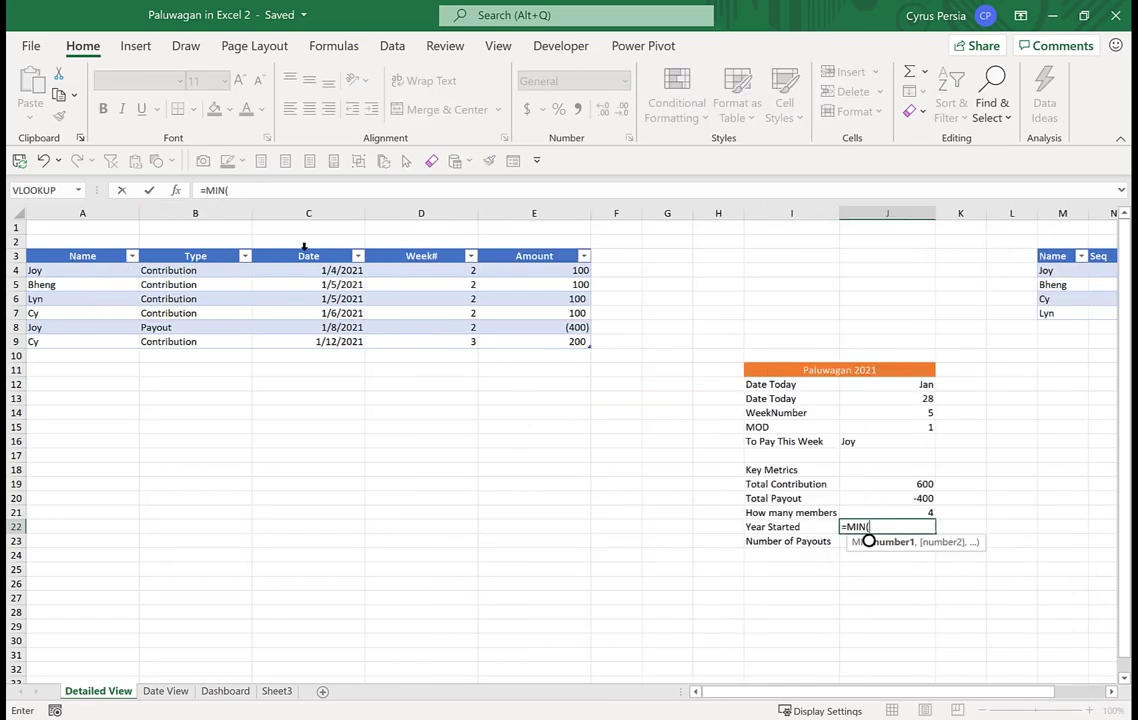
left_click(305, 252)
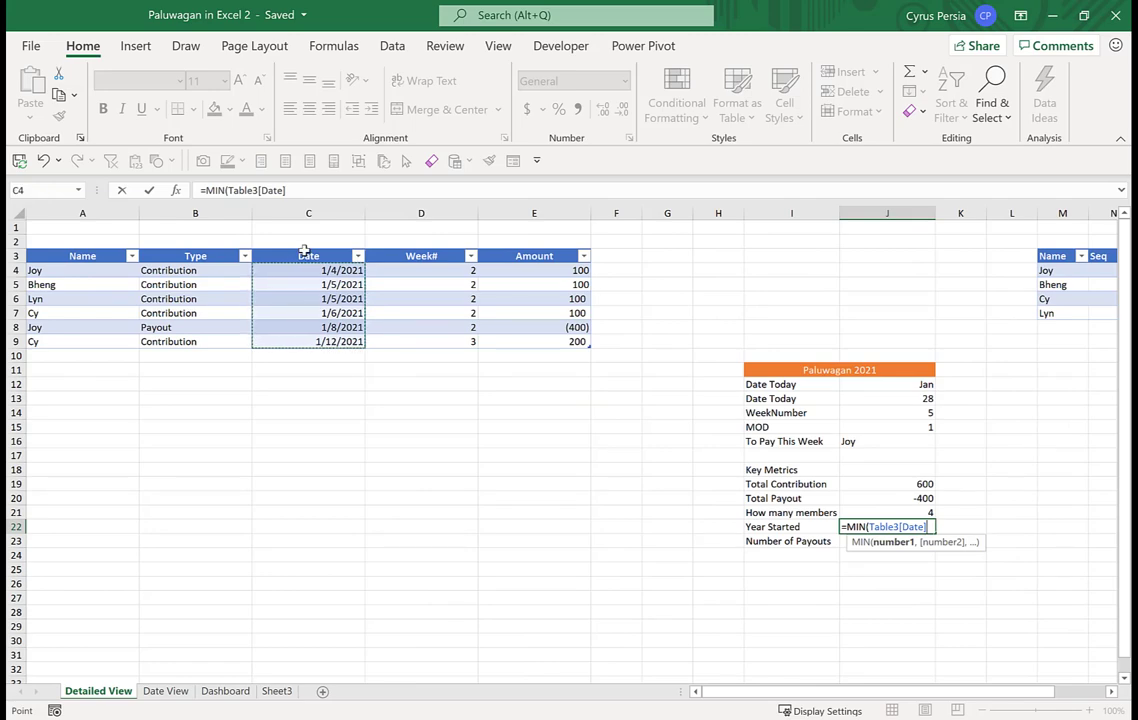
type(")")
key("Return")
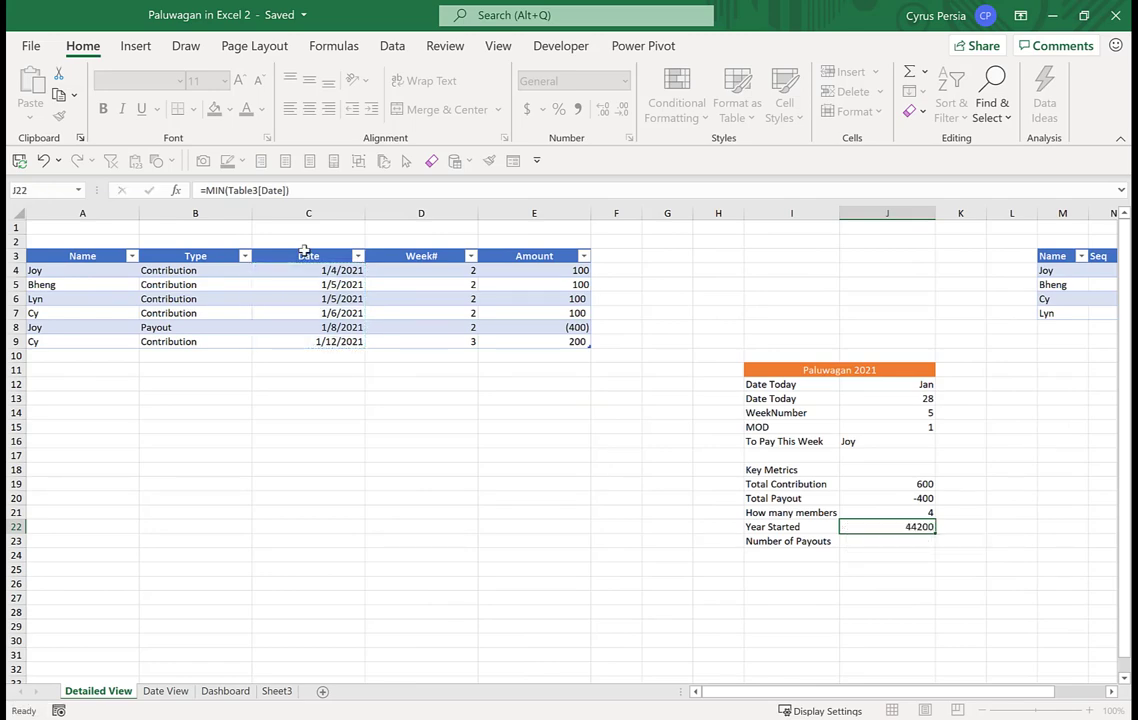
key("Up")
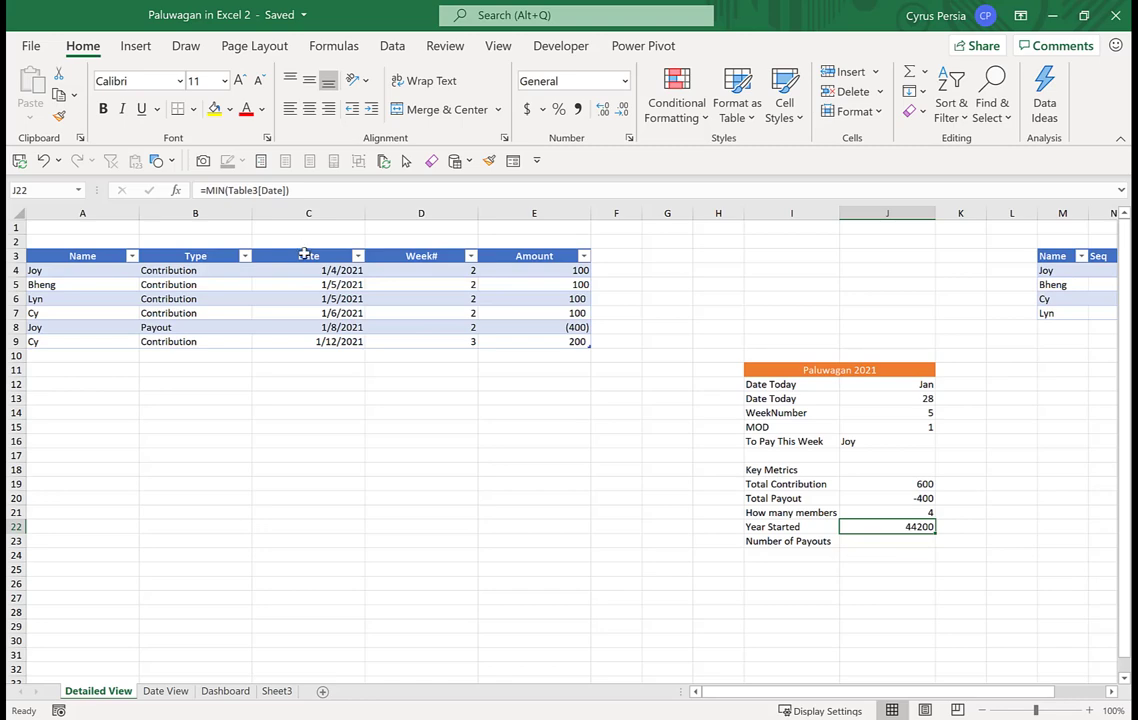
Wrap it as =TEXT(MIN(Table3[Date]),"YYYY") so Year Started shows 2021
left_click(205, 190)
type("tex")
key("Tab")
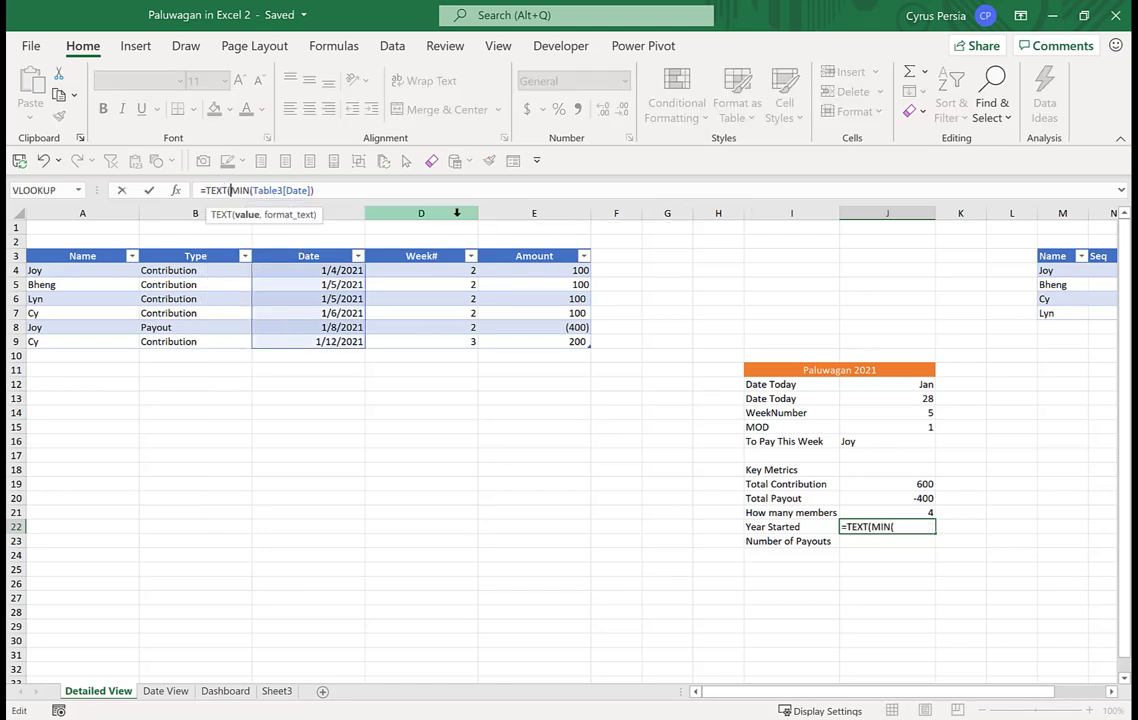
left_click(380, 190)
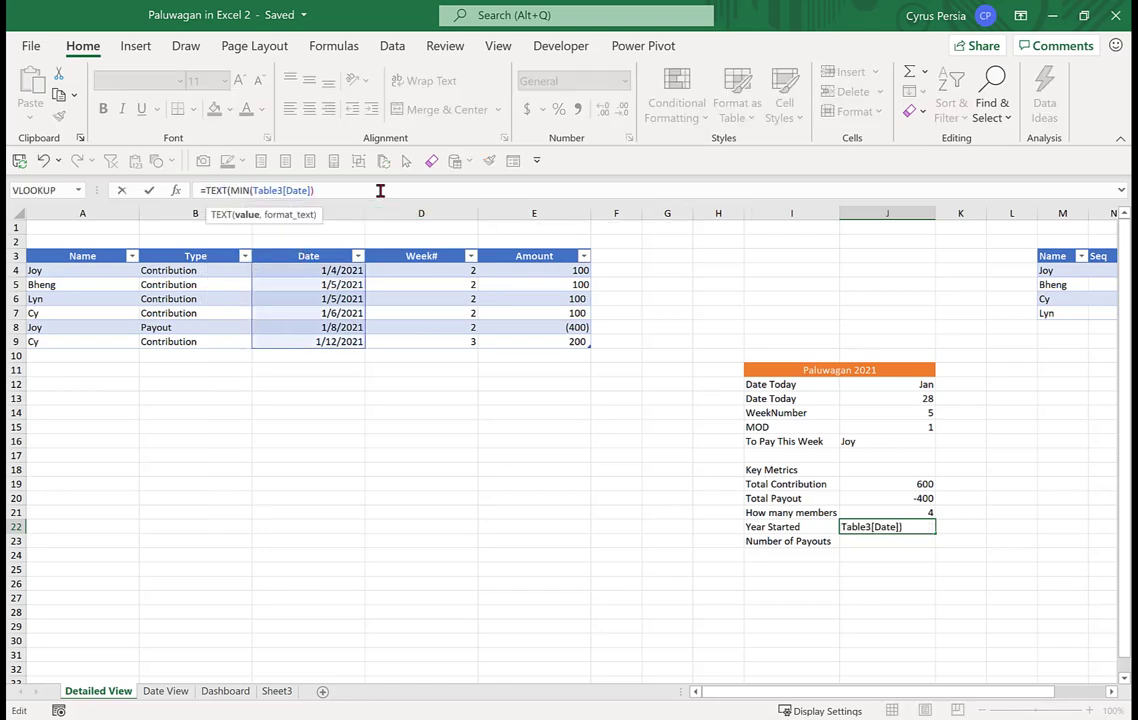
type(",\"YYYY")
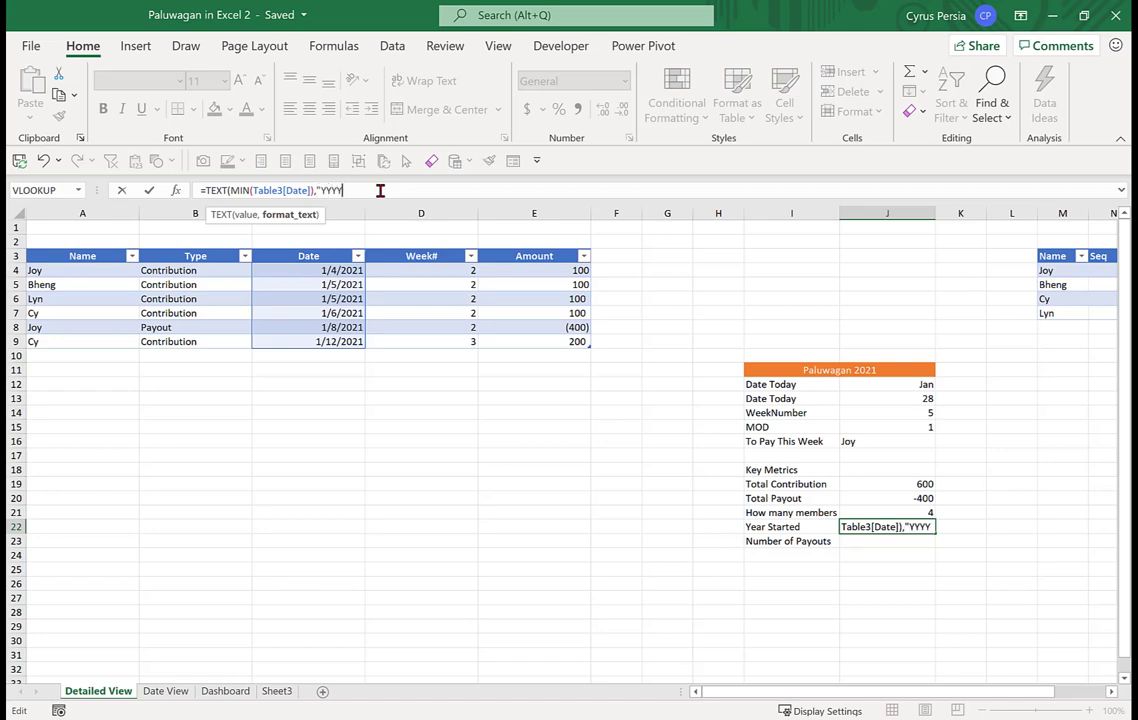
type("\")")
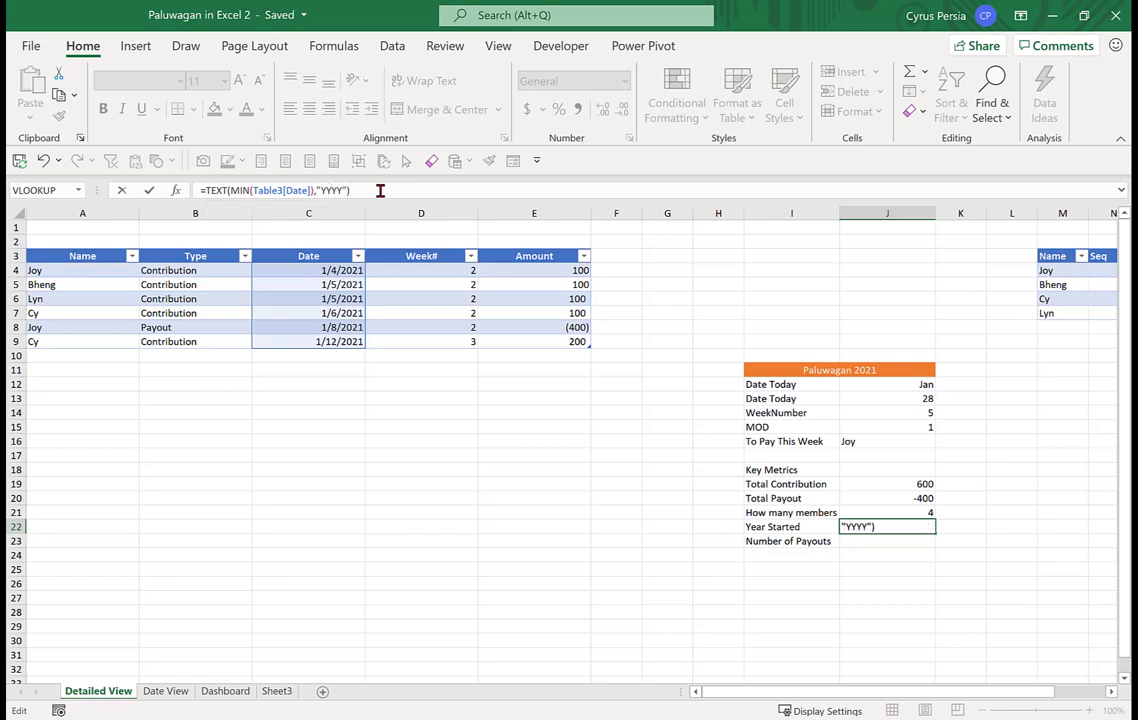
key("Return")
key("Up")
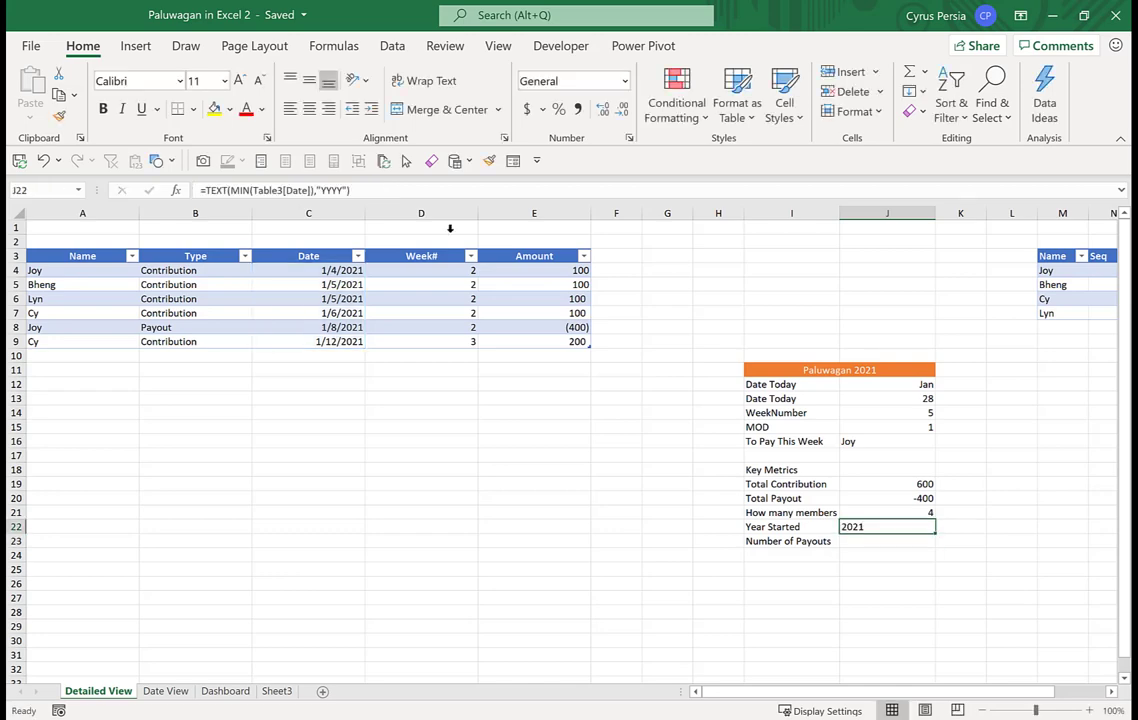
Start a COUNTIF formula in J23 for Number of Payouts
left_click(876, 543)
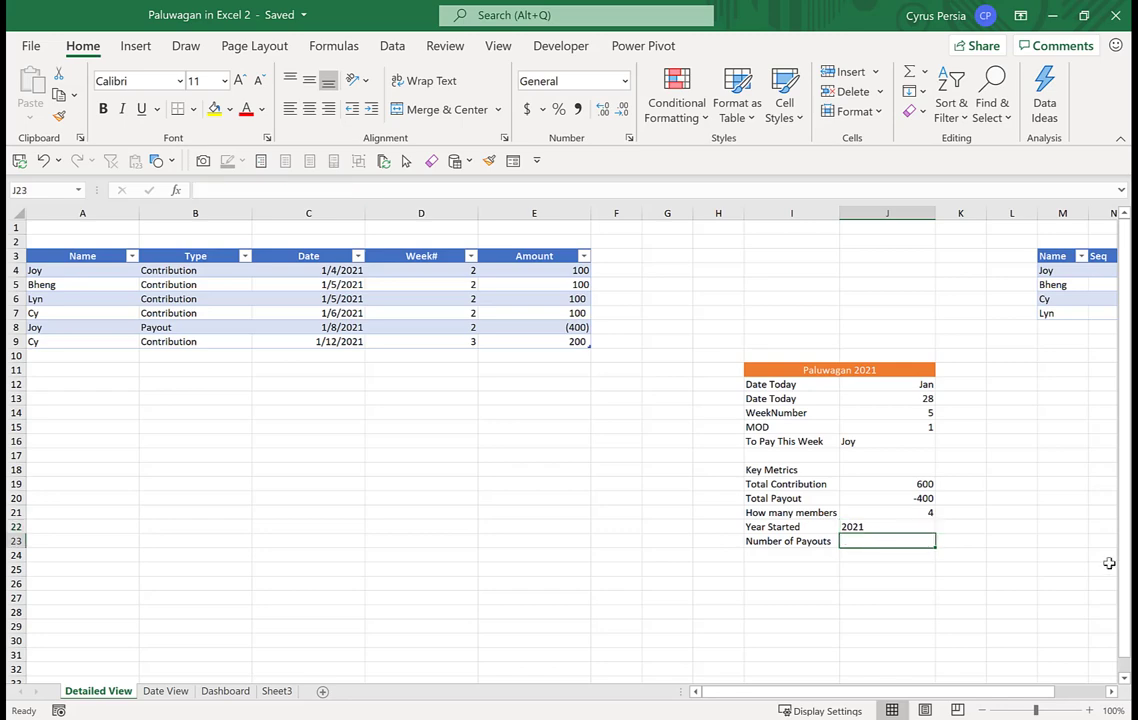
type("=su")
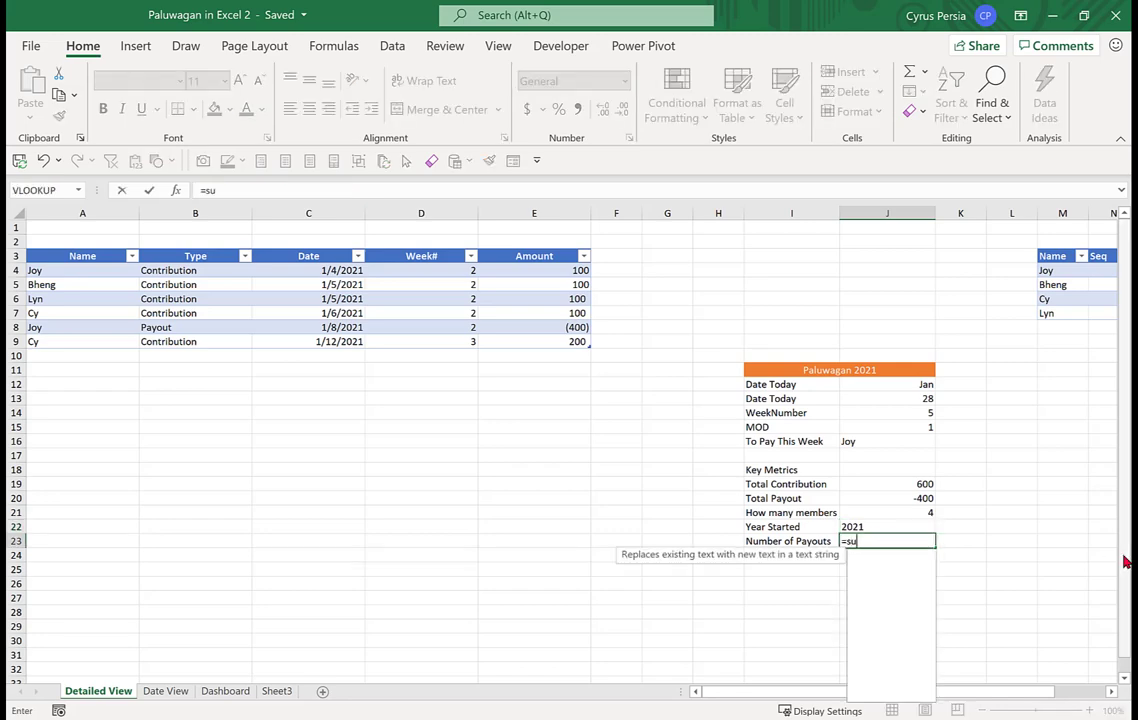
key("BackSpace")
key("BackSpace")
type("coun")
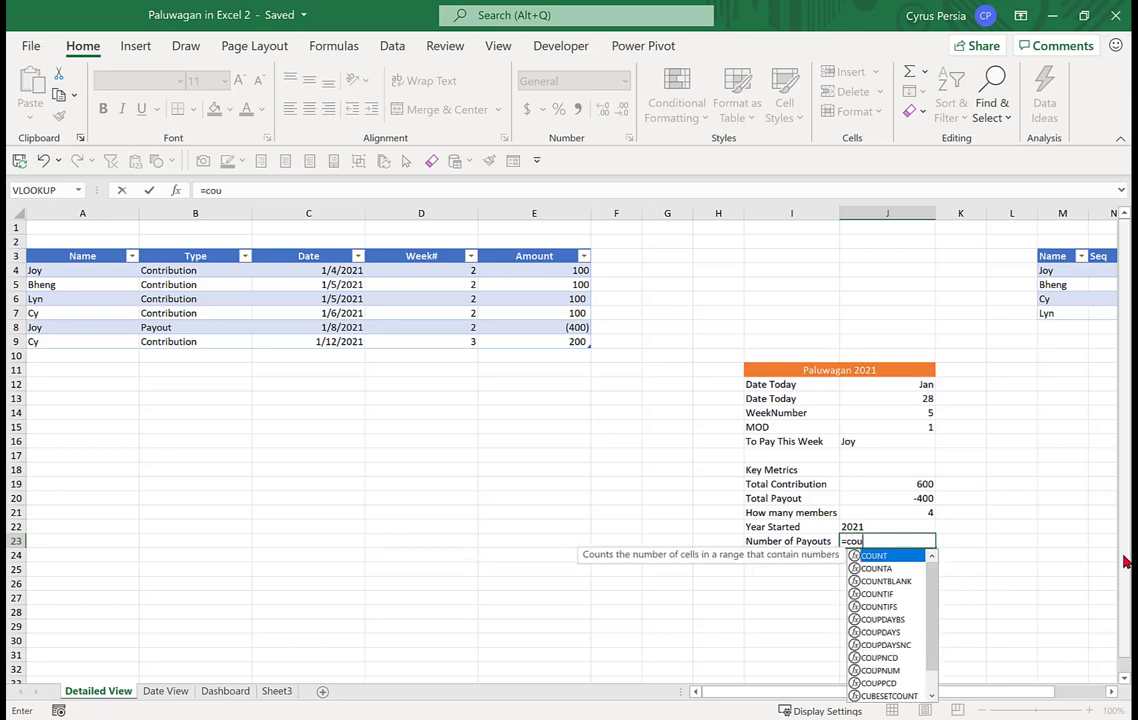
key("Down")
key("Down")
key("Down")
key("Down")
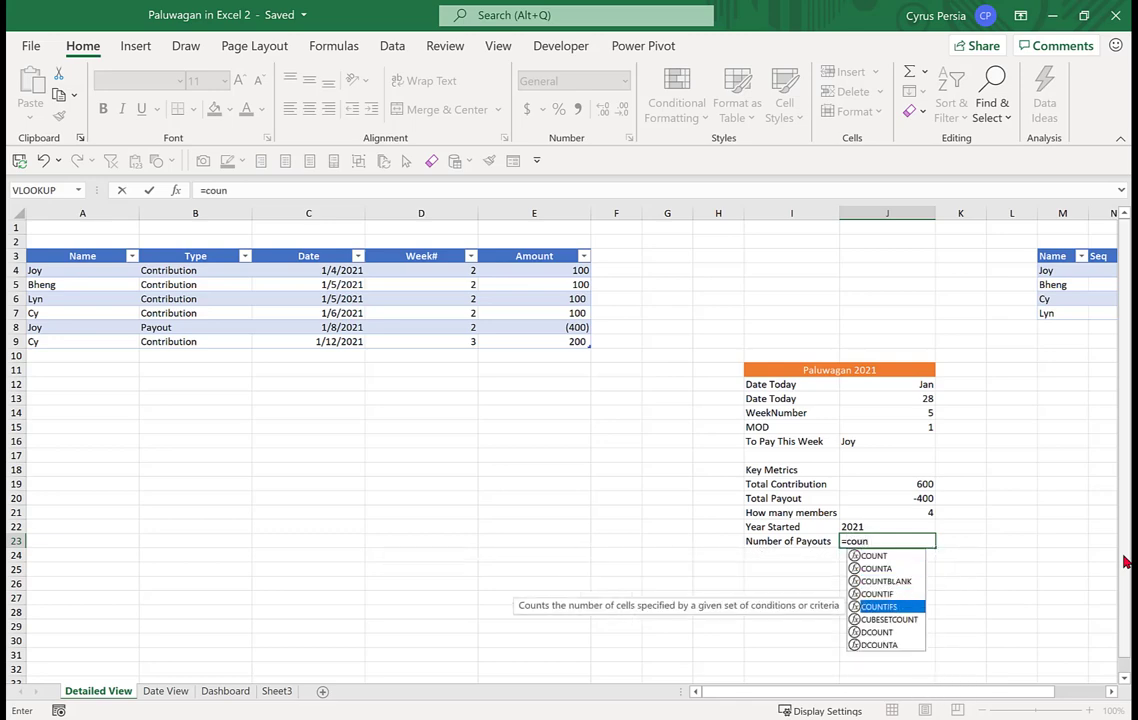
key("Up")
key("Tab")
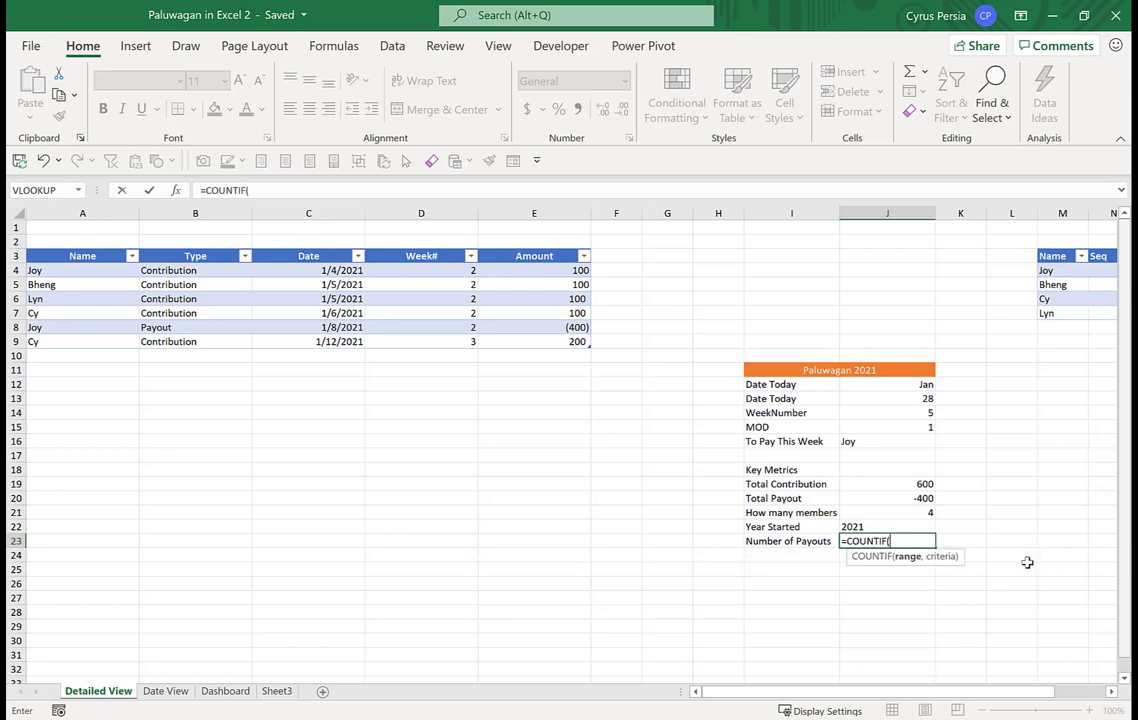
Count Table3[Type] entries matching the Payout cell P5, so Number of Payouts shows 1
left_click(189, 253)
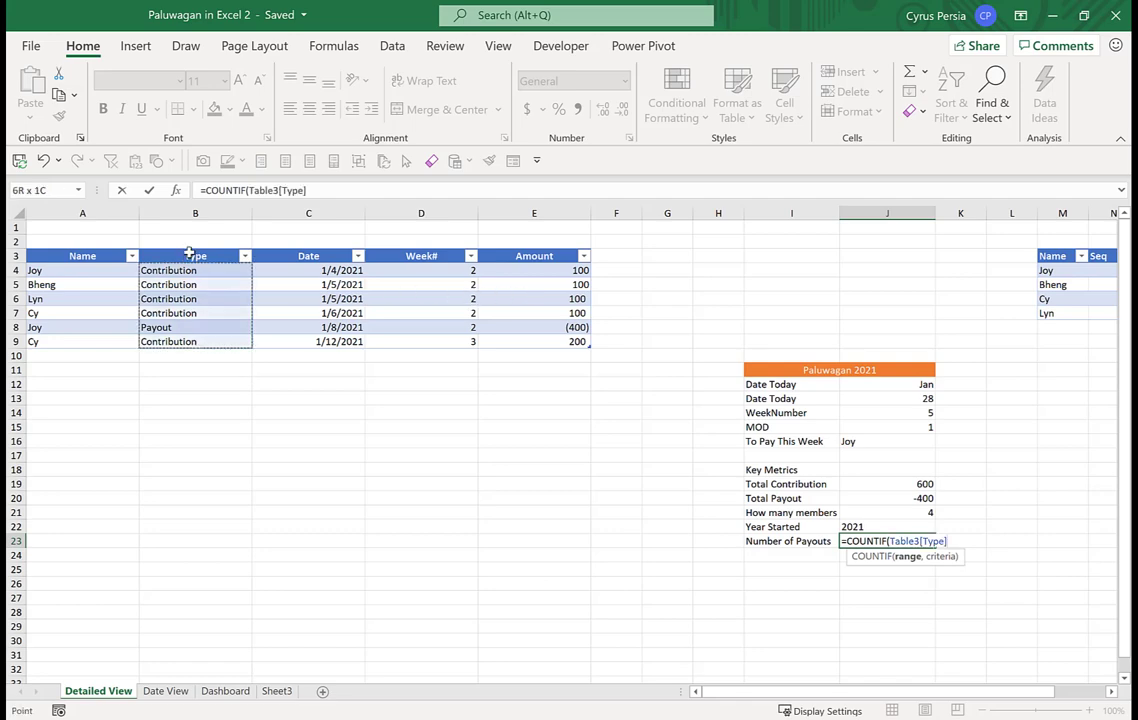
type(",")
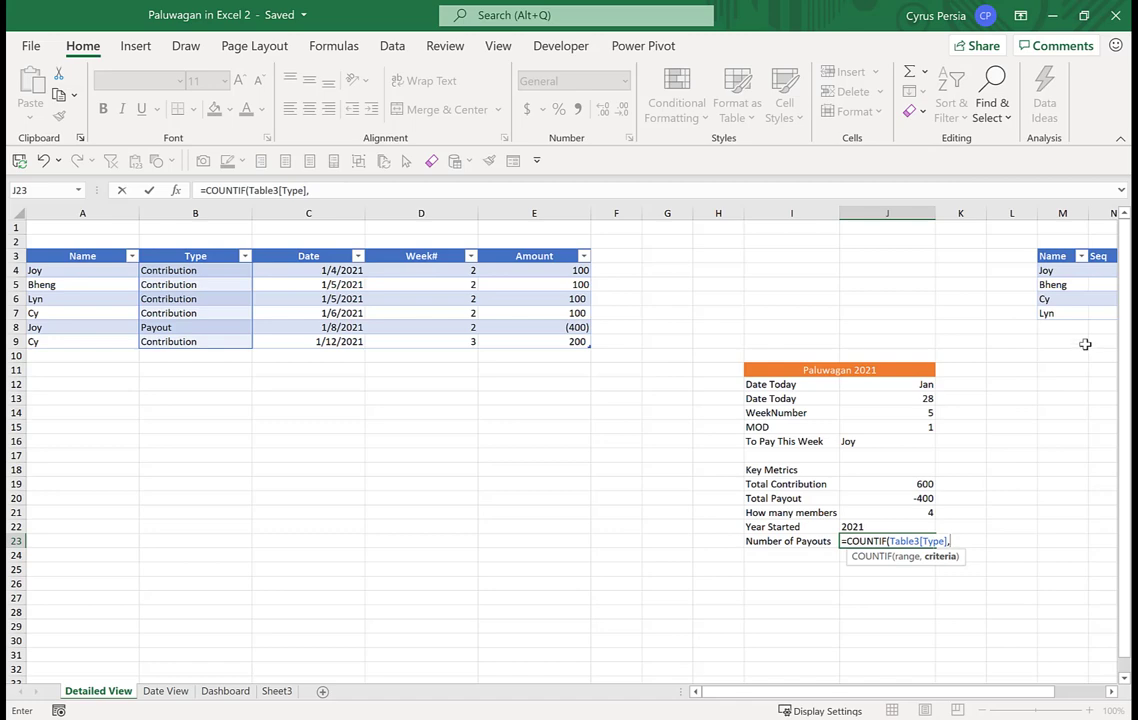
left_click(1084, 343)
key("Right")
key("Right")
key("Right")
key("Right")
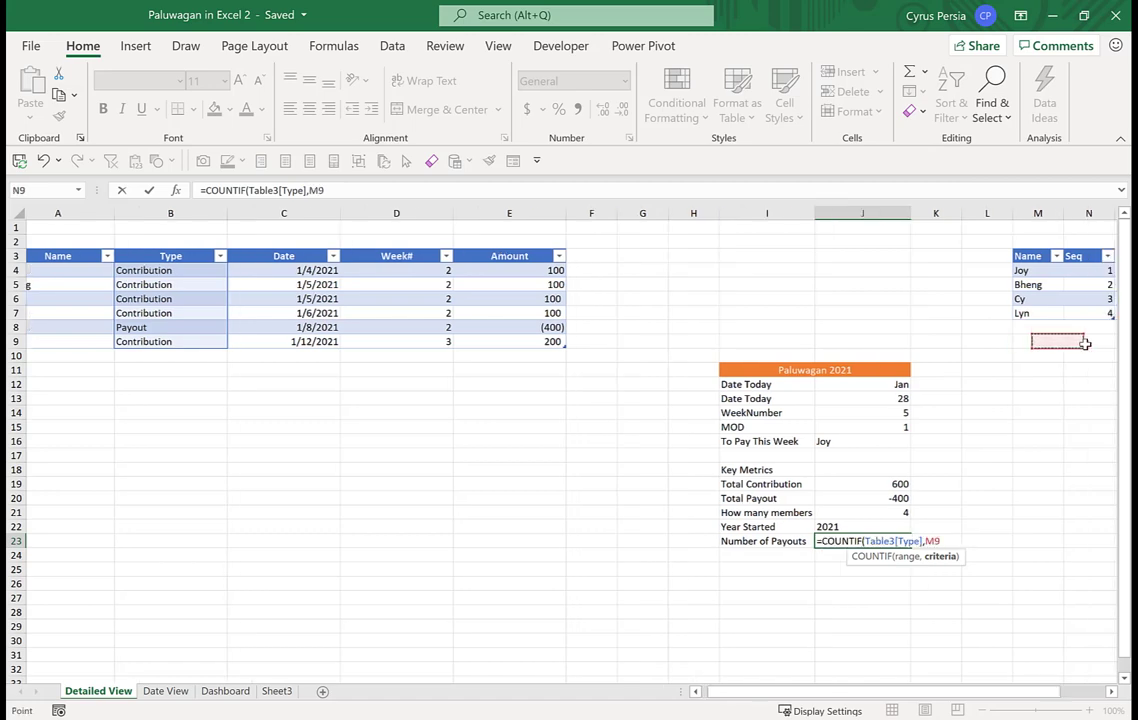
key("Up")
key("Up")
key("Up")
key("Up")
key("Left")
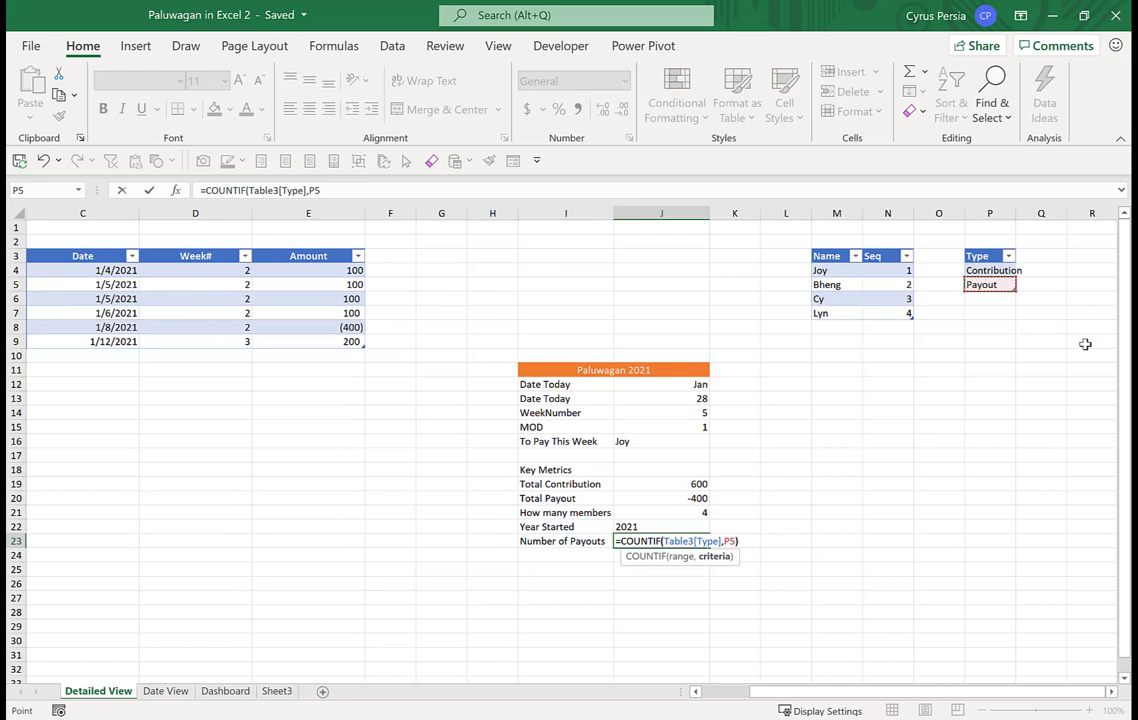
type(")")
key("Up")
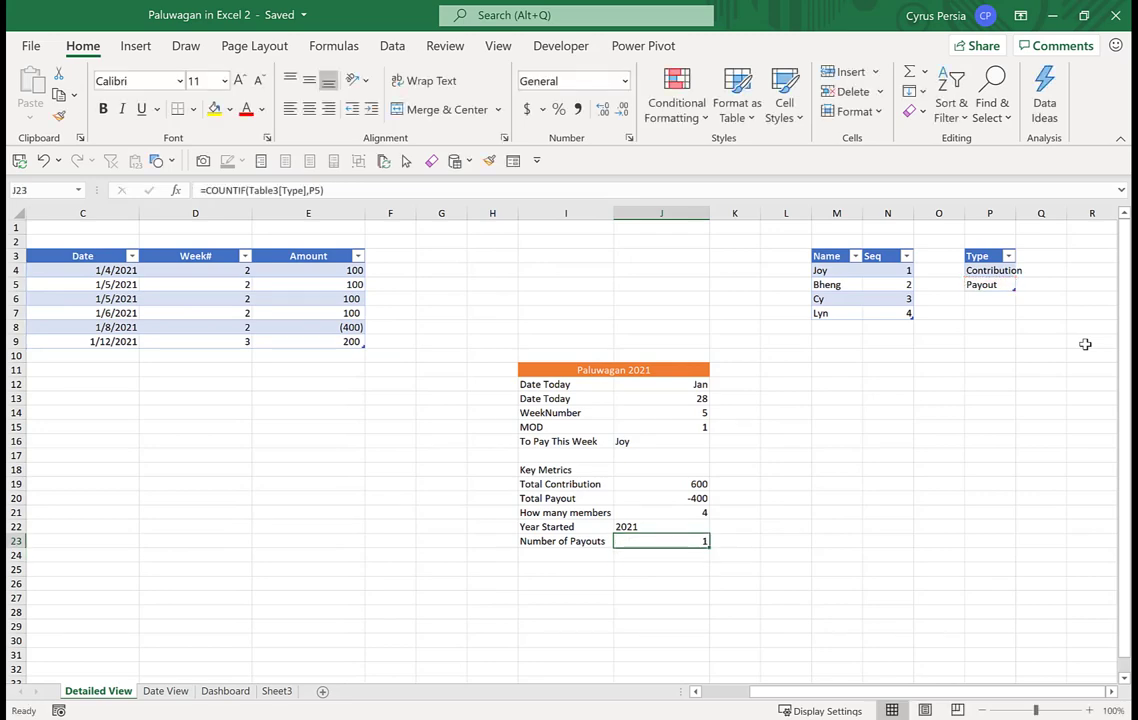
key("Left")
key("Home")
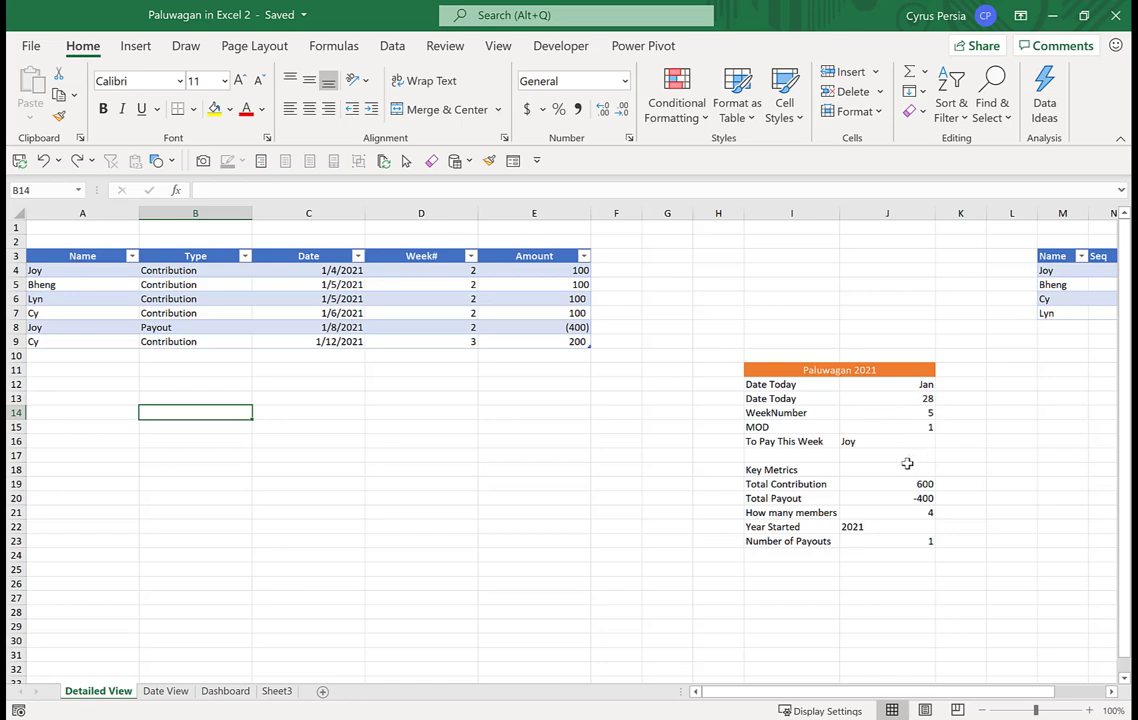
Add a Dashboard text box under To Pay This Week linked to ='Detailed View'!J16 (Joy)
left_click(225, 691)
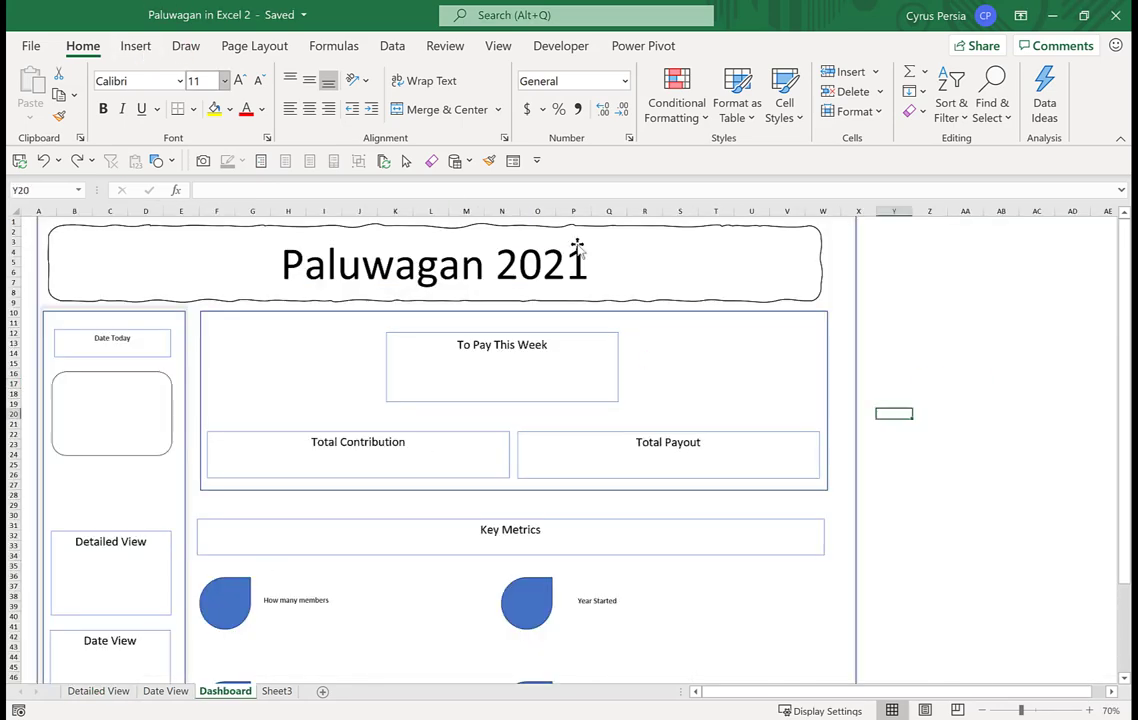
left_click(138, 47)
left_click(1006, 90)
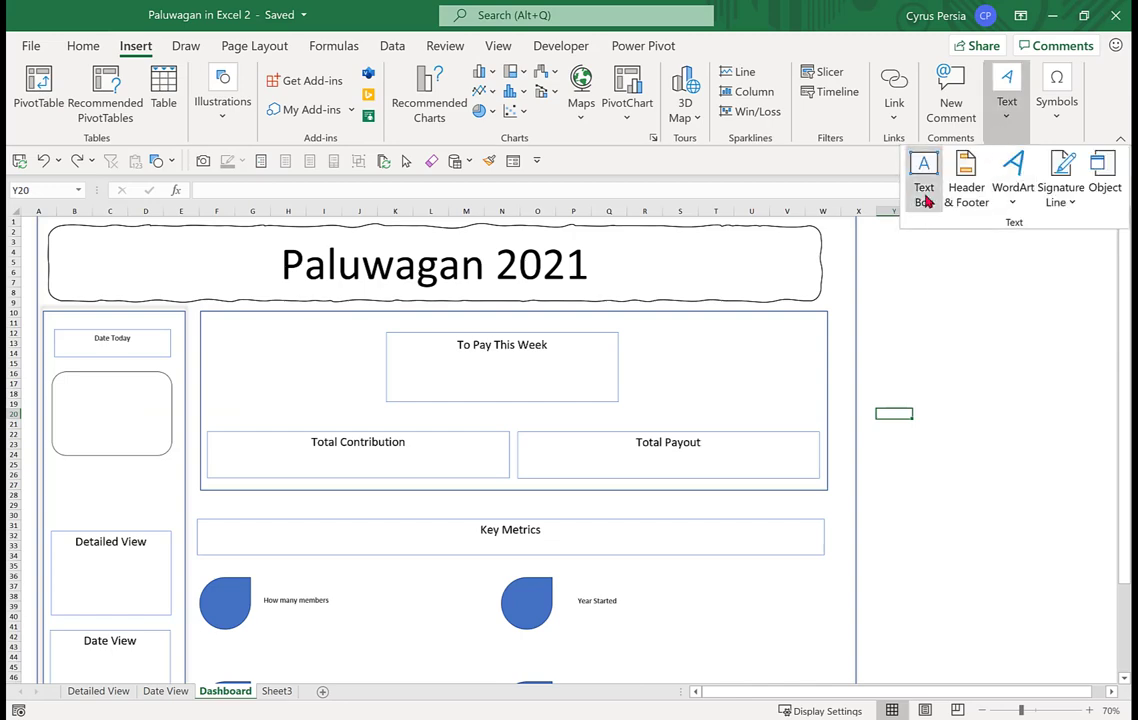
left_click(922, 176)
left_click_drag(425, 369, 593, 394)
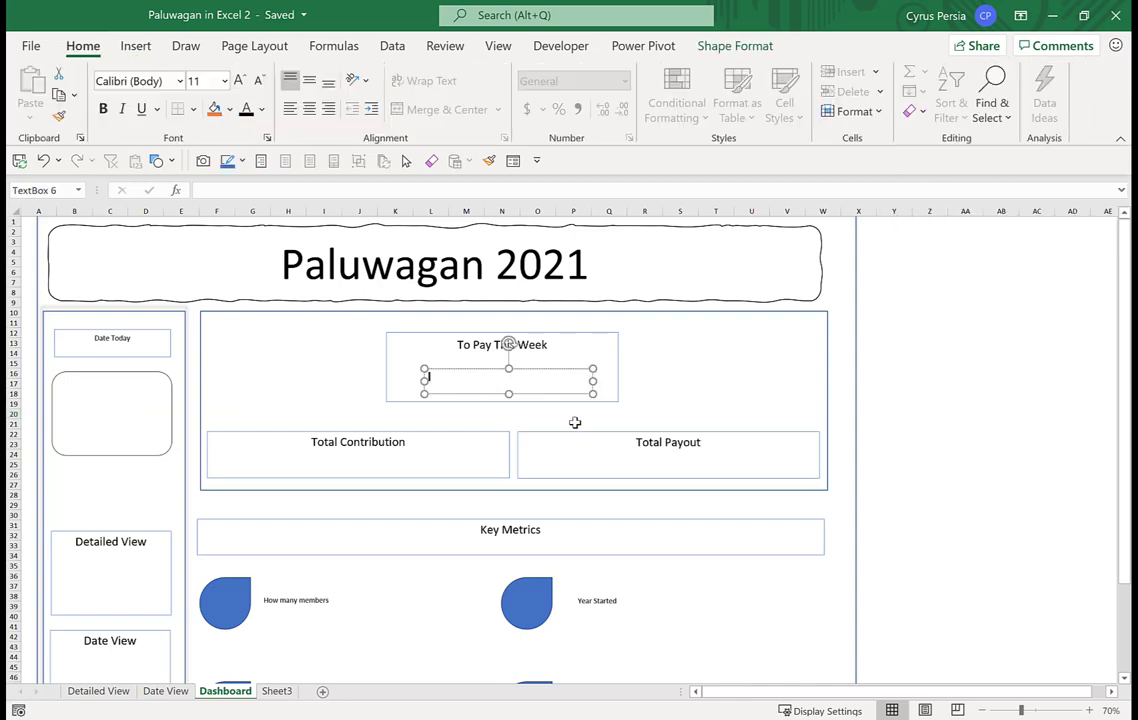
left_click(279, 190)
type("=")
left_click(98, 691)
left_click(878, 440)
key("Return")
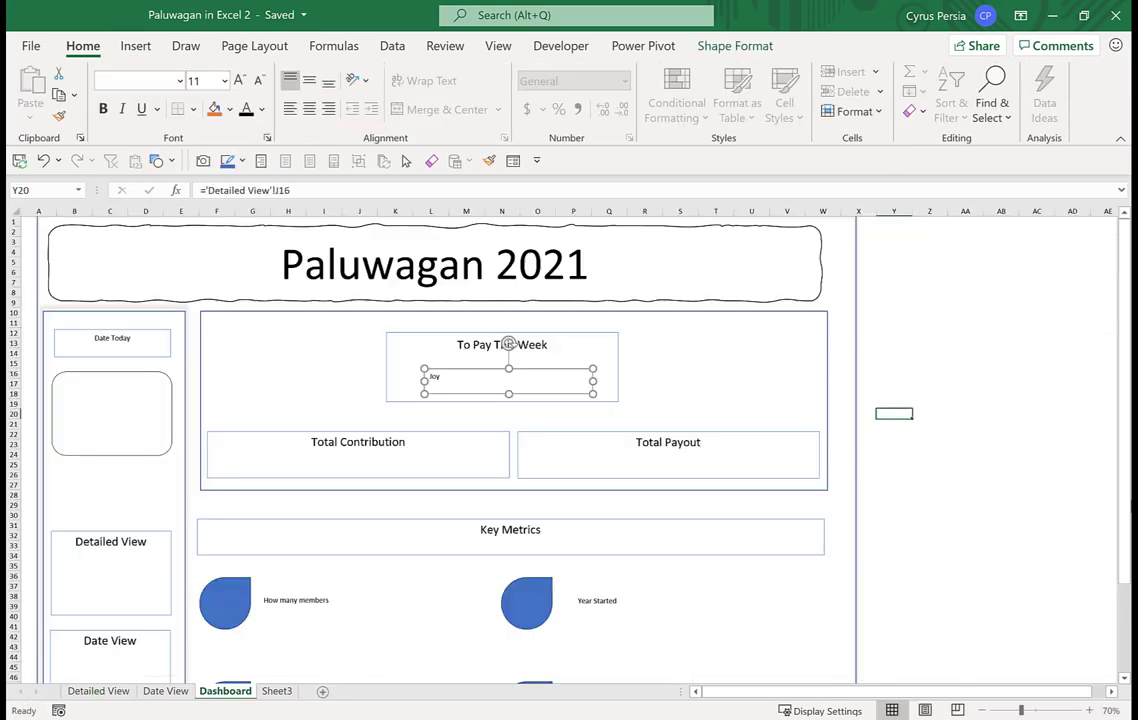
Centre the Joy text and enlarge it to 48 pt
key("ctrl+a")
key("Escape")
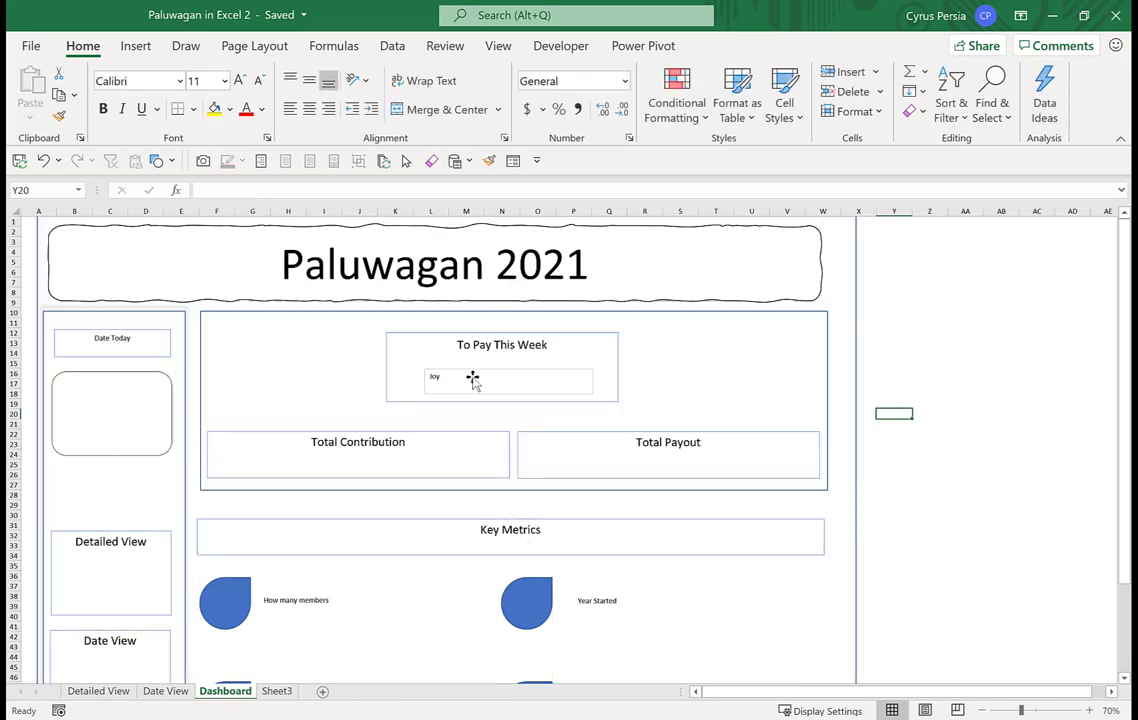
left_click(470, 377)
left_click(309, 109)
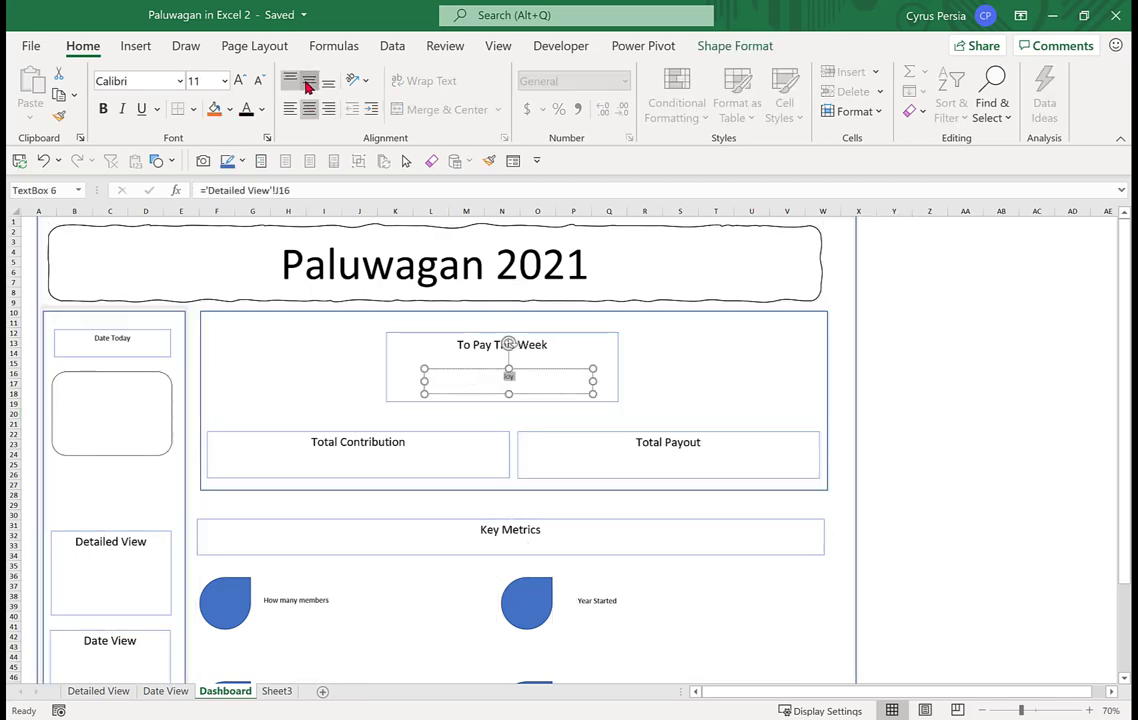
left_click(239, 81)
left_click(239, 81)
left_click(239, 81)
left_click(239, 81)
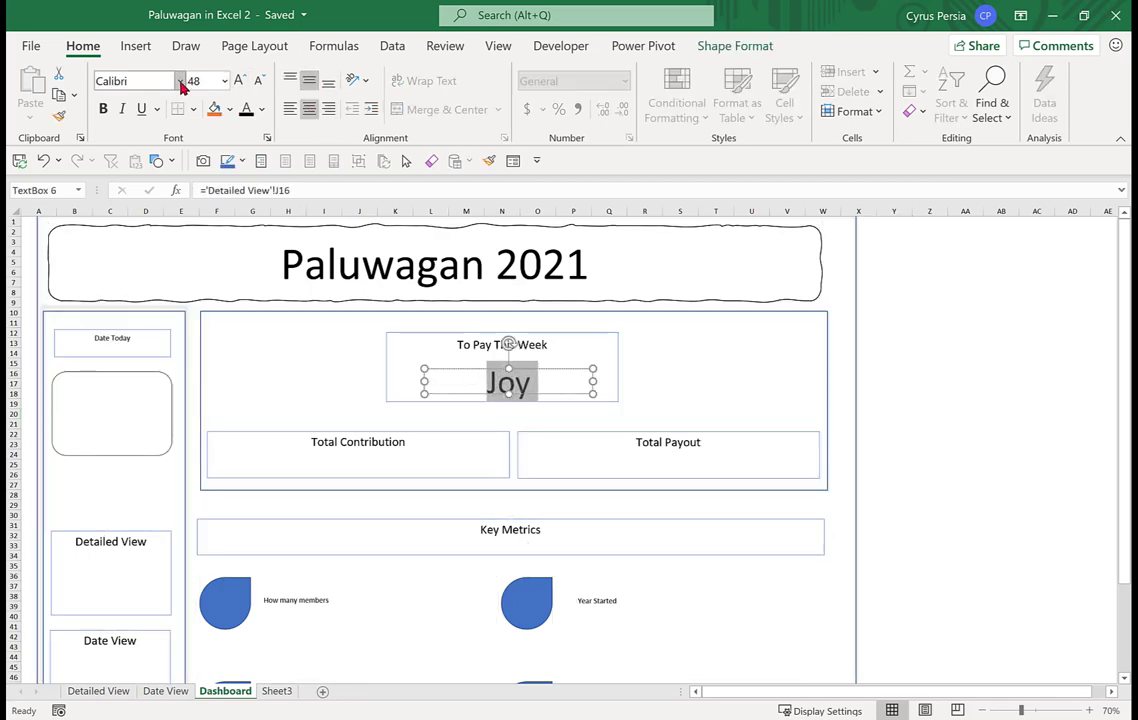
left_click(930, 330)
Centre the Joy box under To Pay This Week and remove its outline
left_click(514, 394)
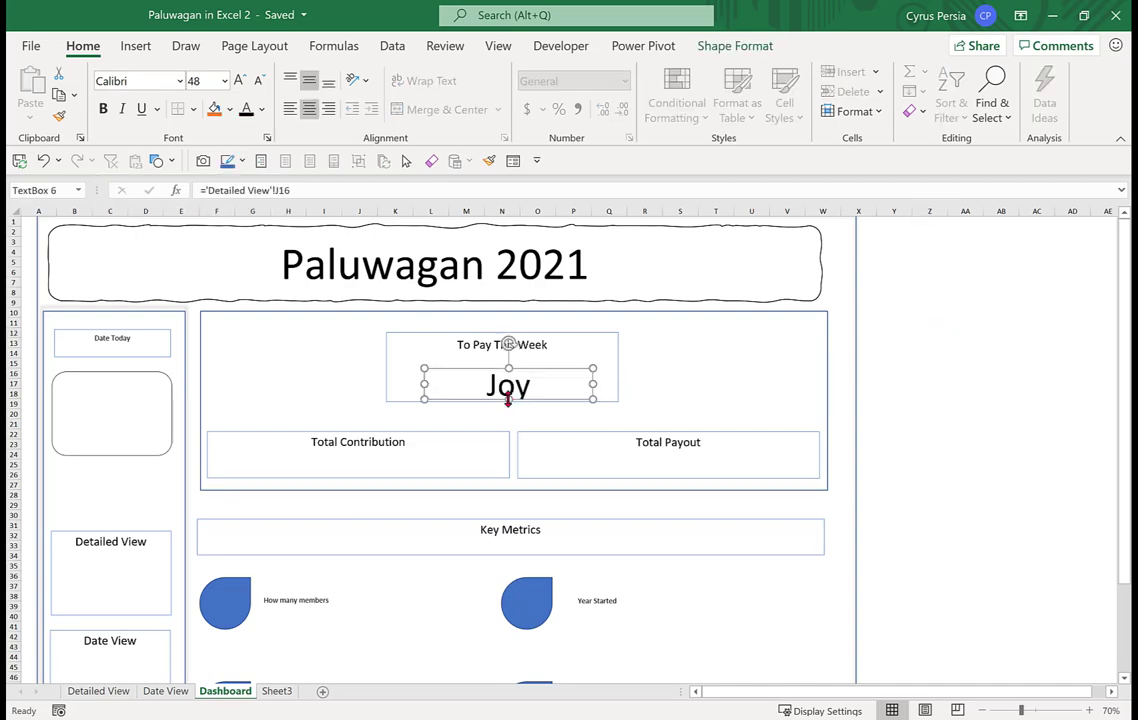
left_click(501, 383)
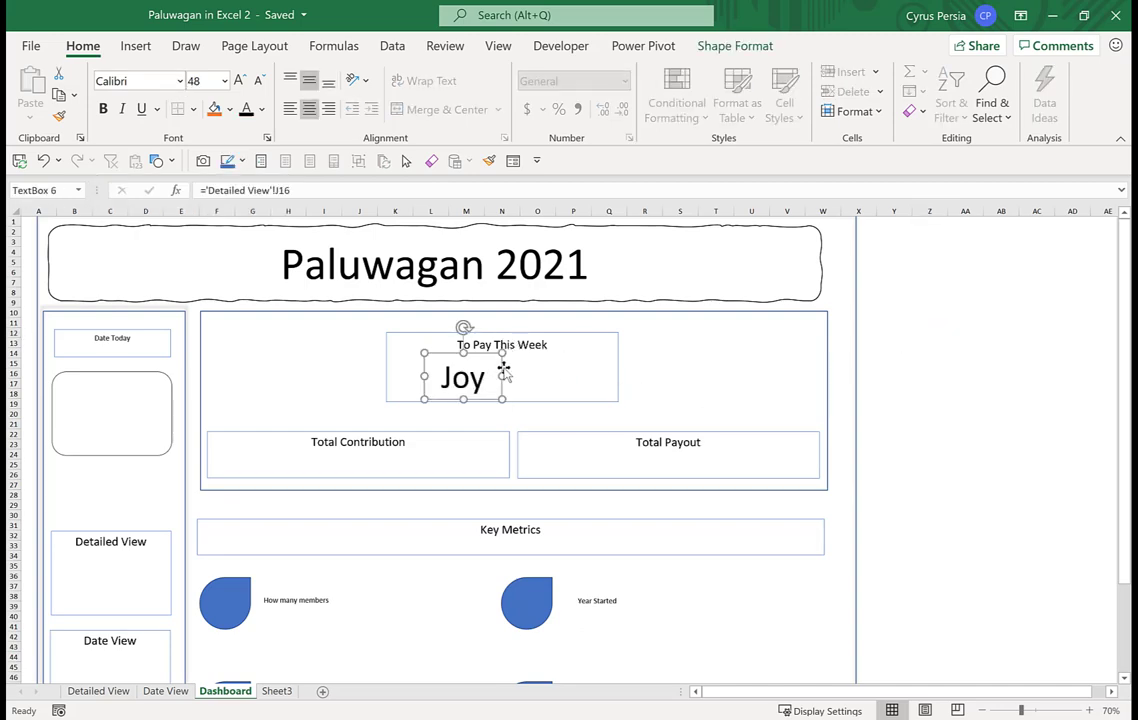
left_click_drag(503, 366, 541, 368)
left_click(964, 310)
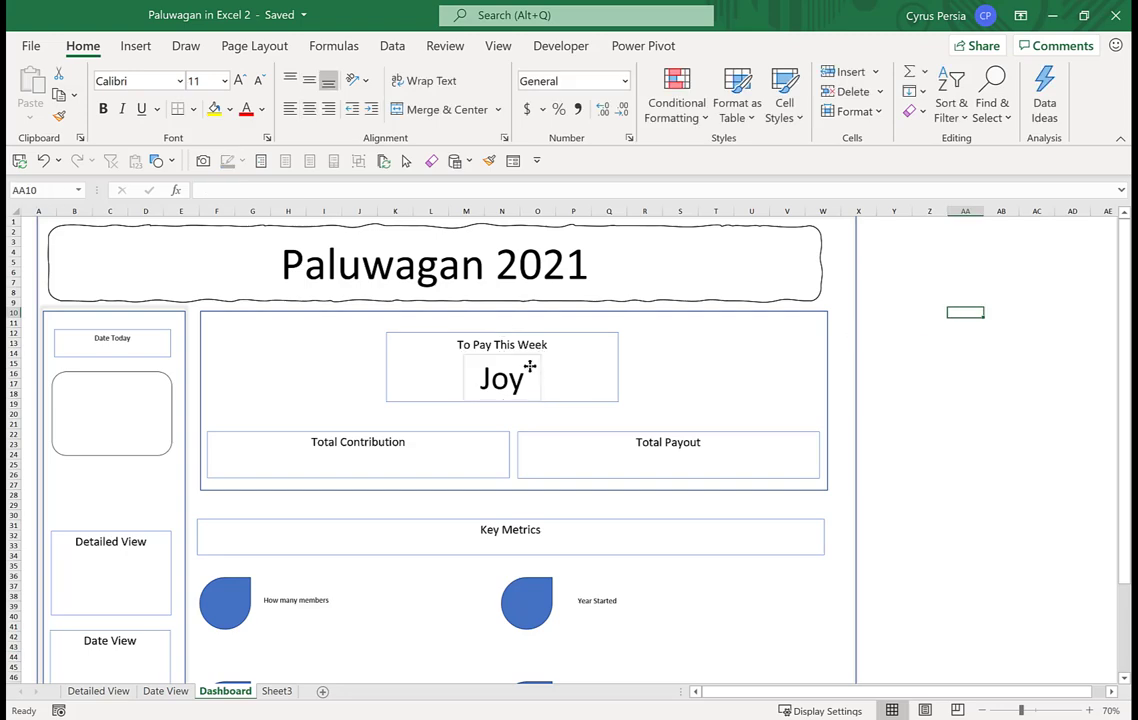
left_click(528, 372)
left_click(242, 161)
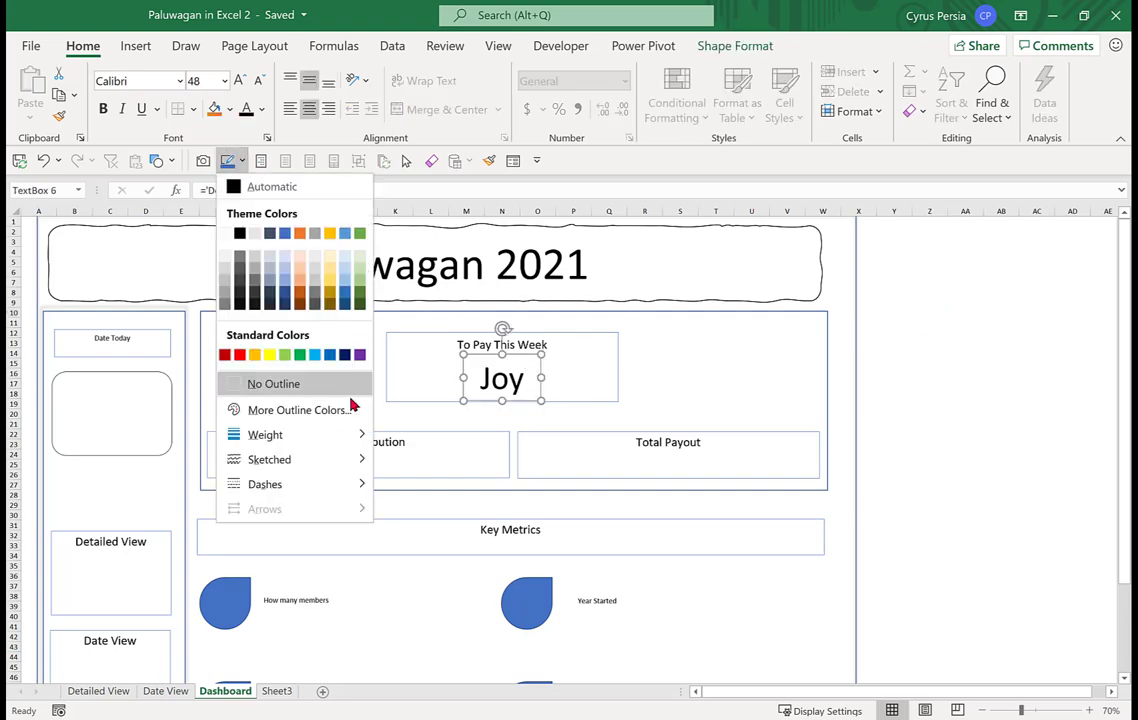
left_click(306, 383)
left_click(937, 337)
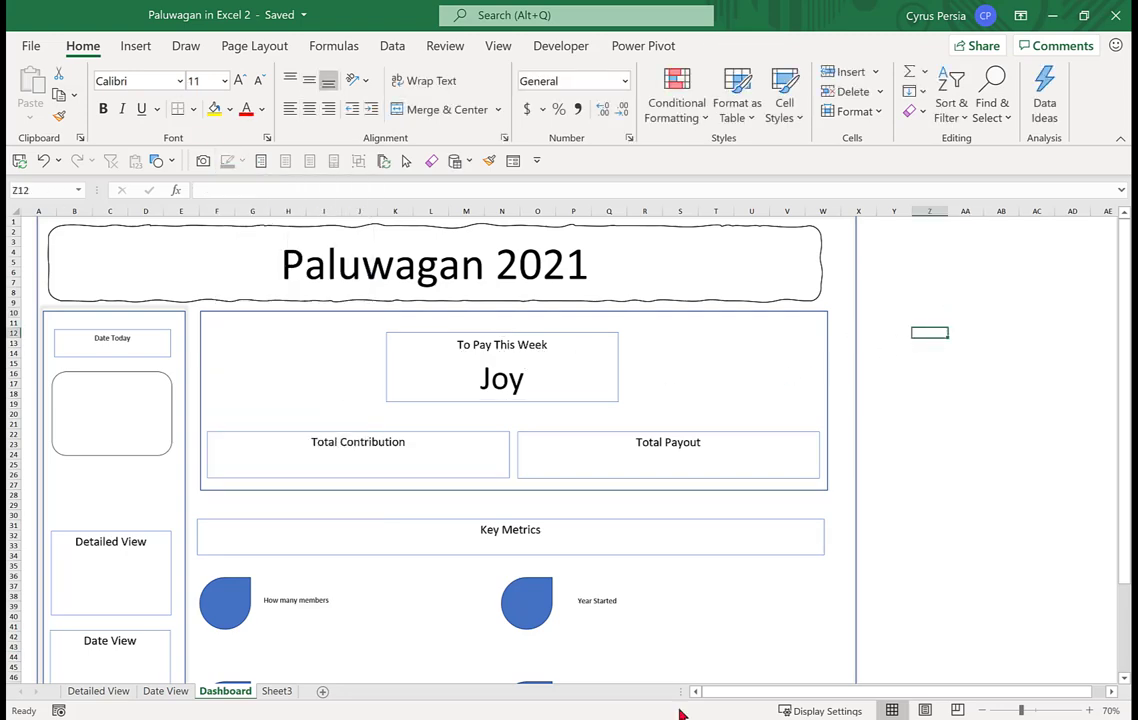
Add a text box under Total Contribution linked to ='Detailed View'!J19 (600)
left_click(137, 46)
left_click(1007, 100)
left_click(922, 173)
left_click_drag(251, 456, 455, 474)
left_click(246, 190)
type("=")
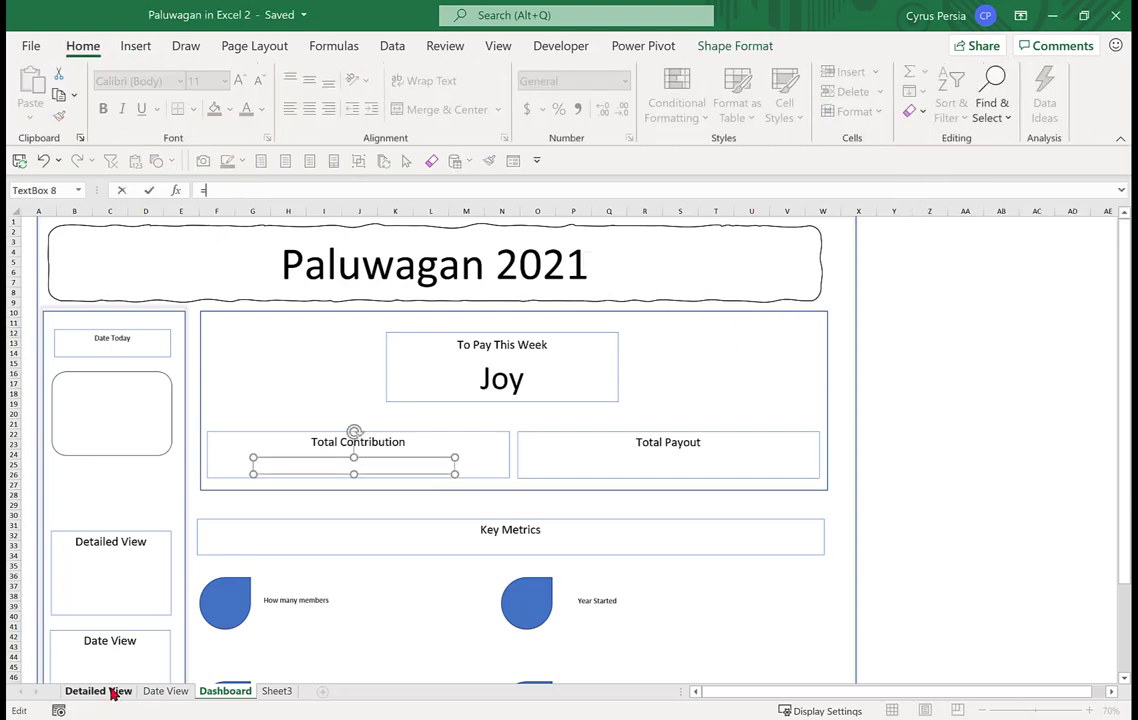
left_click(100, 690)
left_click(900, 484)
key("Return")
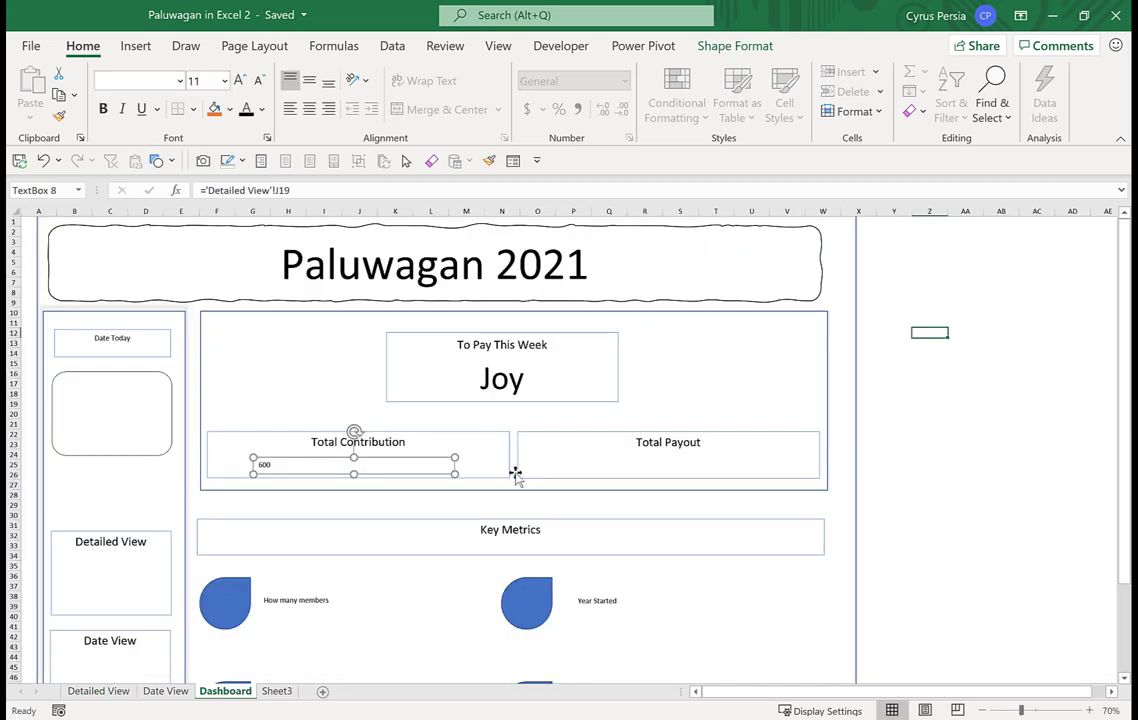
Centre the 600 text, narrow its box, and set it to 44 pt
left_click_drag(254, 460, 330, 477)
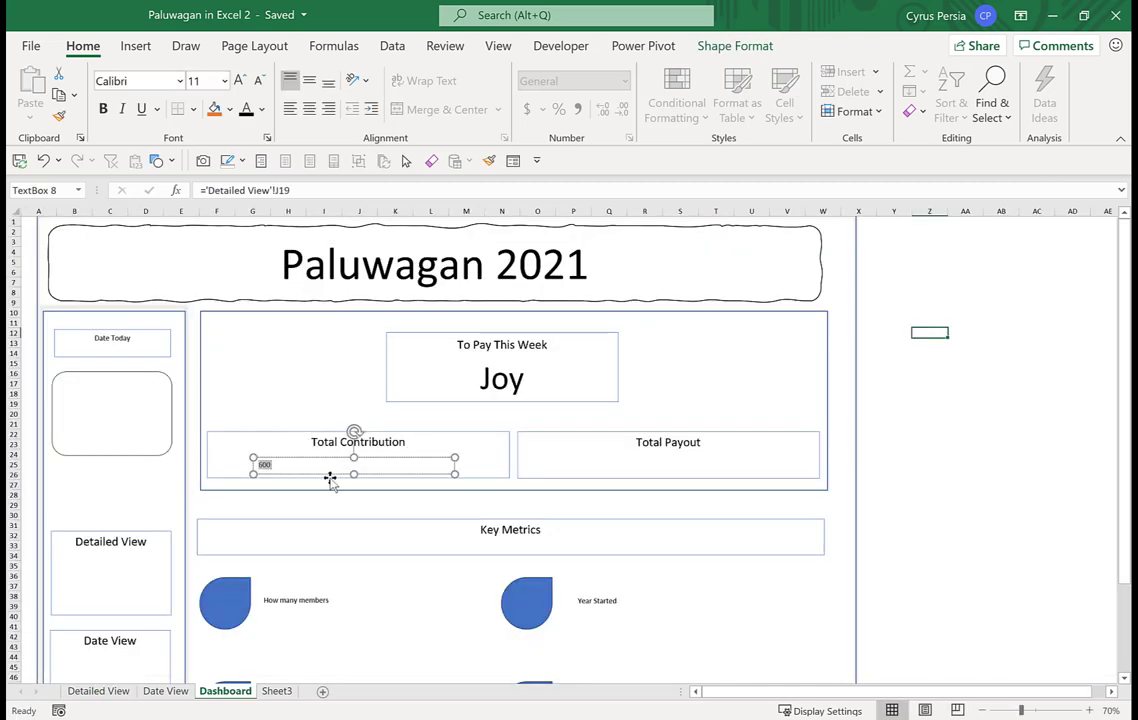
left_click(240, 81)
left_click(240, 81)
left_click(240, 81)
left_click(309, 109)
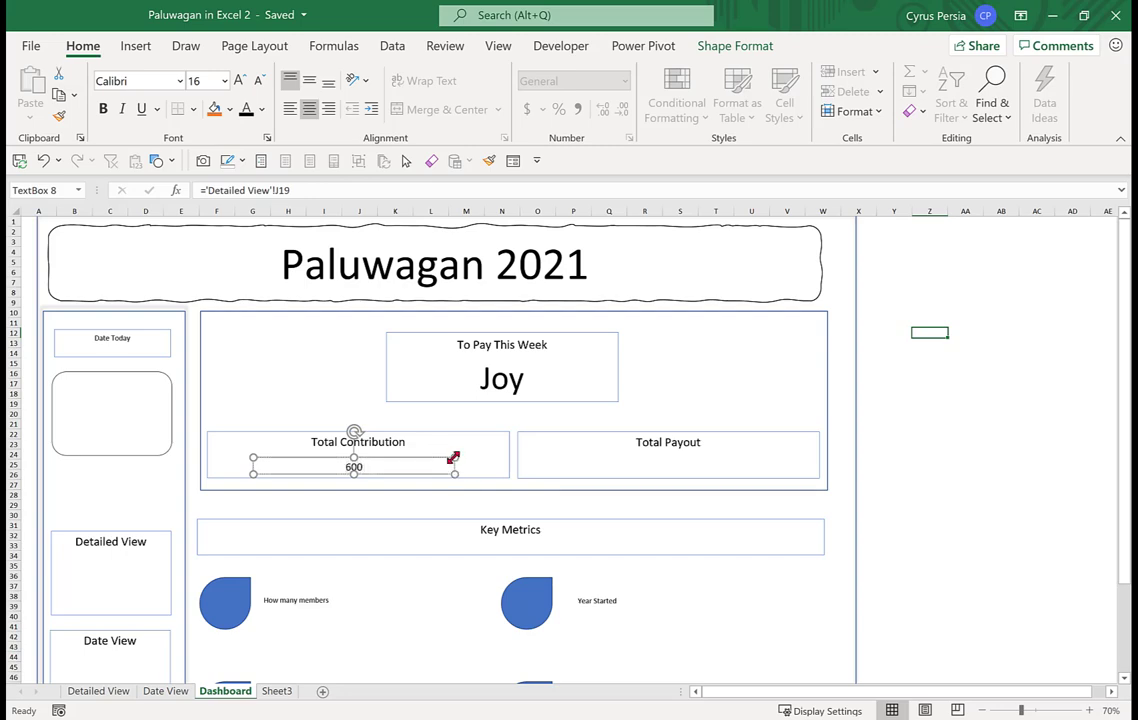
left_click_drag(453, 457, 411, 458)
left_click_drag(254, 465, 292, 465)
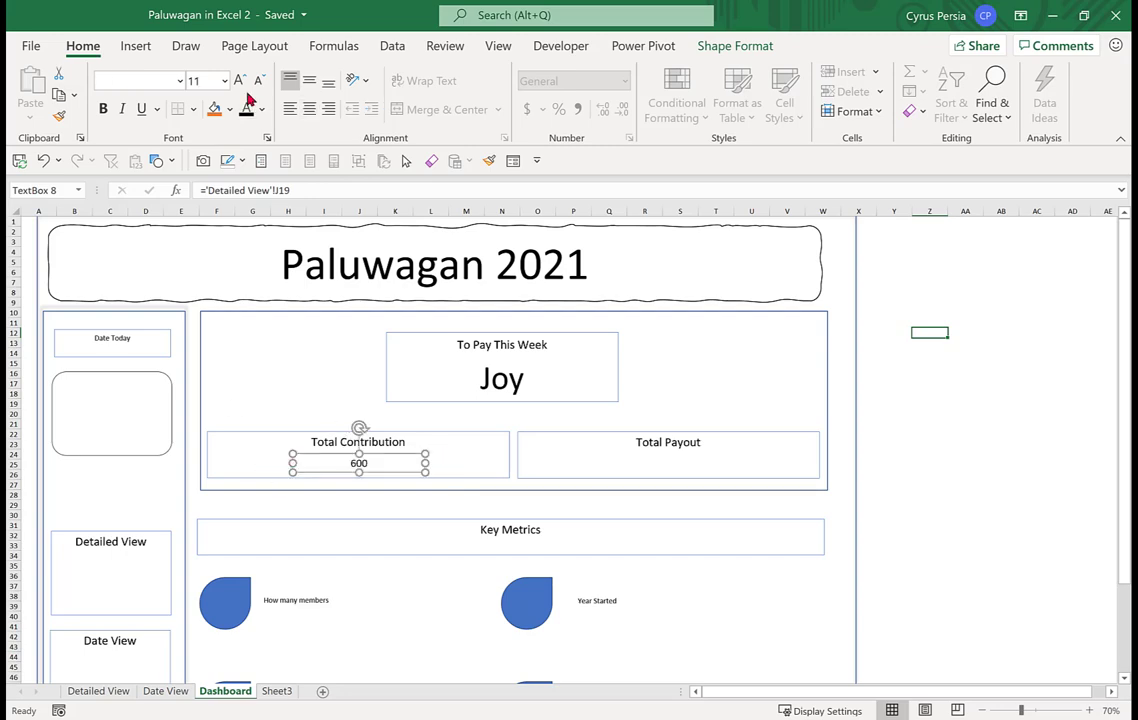
left_click(240, 81)
left_click(224, 81)
left_click(208, 422)
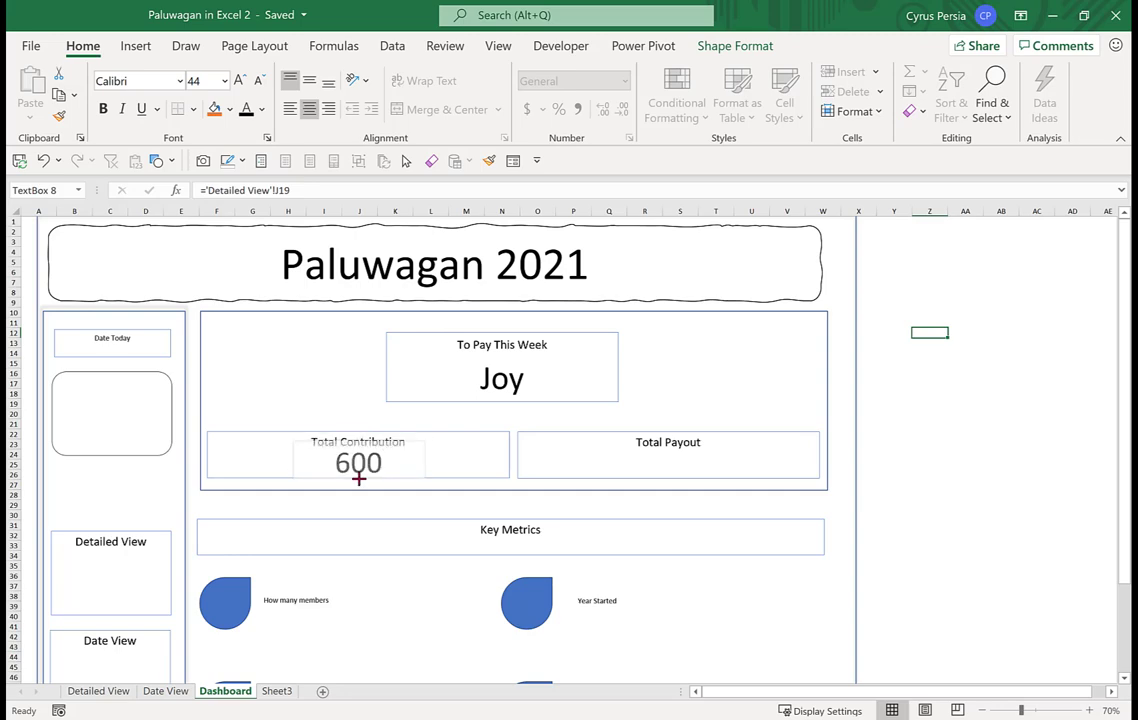
Remove the 600 box outline, nudge it below the label, and copy it into Total Payout
left_click(243, 162)
left_click(300, 383)
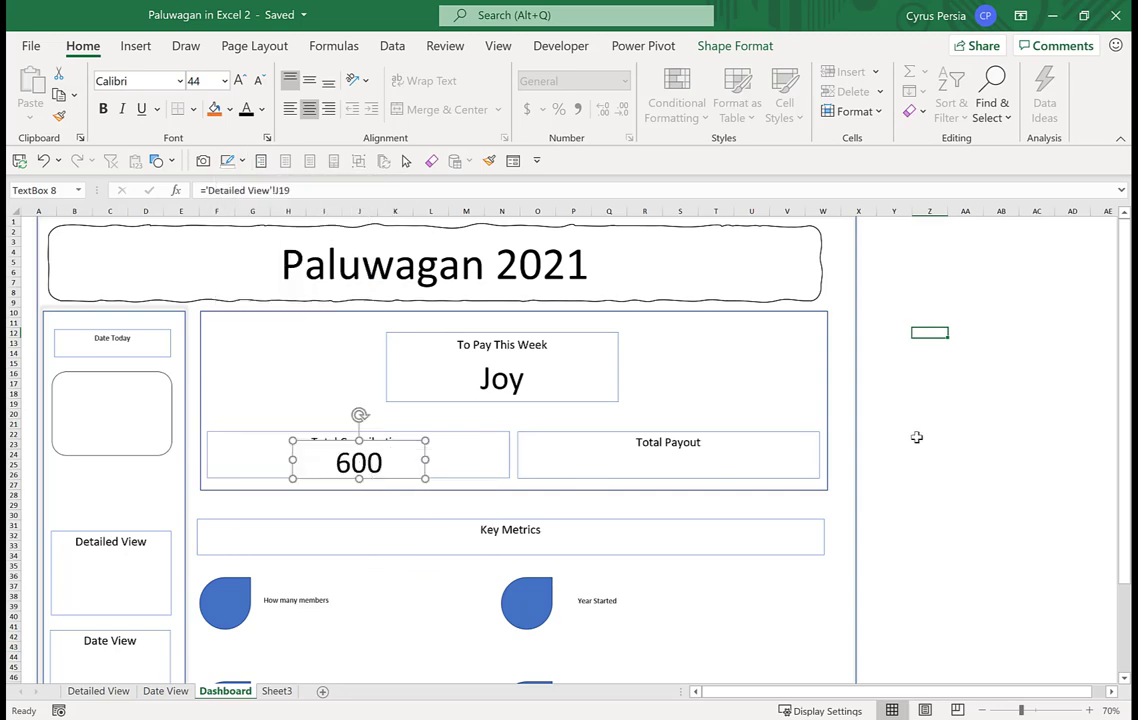
left_click(917, 437)
mouse_move(358, 441)
left_mouse_down()
mouse_move(358, 467)
mouse_move(363, 450)
mouse_move(345, 445)
left_mouse_up()
left_click(930, 393)
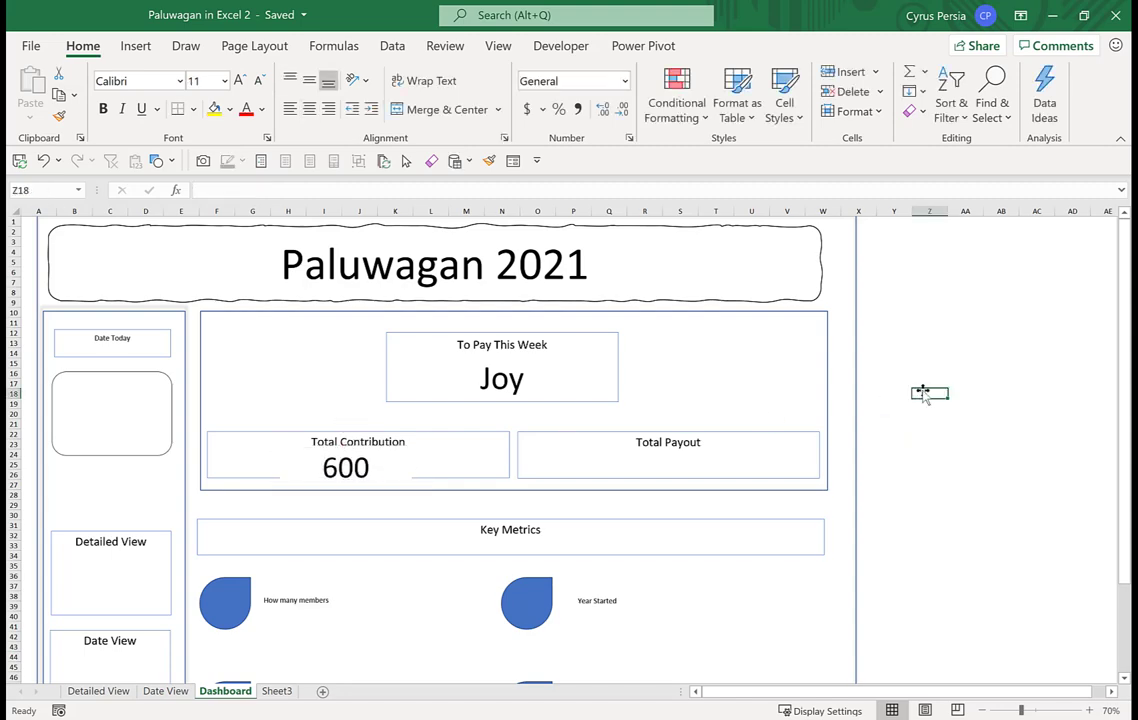
left_click(356, 466)
left_click_drag(396, 446, 722, 450)
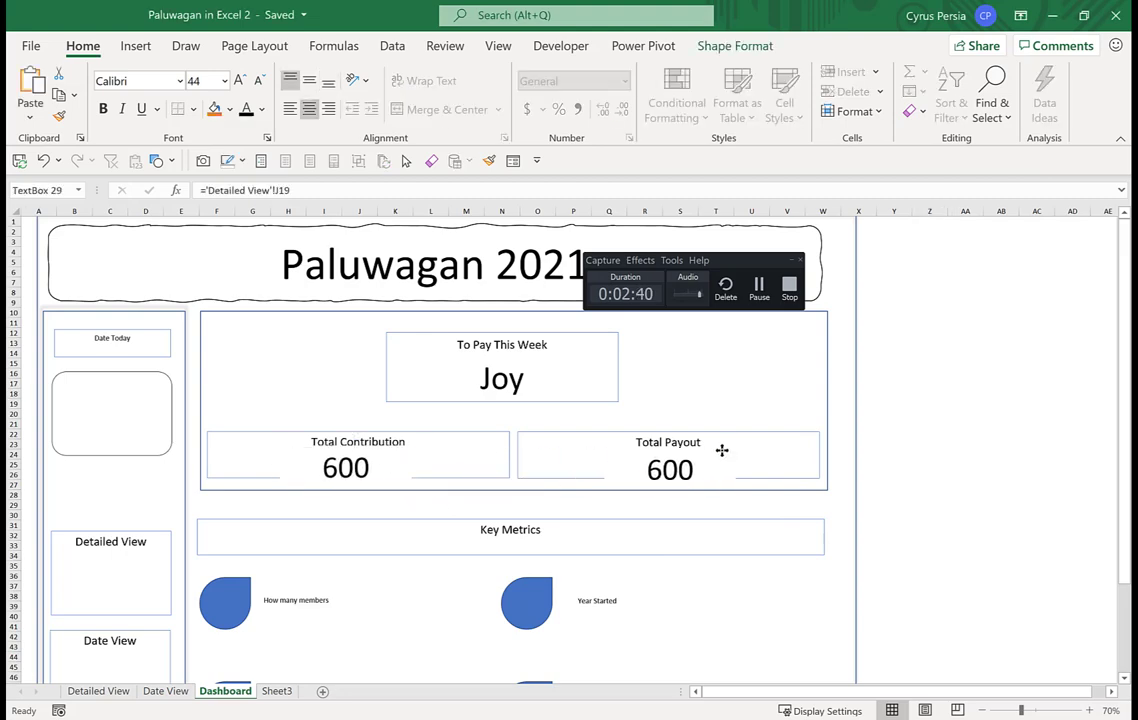
left_click(312, 190)
Relink the Total Payout box to ='Detailed View'!J20 so it shows -400
key("BackSpace")
key("BackSpace")
key("BackSpace")
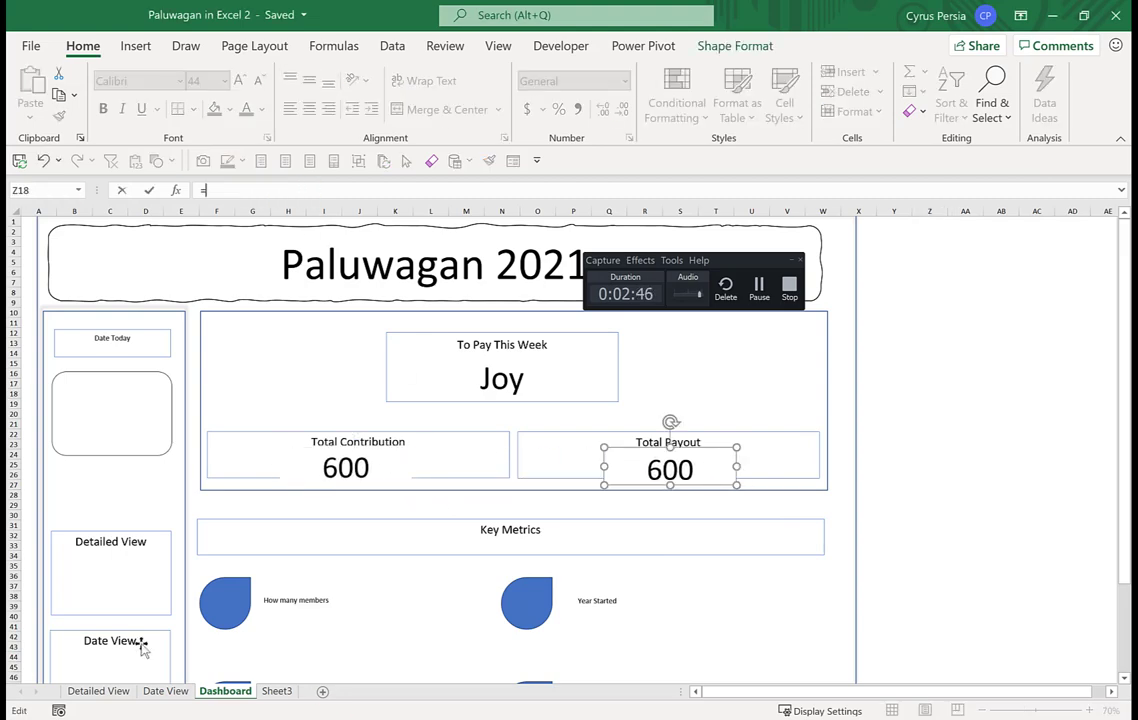
left_click(98, 691)
left_click(880, 498)
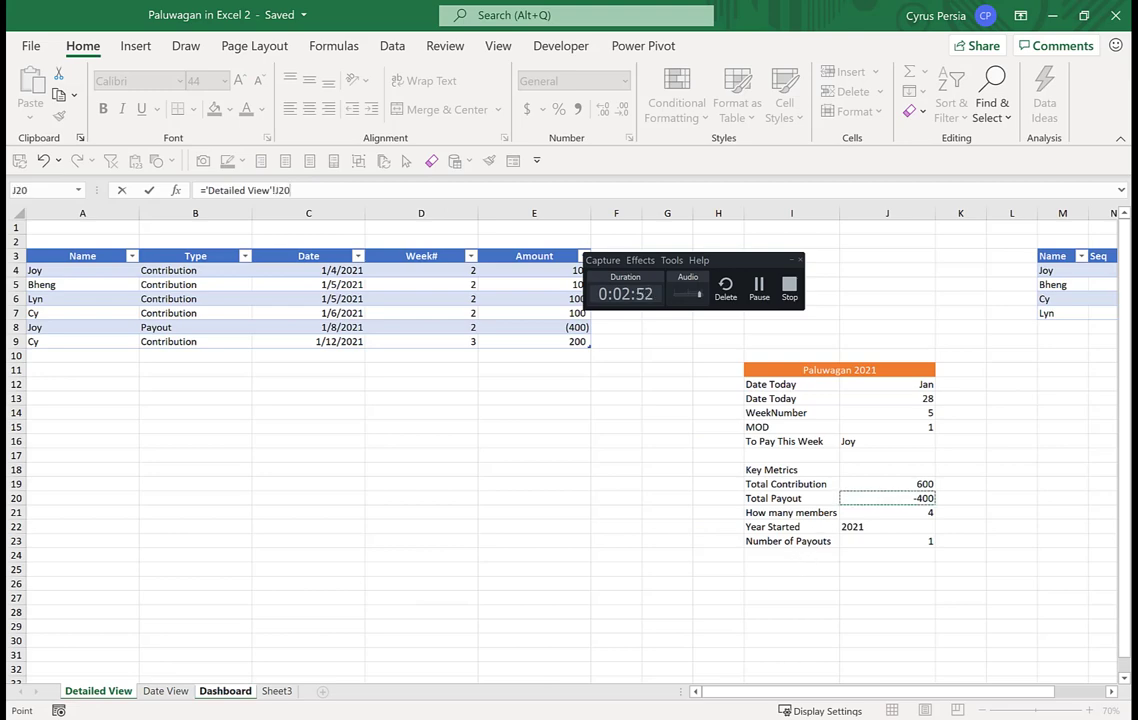
key("Return")
left_click(394, 447)
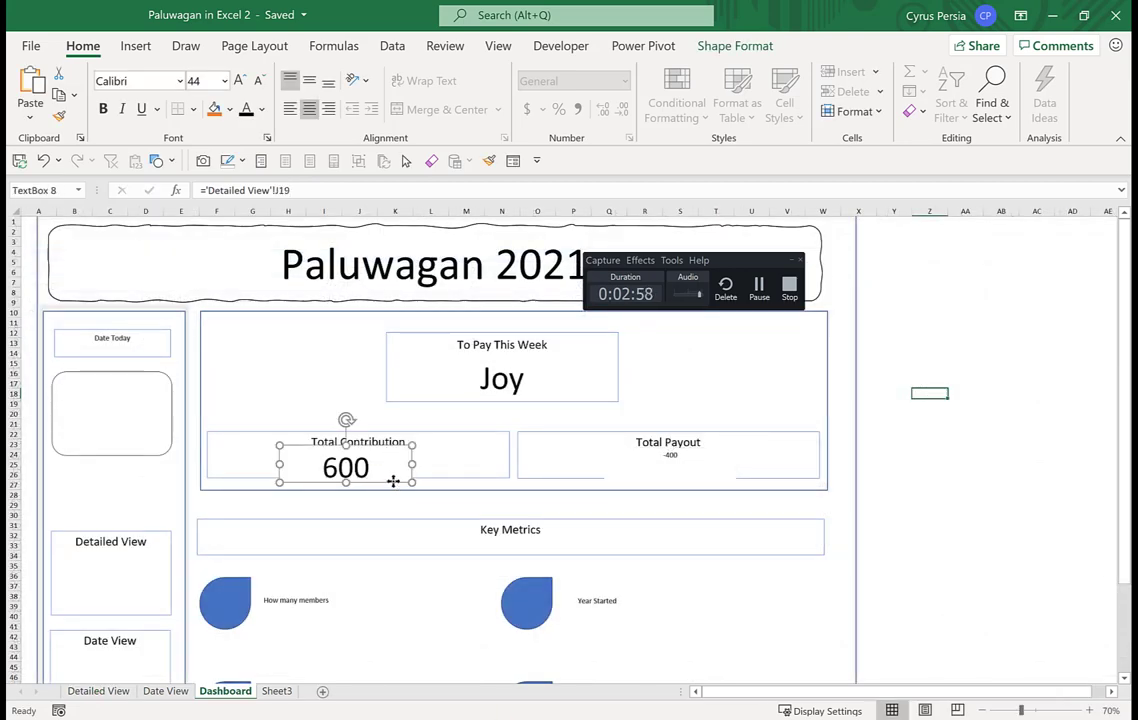
Set the Total Payout value box to 44 pt with Alt+H, F, S
left_click(666, 469)
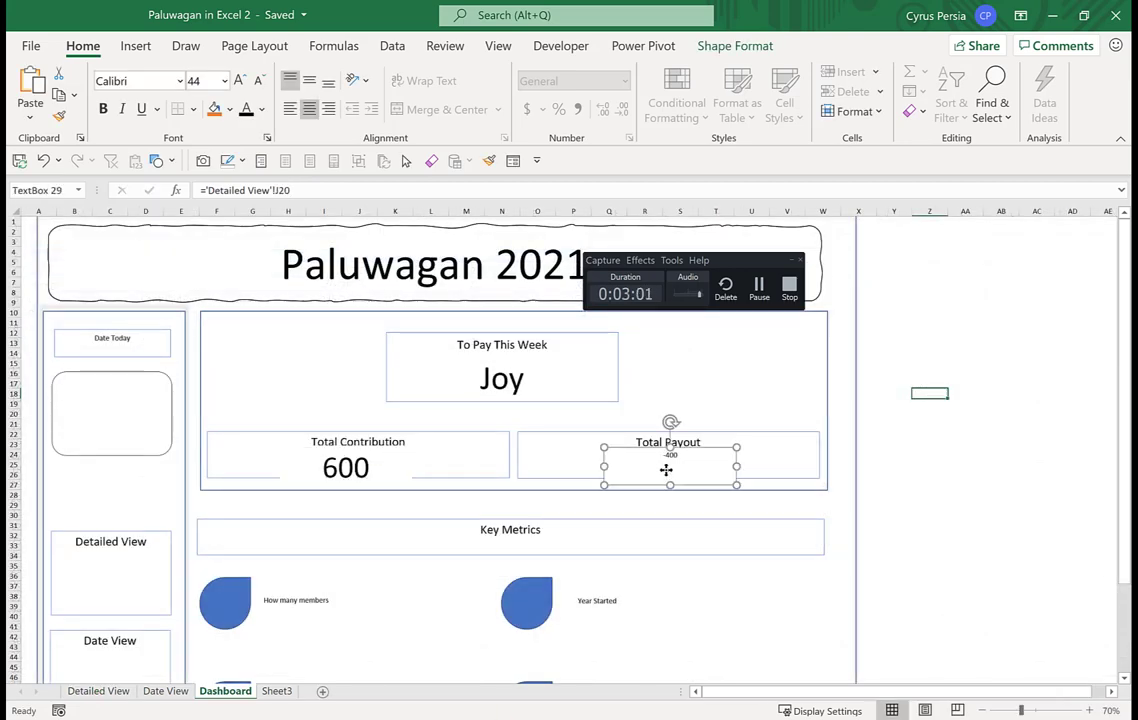
key("alt+h")
type("fs44")
key("Return")
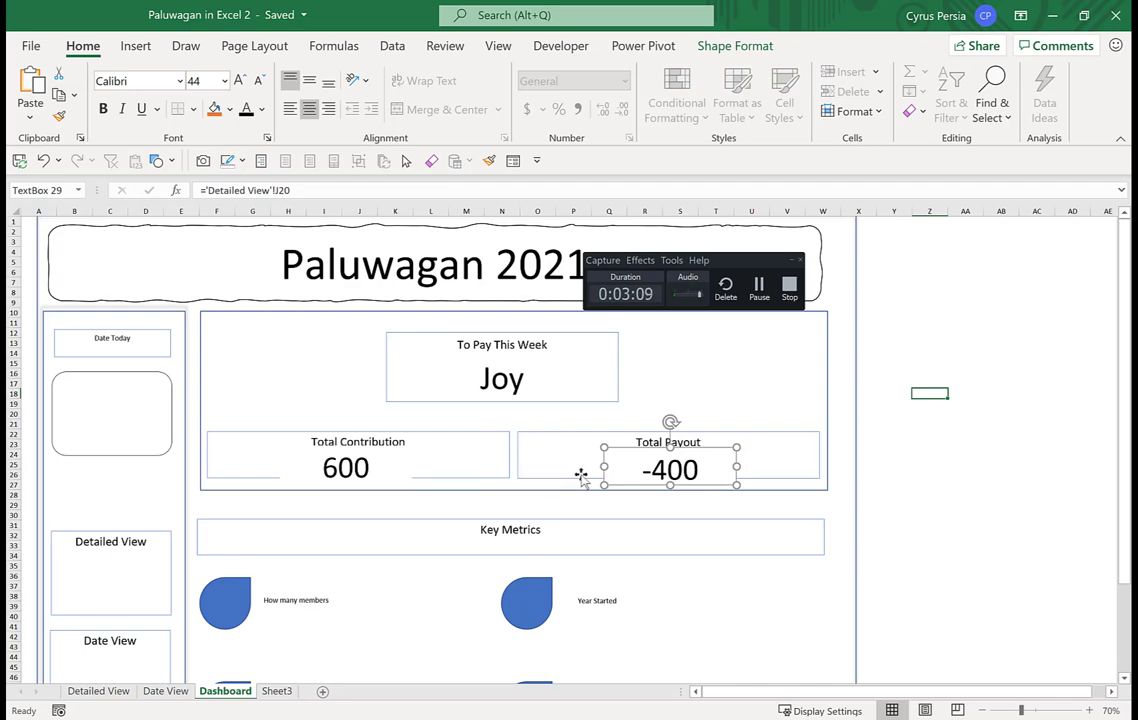
left_click(392, 462)
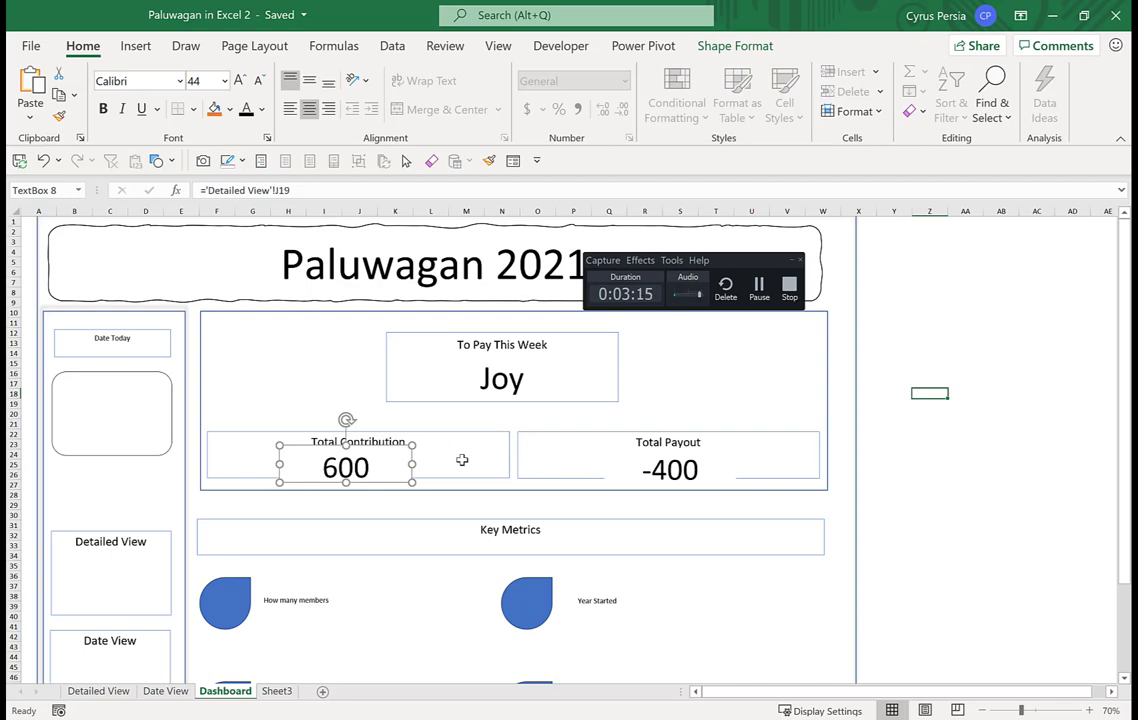
left_click(714, 456)
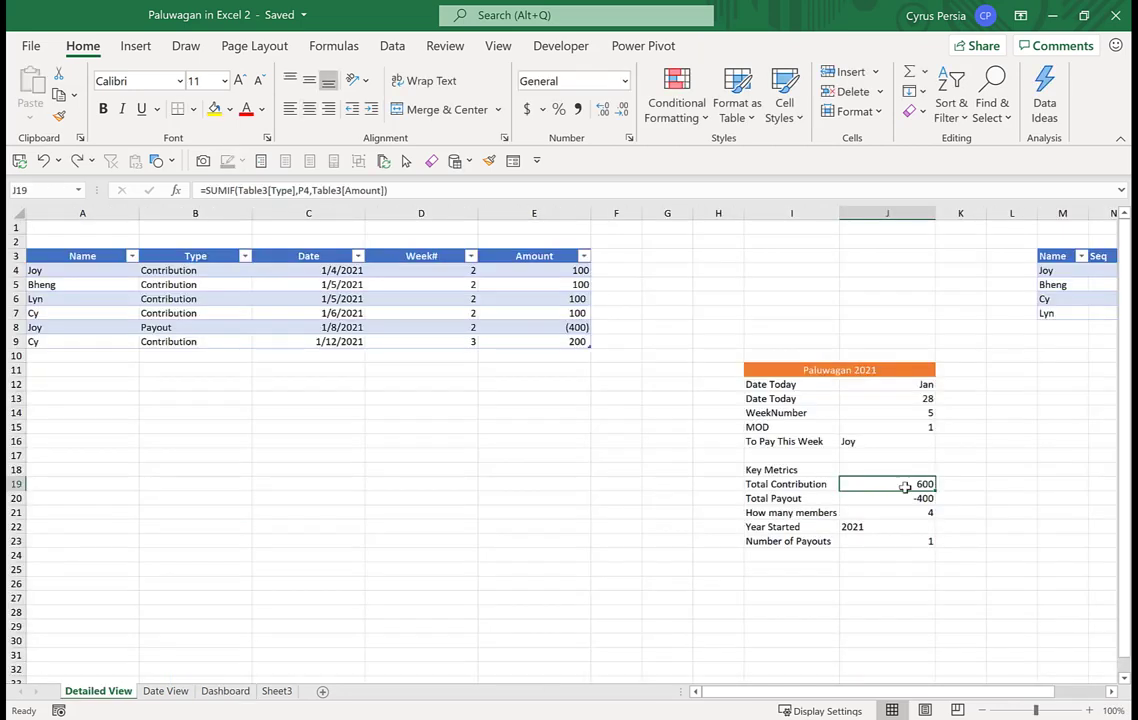
Format J19 as PHP currency with negatives in parentheses, and copy that format onto J20
key("ctrl+1")
left_click(404, 100)
left_click(563, 139)
type("PHP")
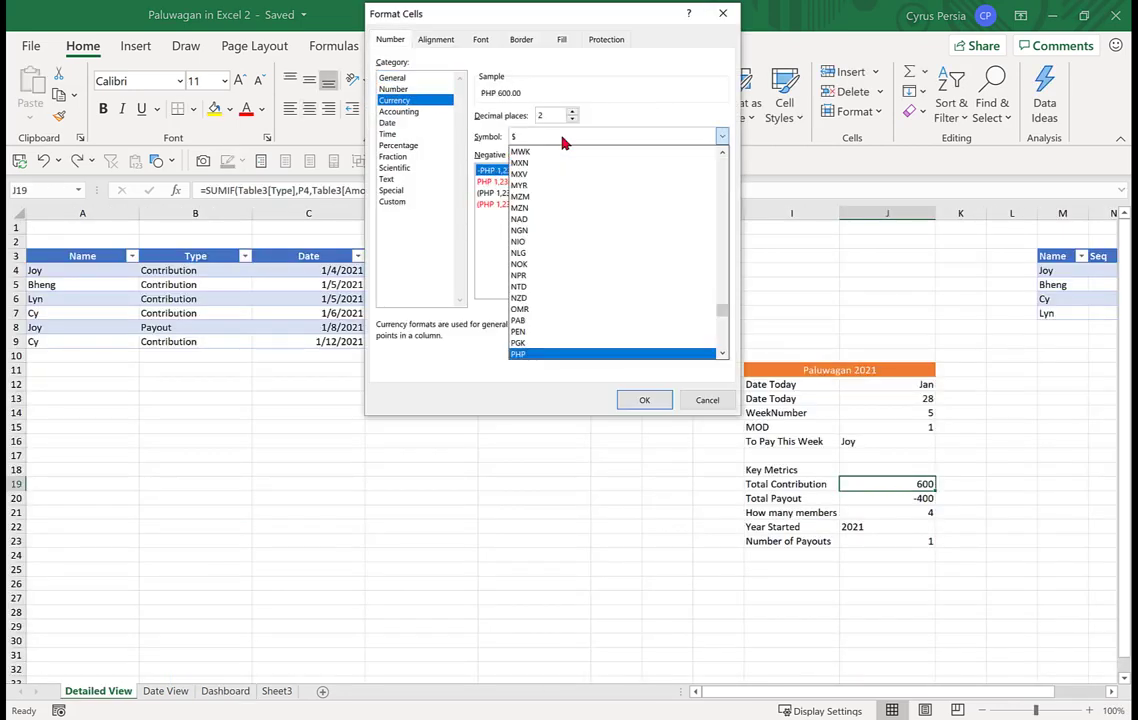
left_click(643, 352)
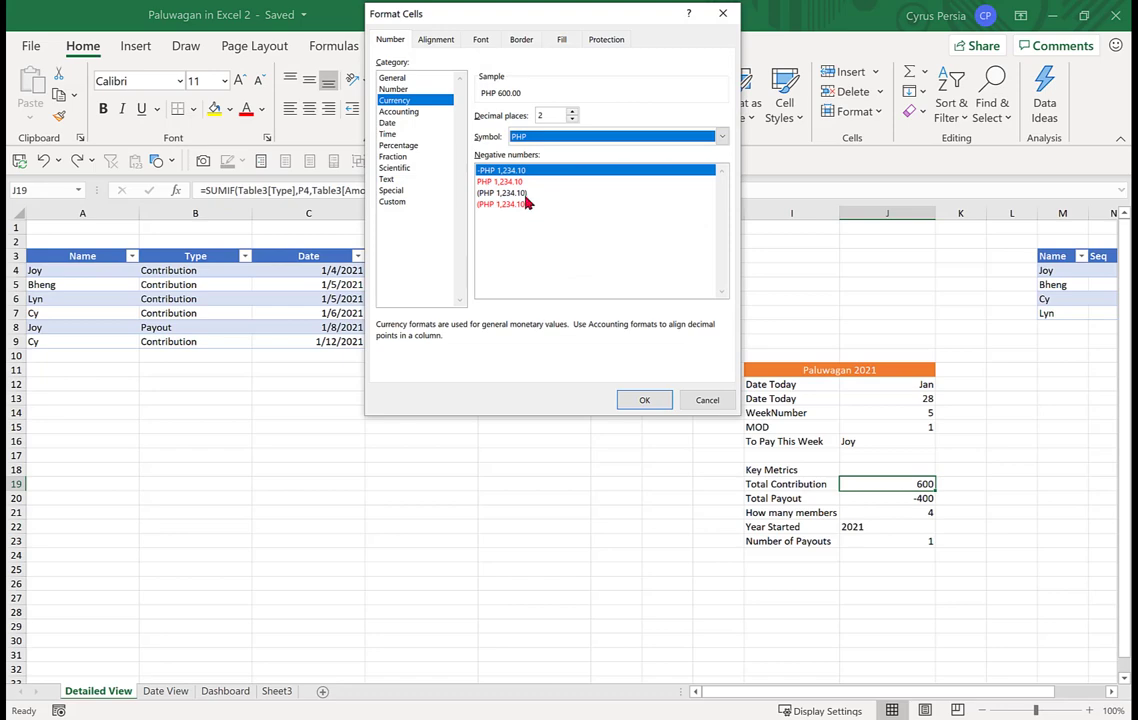
left_click(505, 193)
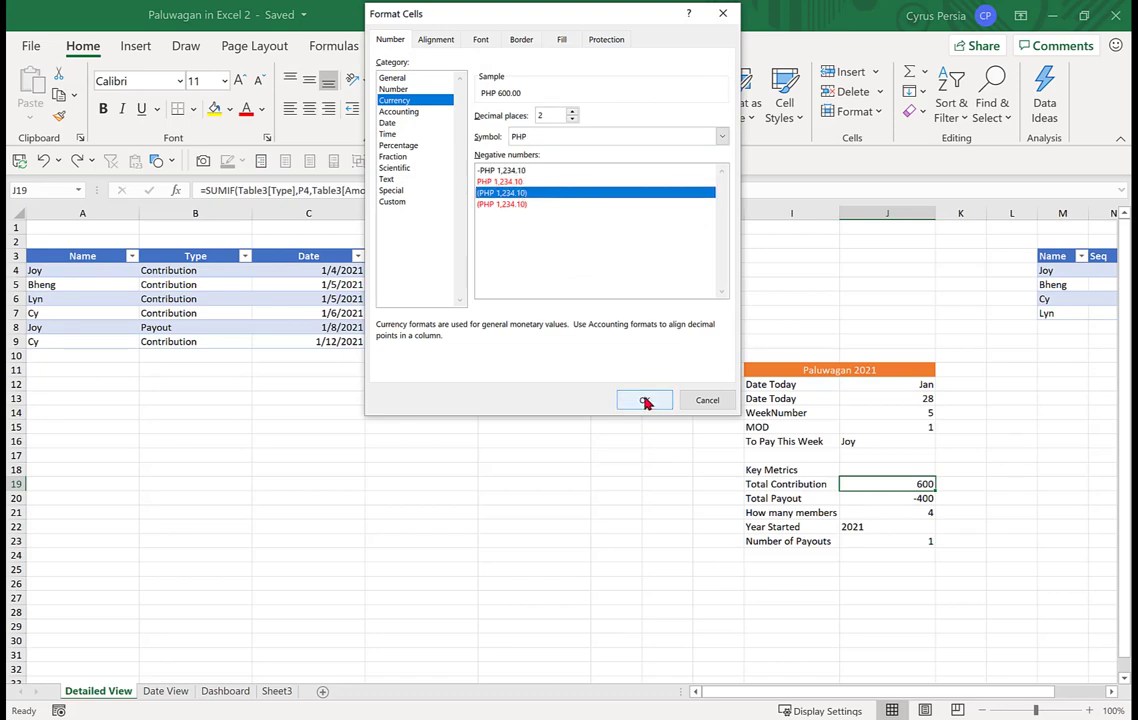
left_click(644, 400)
left_click(58, 116)
left_click(876, 499)
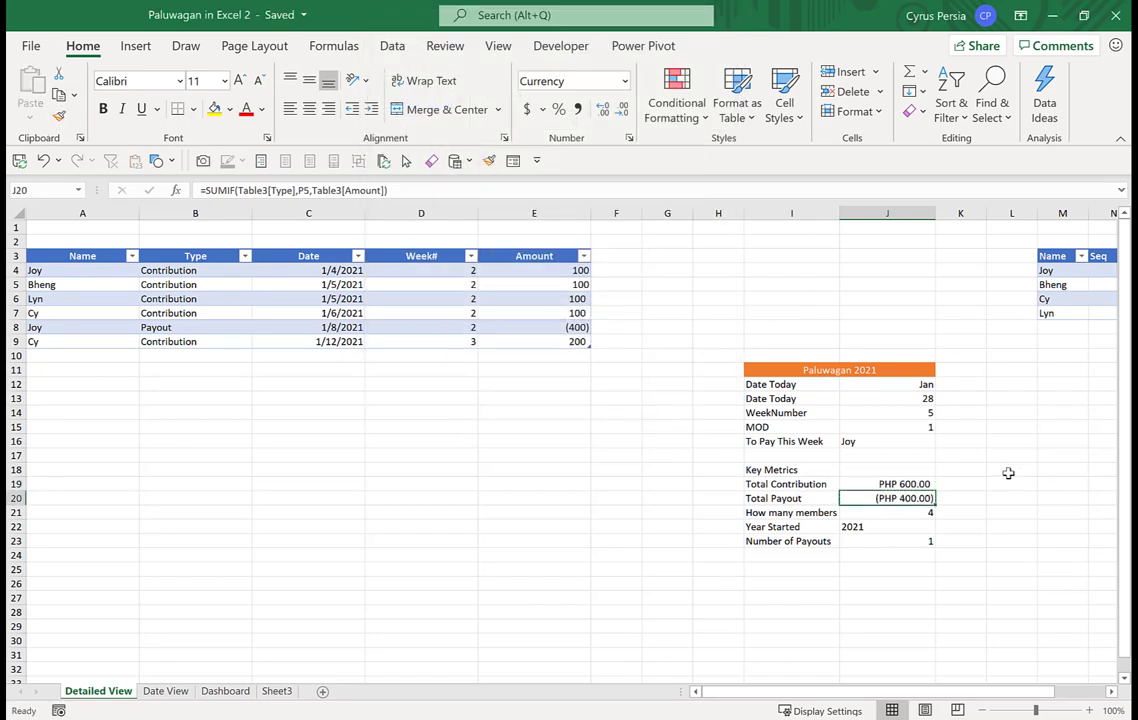
On the Dashboard, widen the Total Contribution and Total Payout value boxes to fit the PHP amounts
left_click(228, 690)
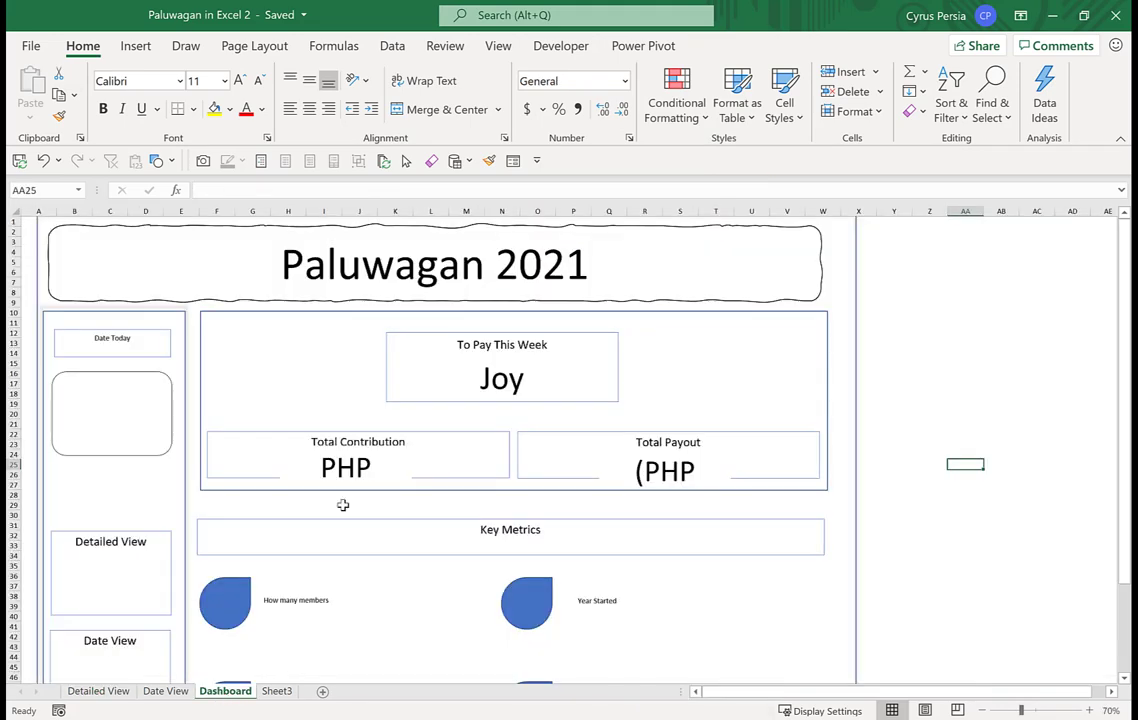
left_click(345, 465)
mouse_move(411, 463)
left_mouse_down()
mouse_move(482, 463)
mouse_move(418, 450)
left_mouse_up()
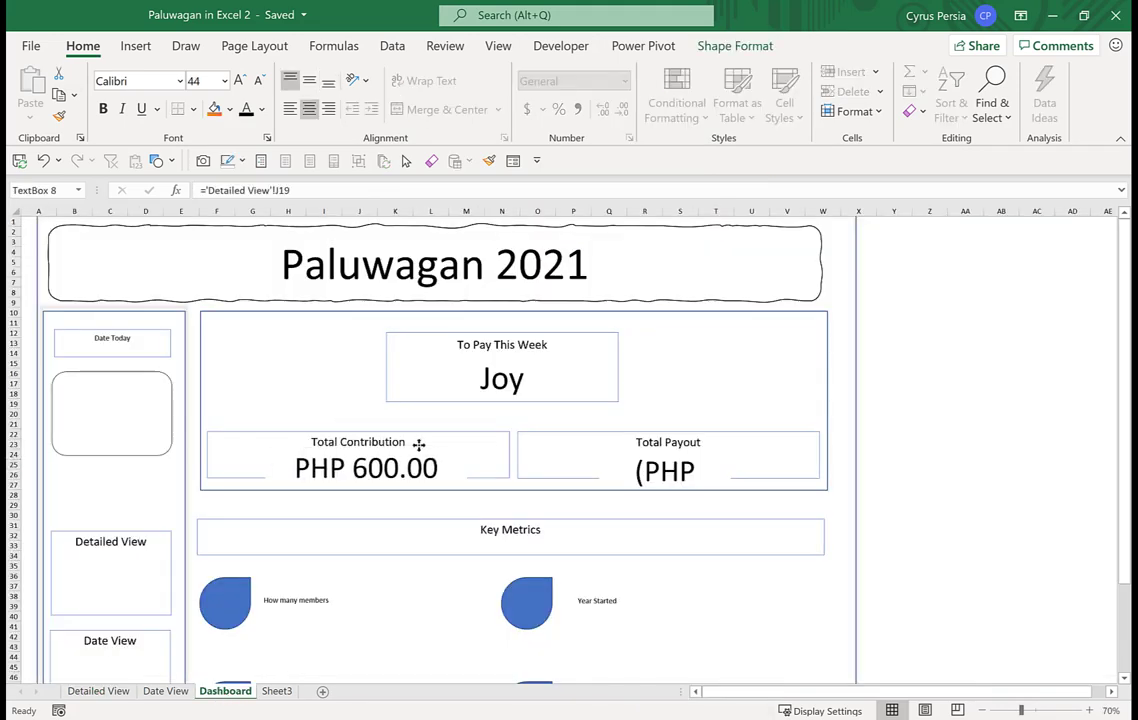
left_click(681, 473)
left_click_drag(594, 465, 567, 470)
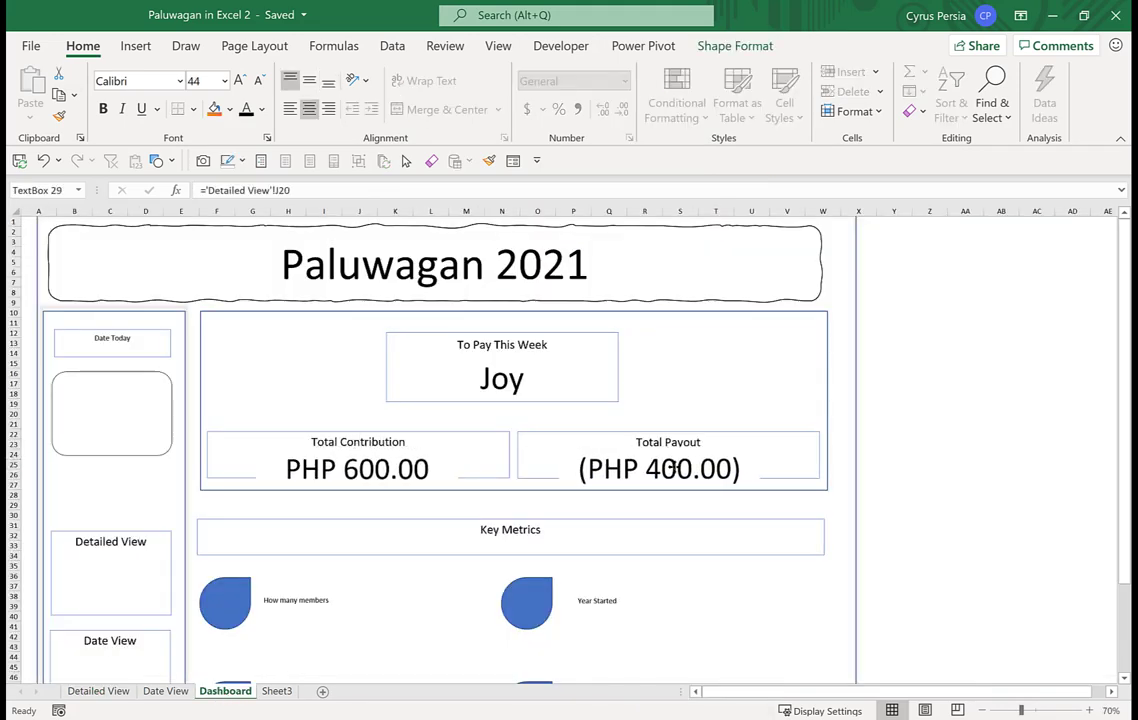
left_click(966, 426)
Draw a text box in the date card linked to Detailed View J12 so it shows Jan
left_click(108, 394)
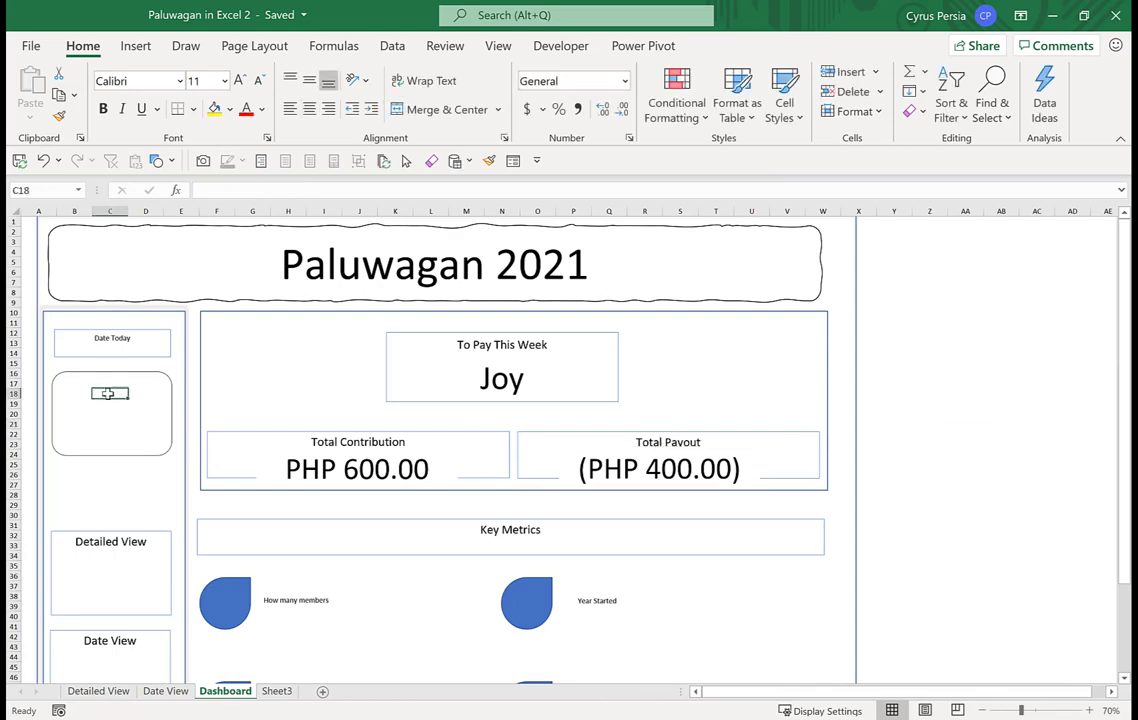
left_click(135, 45)
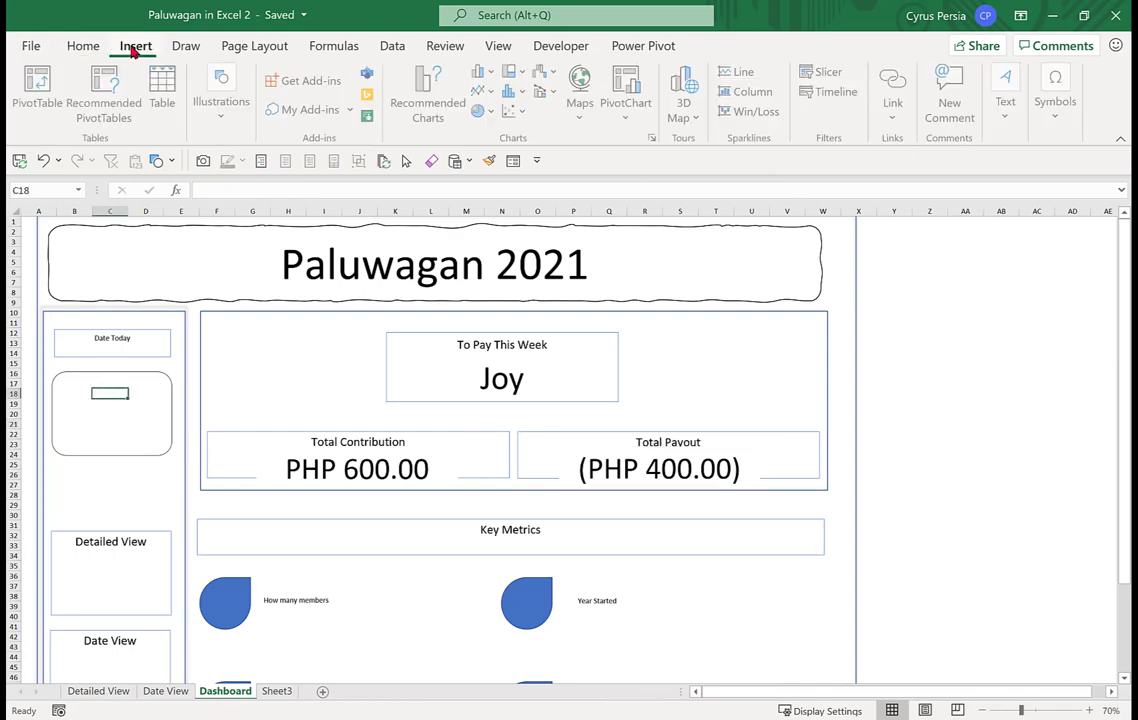
left_click(1010, 112)
left_click(923, 170)
left_click_drag(63, 392, 154, 414)
left_click(200, 190)
type("=")
left_click(98, 691)
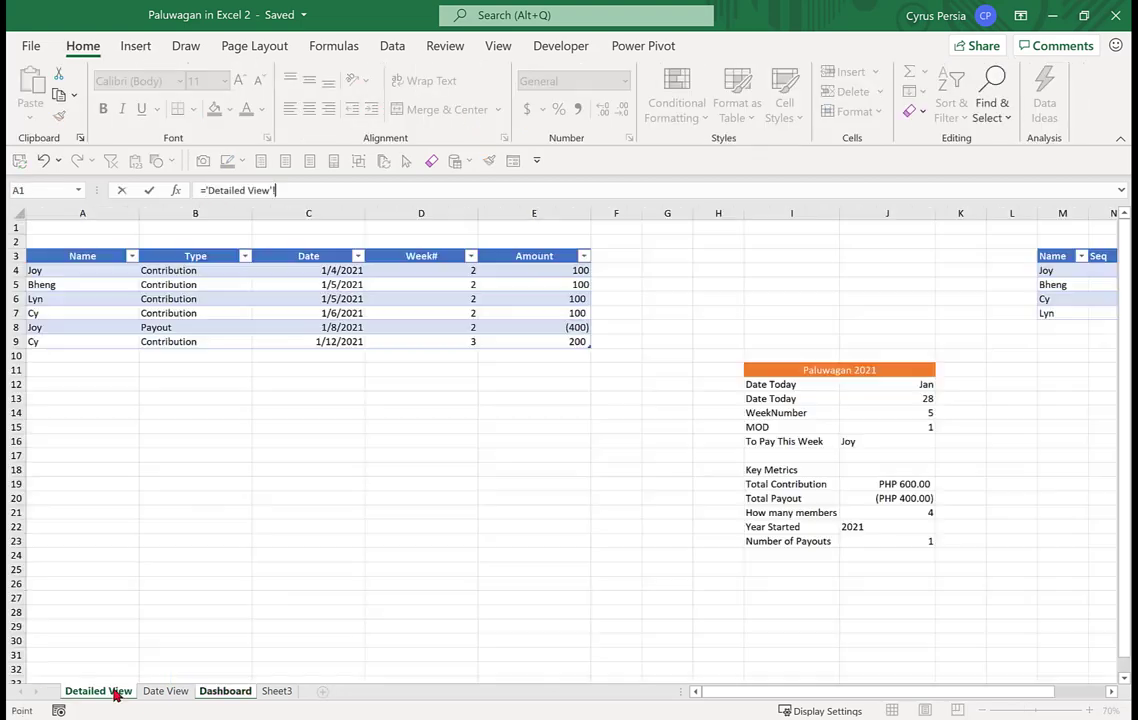
left_click(886, 384)
key("Return")
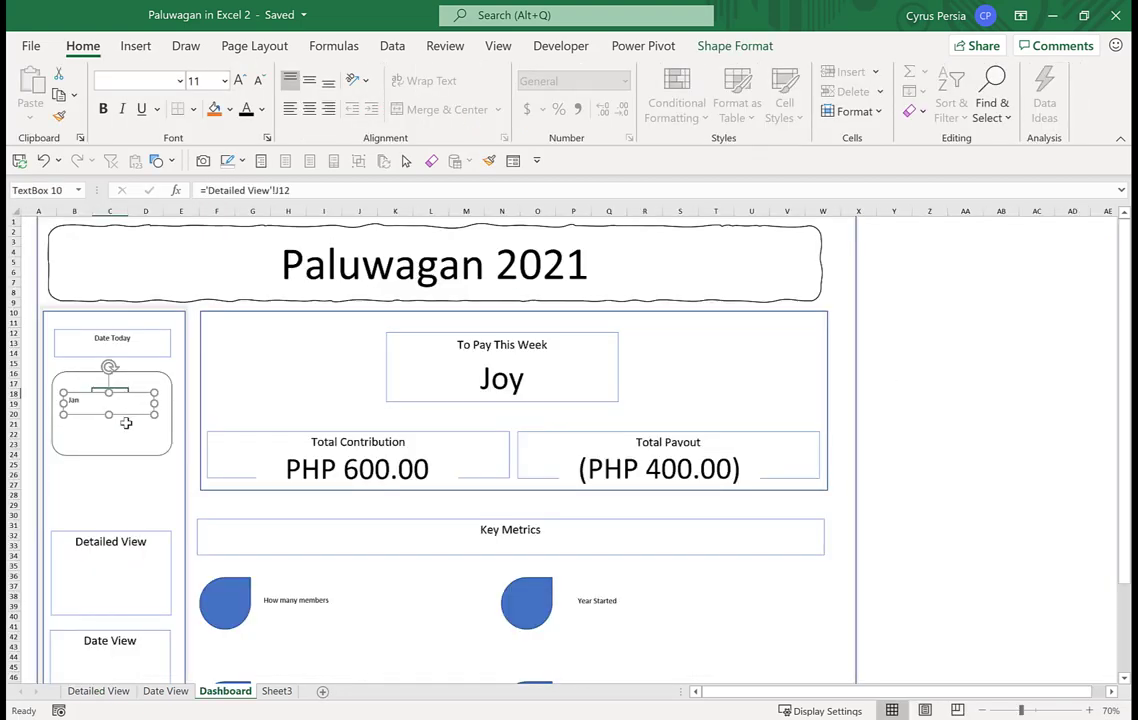
Copy the Jan box below it and relink the copy to Detailed View J13 to show 28
left_click_drag(137, 426, 126, 448)
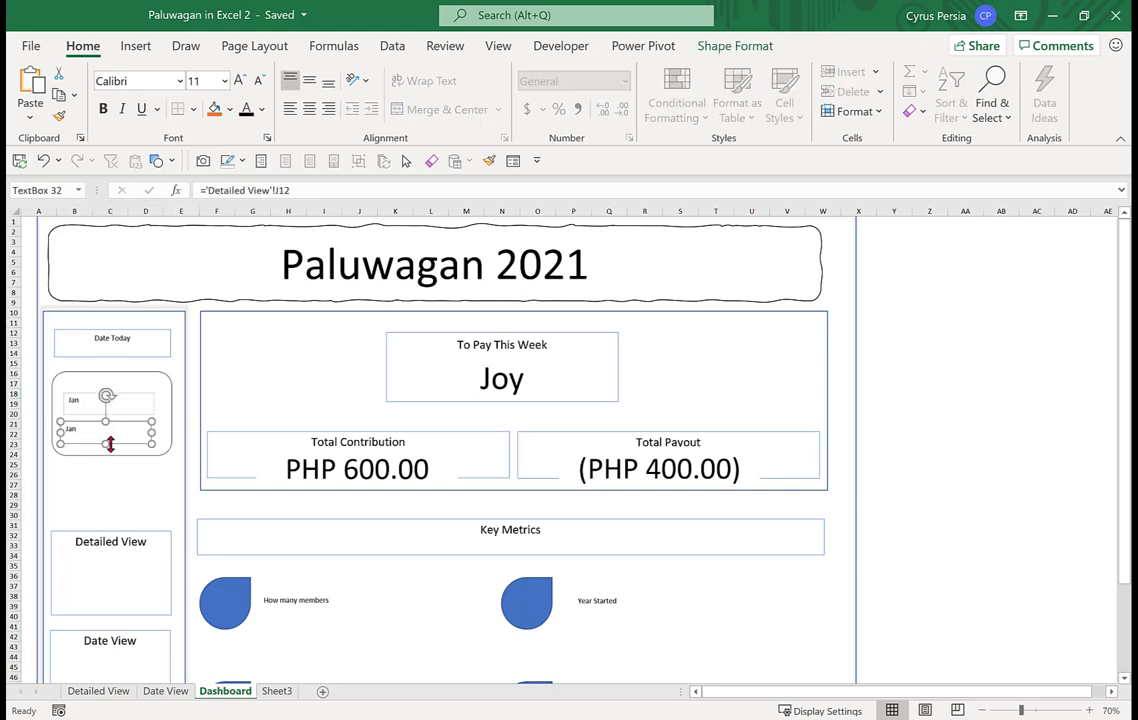
left_click_drag(295, 190, 202, 190)
type("=")
left_click(98, 691)
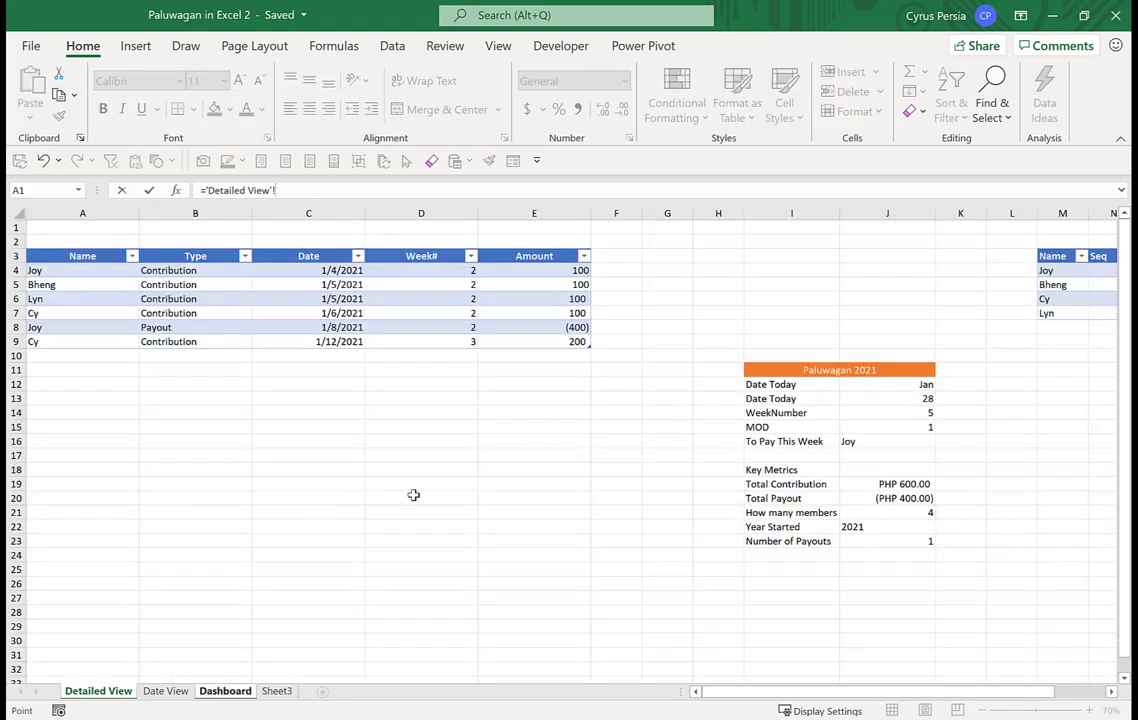
left_click(887, 398)
key("Return")
left_click(236, 160)
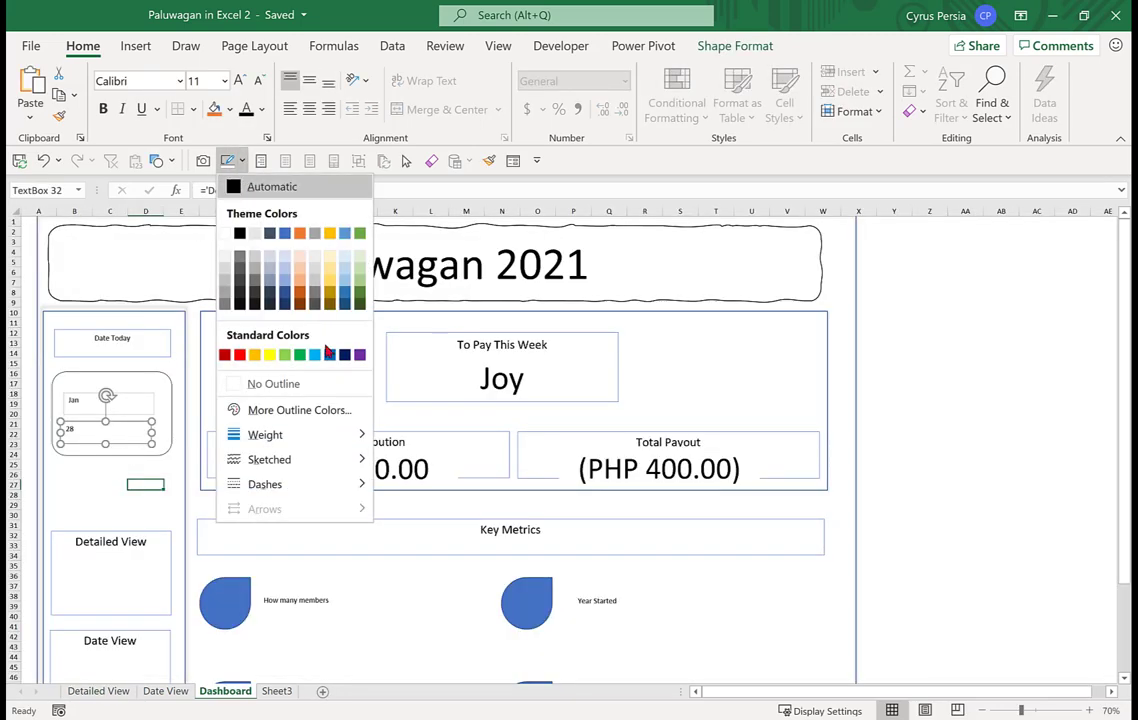
left_click(137, 400)
left_click(229, 160)
left_click(114, 483)
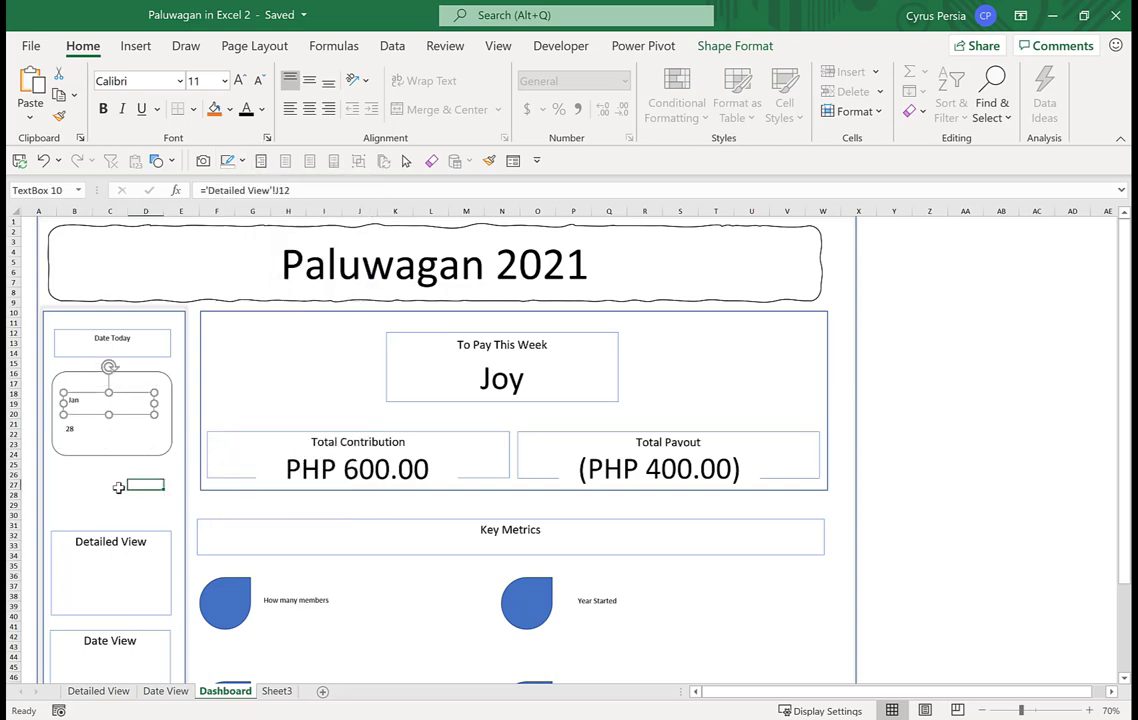
left_click(74, 494)
Set the Jan text to 40 pt, centred horizontally and vertically, and make its box taller
left_click(104, 404)
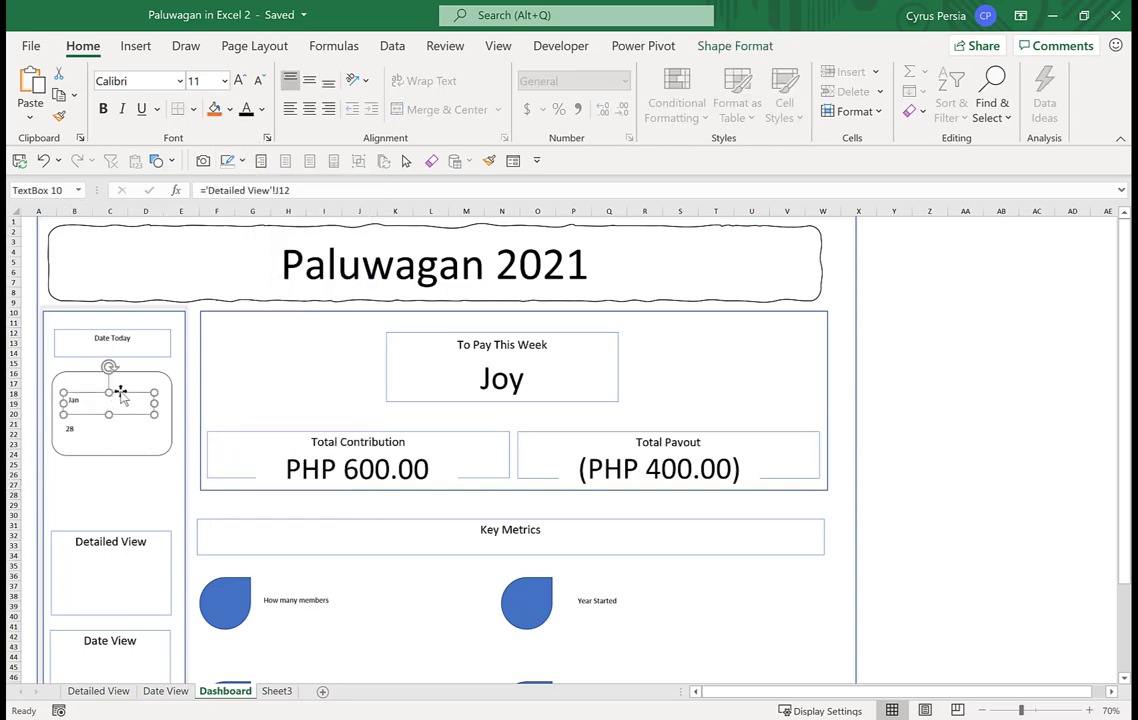
left_click(224, 81)
left_click(201, 396)
left_click(309, 109)
left_click(309, 80)
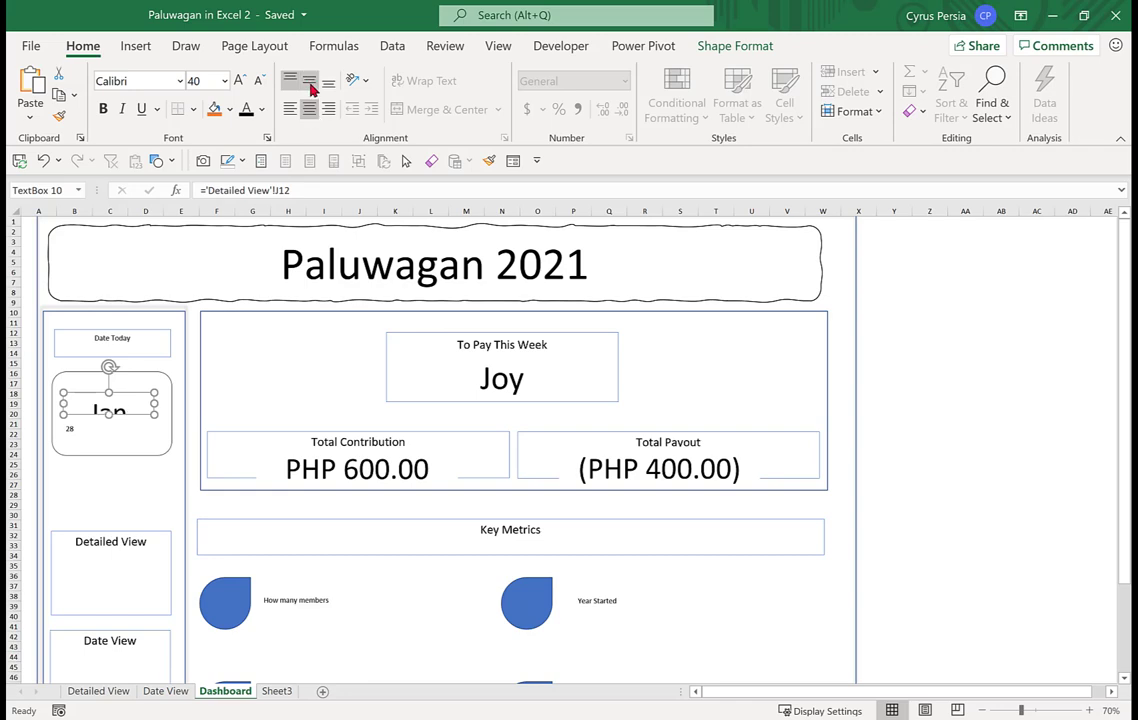
left_click_drag(109, 392, 109, 381)
left_click(88, 430)
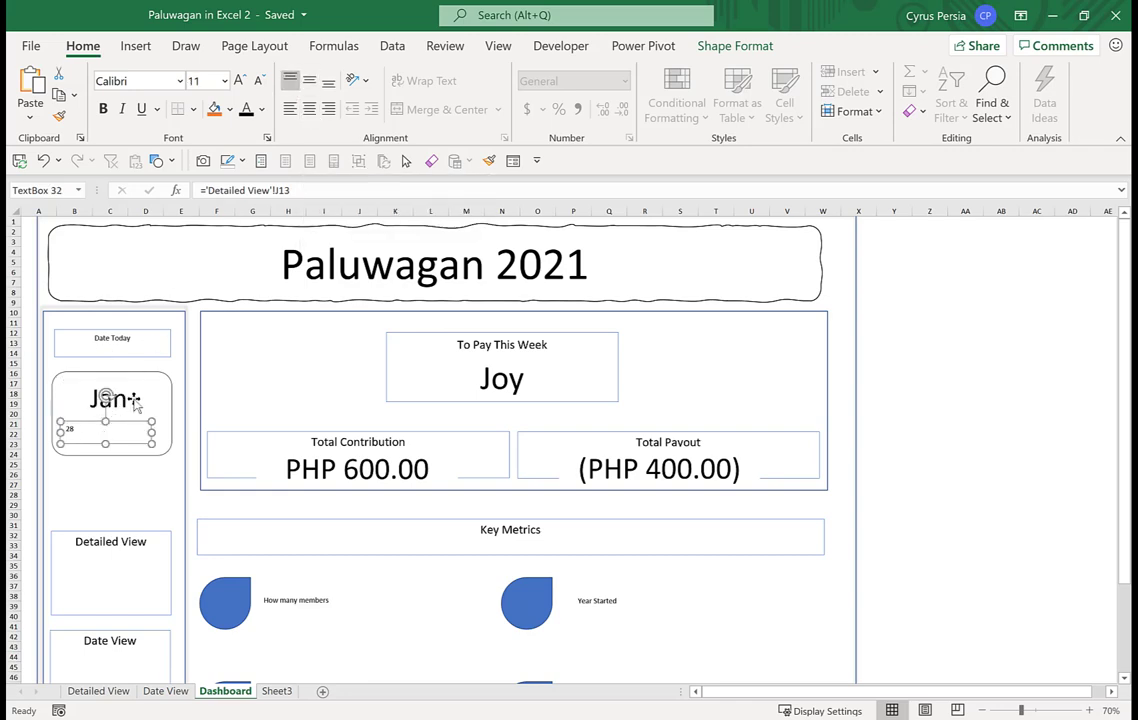
left_click(125, 408)
Select every Dashboard shape with Ctrl+A and set their font to Arial Black
key("ctrl+a")
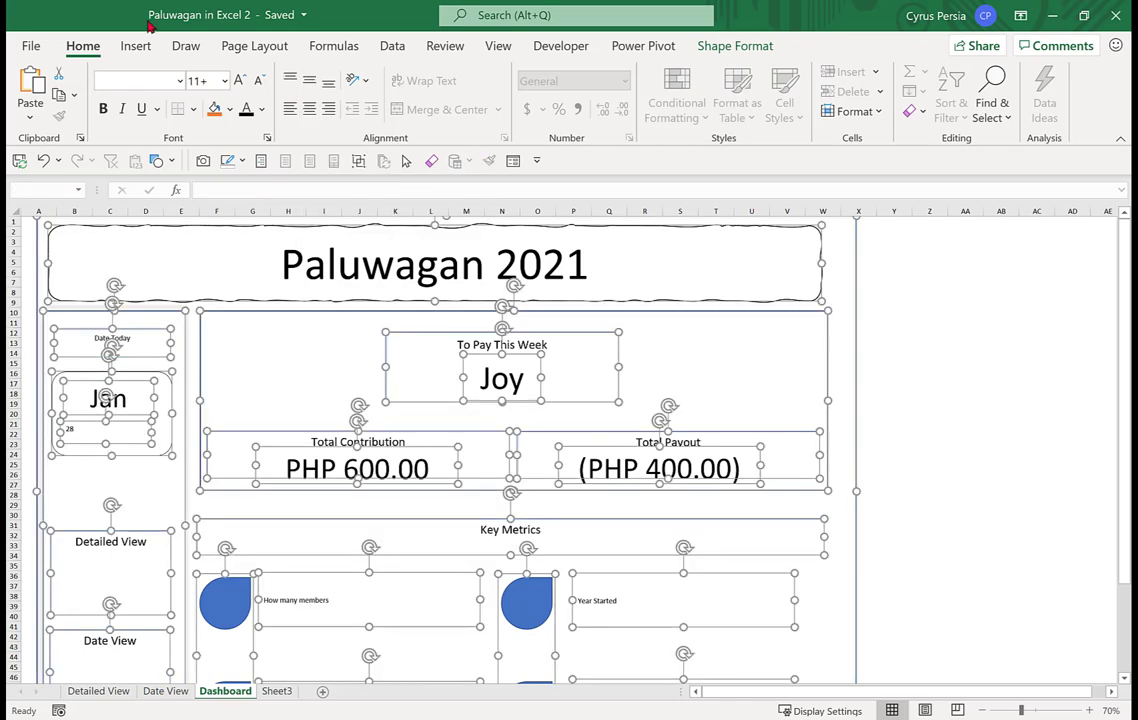
left_click(155, 86)
type("Arial")
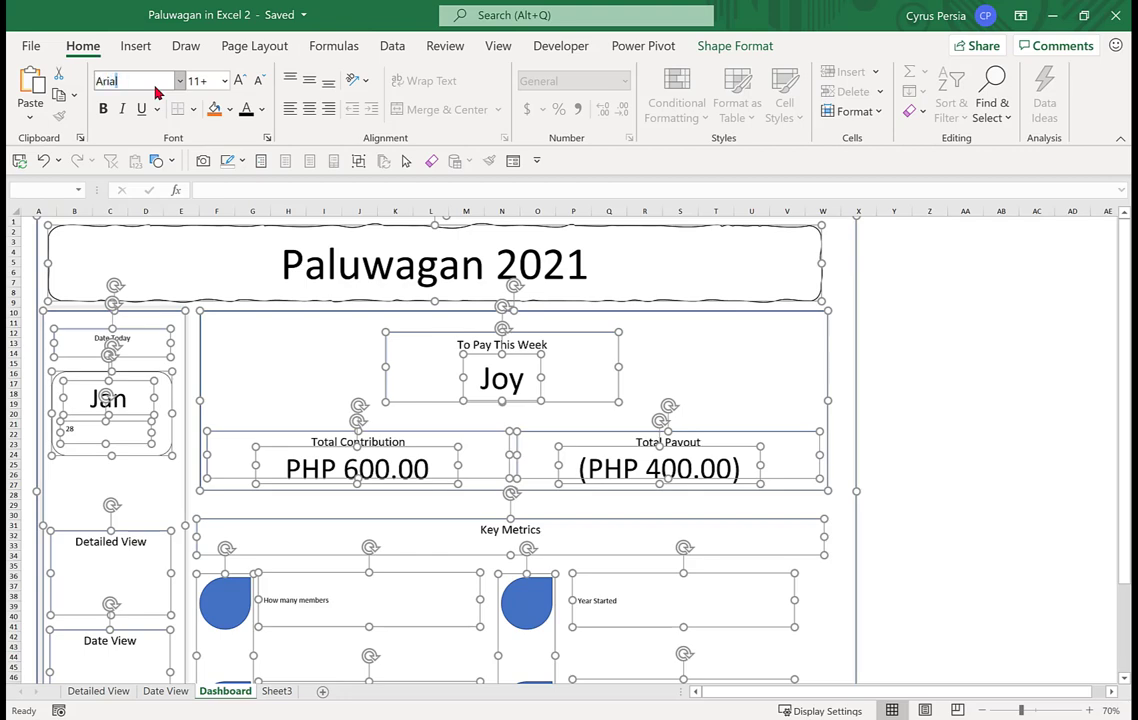
type(" Black")
key("Return")
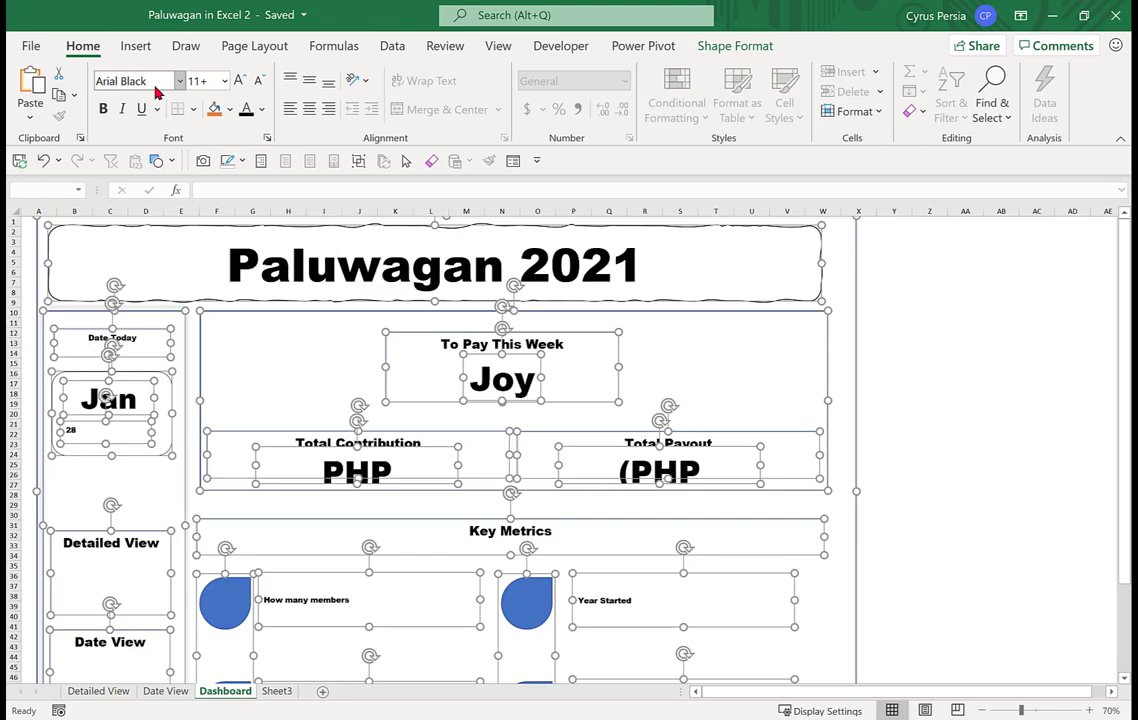
left_click(960, 342)
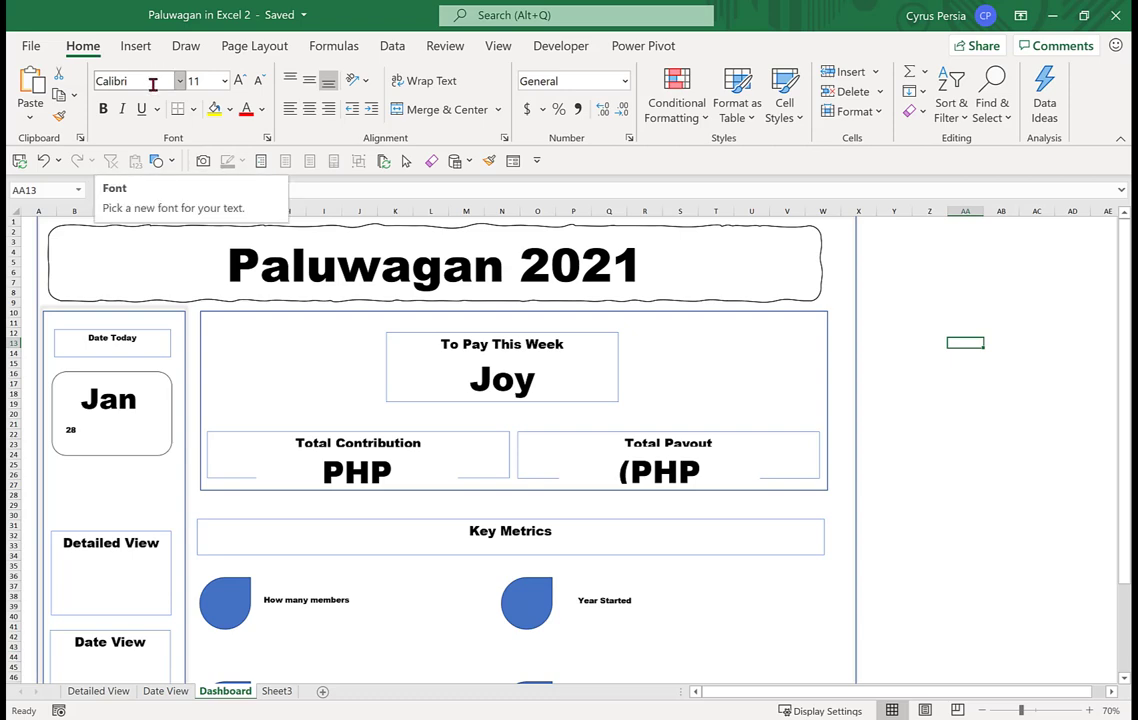
Centre the 28 day text both ways, enlarge it six sizes, and nudge its box down
left_click(96, 435)
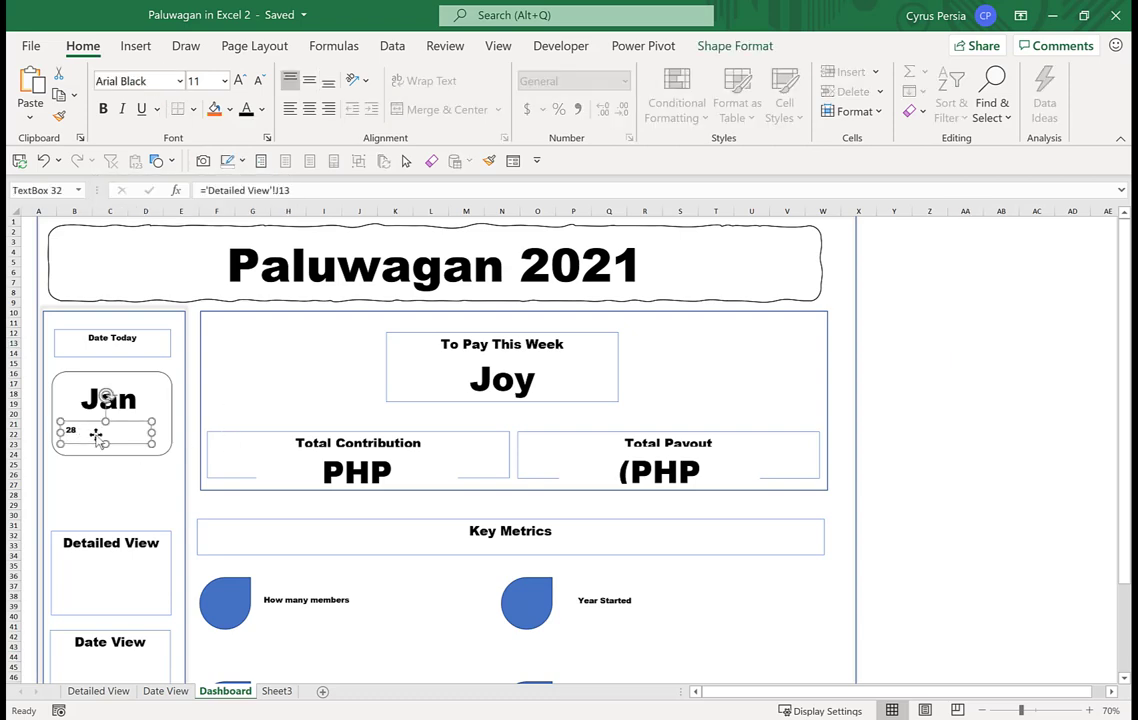
left_click(309, 109)
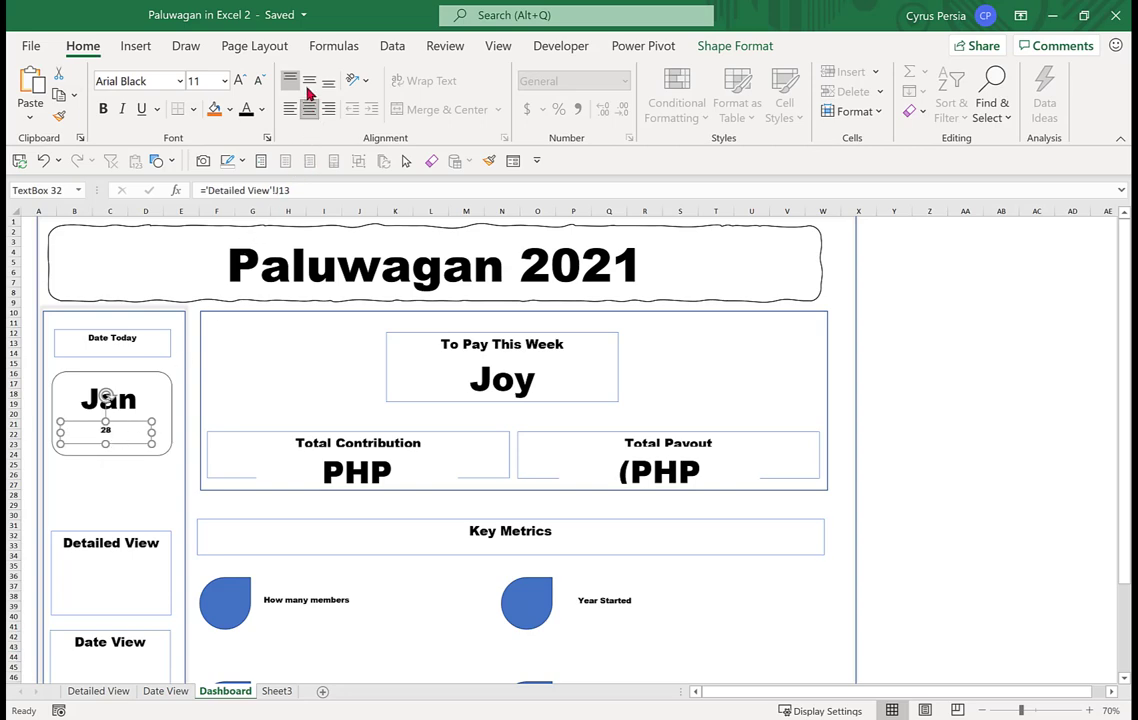
left_click(309, 82)
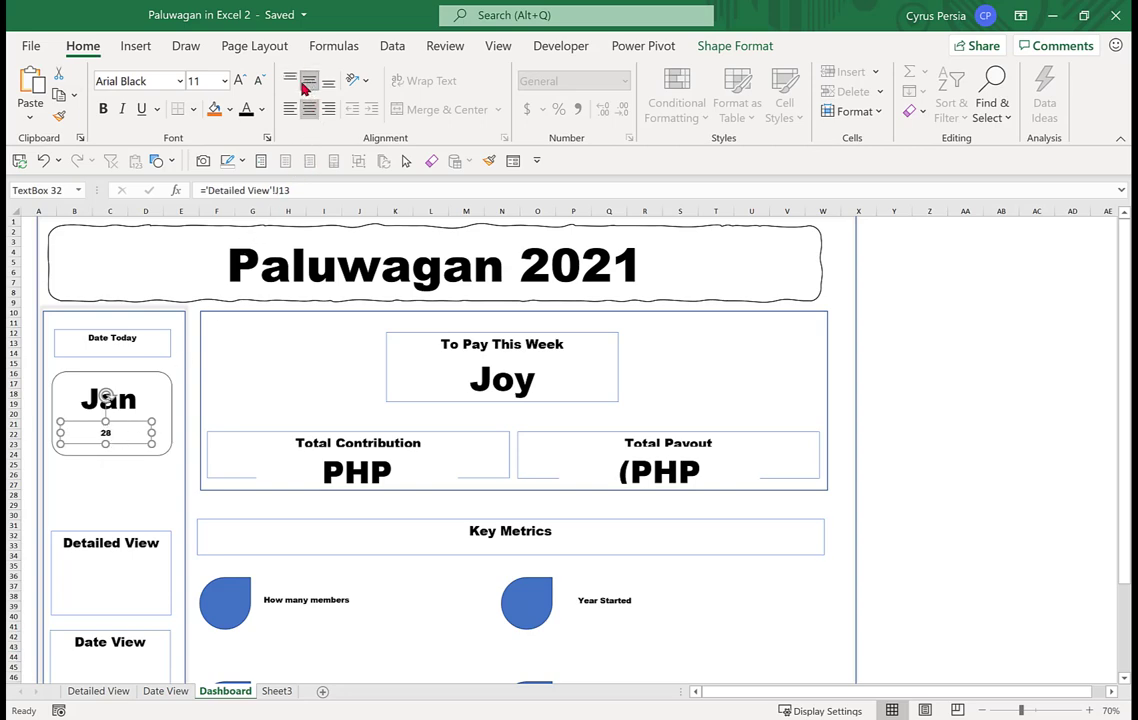
left_click(239, 82)
left_click(239, 82)
left_click(239, 82)
left_click(239, 82)
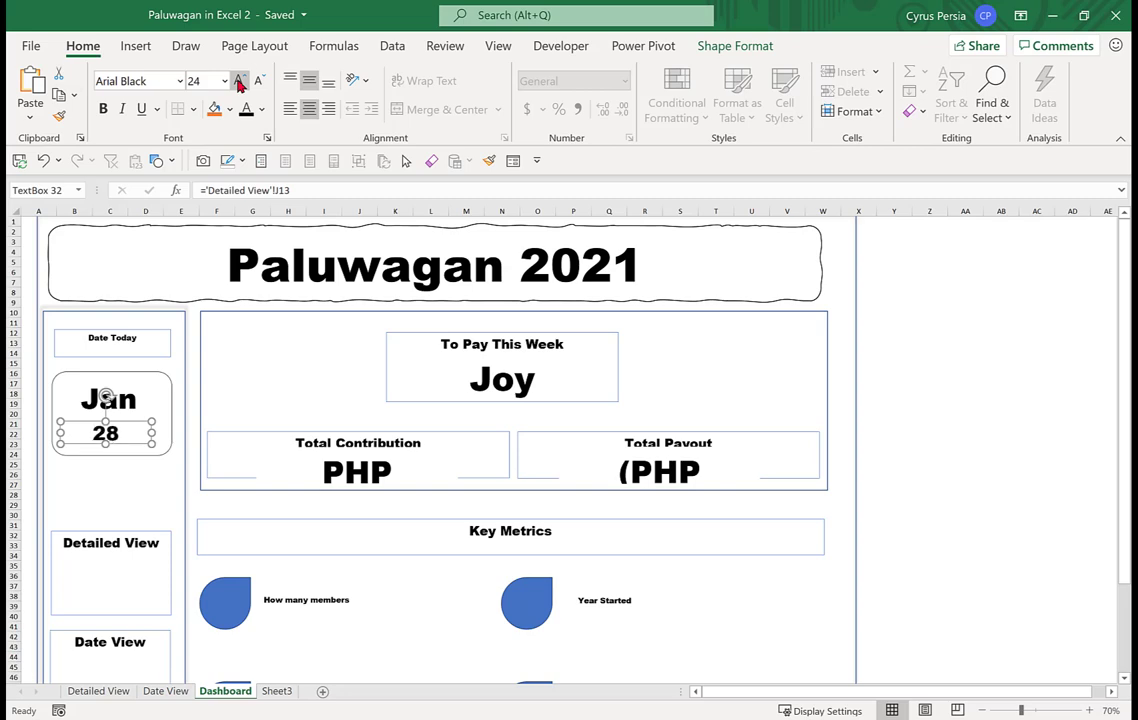
left_click(239, 82)
left_click(239, 82)
left_click(239, 82)
left_click(239, 82)
left_click(239, 82)
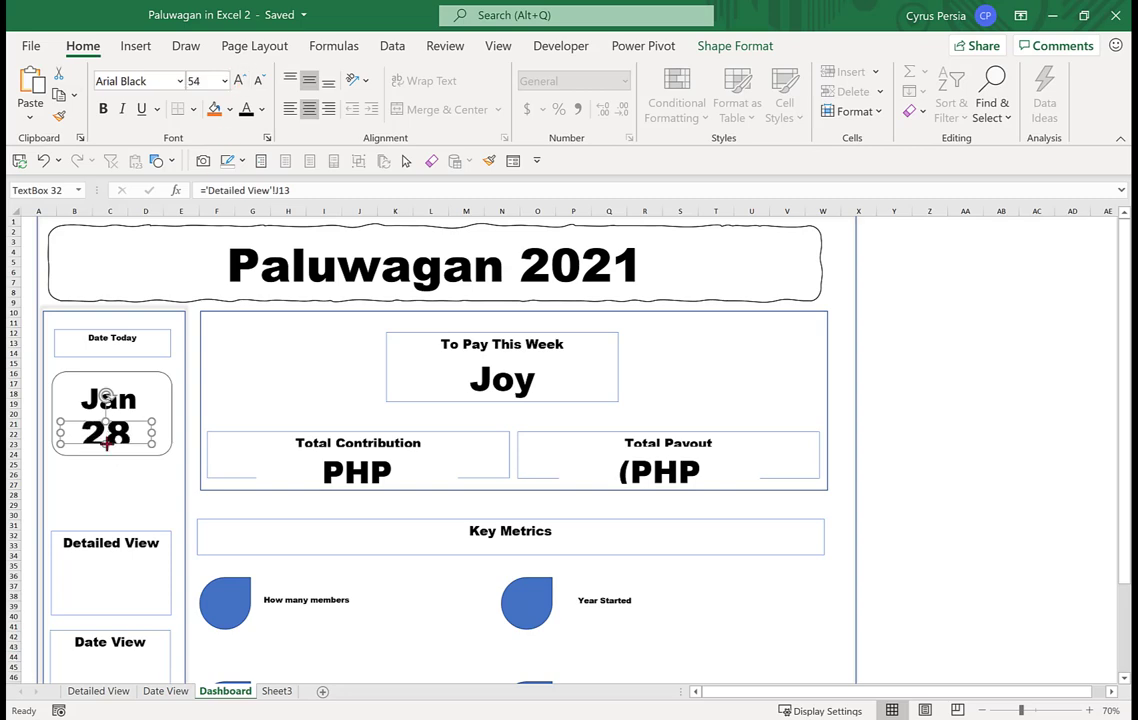
left_click_drag(106, 443, 106, 450)
left_click(143, 484)
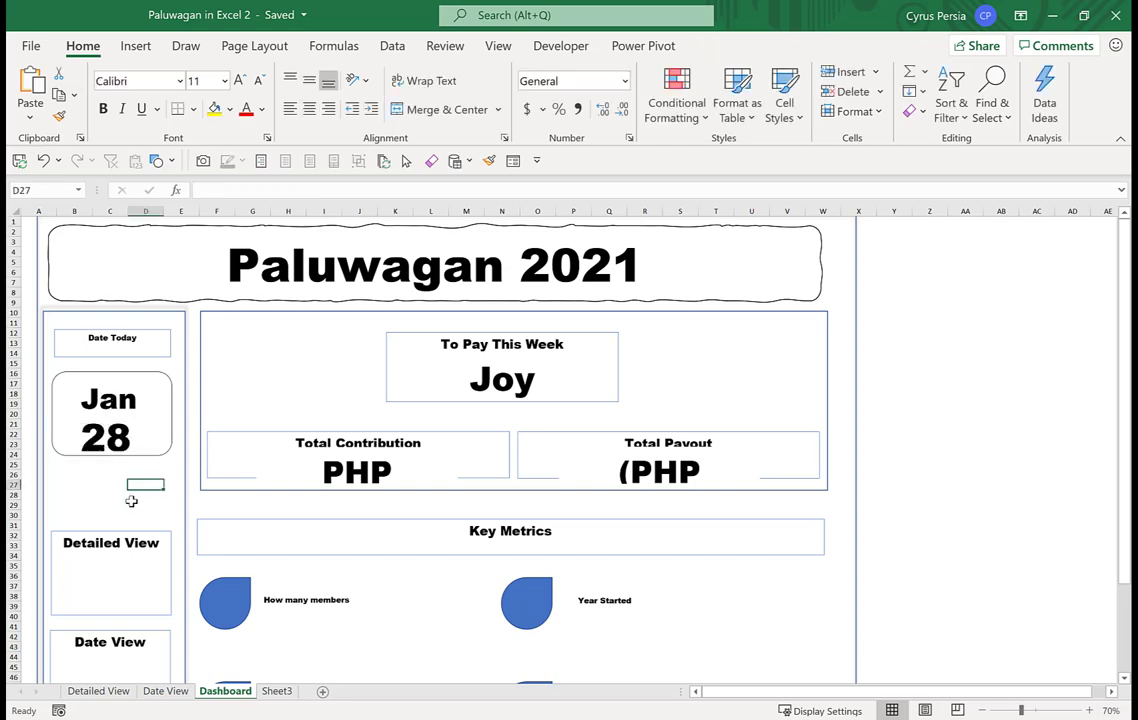
left_click(127, 434)
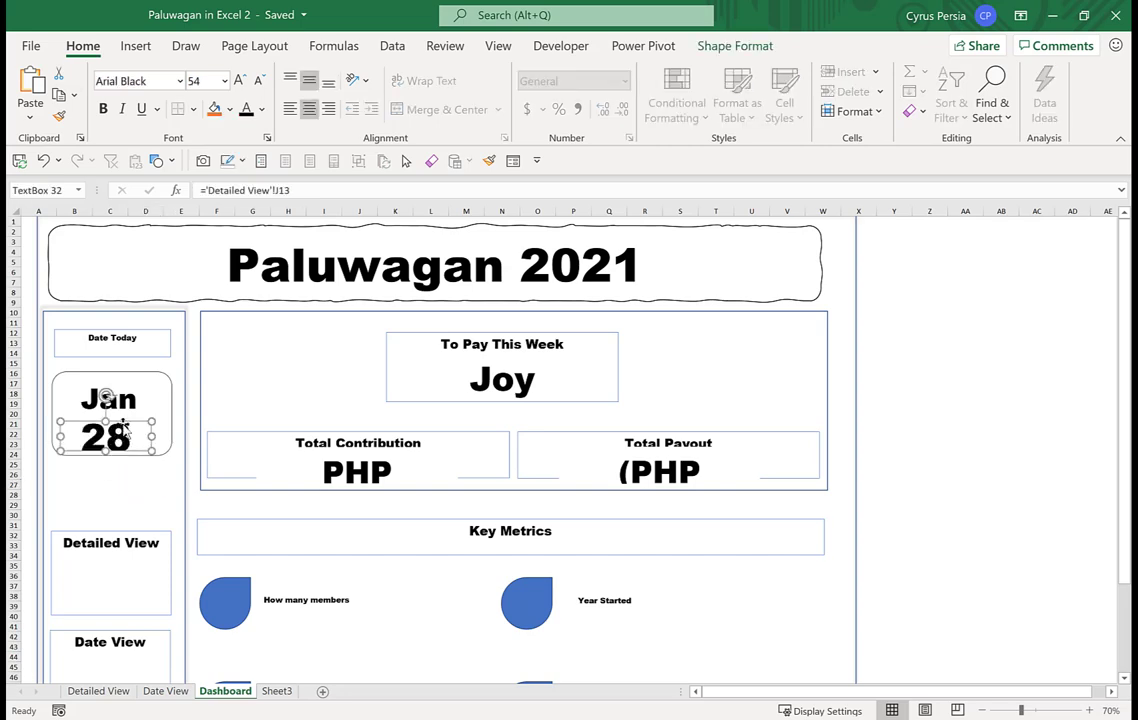
left_click(110, 494)
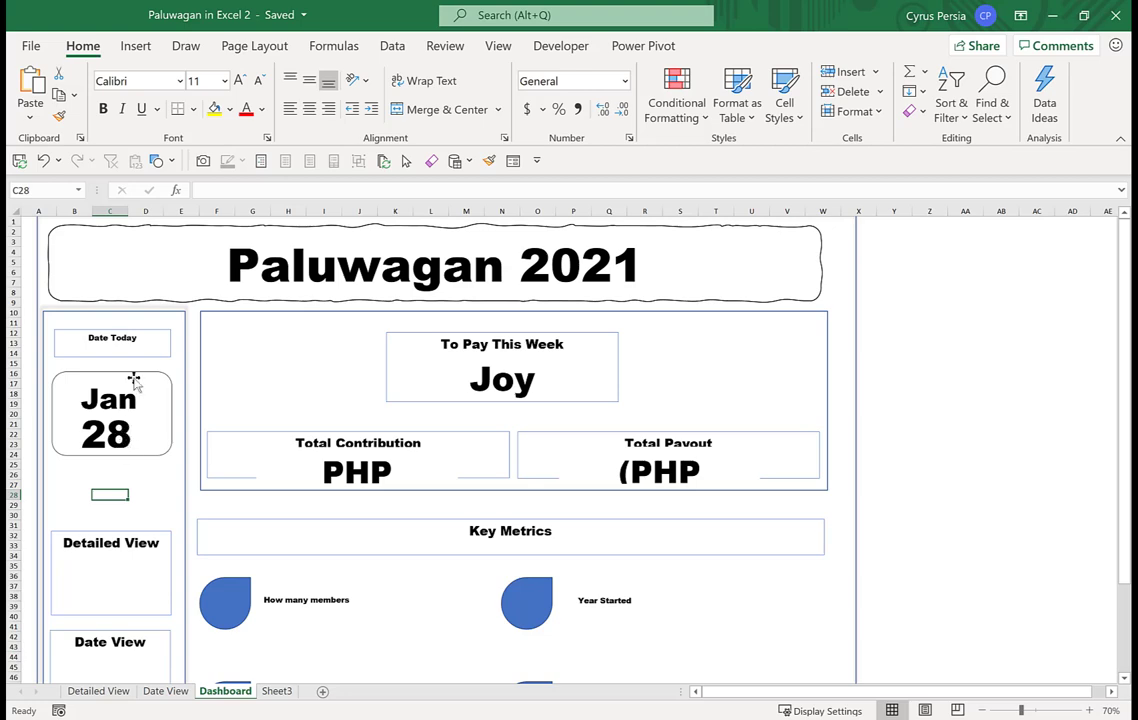
Middle-align the Date Today label and enlarge its text to 24 pt
left_click(162, 356)
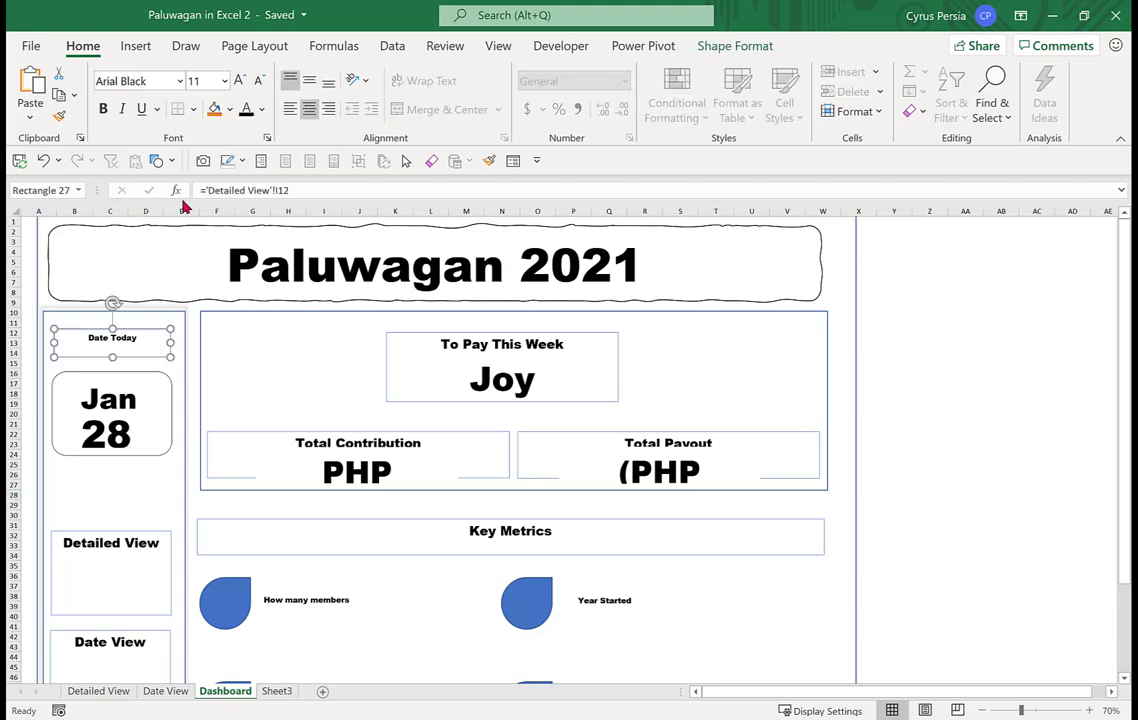
left_click(309, 81)
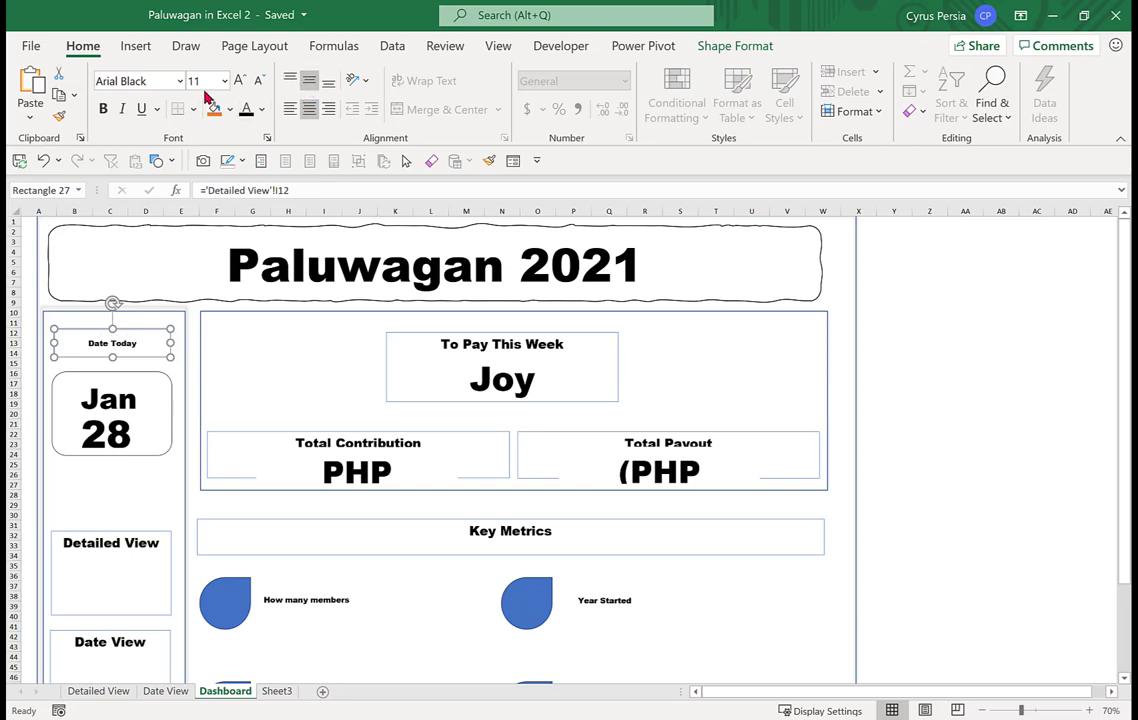
left_click(239, 80)
left_click(239, 80)
left_click(239, 80)
left_click(239, 80)
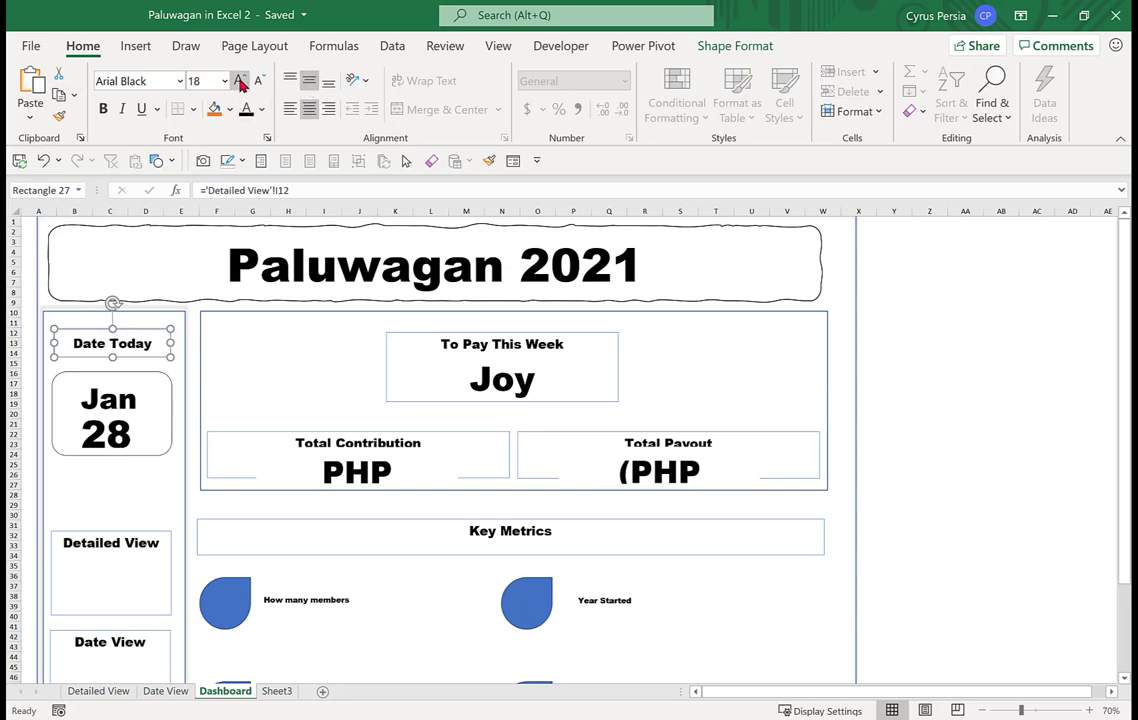
left_click(239, 81)
left_click(239, 81)
left_click(239, 81)
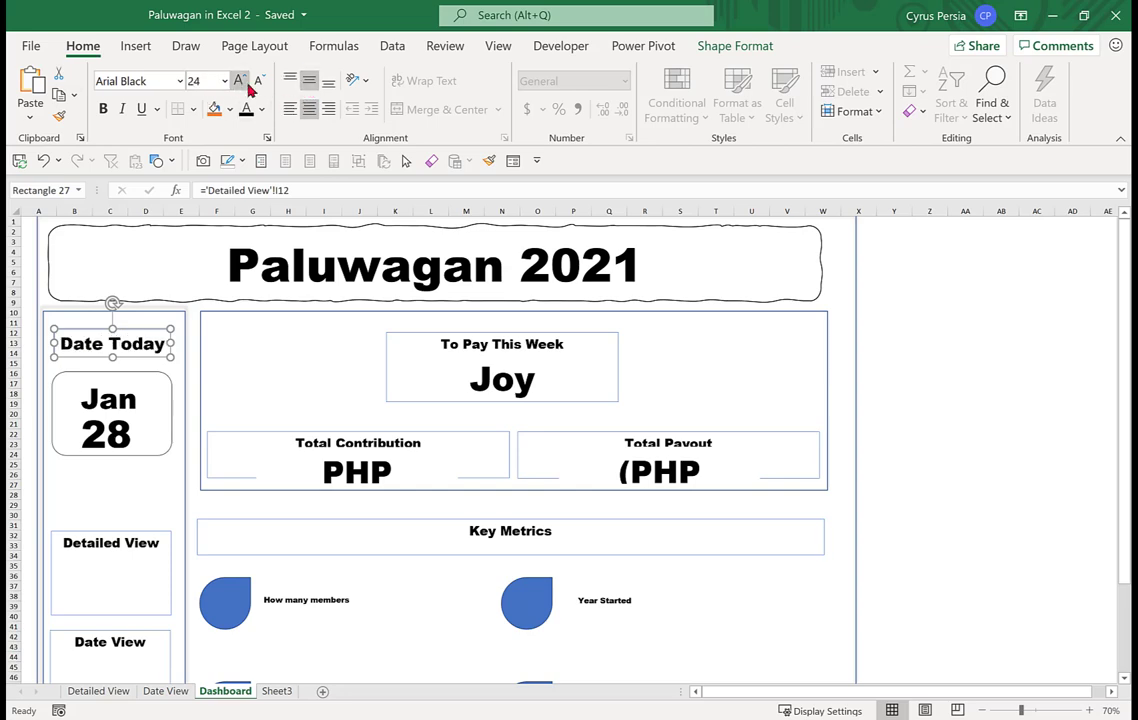
left_click(966, 373)
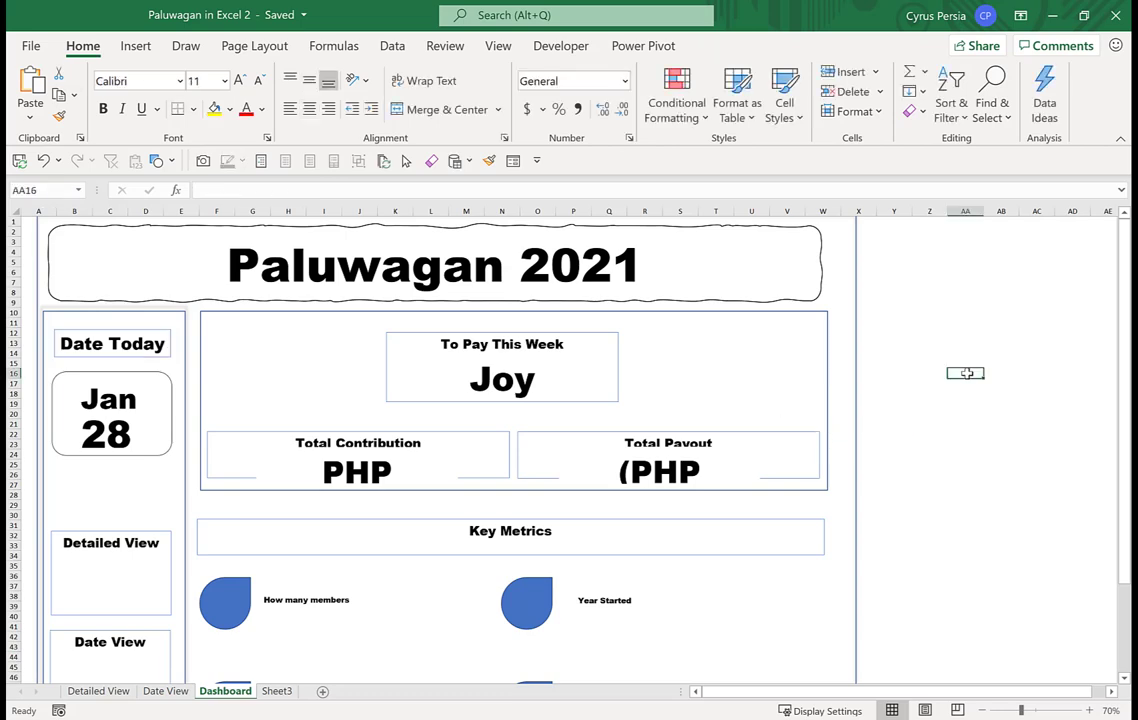
Widen the Total Contribution and Total Payout boxes to show PHP 600.00 and (PHP 400.00)
left_click(372, 461)
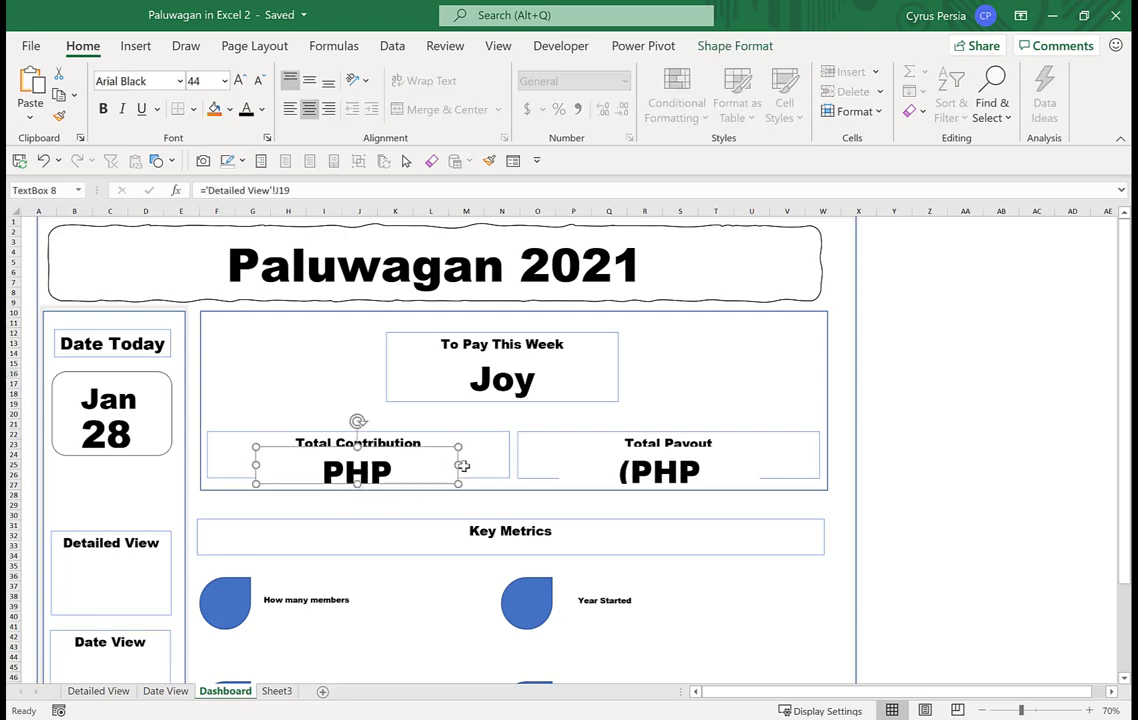
left_click_drag(459, 466, 478, 465)
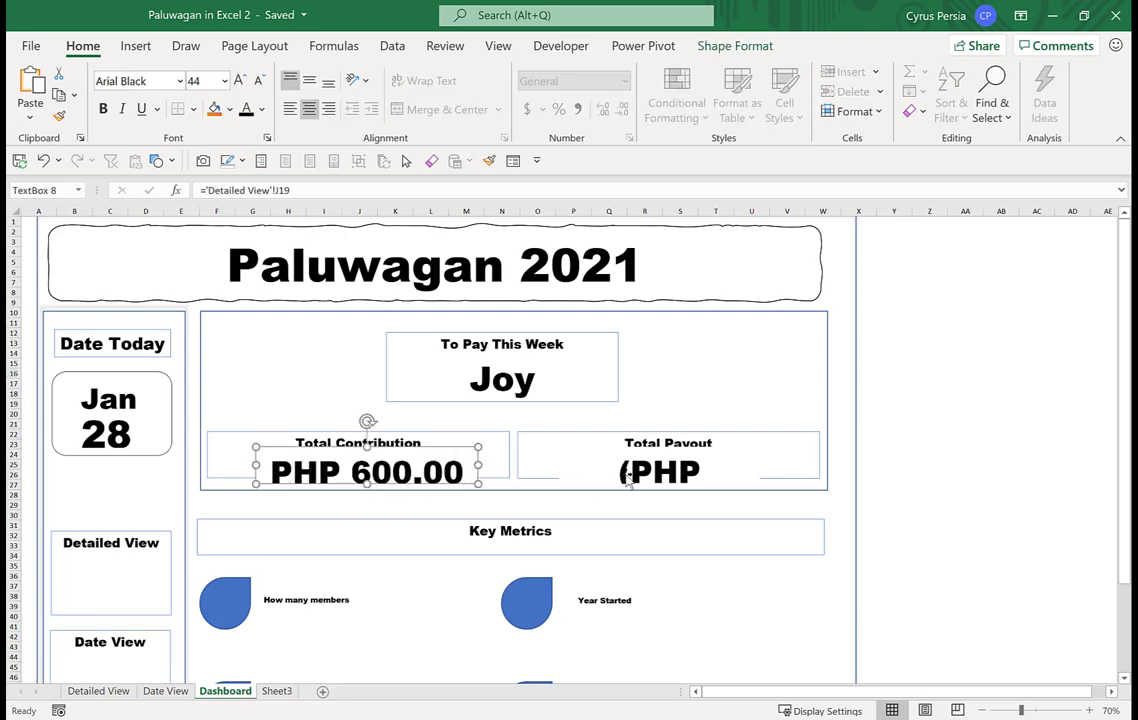
left_click(658, 466)
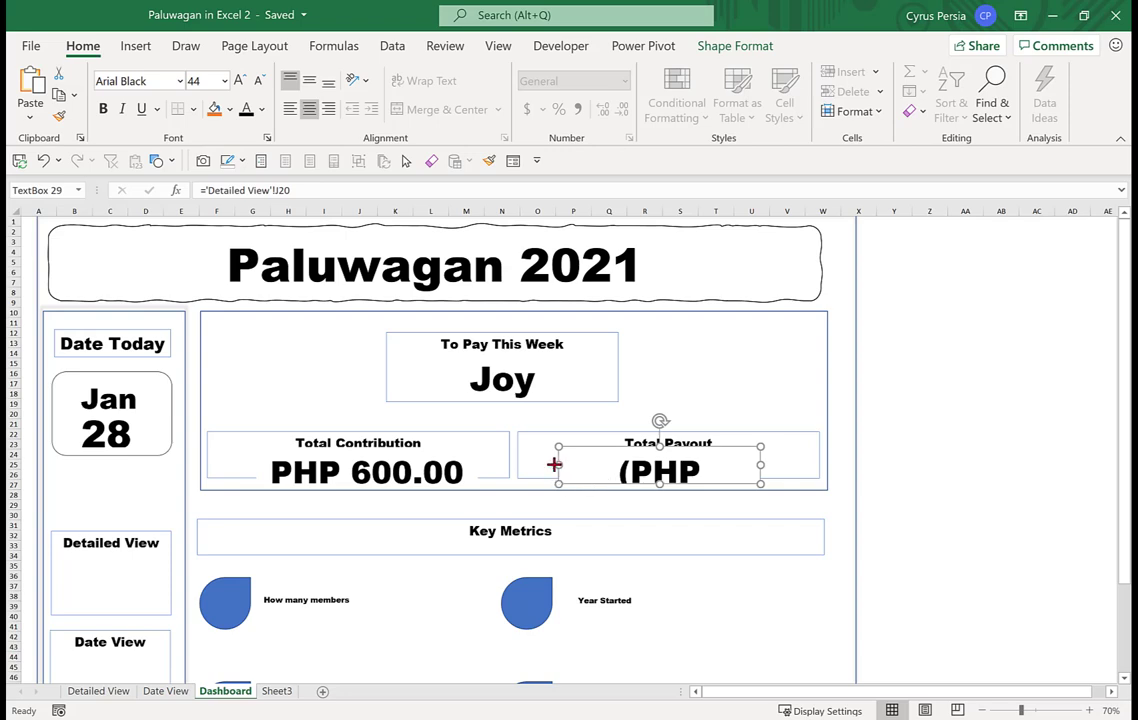
left_click_drag(555, 464, 510, 466)
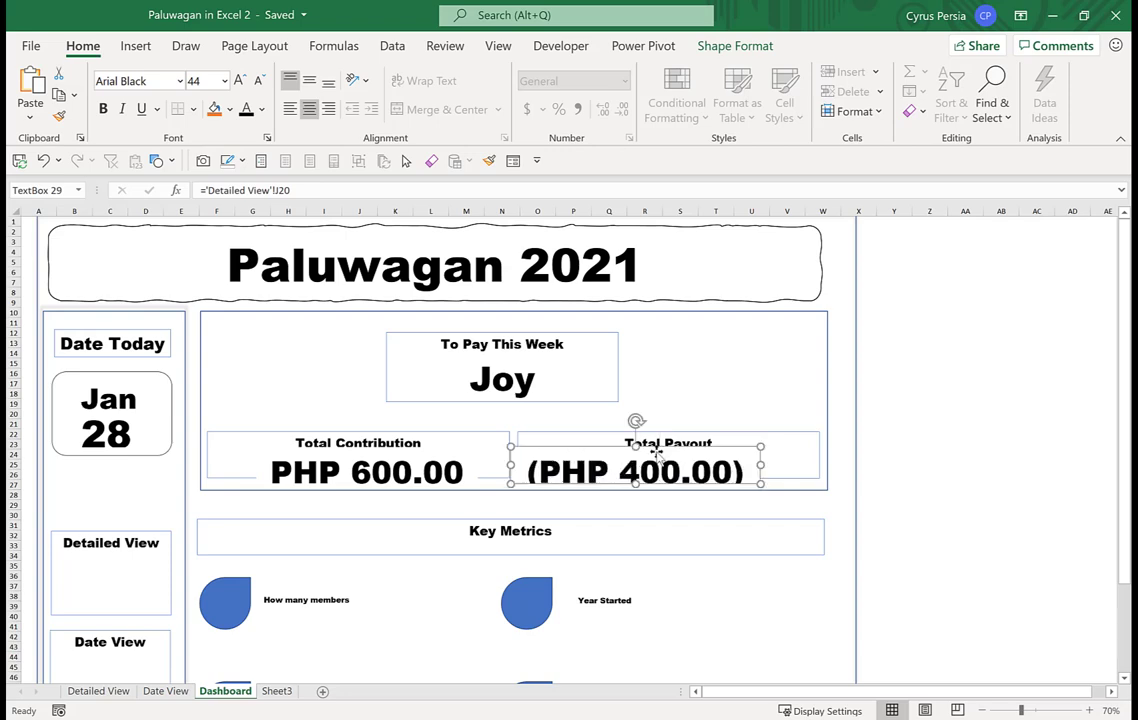
left_click_drag(658, 451, 681, 447)
left_click(945, 404)
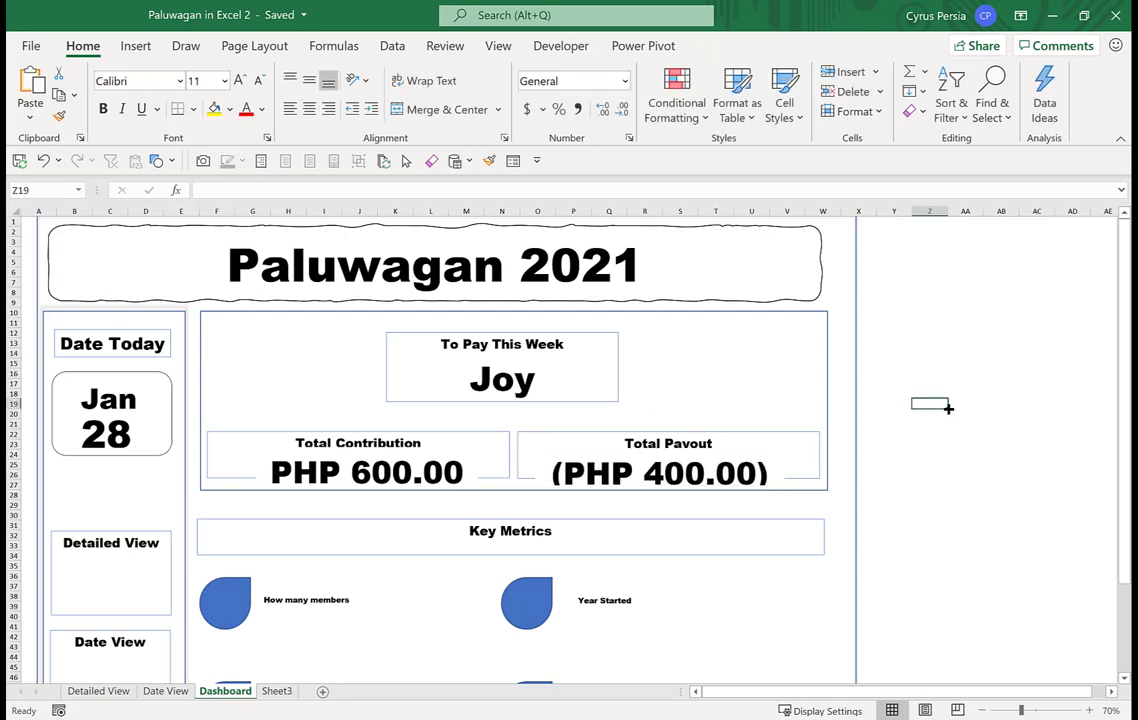
Select the How many members, Year Started, Number of Payouts and WeekNumber labels, centre them, and enlarge their text to 28 pt
scroll(948, 408, "down", 5)
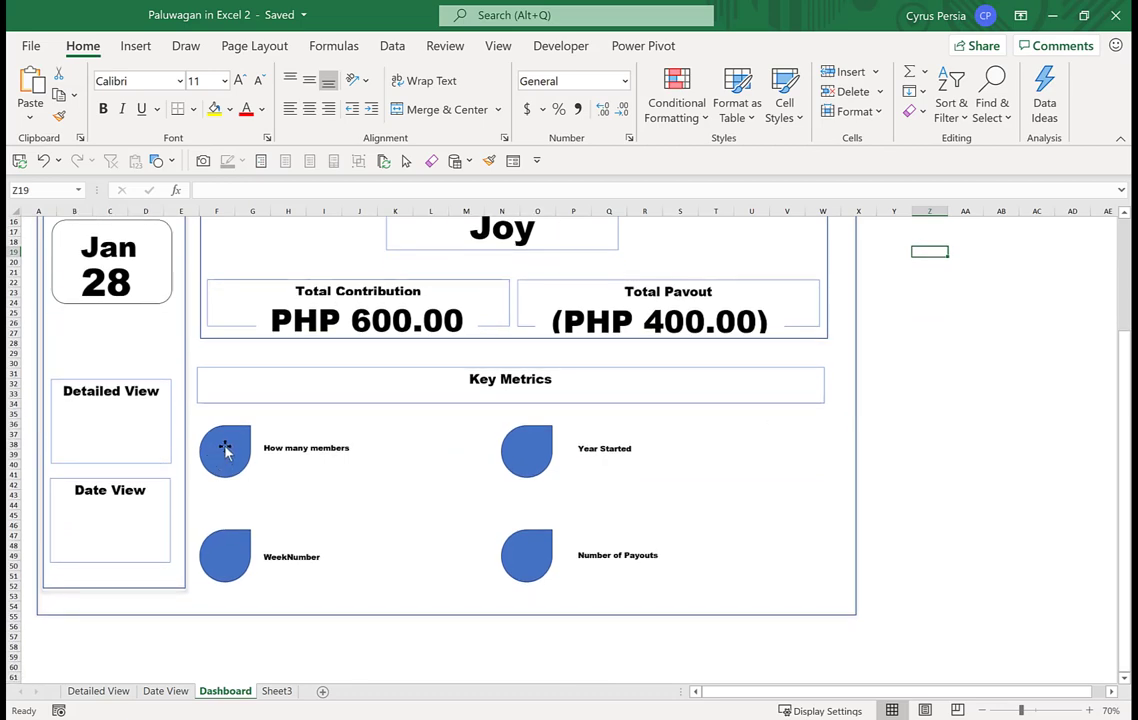
left_click(312, 452)
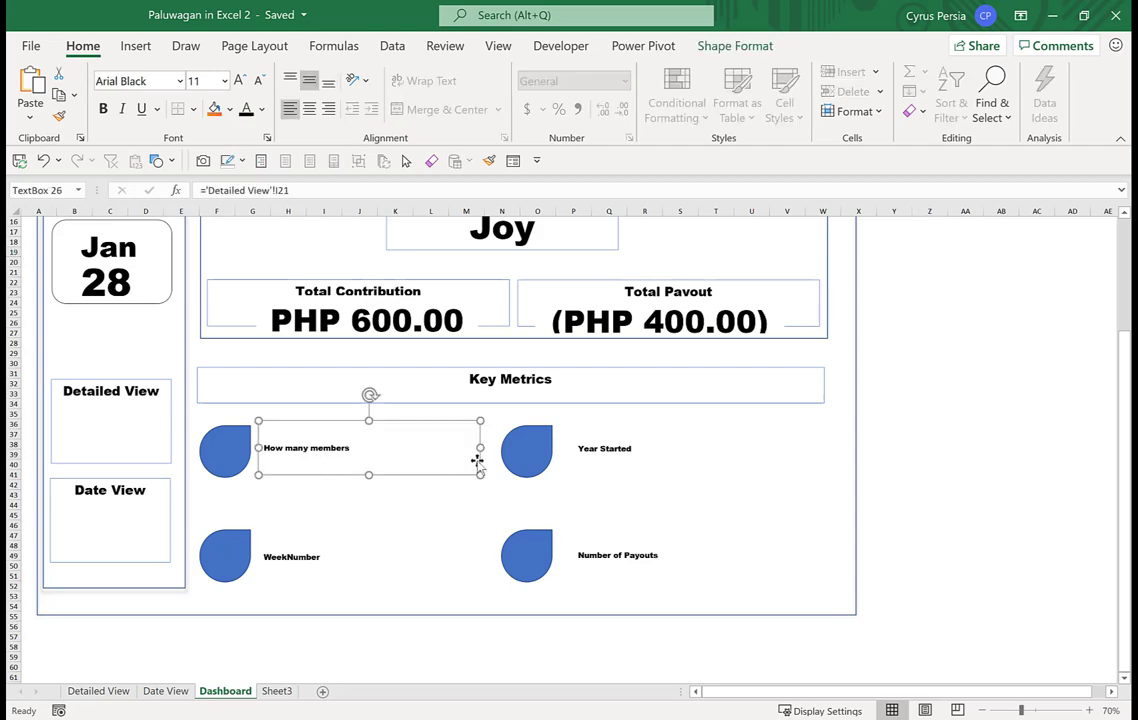
left_click(648, 450, "shift")
left_click(664, 567, "shift")
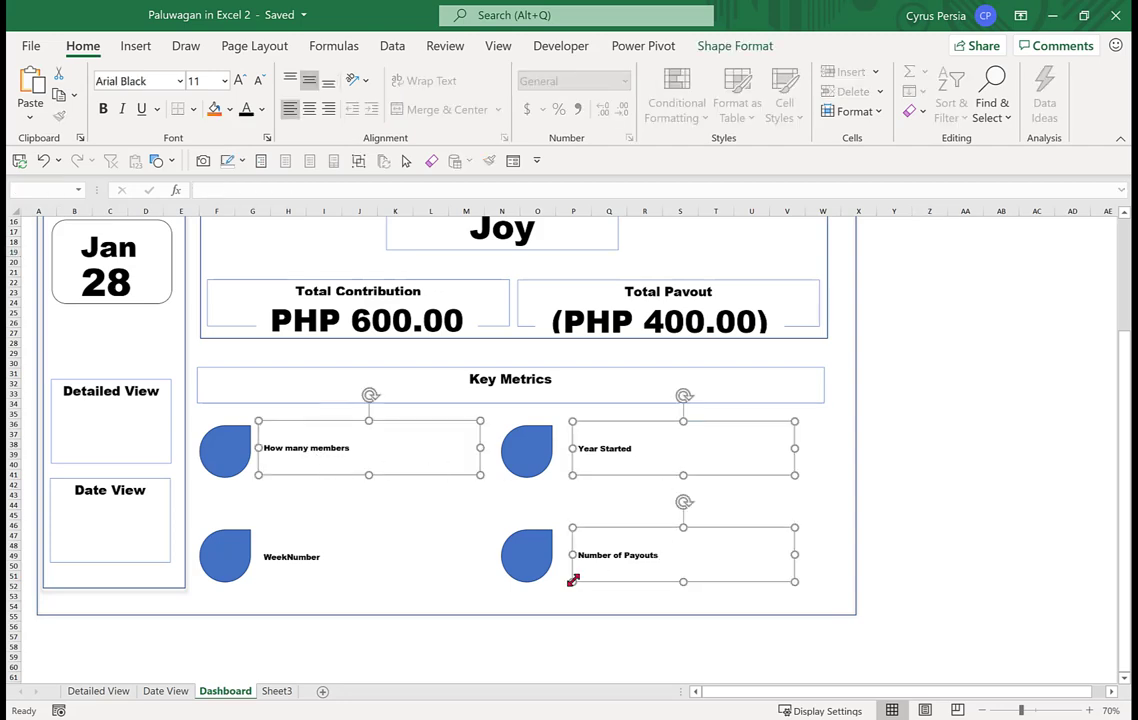
left_click(371, 544, "shift")
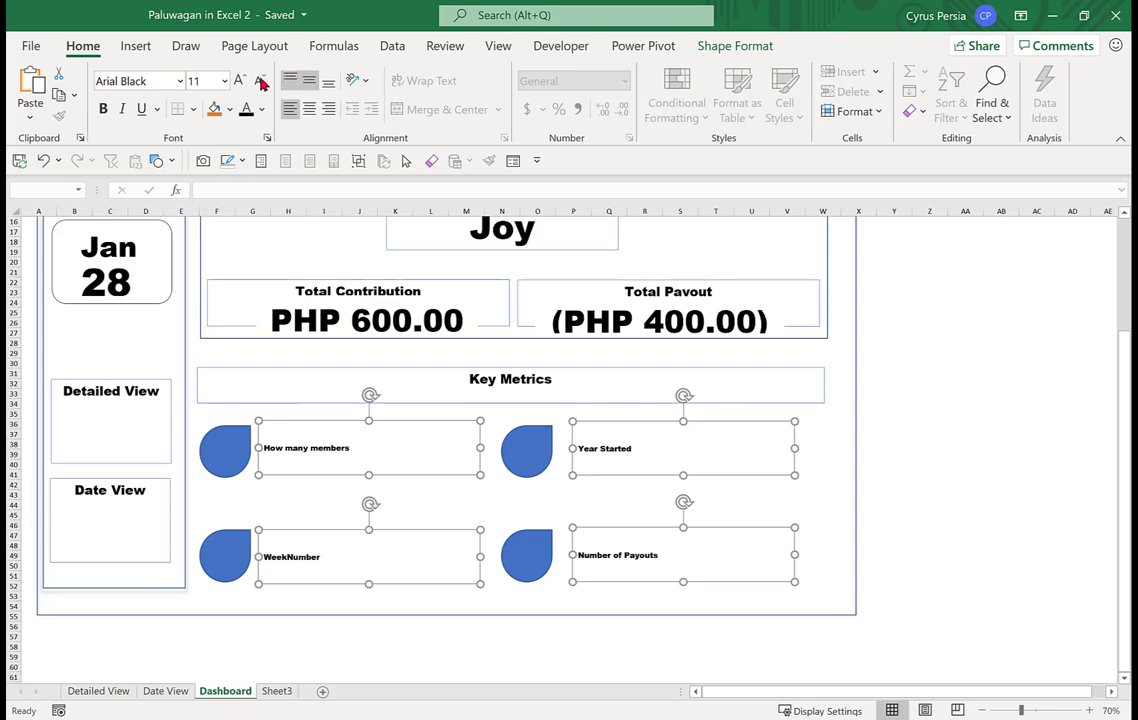
left_click(309, 110)
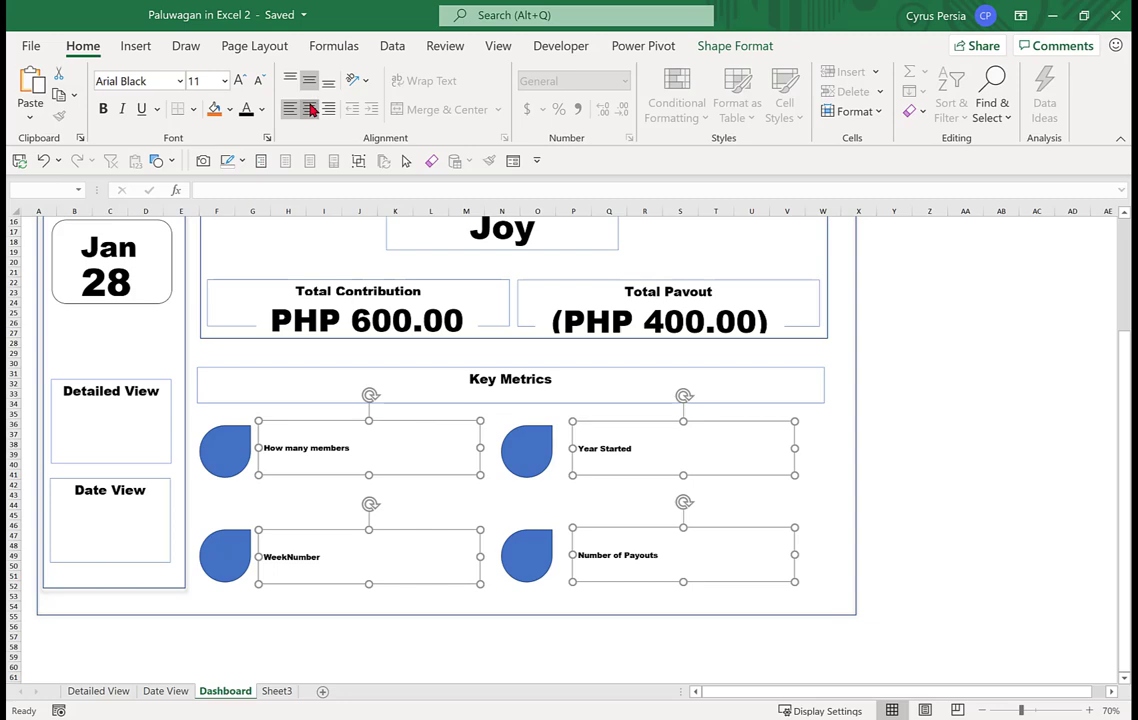
left_click(240, 81)
left_click(240, 81)
left_click(240, 81)
left_click(240, 81)
left_click(240, 81)
left_click(240, 81)
left_click(240, 81)
left_click(240, 81)
Shrink the labels to 24 pt, then add a members-circle text box linked to Detailed View J21
left_click(258, 81)
left_click(258, 81)
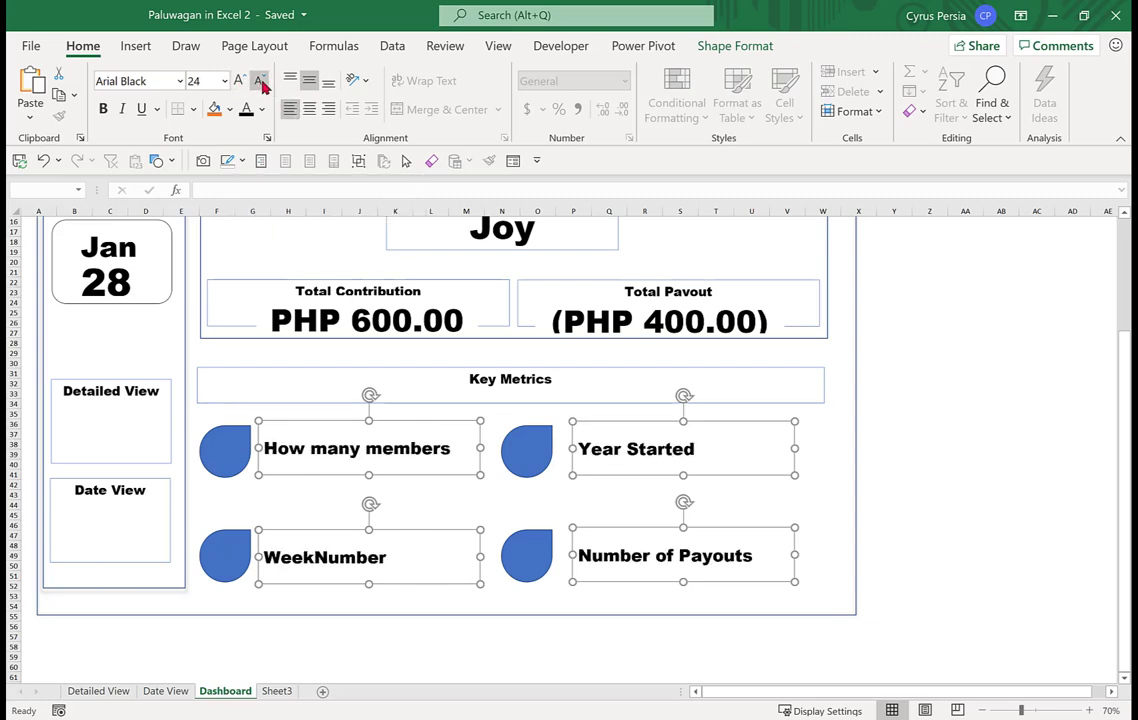
left_click(965, 423)
left_click(136, 46)
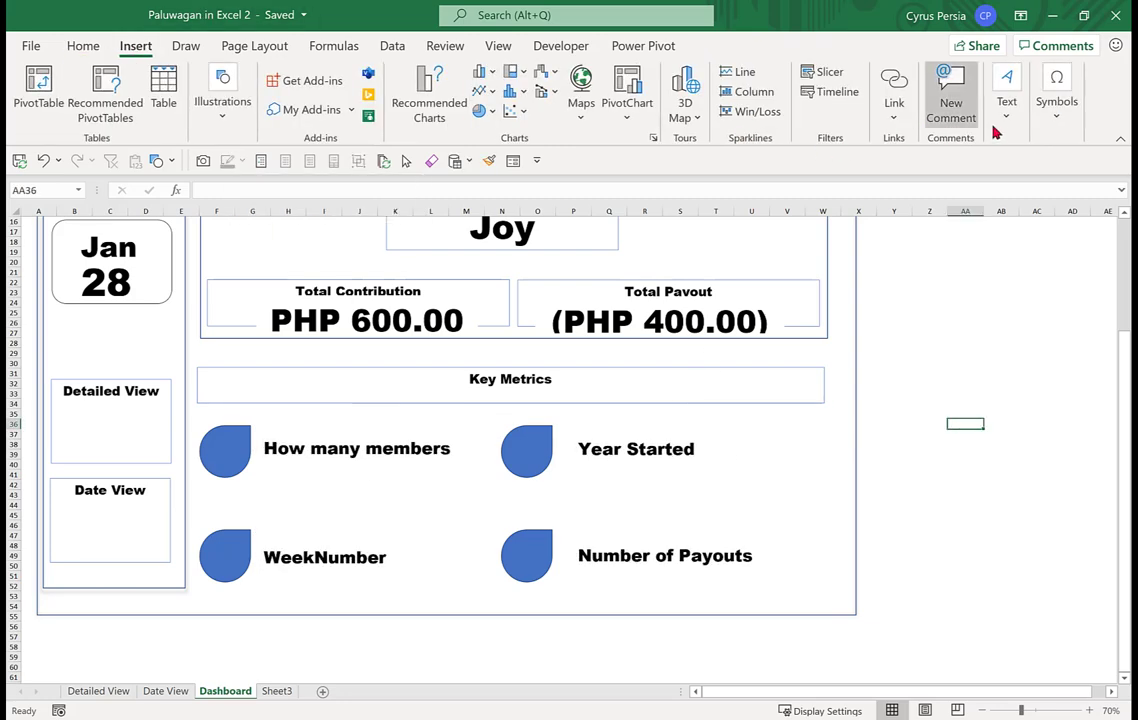
left_click(1007, 100)
left_click(922, 166)
left_click(231, 462)
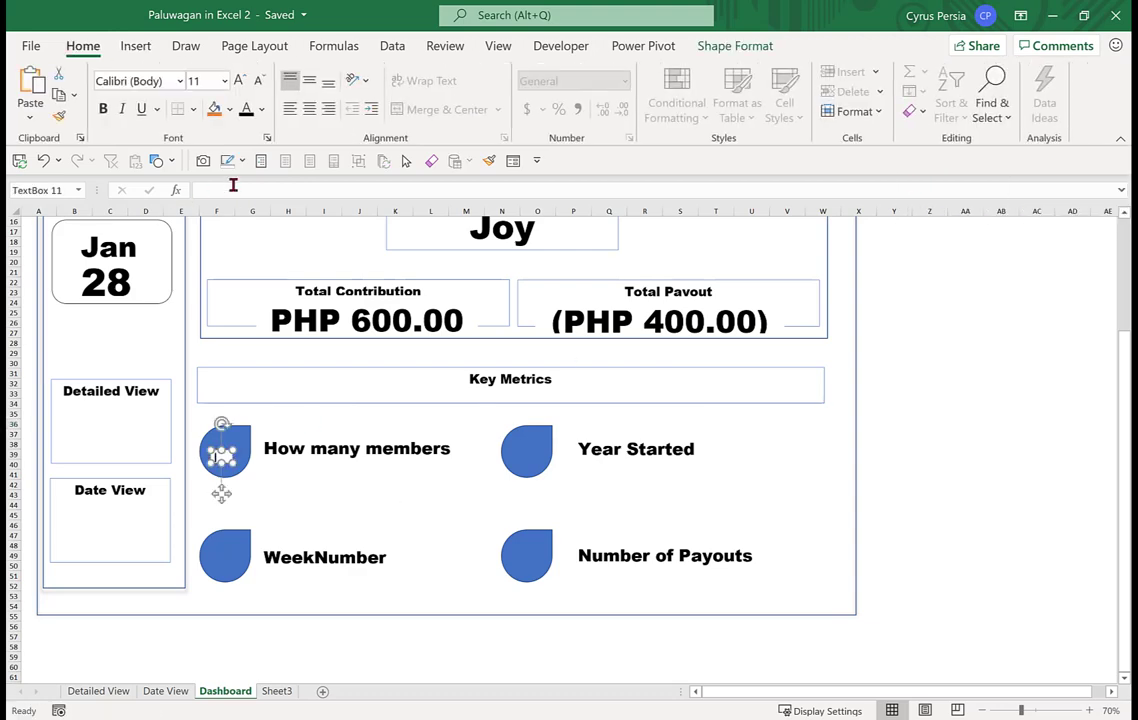
left_click(234, 190)
type("=")
left_click(95, 691)
left_click(899, 511)
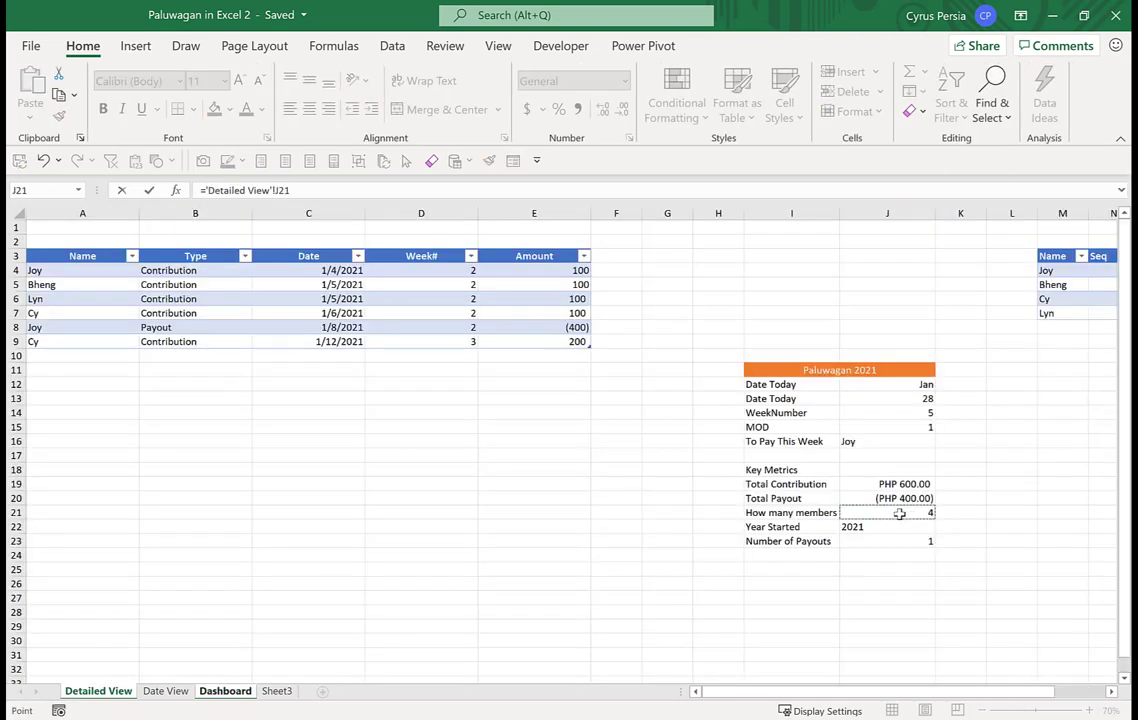
key("Return")
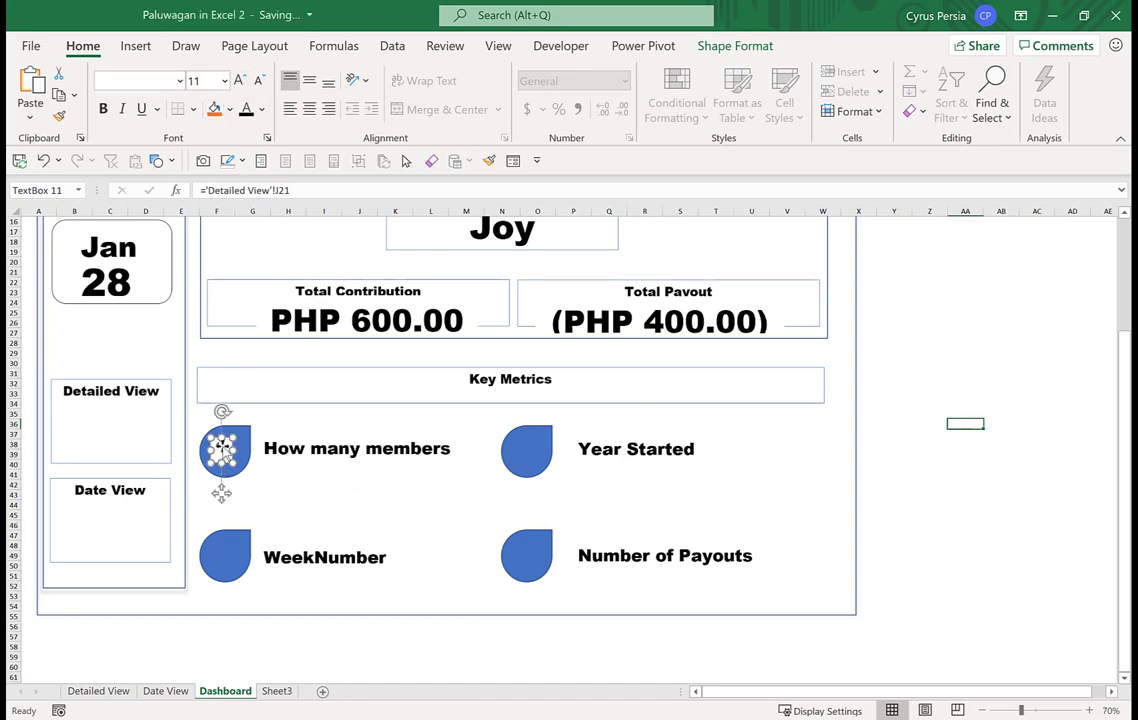
Make the 4 Arial Black at 32 pt and centre its box on the circle
left_click(150, 82)
type("Arial Black")
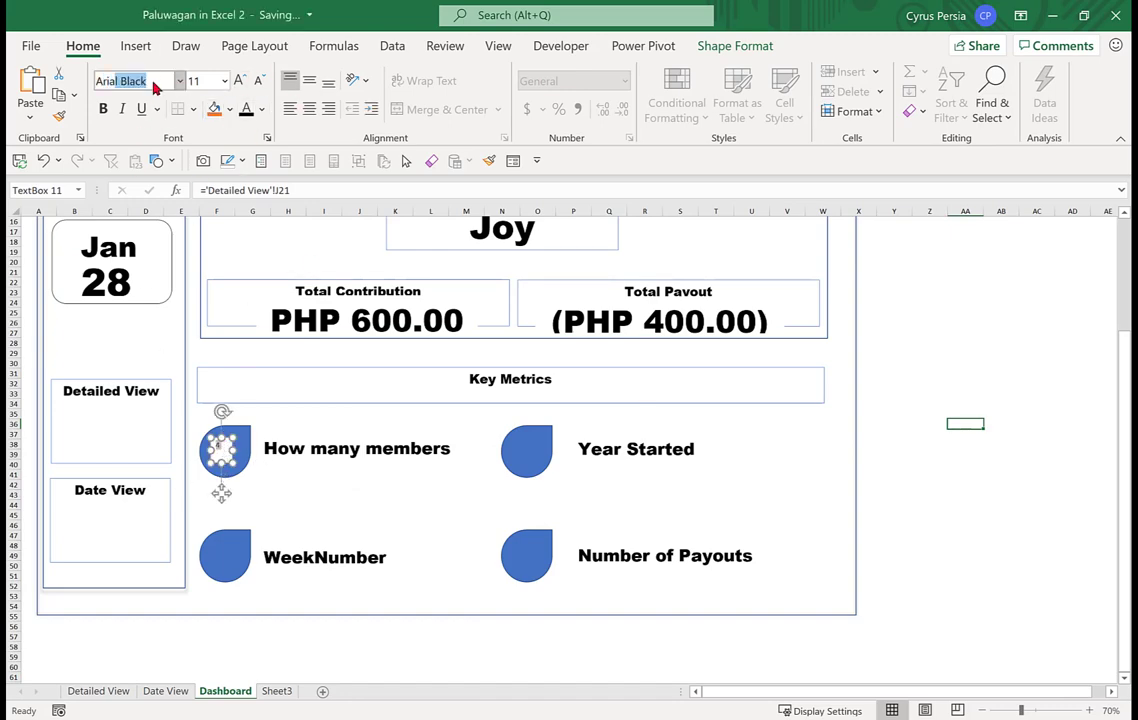
key("Return")
left_click(239, 80)
left_click(239, 80)
left_click(239, 80)
left_click(239, 80)
left_click(239, 80)
left_click(239, 80)
left_click(239, 80)
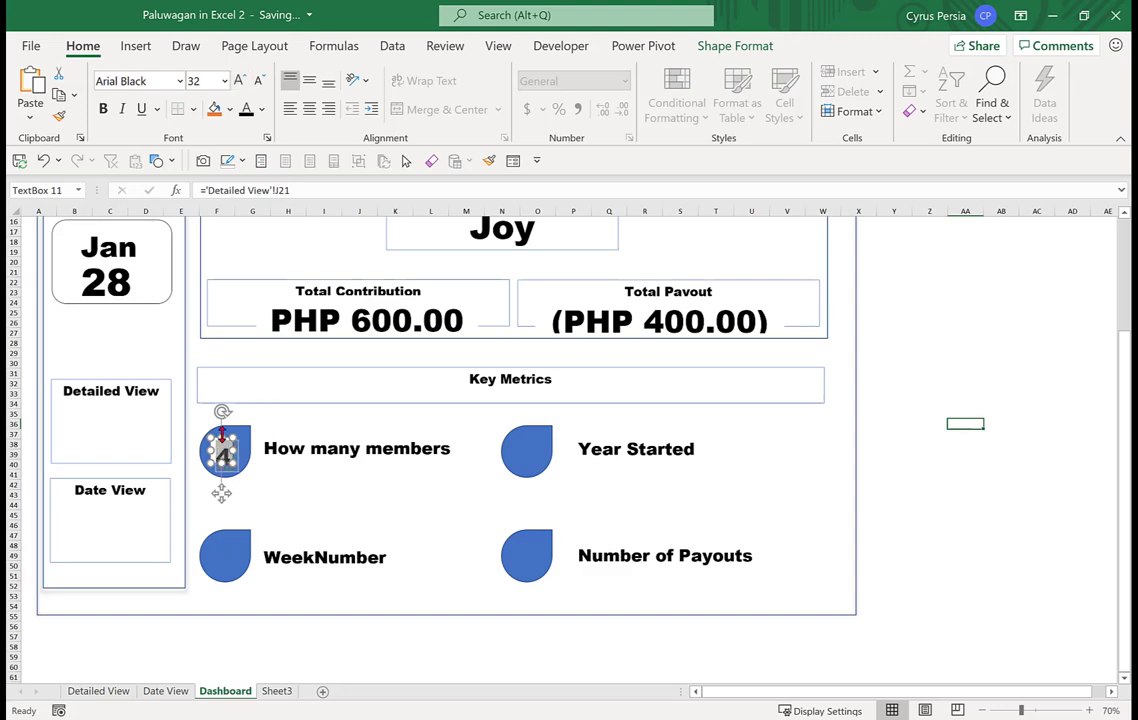
left_click(222, 432)
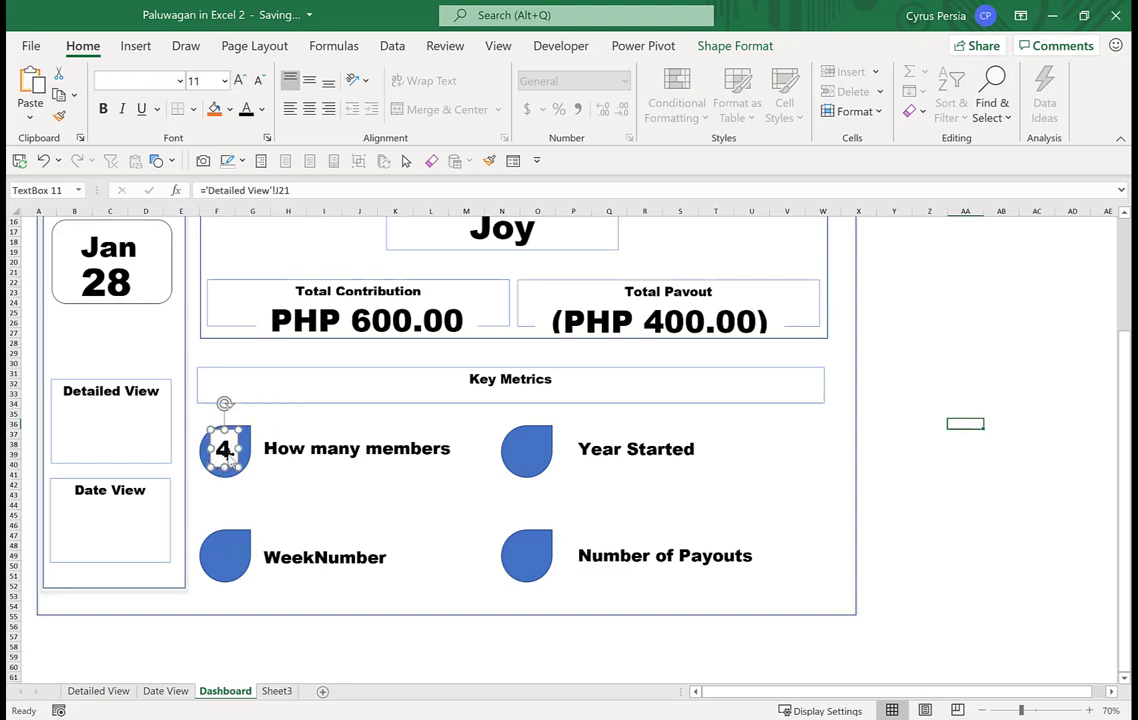
left_click_drag(224, 463, 226, 466)
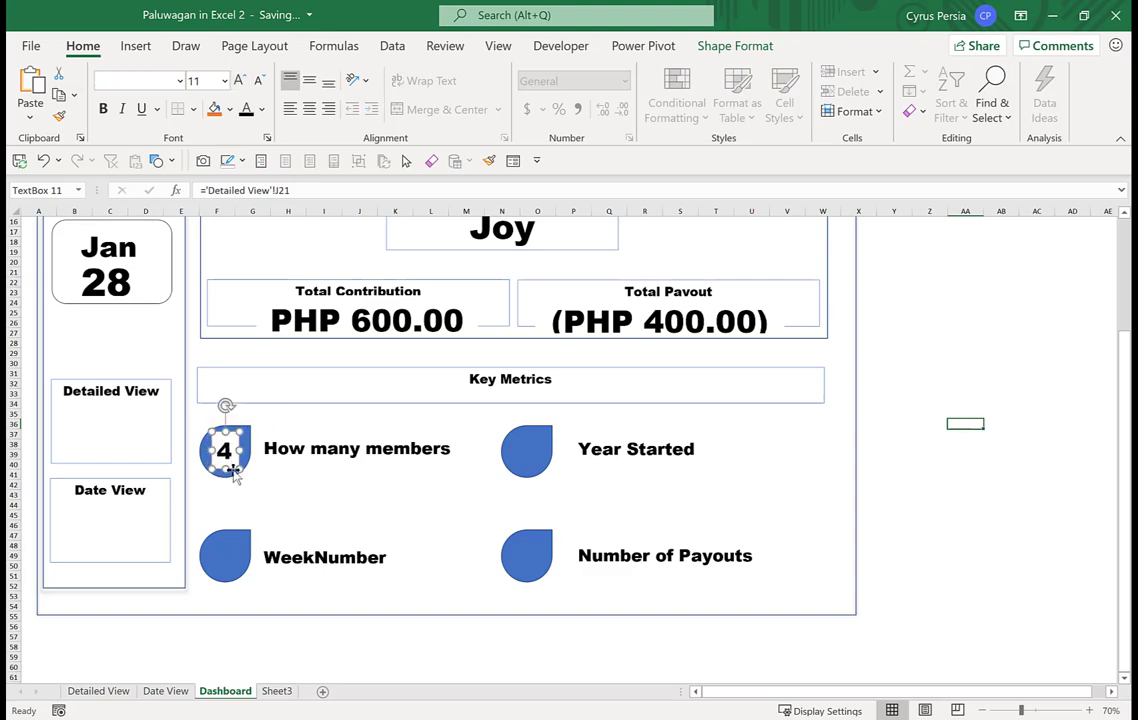
Give the 4 text box no outline and no fill
left_click(242, 161)
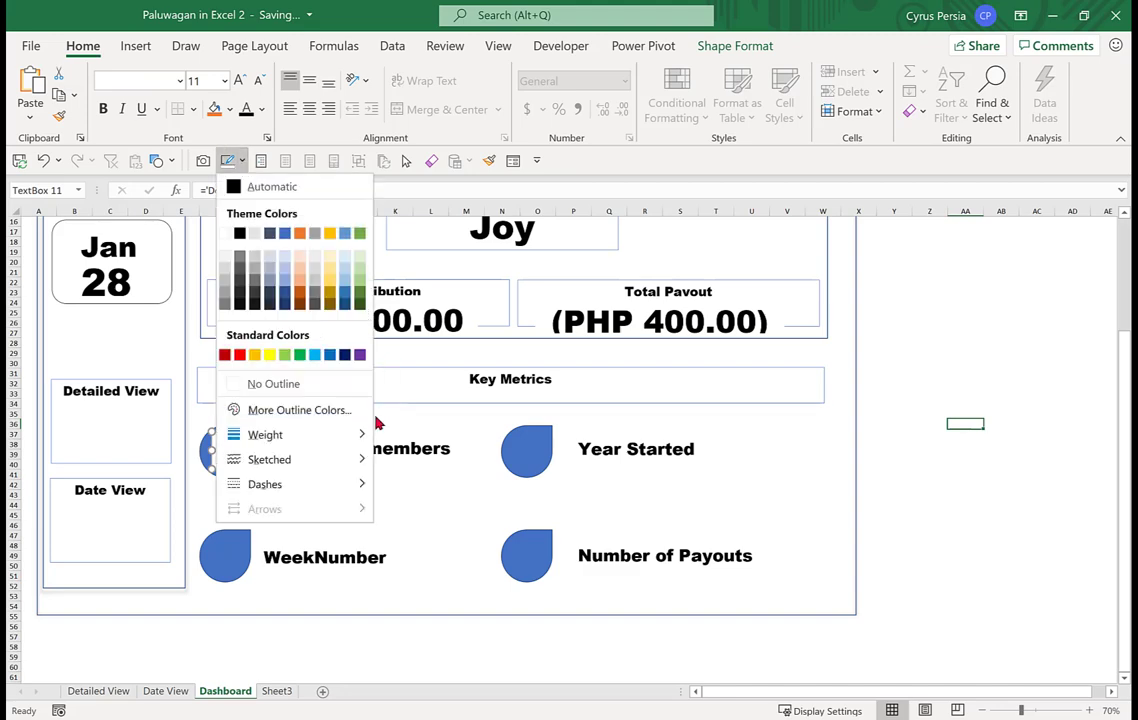
left_click(330, 384)
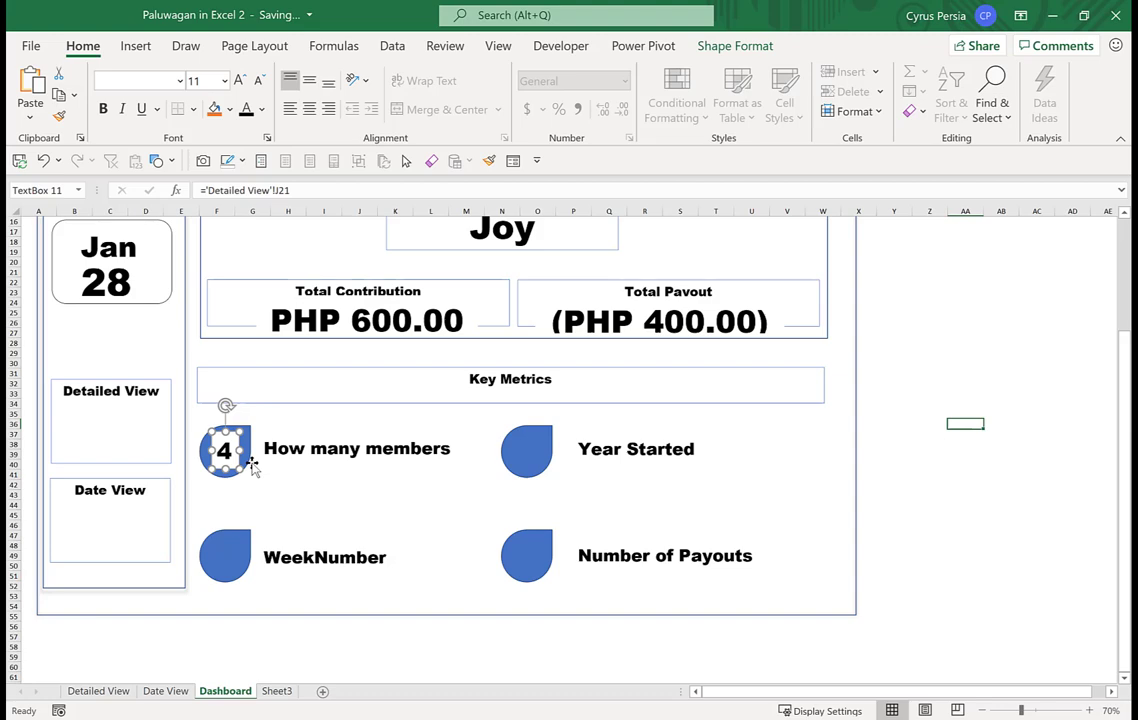
key("ctrl+1")
left_click(1010, 314)
left_click(1016, 340)
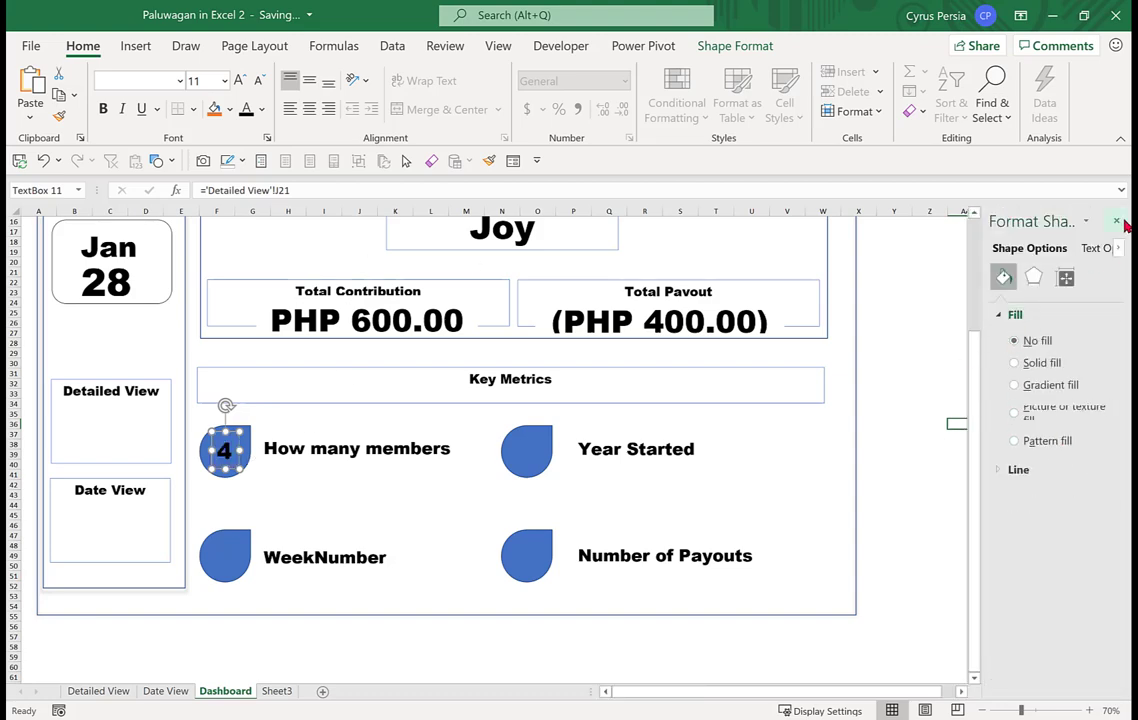
left_click(1116, 221)
Place a copy of the 4 text box on the Year Started circle
left_click(678, 428)
left_click(205, 438)
left_click(222, 450)
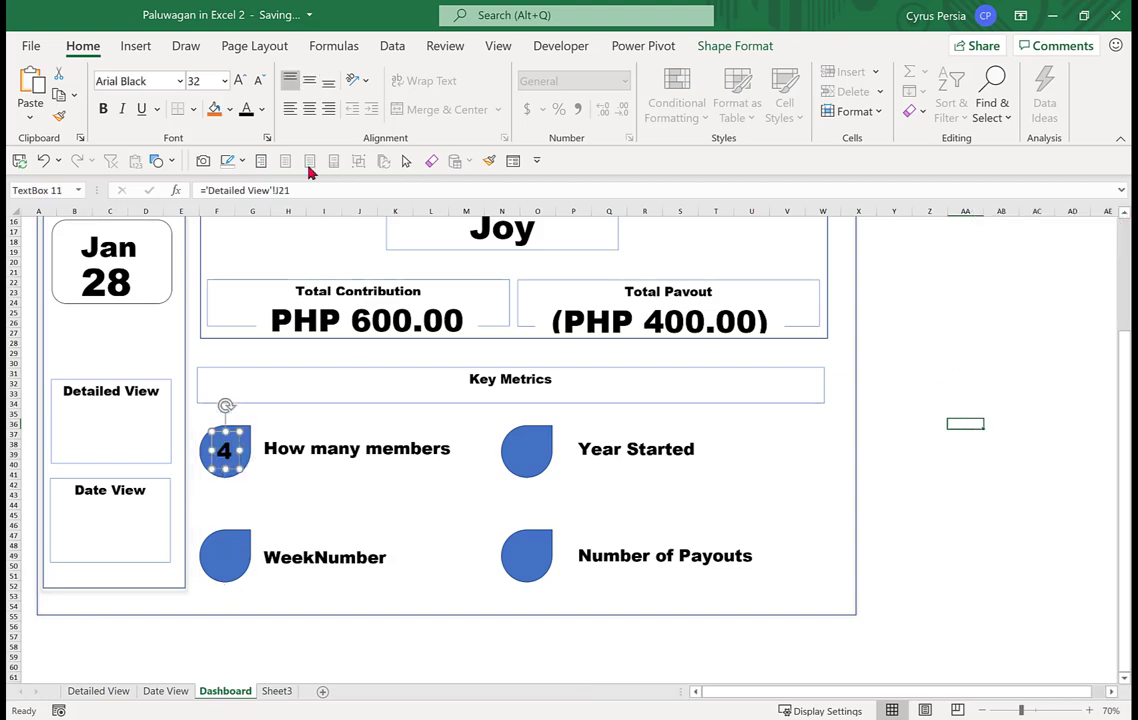
left_click(236, 160)
left_click(249, 378)
left_click(323, 500)
key("ctrl+z")
left_click_drag(230, 455, 544, 552)
Copy the 4 box onto the other circles and link Year Started to Detailed View J22
left_click_drag(228, 455, 222, 561)
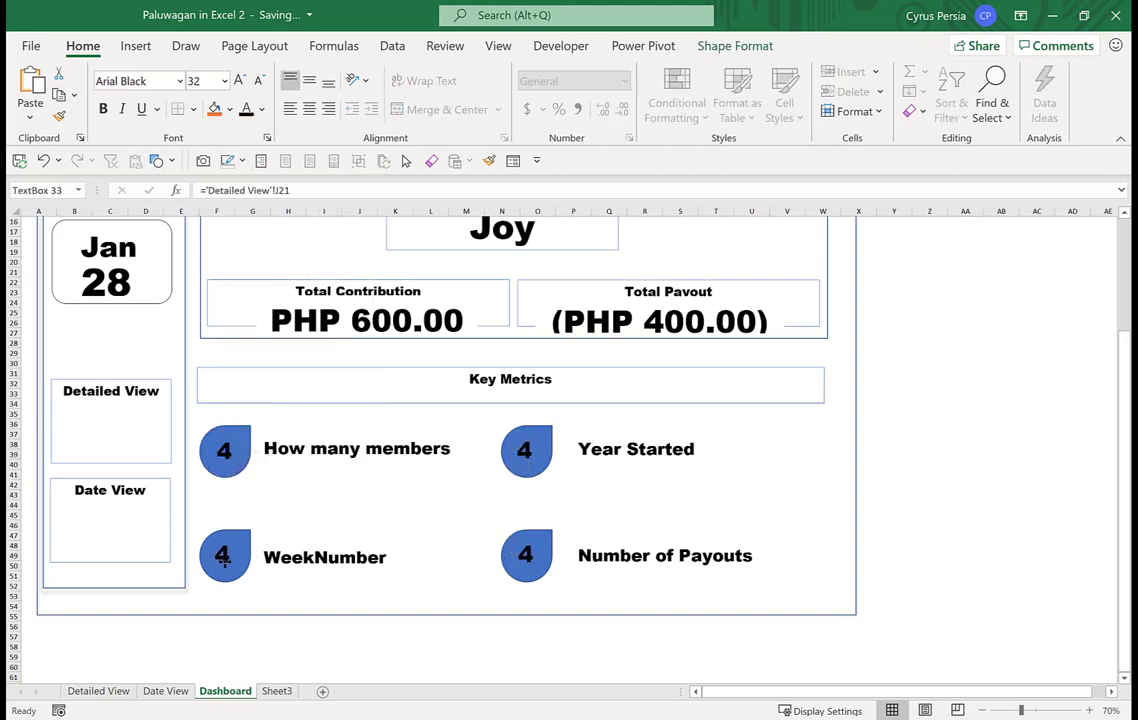
left_click(646, 493)
left_click(526, 449)
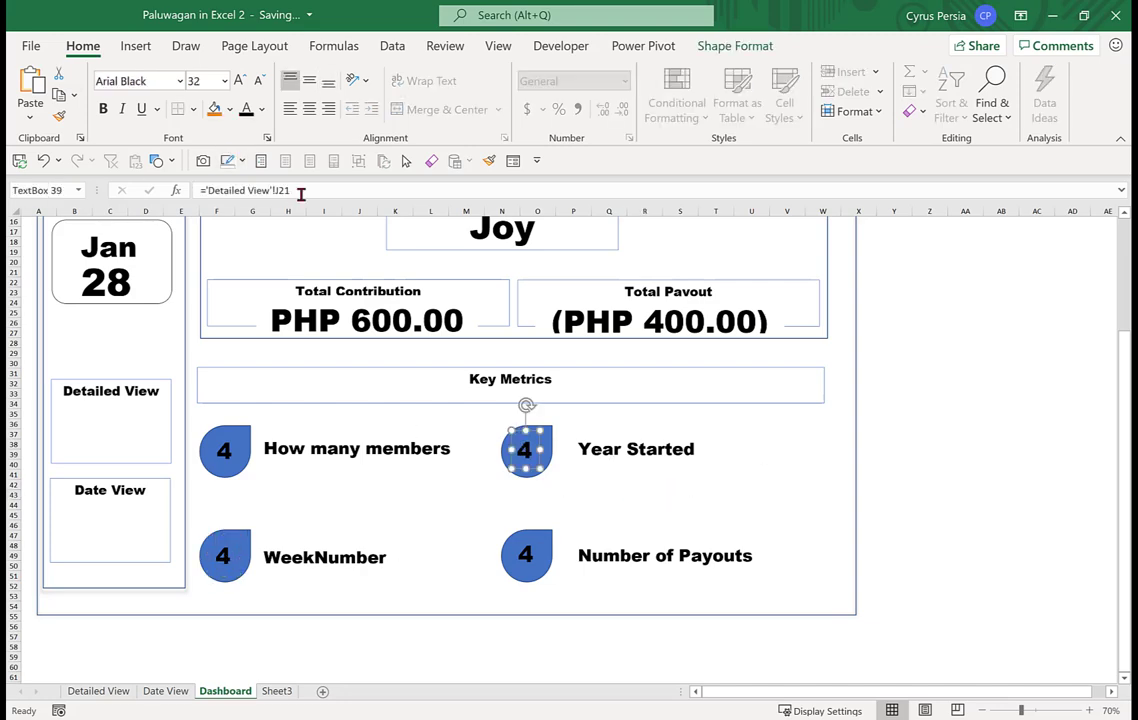
left_click_drag(300, 190, 195, 190)
type("=")
left_click(98, 691)
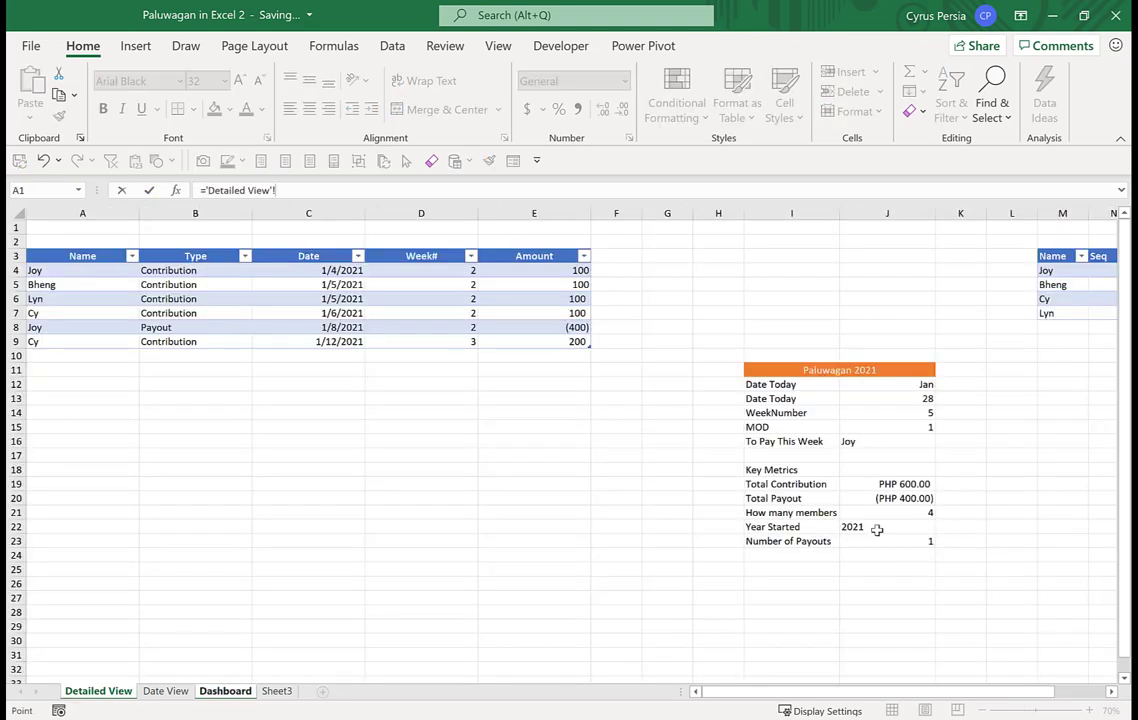
left_click(876, 530)
key("Return")
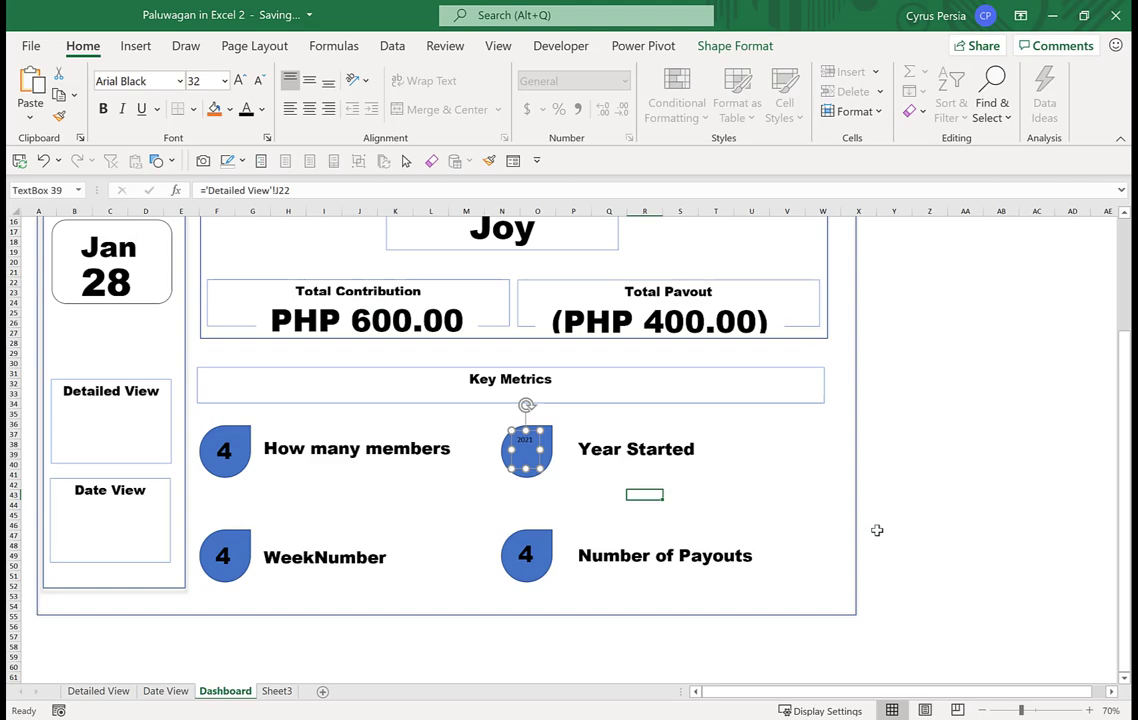
left_click(763, 442)
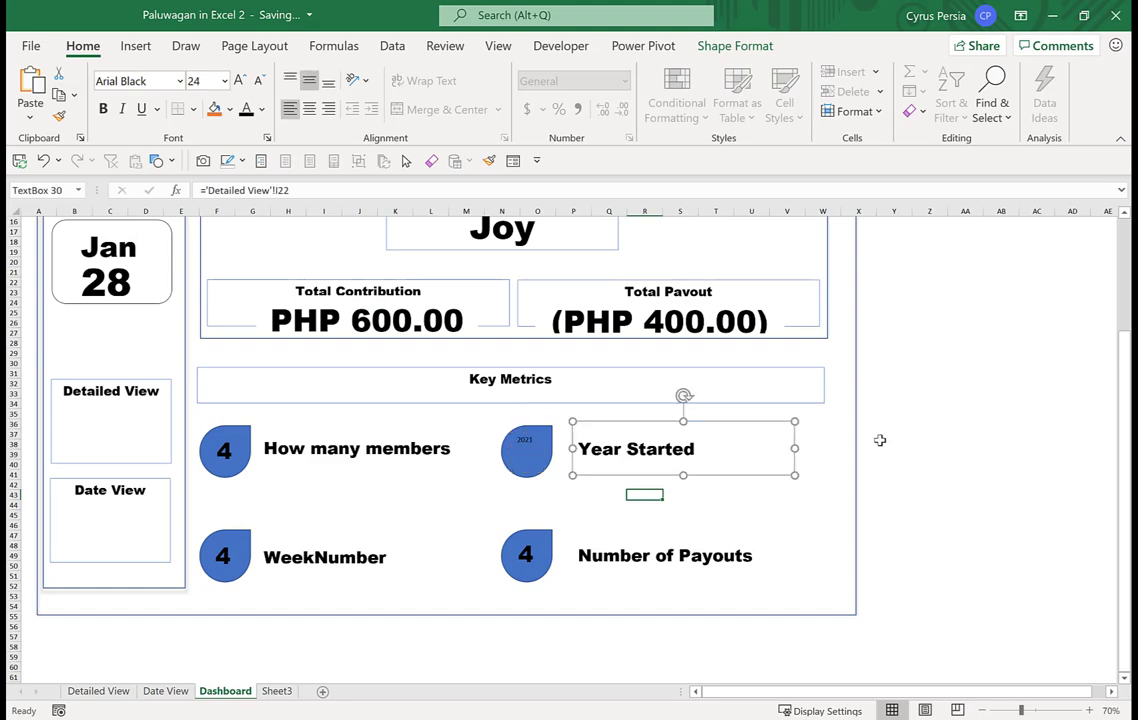
left_click(965, 423)
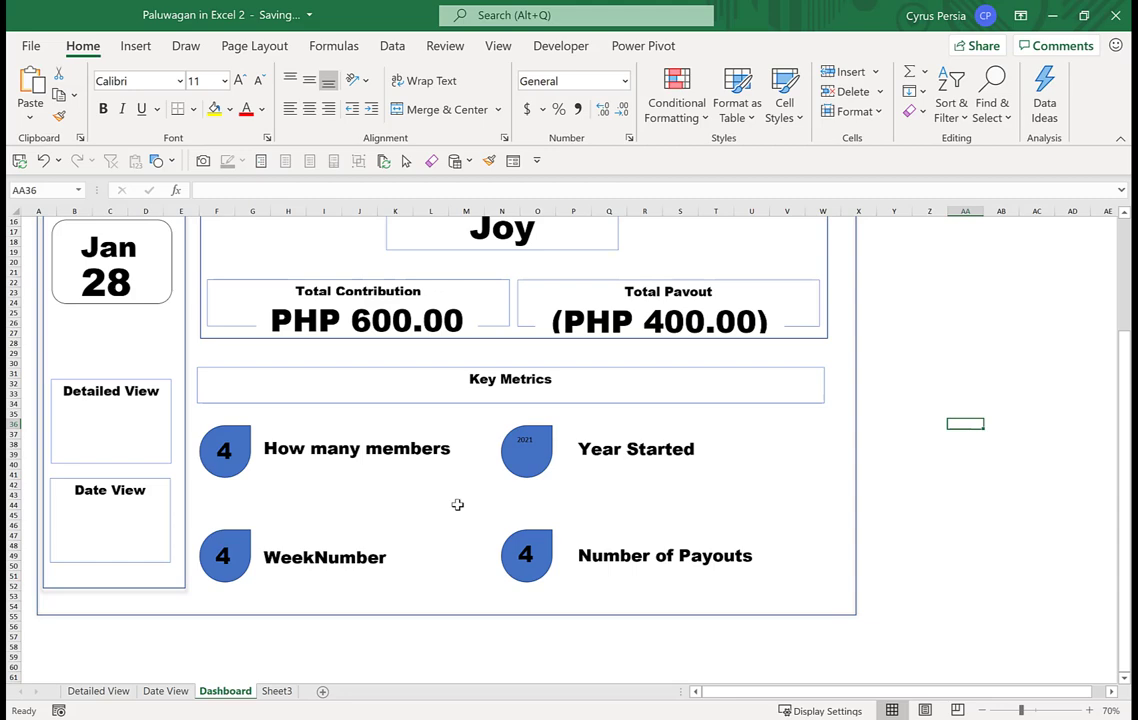
Link the WeekNumber circle to Detailed View cell J14
left_click(224, 556)
left_click(322, 189)
key("ctrl+a")
type("=")
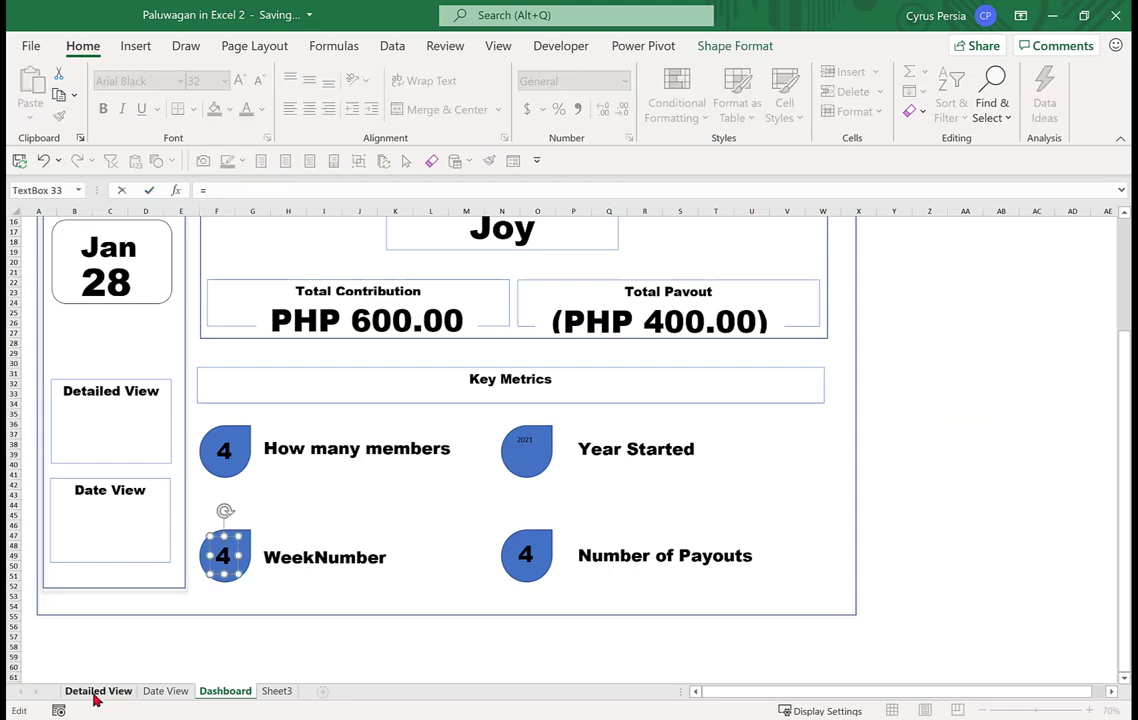
left_click(98, 691)
left_click(893, 412)
key("Return")
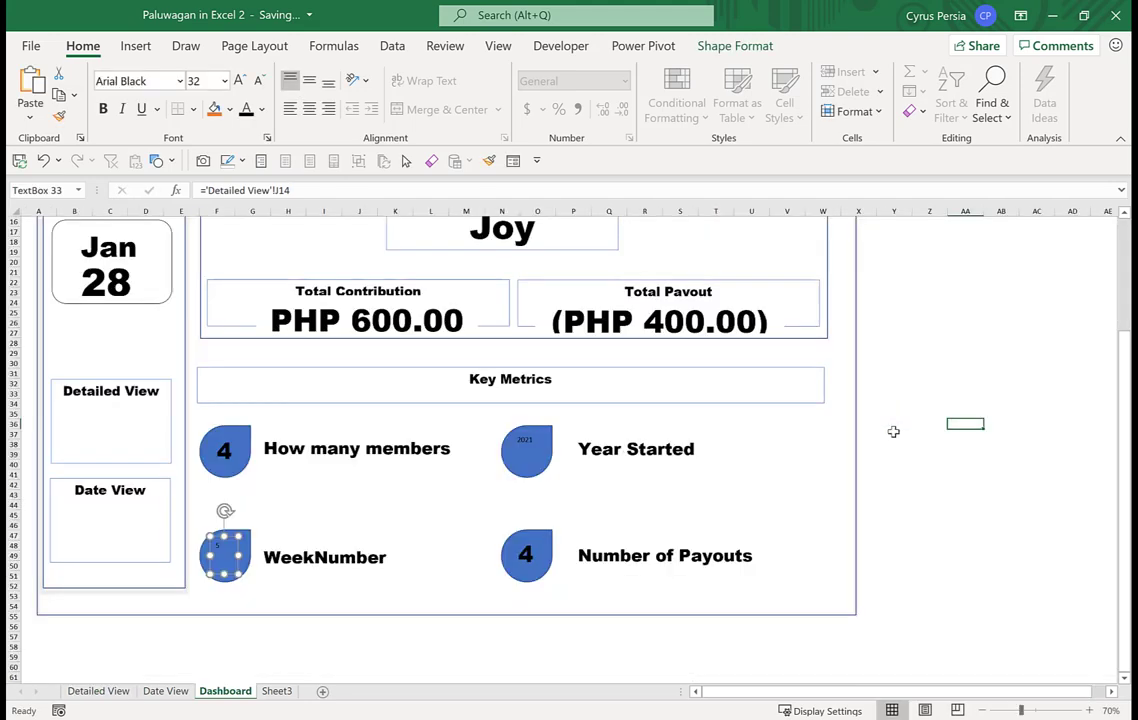
Link the Number of Payouts circle to Detailed View cell J23
left_click(526, 553)
left_click(330, 190)
key("ctrl+a")
type("=")
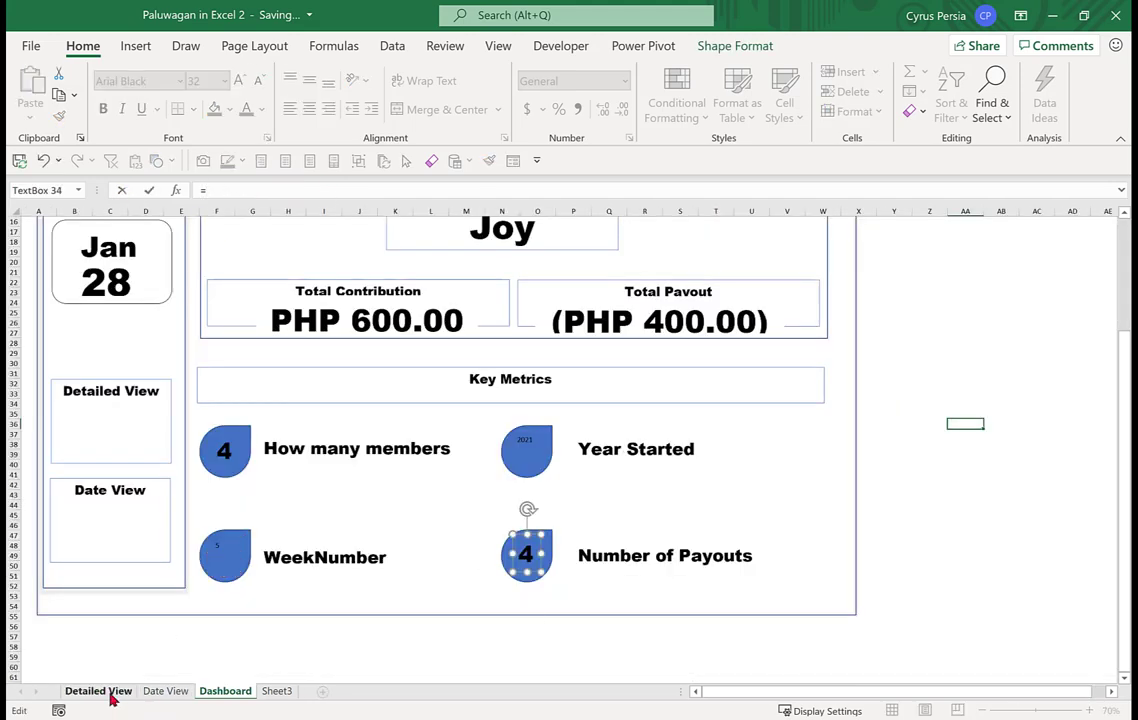
left_click(100, 691)
left_click(899, 540)
key("Return")
Give Year Started, Number of Payouts and WeekNumber the members circle's large bold number format
left_click(222, 450)
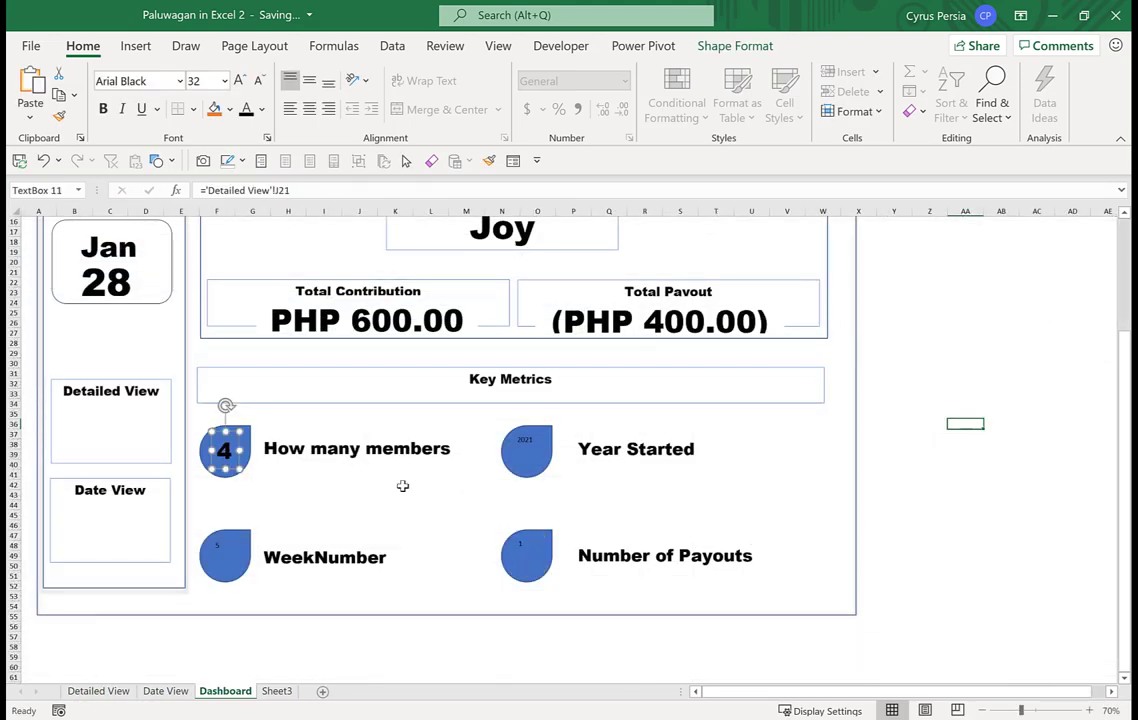
left_click(526, 450)
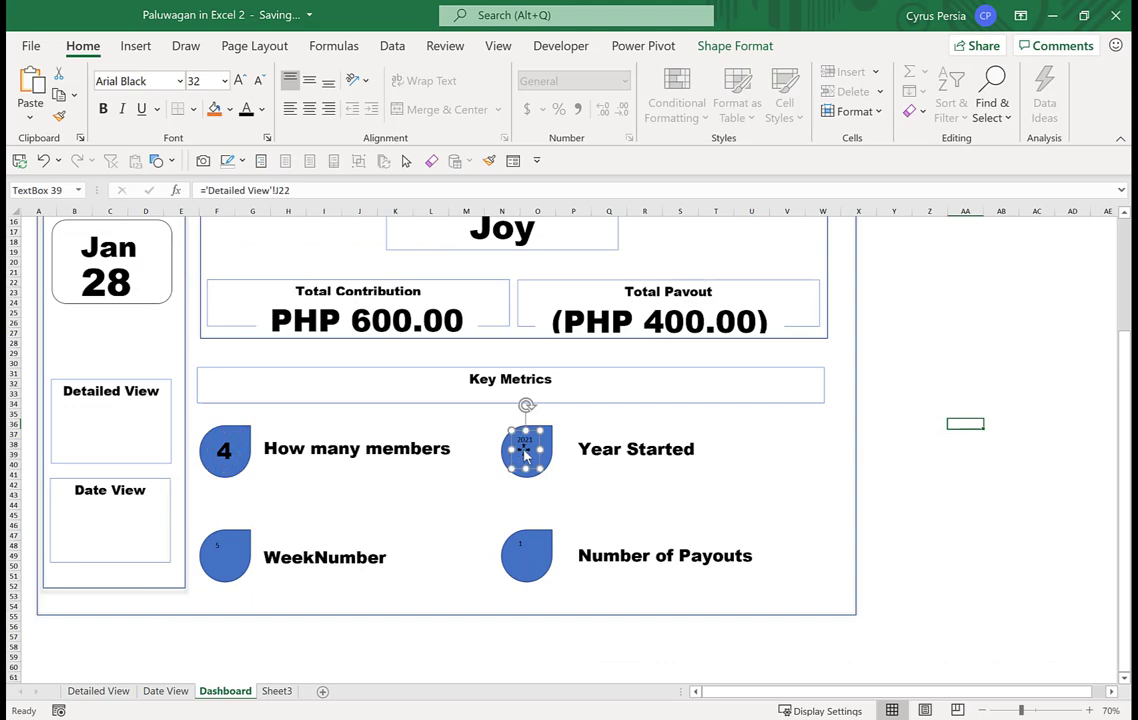
left_click(527, 566)
key("F4")
left_click(232, 557)
key("F4")
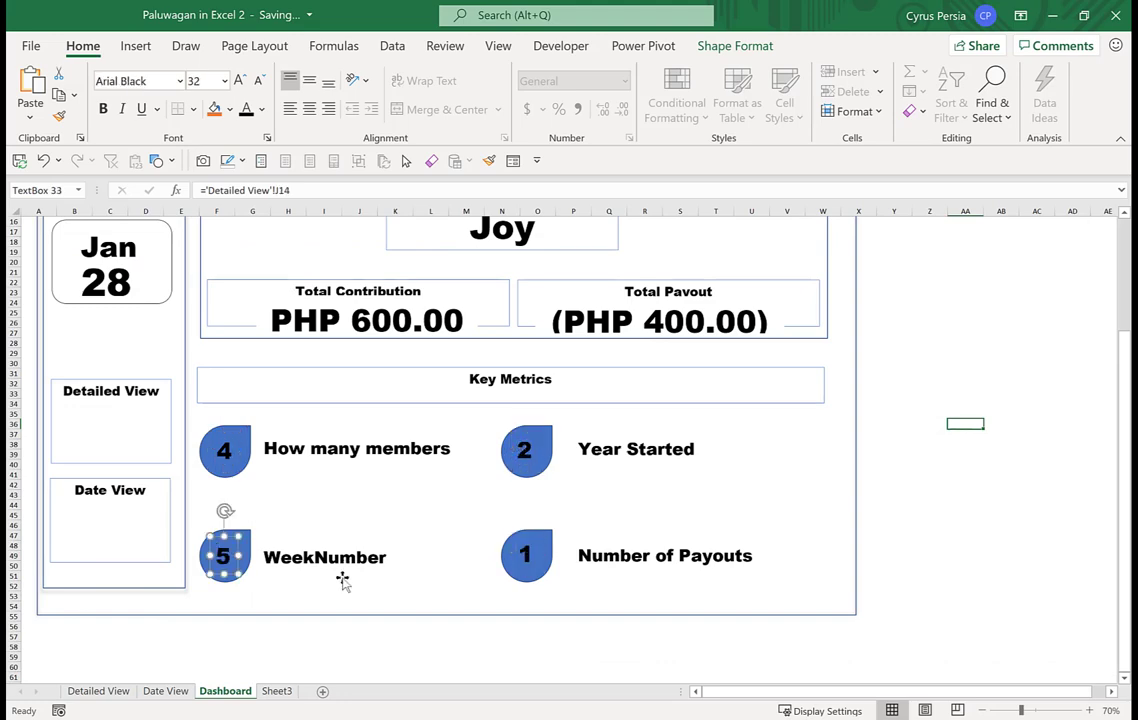
left_click(930, 474)
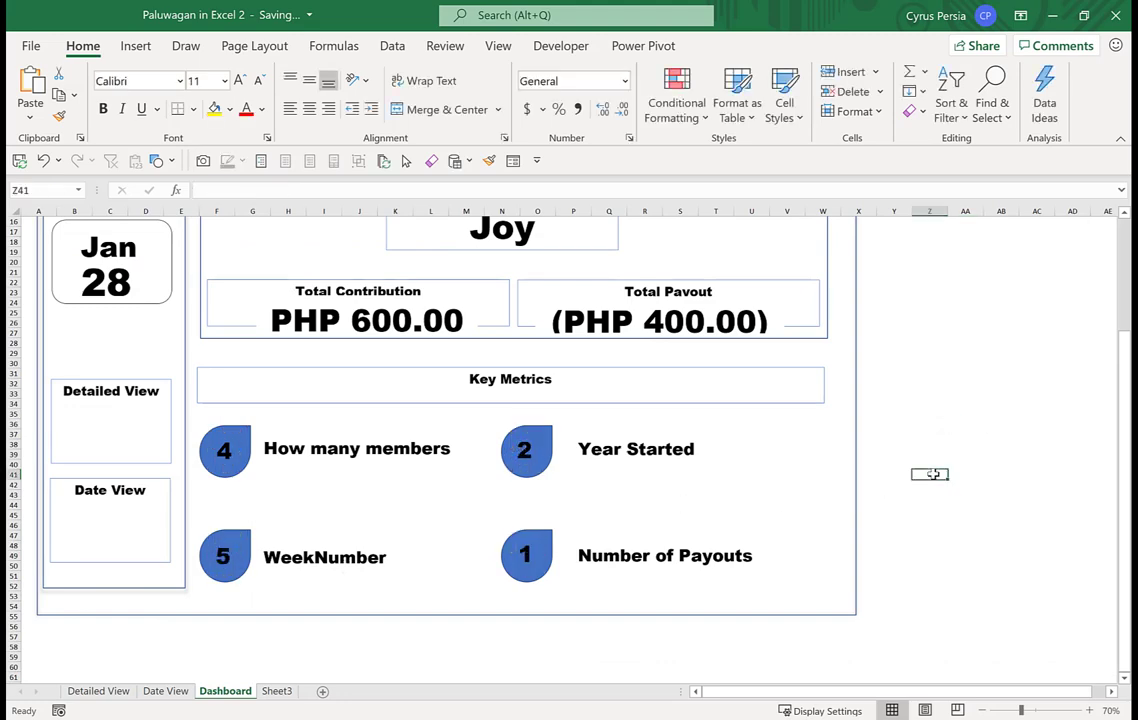
left_click(224, 450)
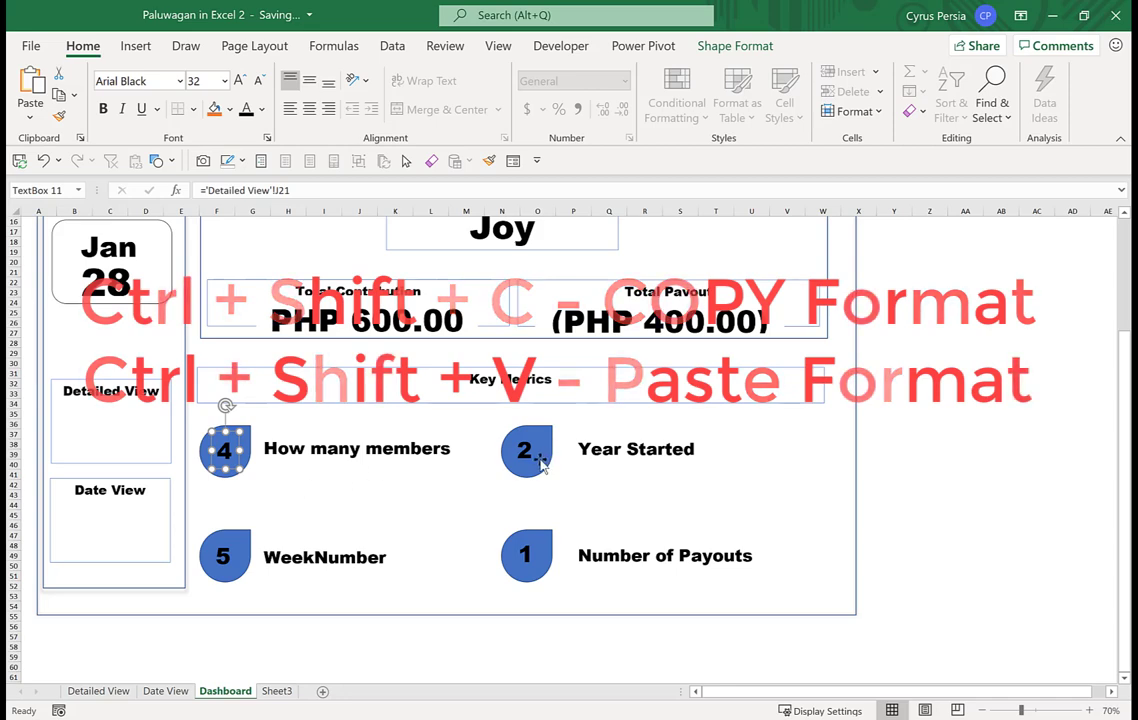
left_click(943, 432)
scroll(163, 413, "up", 1)
Hyperlink the Detailed View box to the Detailed View sheet and test it
left_click(163, 413)
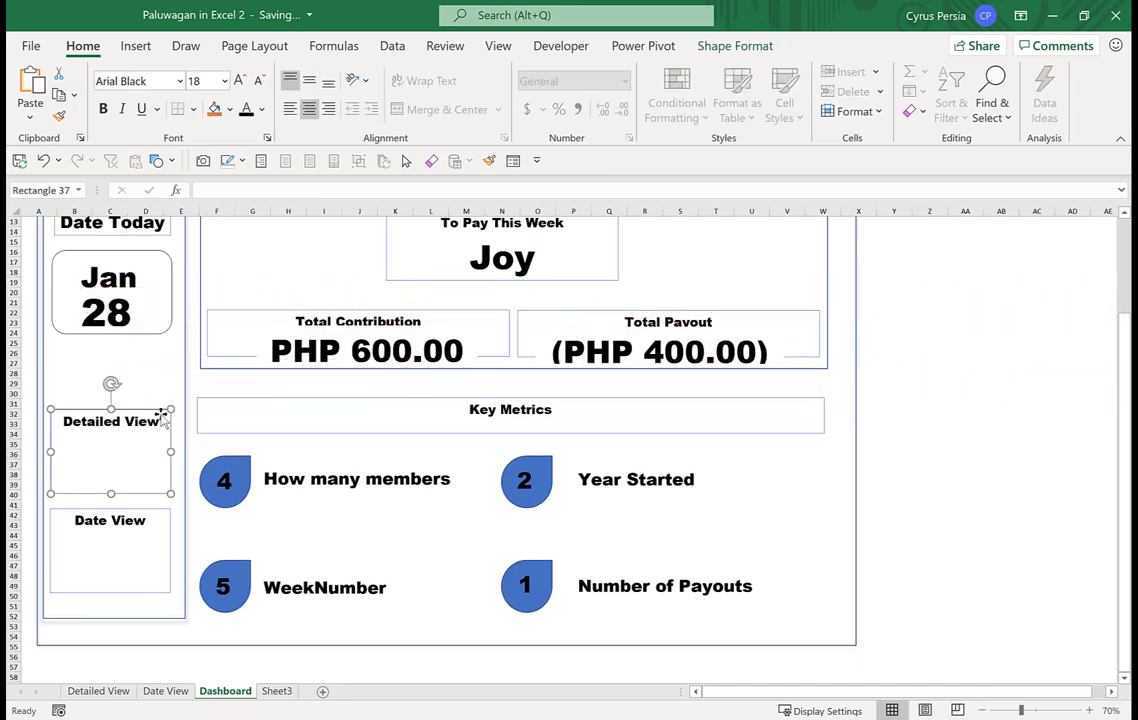
right_click(161, 412)
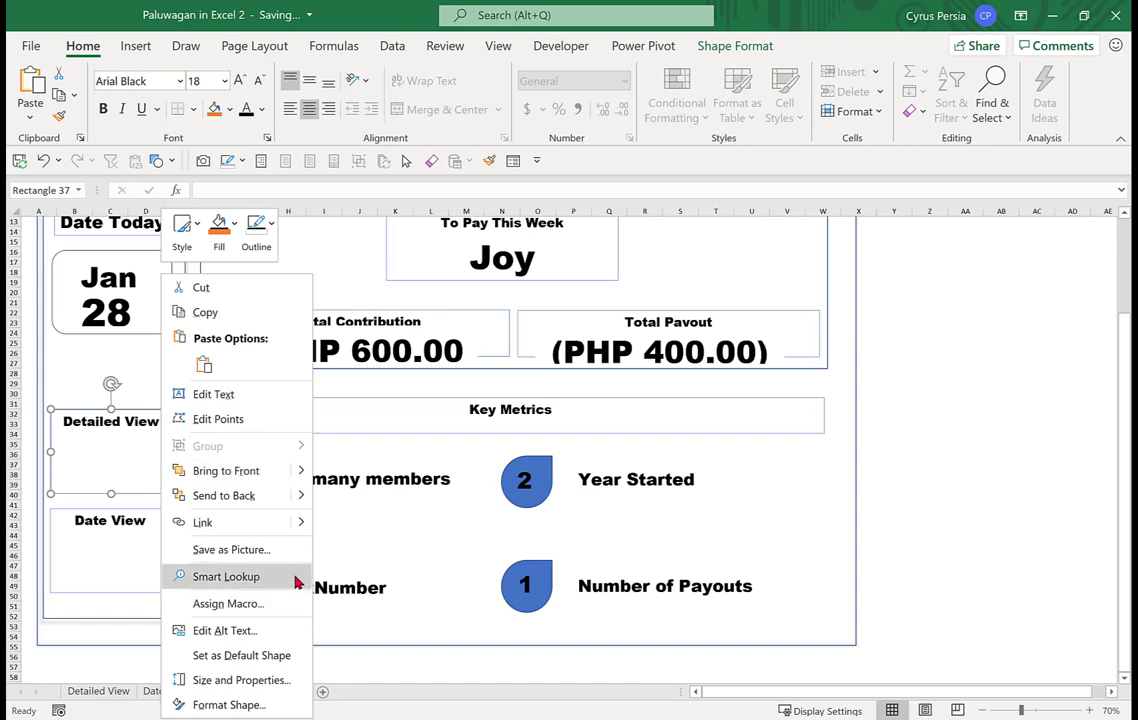
mouse_move(297, 521)
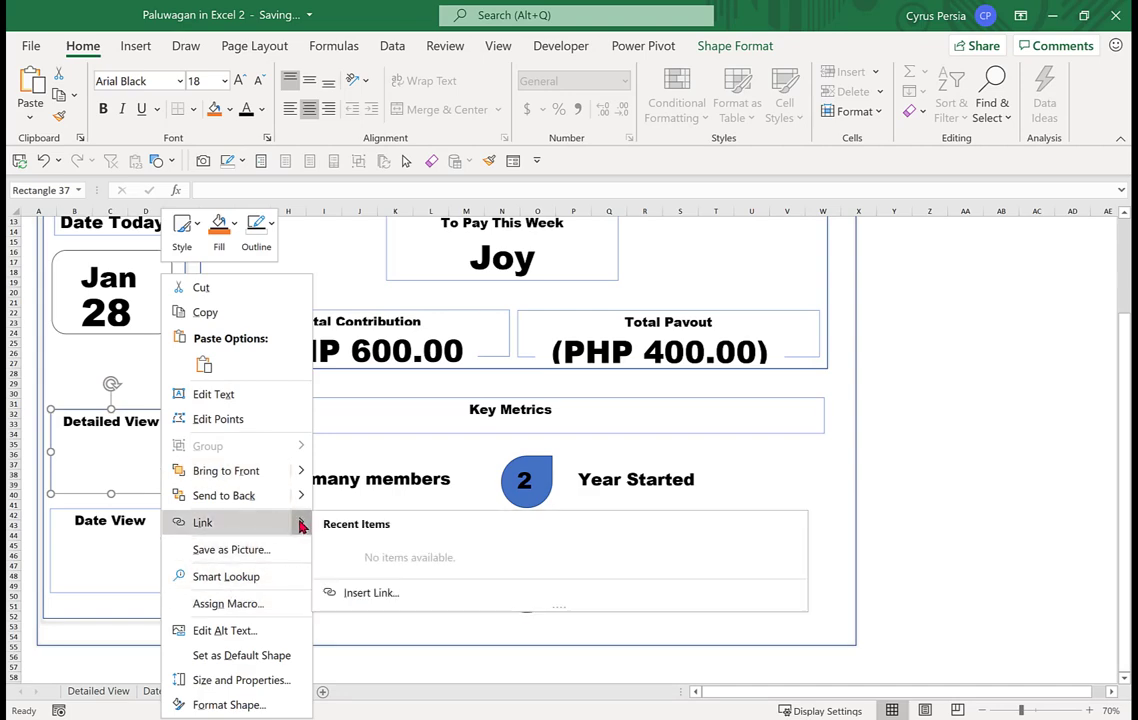
left_click(368, 593)
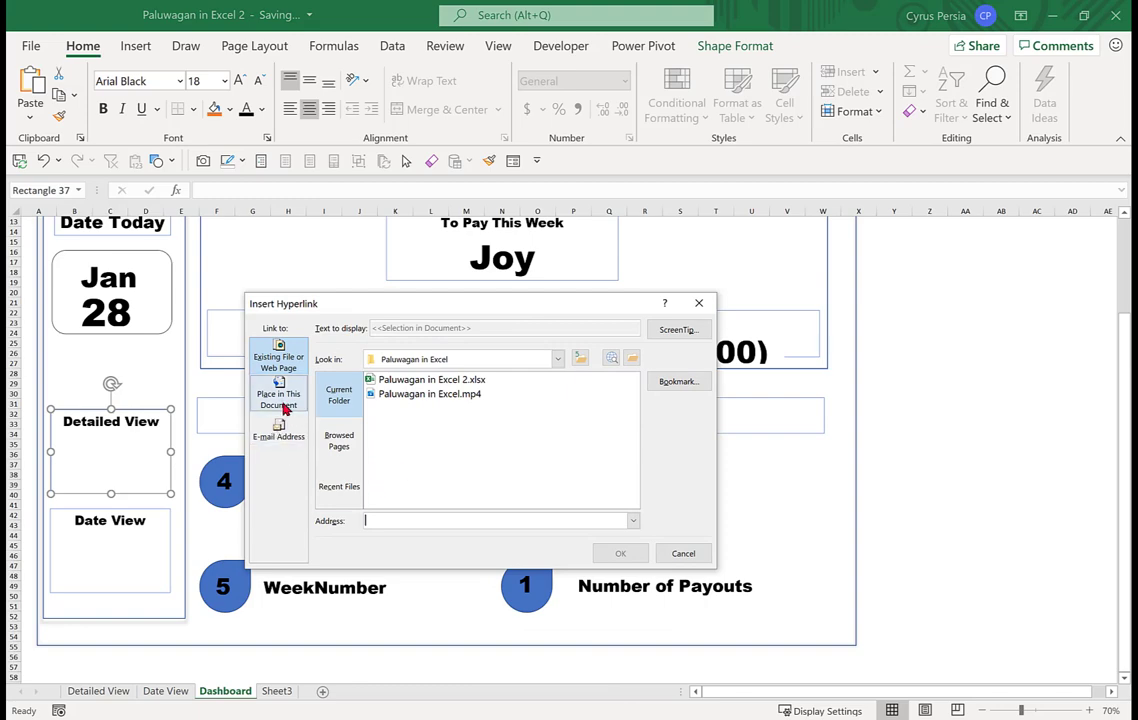
left_click(283, 400)
left_click(378, 421)
left_click(620, 553)
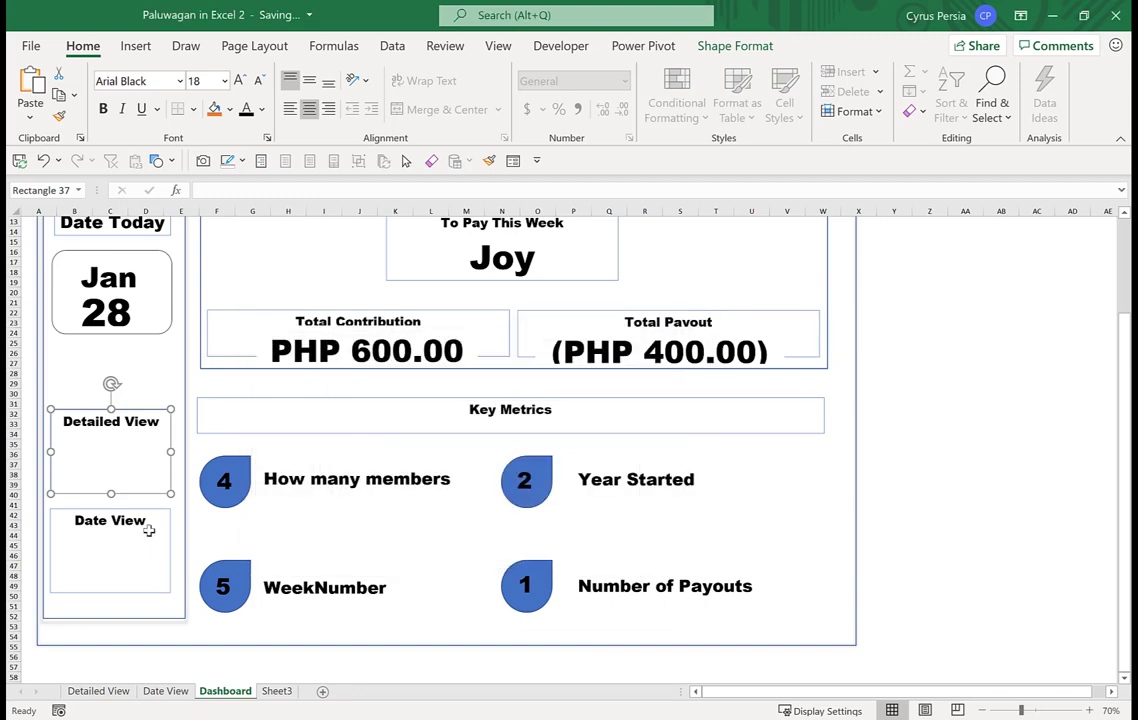
left_click(150, 373)
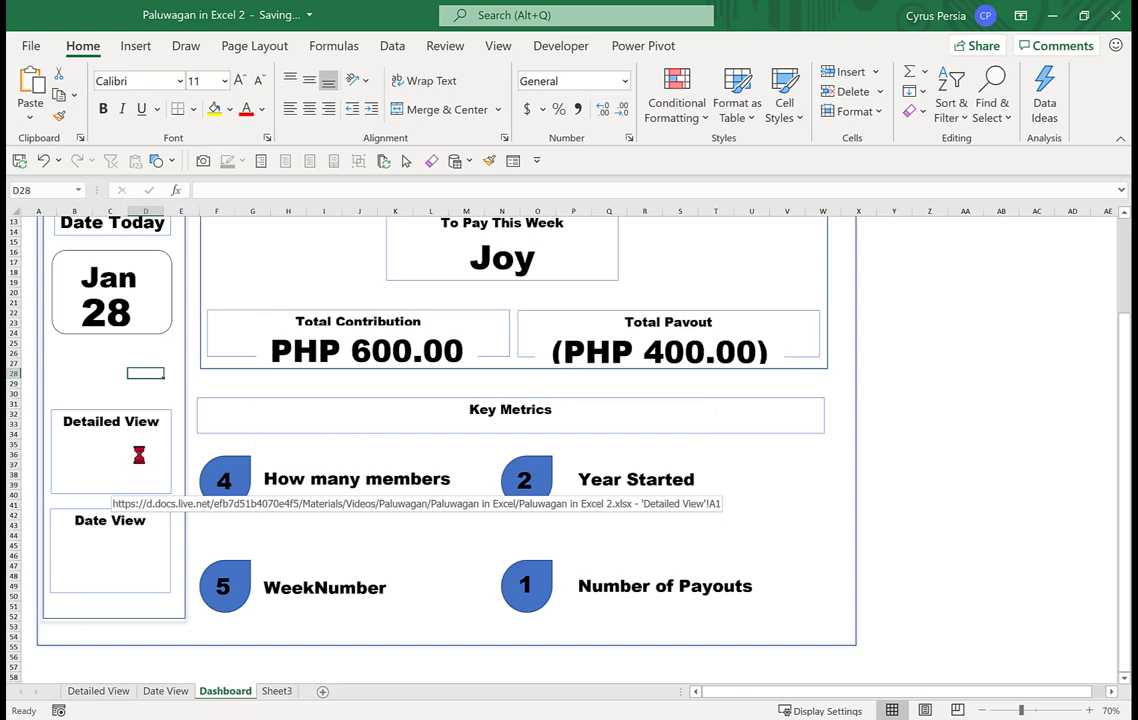
left_click(140, 462)
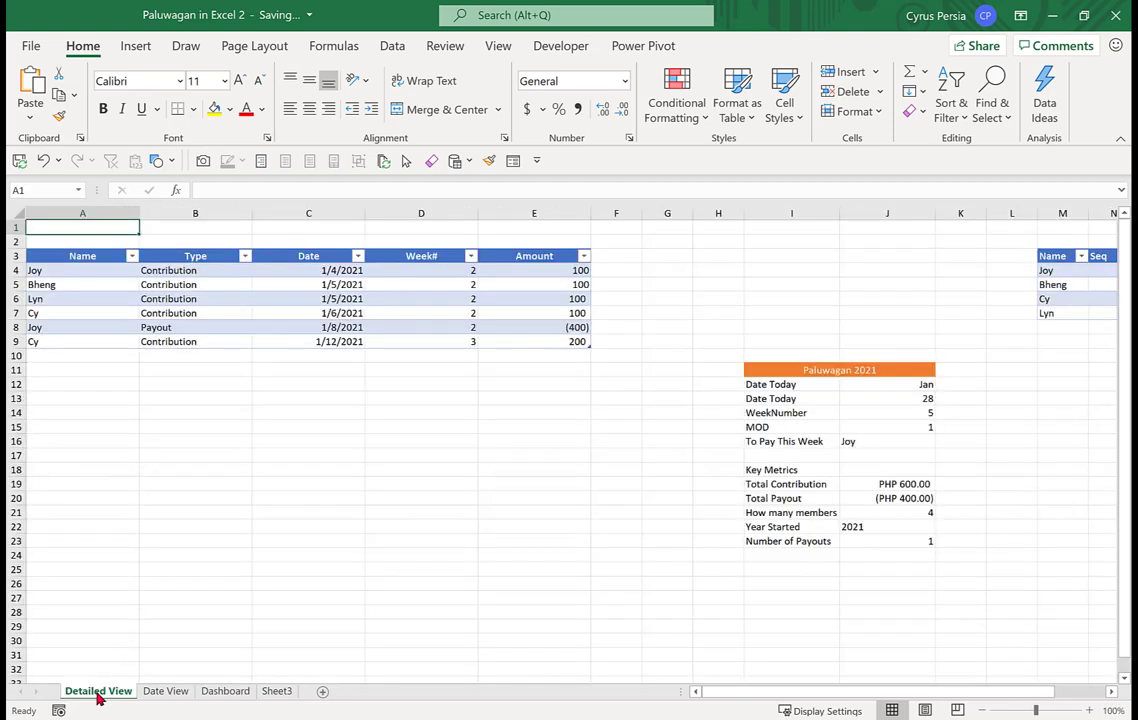
left_click(225, 691)
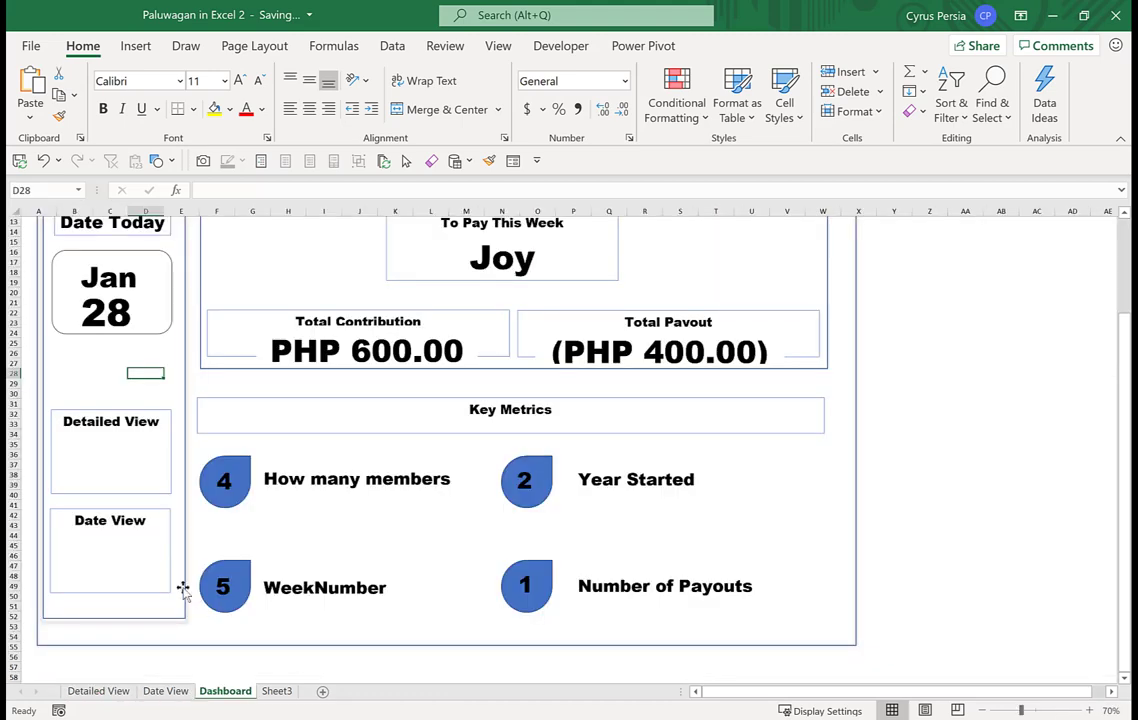
Hyperlink the Date View box to the Date View sheet
left_click(141, 511, "ctrl")
right_click(141, 510)
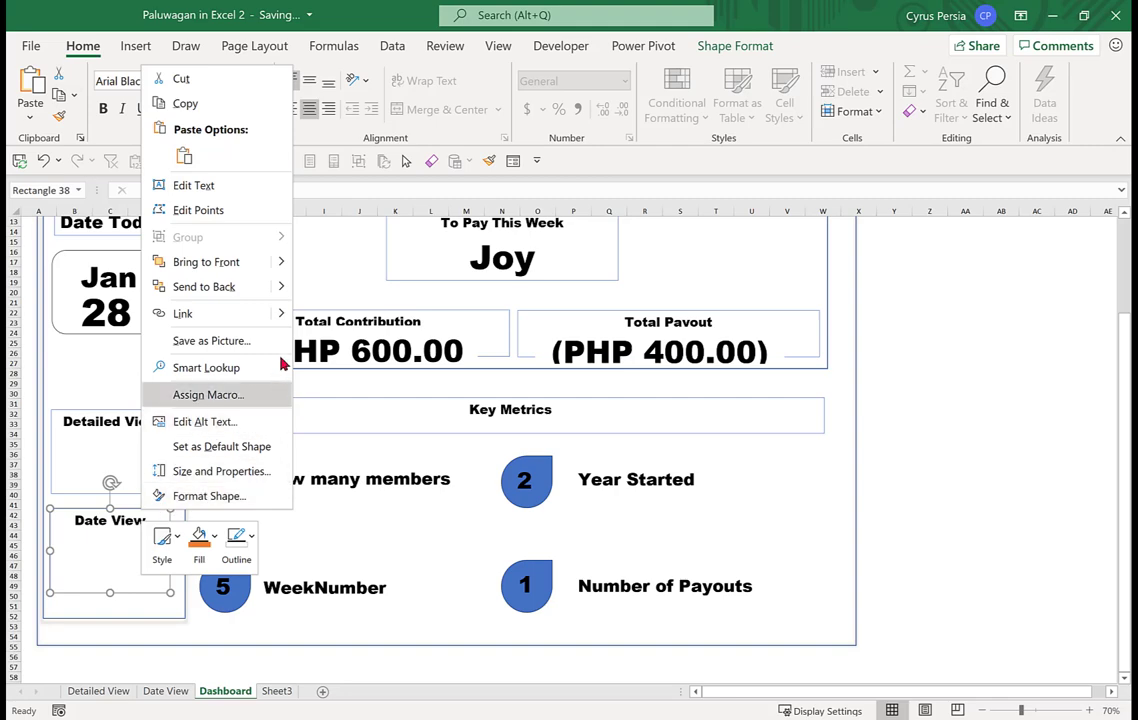
mouse_move(285, 318)
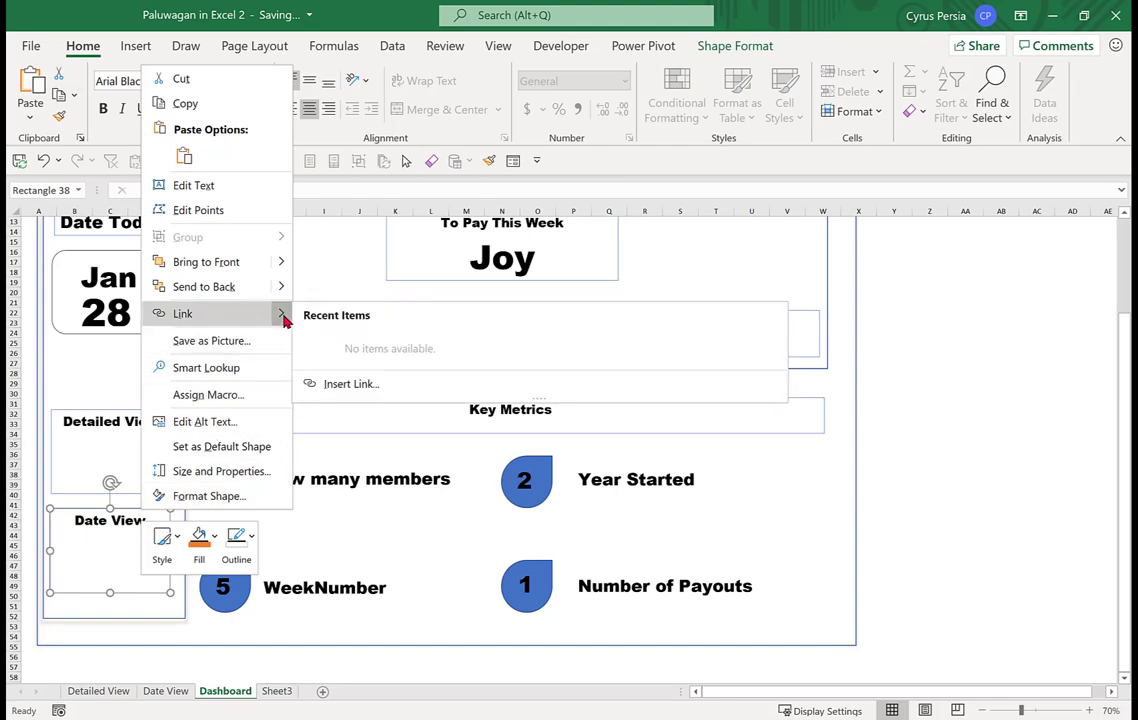
left_click(343, 385)
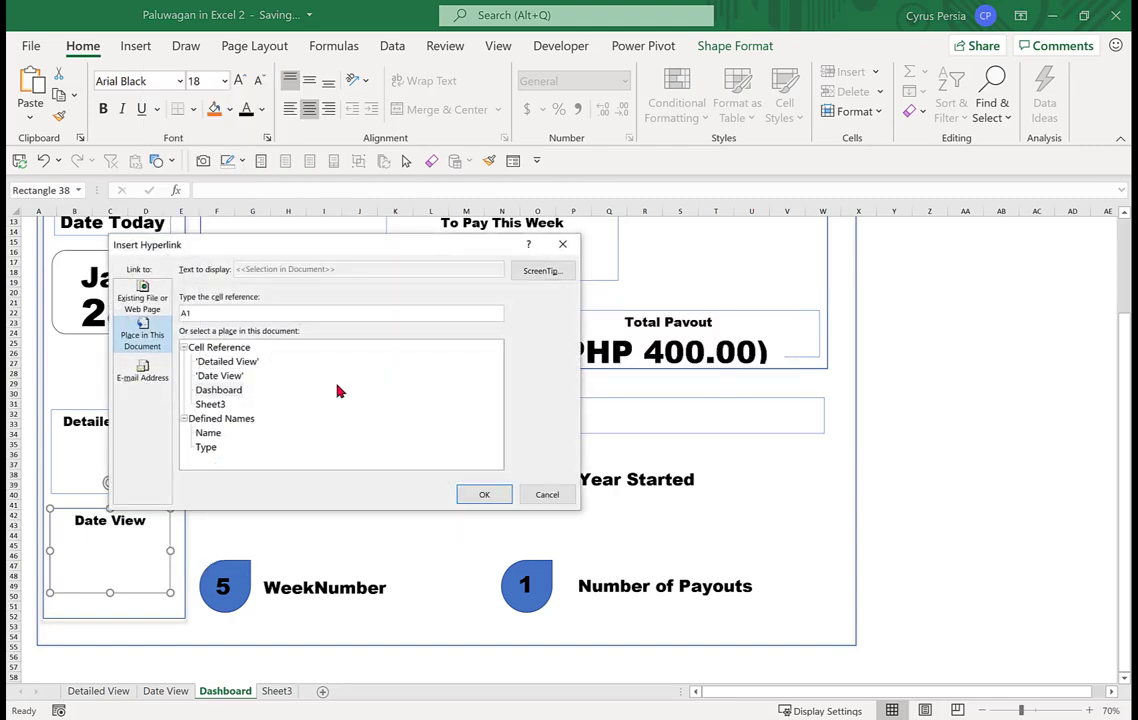
left_click(220, 377)
left_click(484, 494)
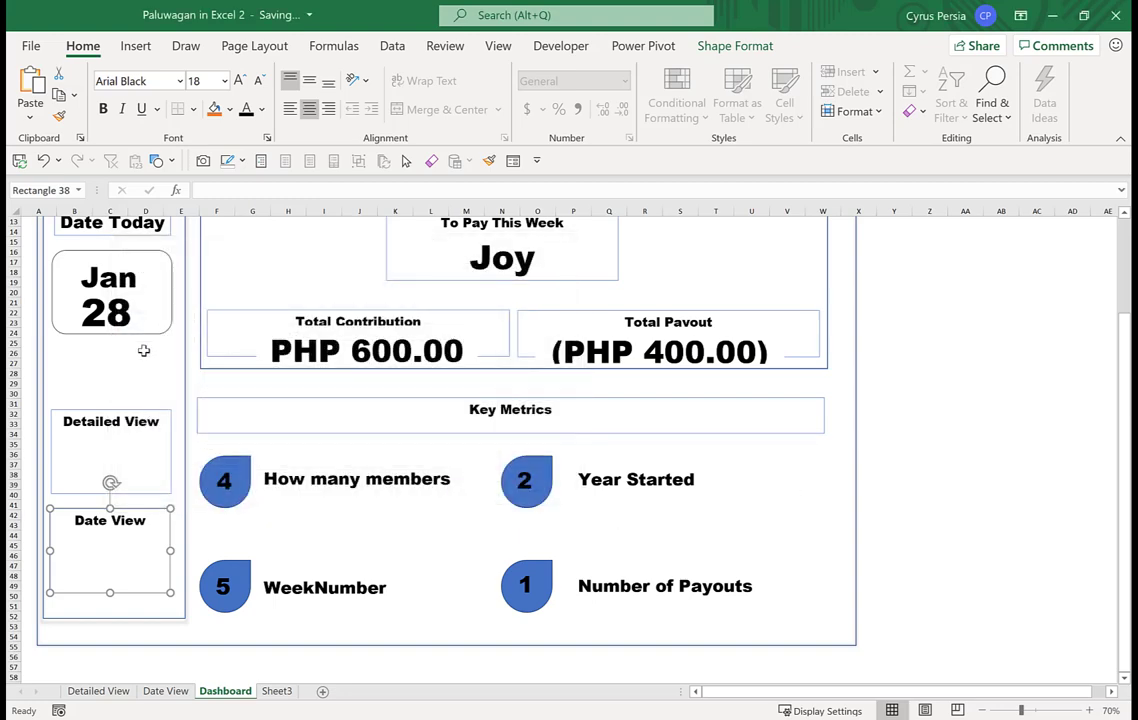
key("Escape")
scroll(655, 435, "up", 4)
left_click(1001, 322)
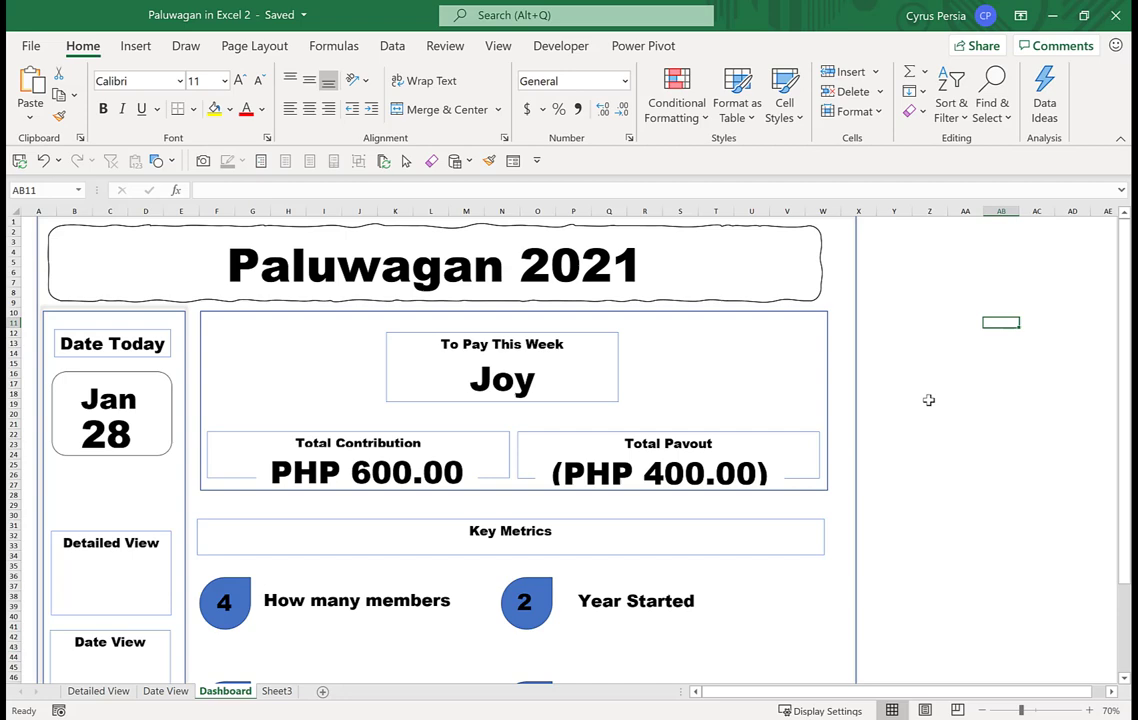
scroll(928, 400, "down", 2)
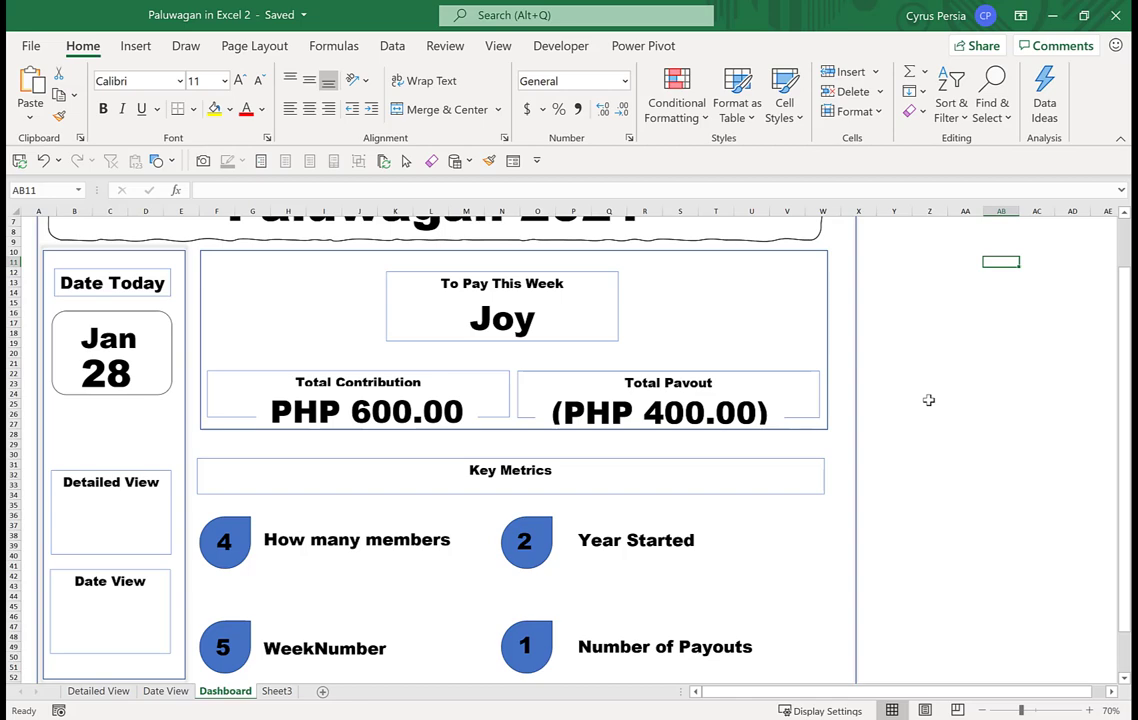
scroll(928, 400, "up", 2)
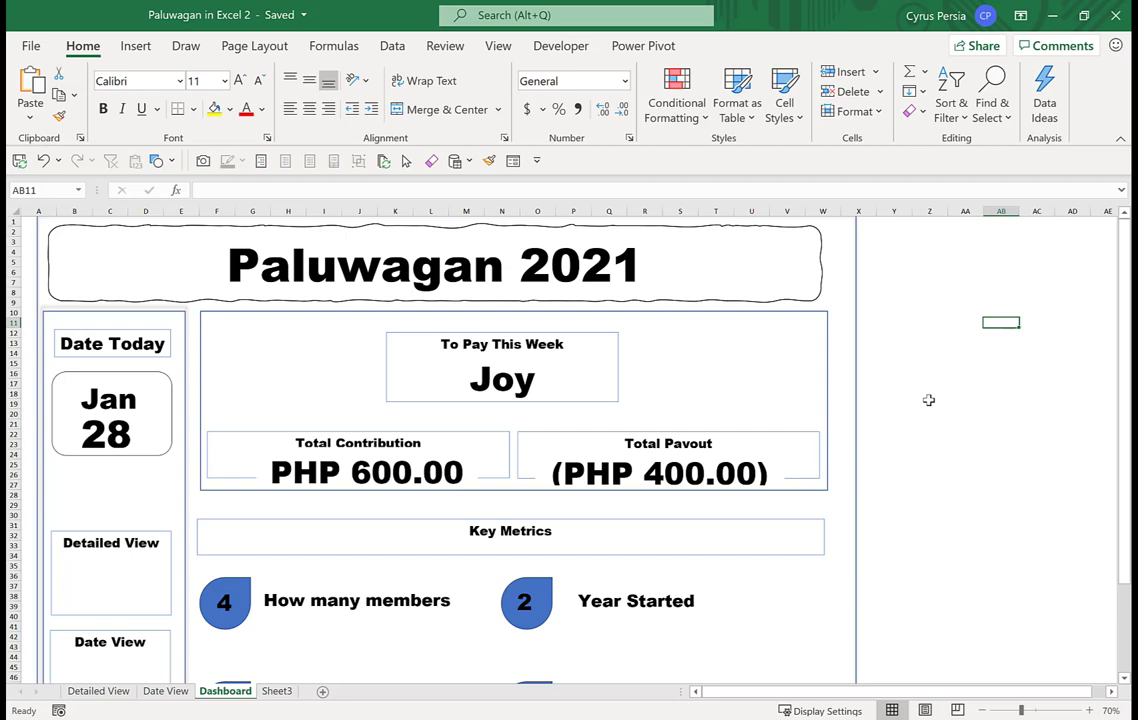
Select Rectangle 1, the large background shape behind the whole dashboard
left_click(855, 247)
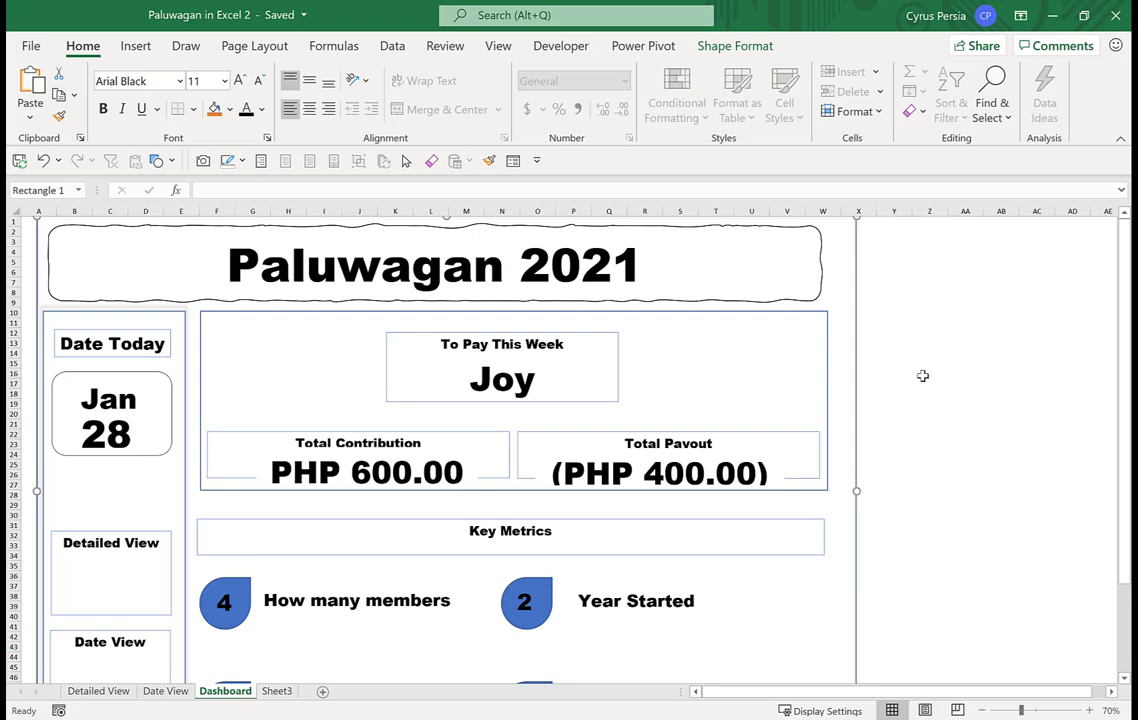
Switch the background rectangle to a gradient fill, reposition its stops and make one stop purple
key("ctrl+1")
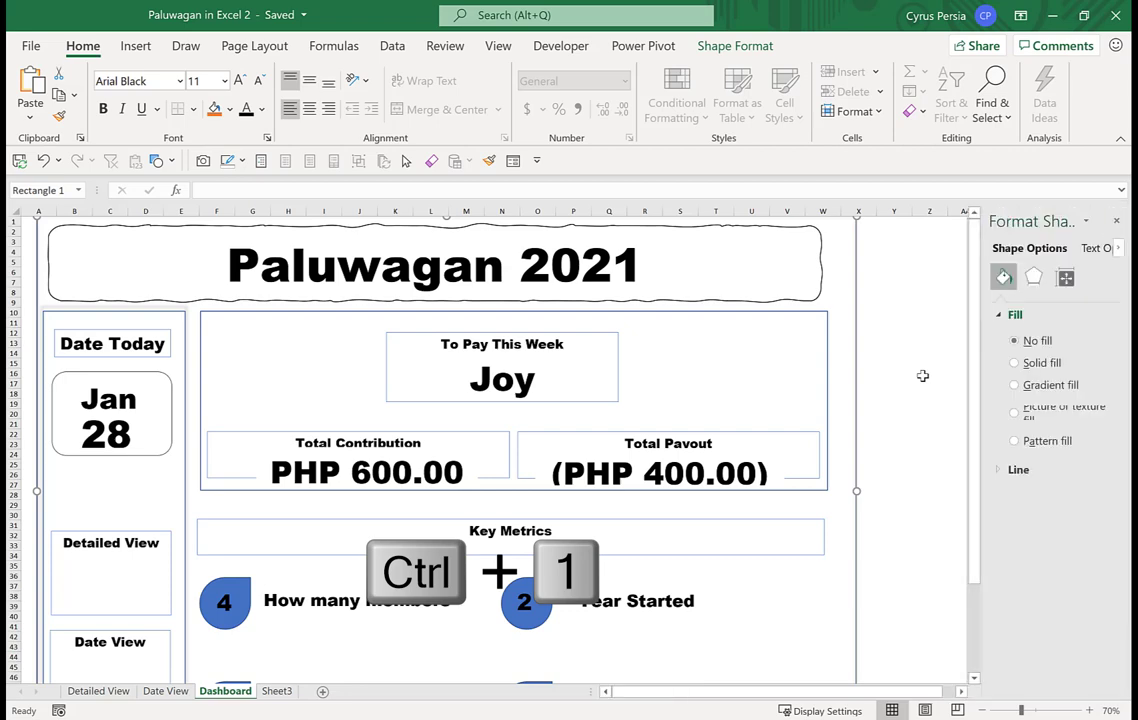
left_click(1015, 386)
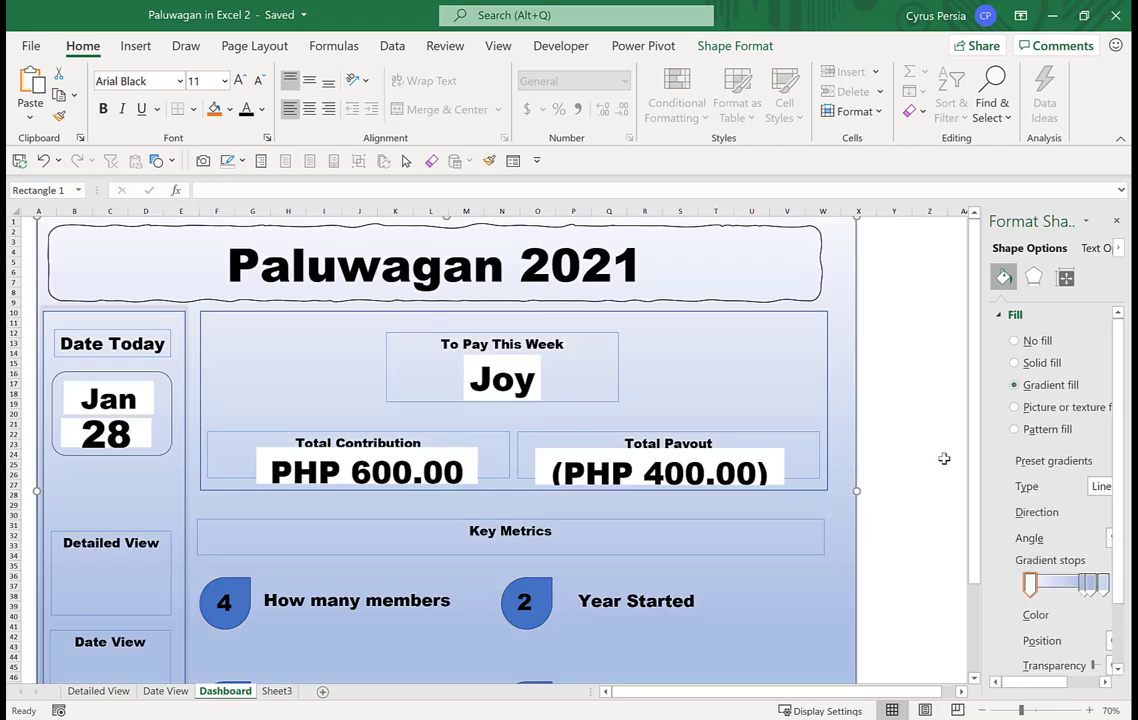
left_click_drag(1021, 682, 1061, 682)
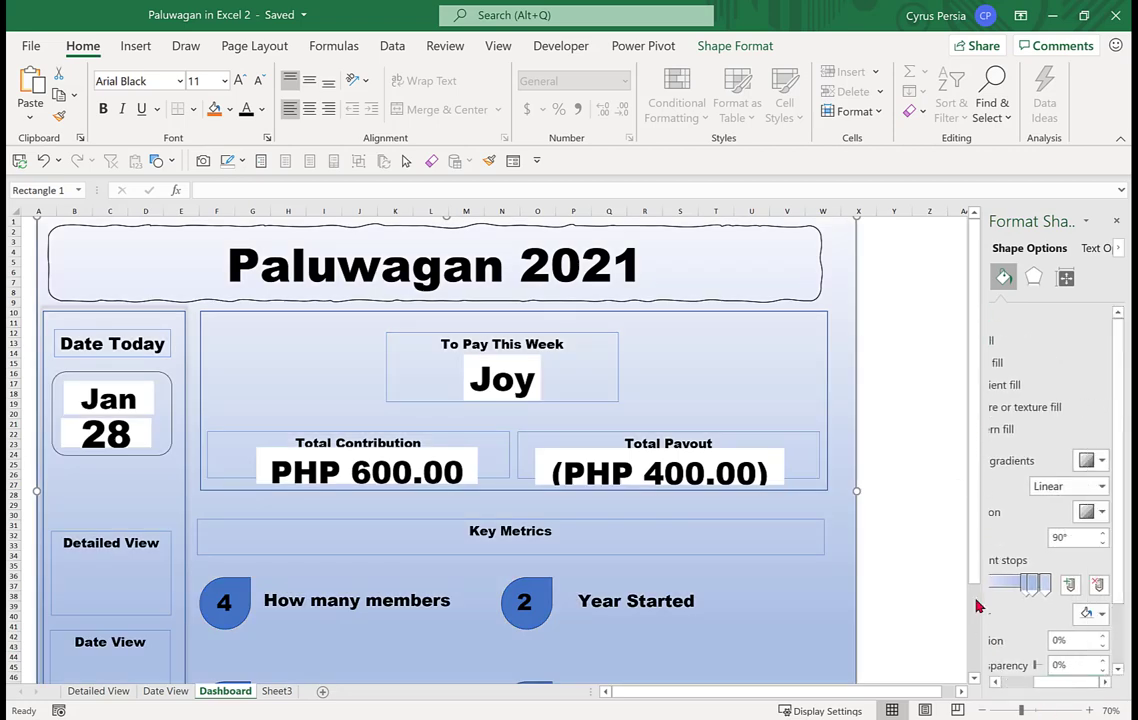
scroll(1075, 560, "down", 2)
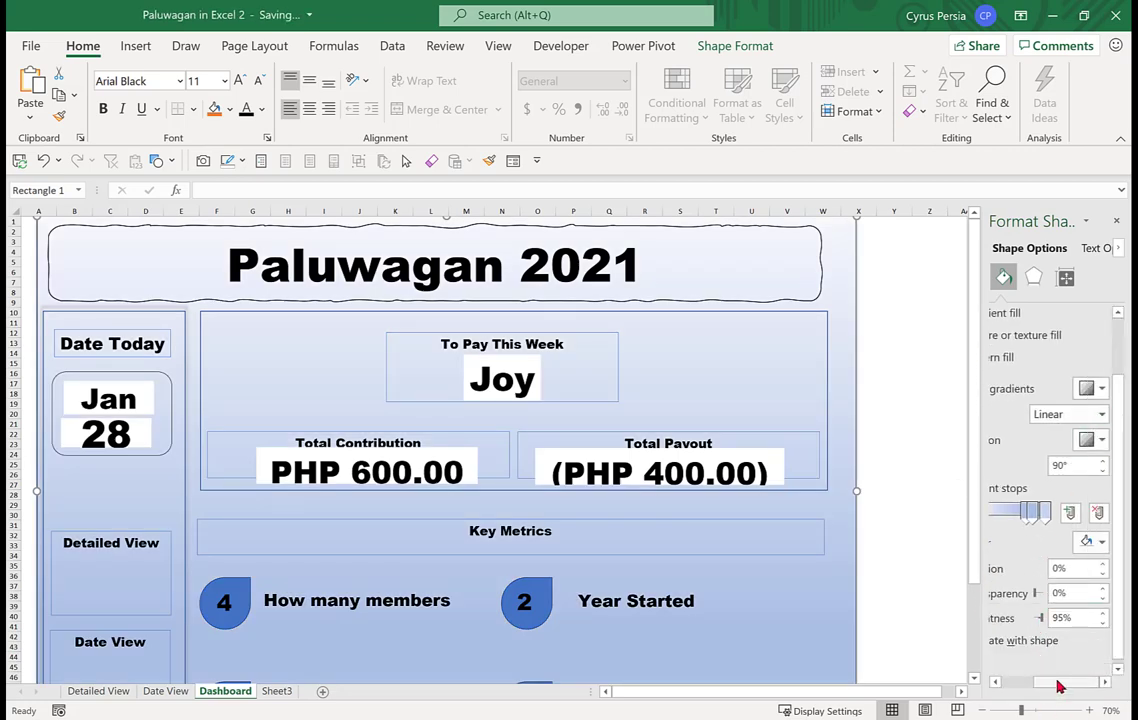
left_click_drag(1061, 684, 1031, 688)
left_click_drag(1074, 516, 1046, 517)
left_click_drag(1062, 682, 1087, 680)
left_click(1101, 541)
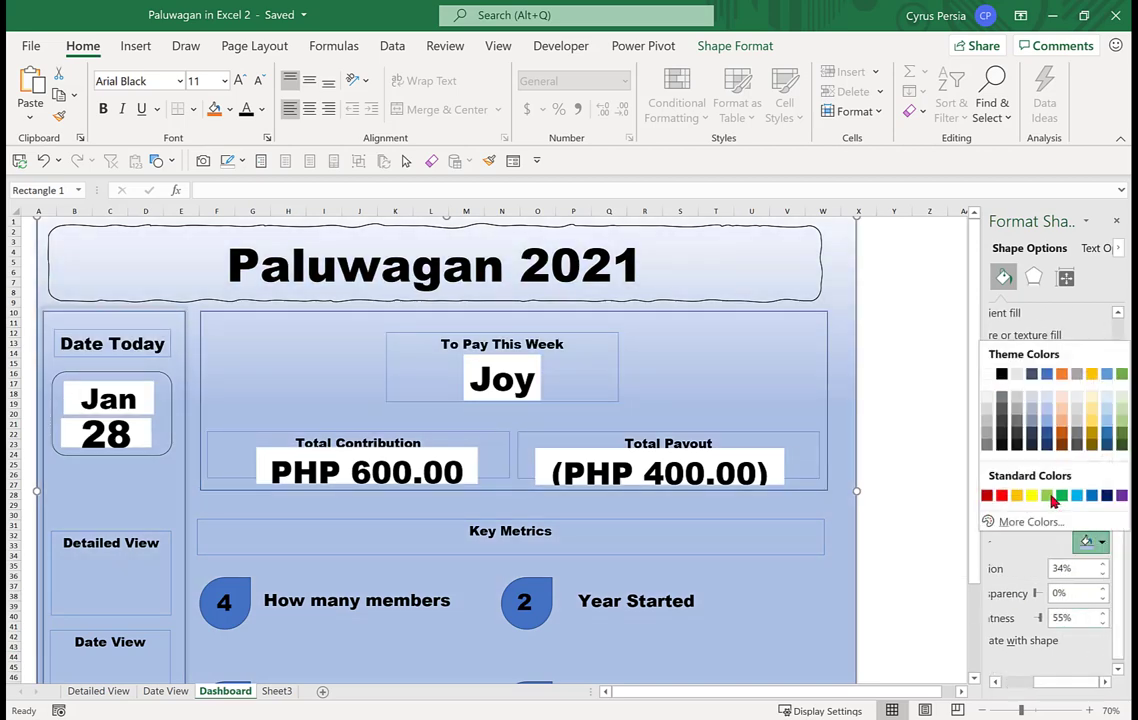
left_click(1124, 496)
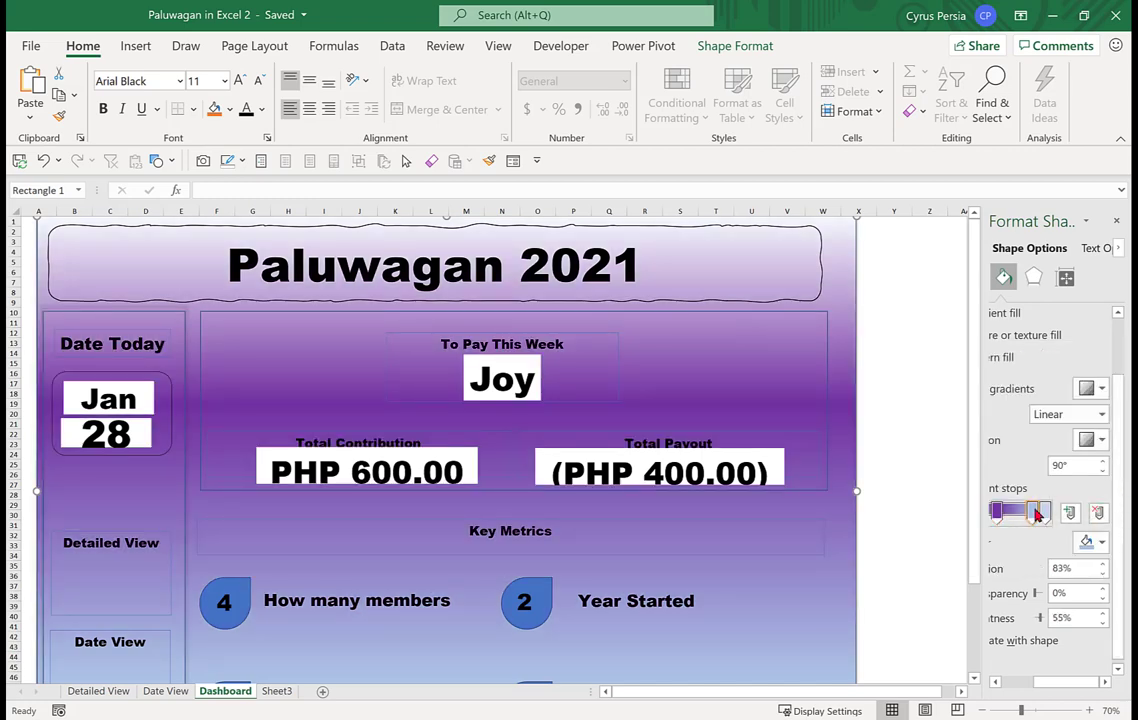
Move gradient stop 3 to 69% and set the gradient direction to linear 270°
left_click(1046, 513)
left_click(1046, 513)
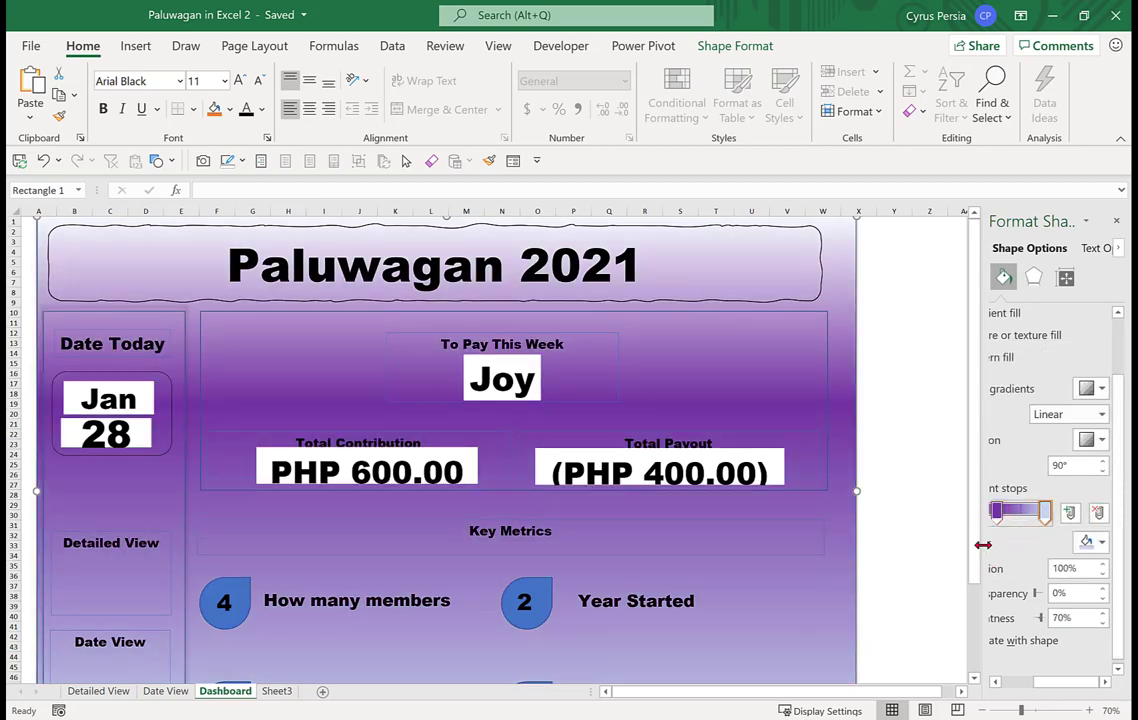
left_click_drag(983, 545, 918, 545)
left_click_drag(1046, 519, 1021, 521)
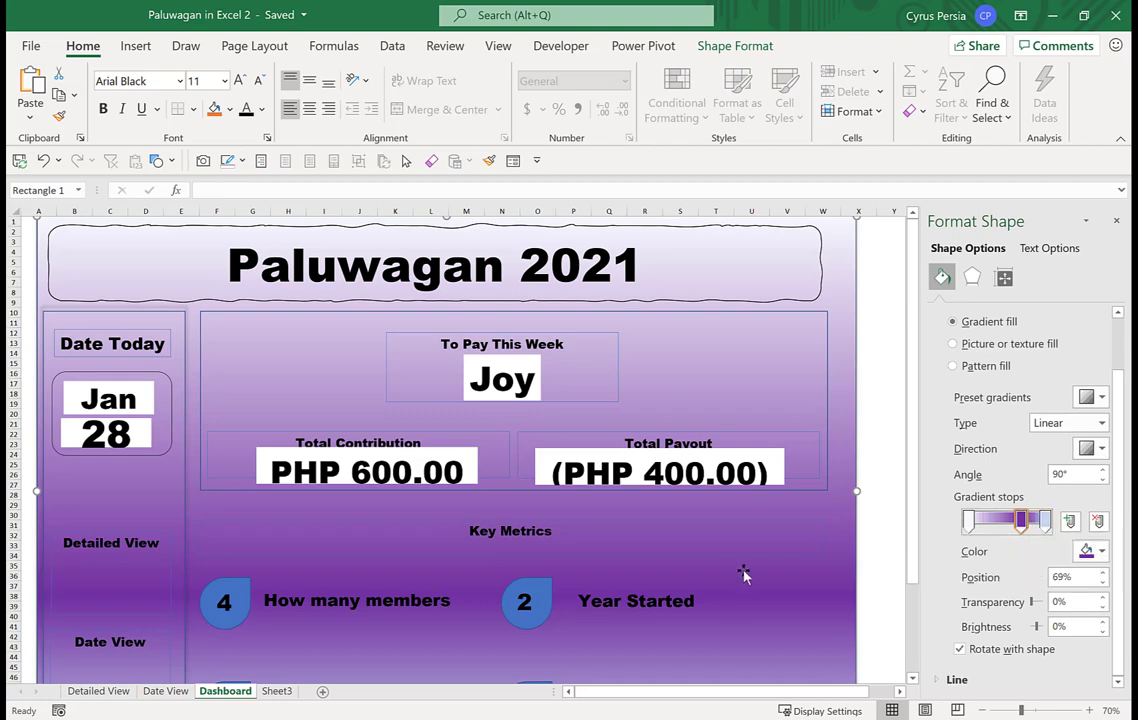
scroll(743, 573, "down", 5)
left_click(1097, 448)
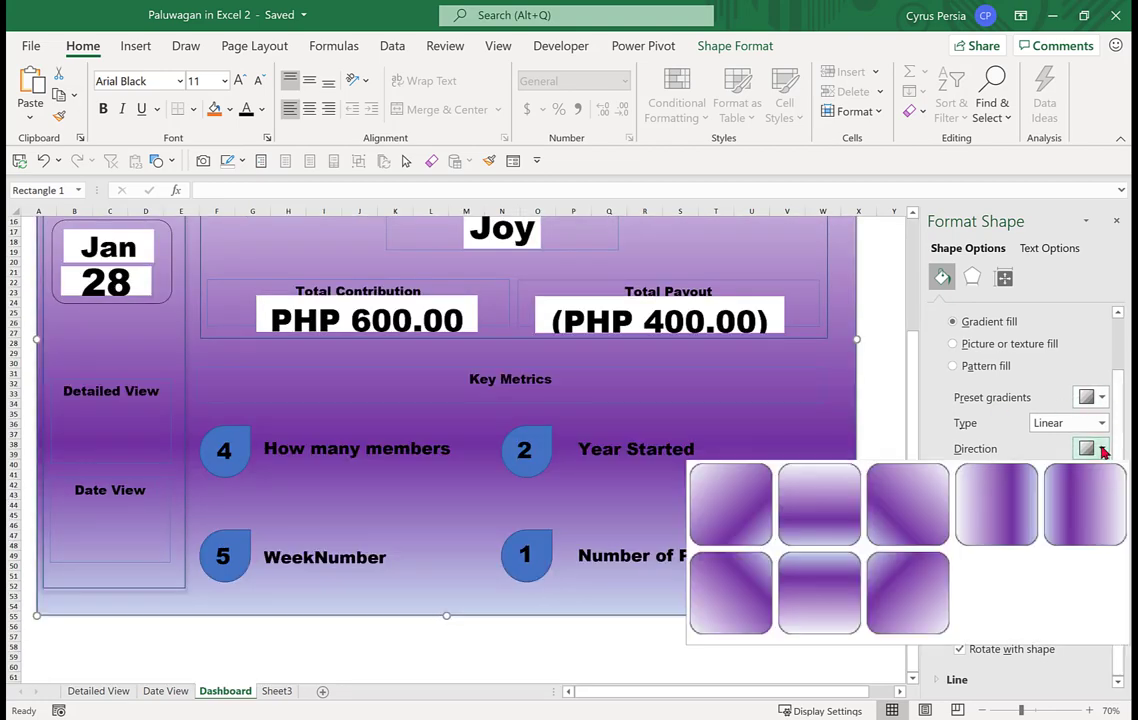
left_click(811, 611)
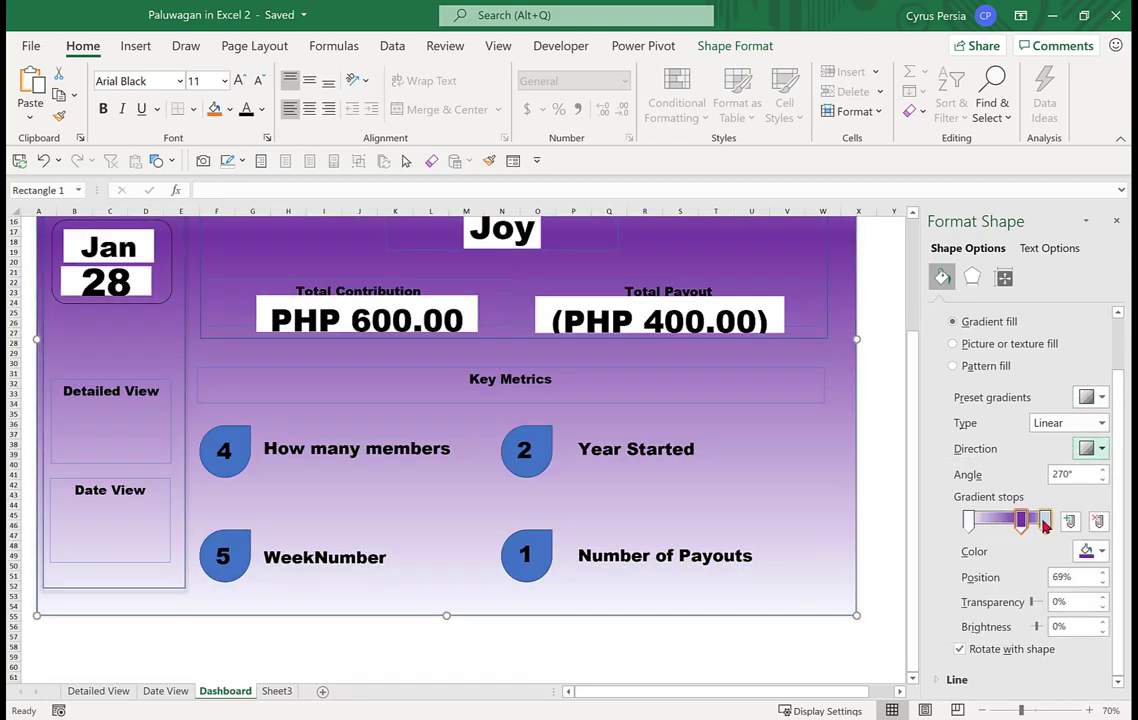
Move a gradient stop to 20% and make the first gradient stop purple
mouse_move(973, 521)
left_mouse_down()
mouse_move(986, 522)
mouse_move(966, 521)
left_mouse_up()
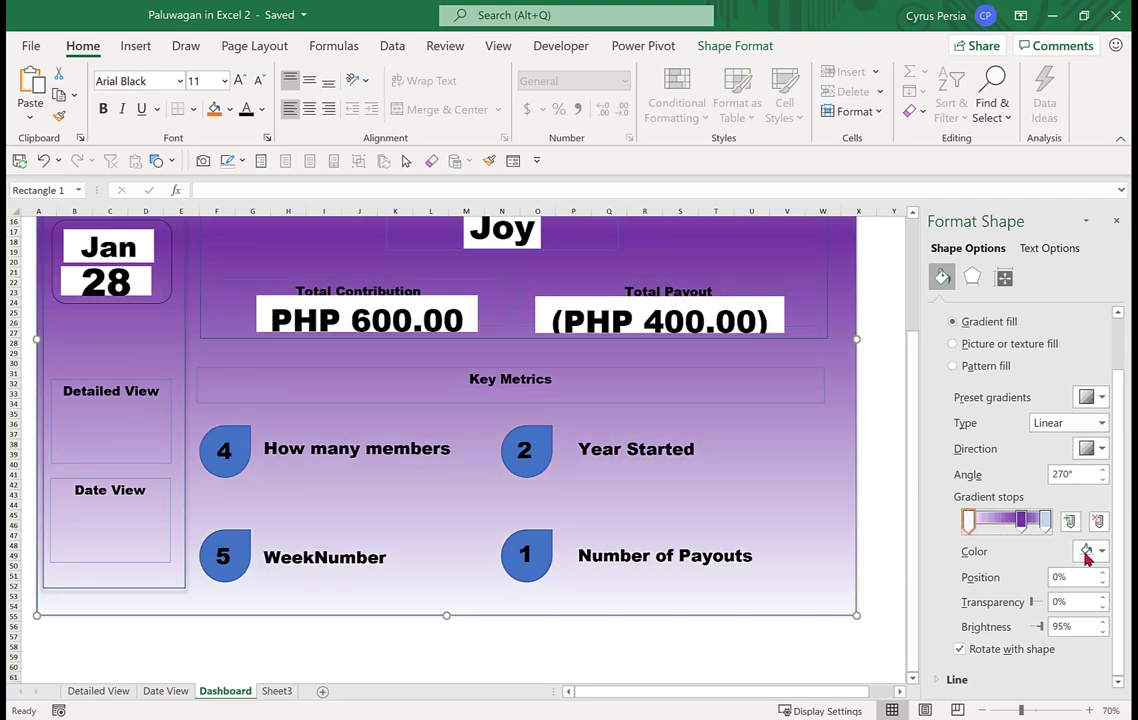
left_click(1090, 550)
left_click(1121, 505)
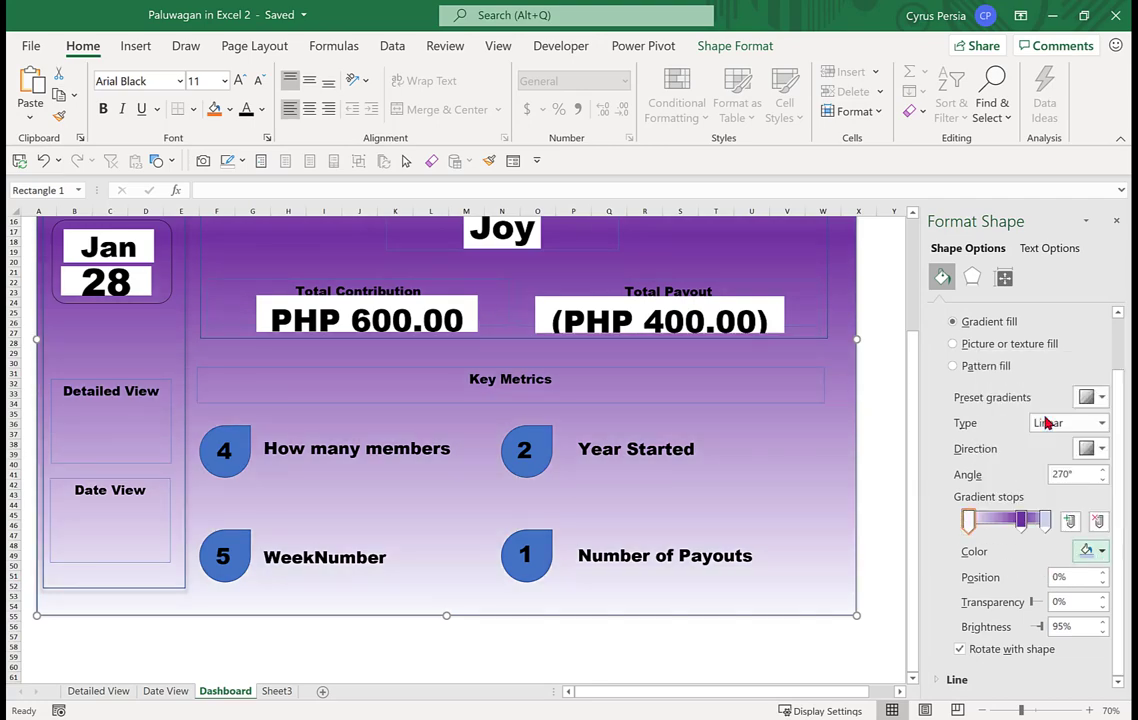
scroll(795, 480, "up", 5)
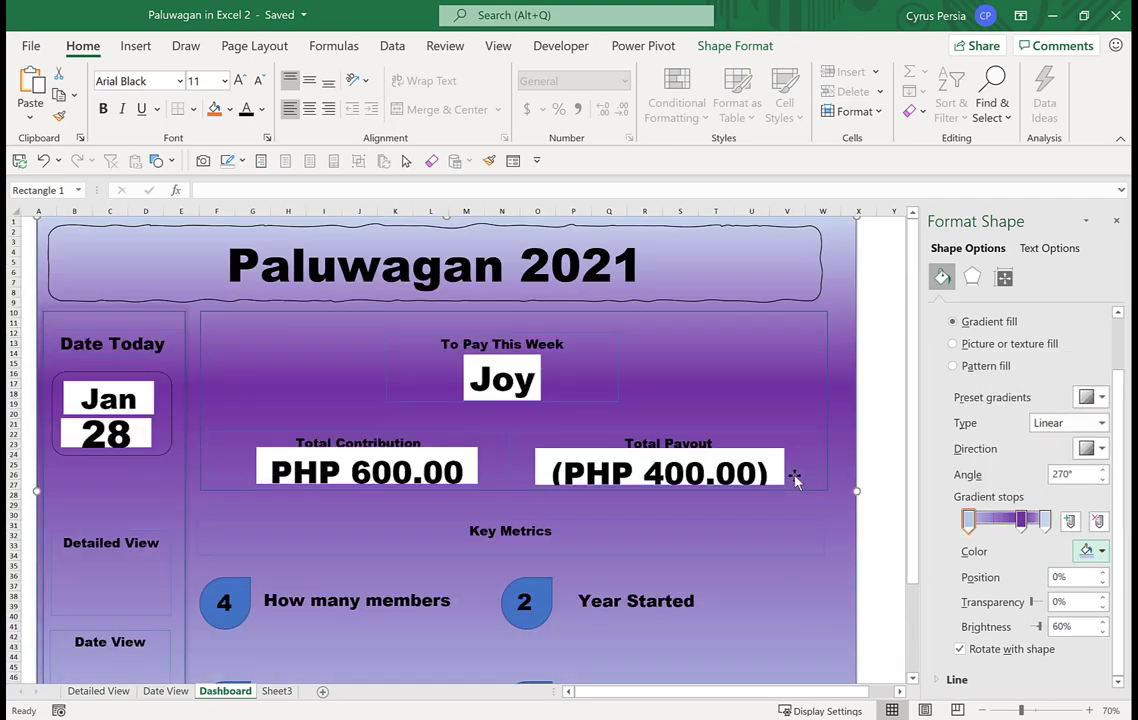
left_click(877, 412)
left_click(592, 338)
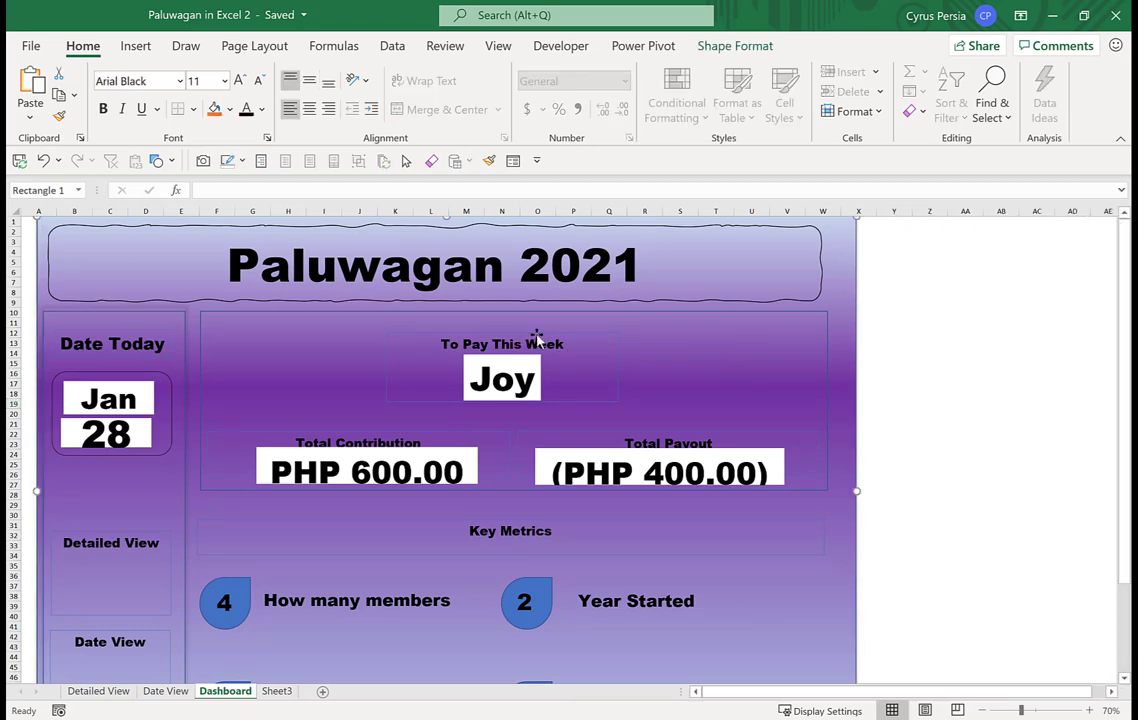
Select the Paluwagan 2021 title box in front of the background rectangle
left_click(930, 330)
left_click(582, 398)
left_click(930, 320)
left_click(770, 295)
left_click(1001, 282)
left_click(231, 238)
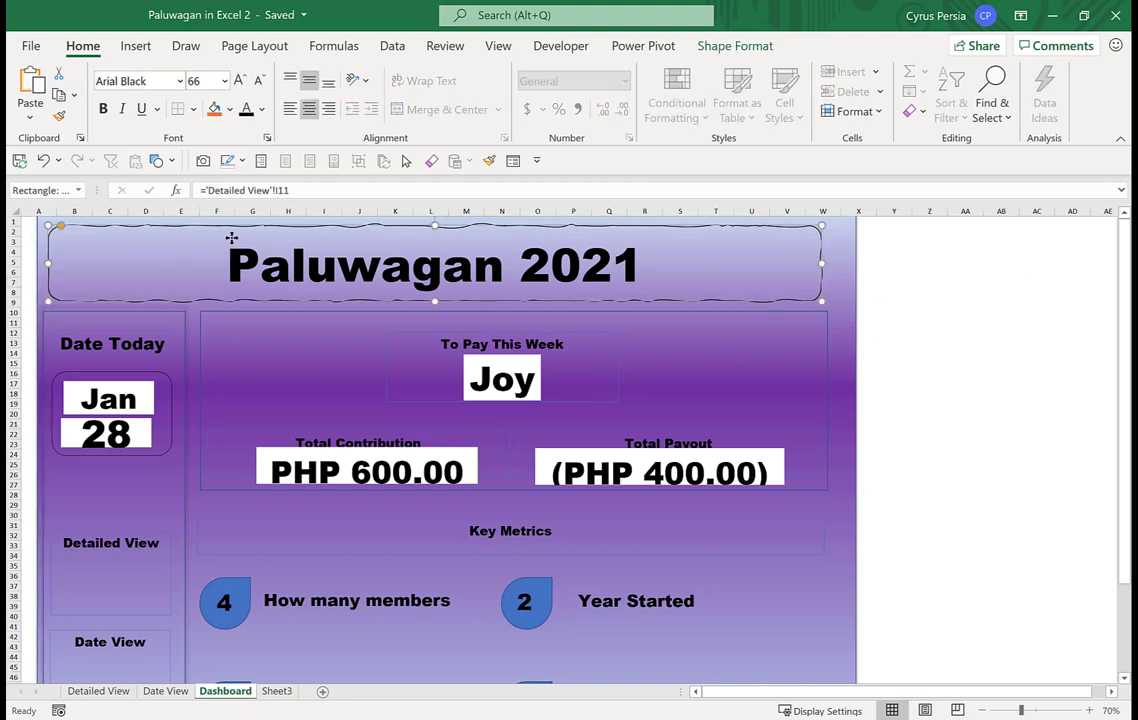
Give the title box an Offset: Center shadow enlarged to 136%
key("ctrl+1")
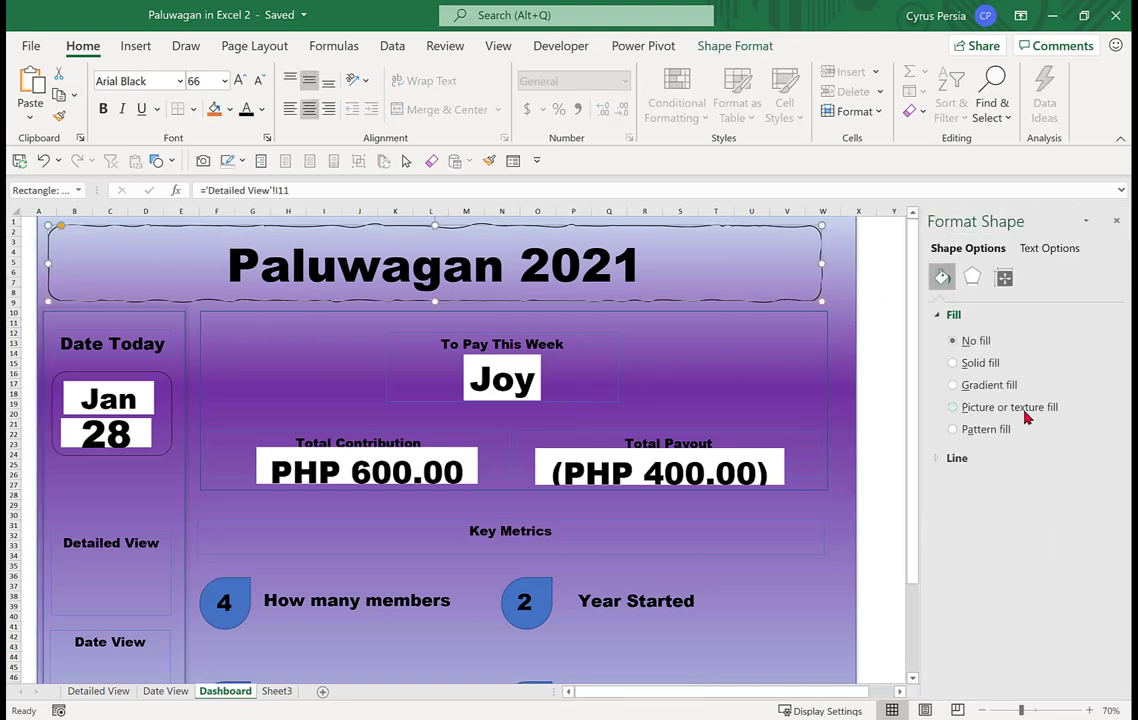
left_click(972, 277)
left_click(959, 315)
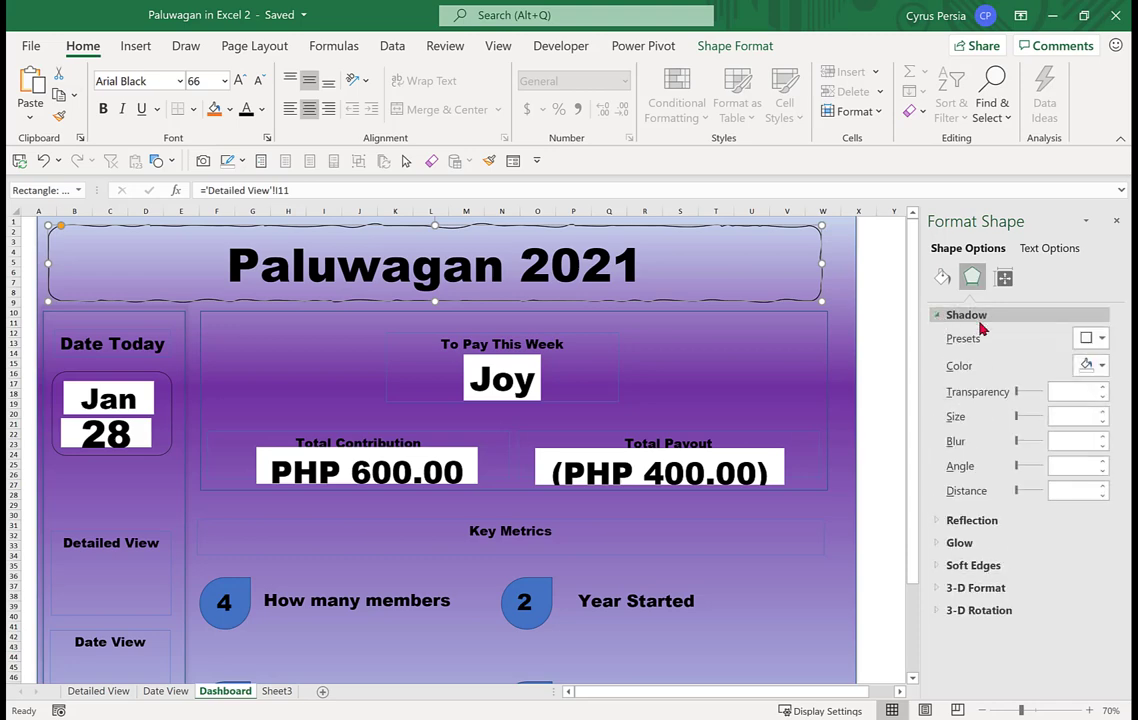
left_click(1100, 339)
left_click(1048, 543)
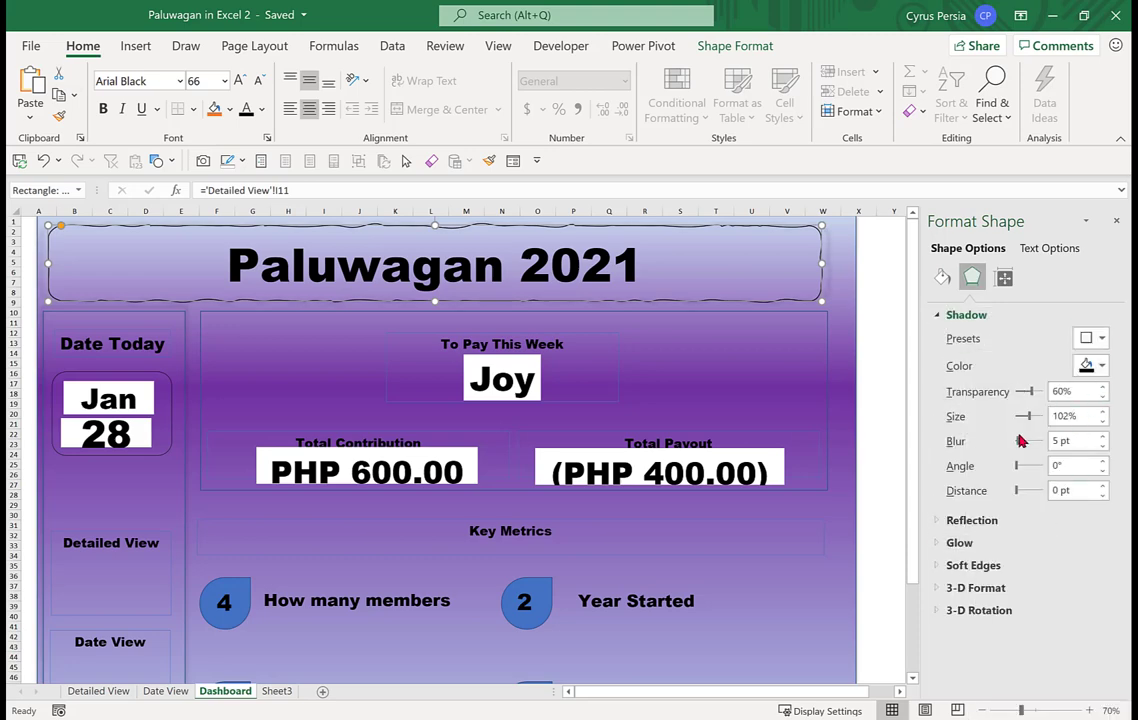
left_click_drag(1030, 416, 1025, 421)
left_click(1116, 220)
Apply the Outer center shadow preset to the Paluwagan 2021 title box
left_click(996, 481)
left_click(714, 229)
left_click(965, 291)
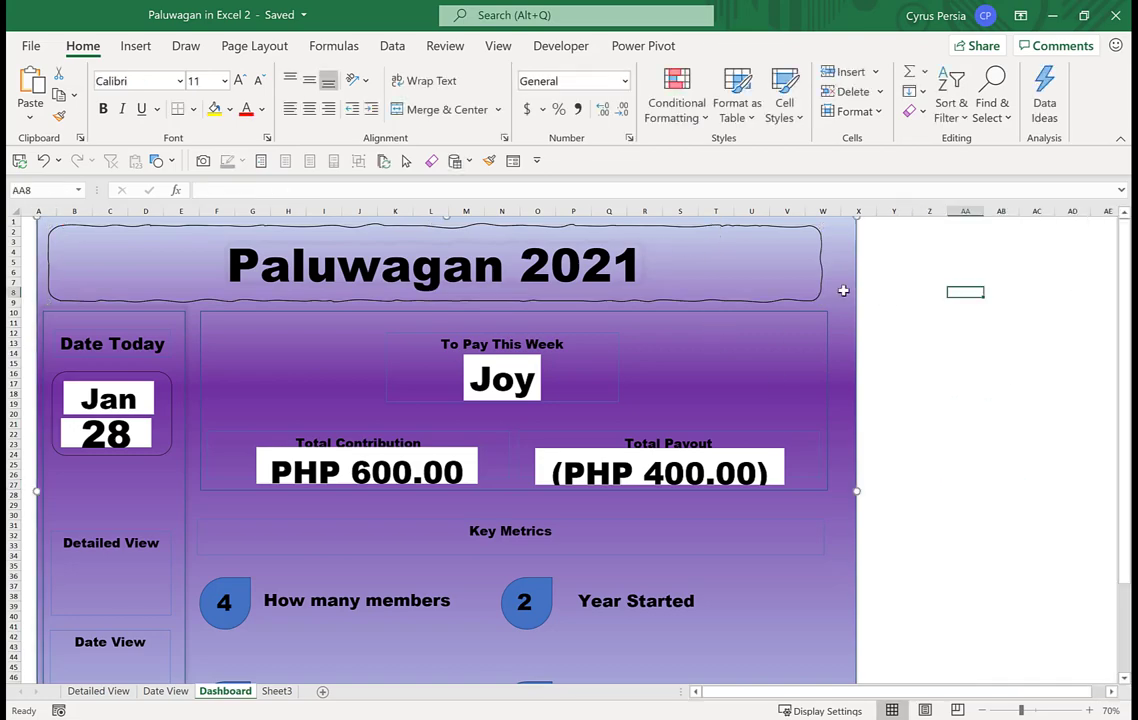
left_click(481, 285)
left_click(735, 45)
left_click(458, 111)
mouse_move(524, 193)
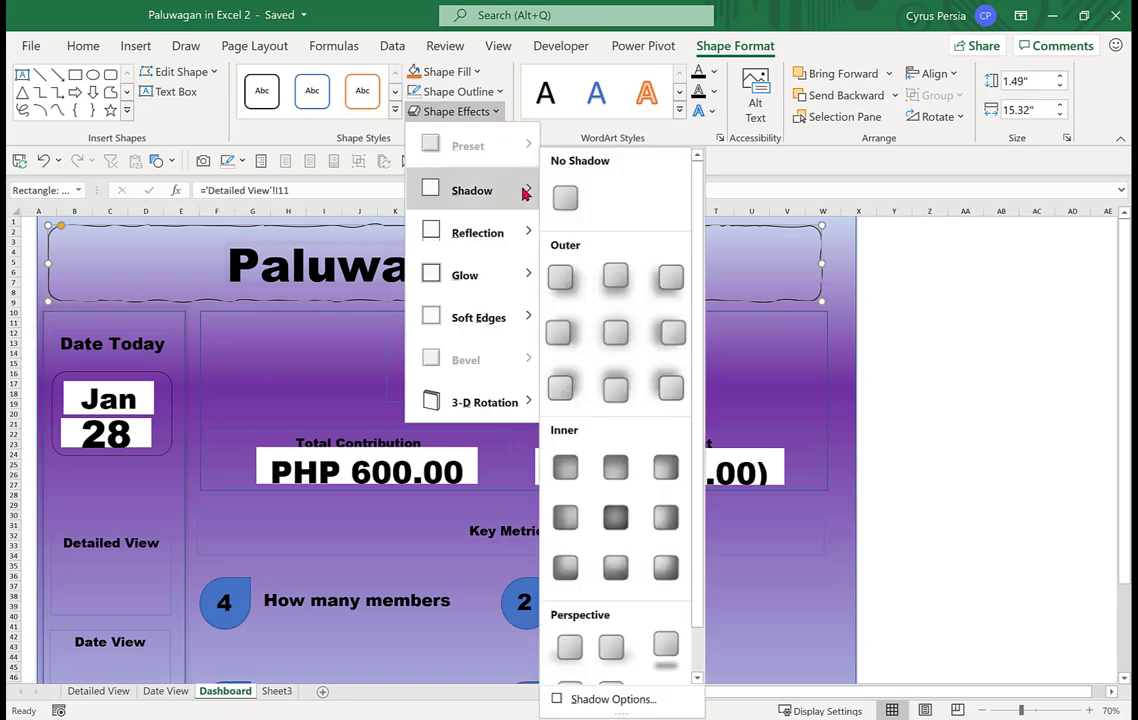
left_click(618, 341)
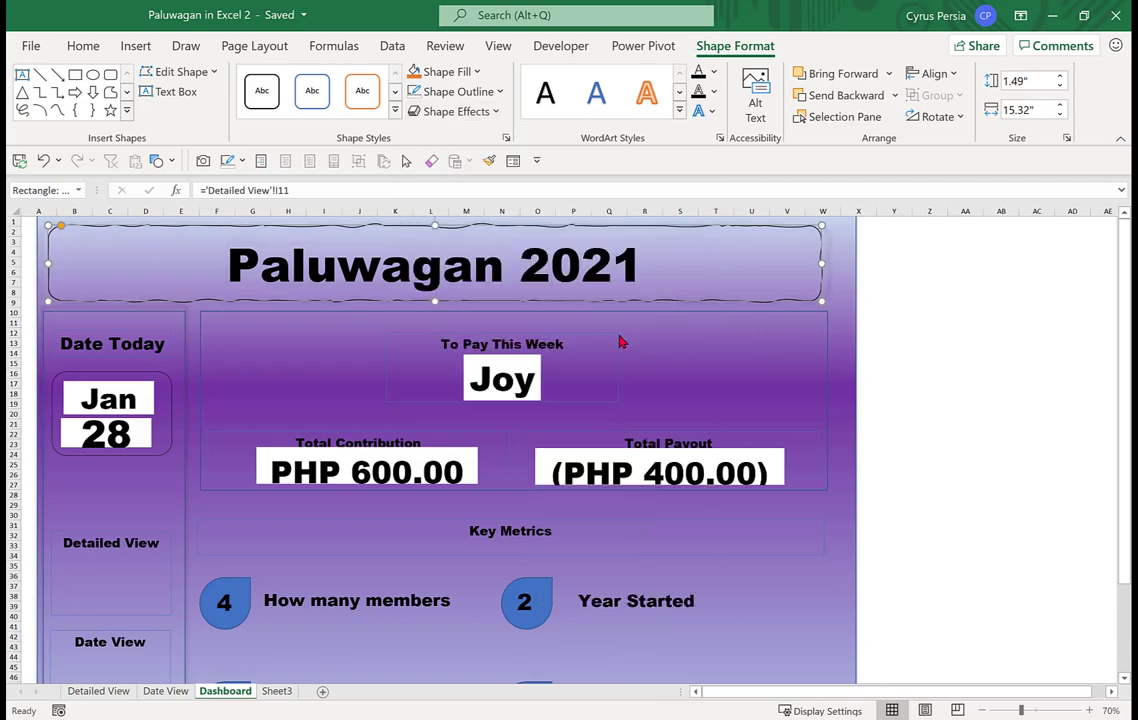
Reselect and deselect the background rectangle to review the glowing title
left_click(958, 298)
left_click(637, 313)
left_click(841, 325)
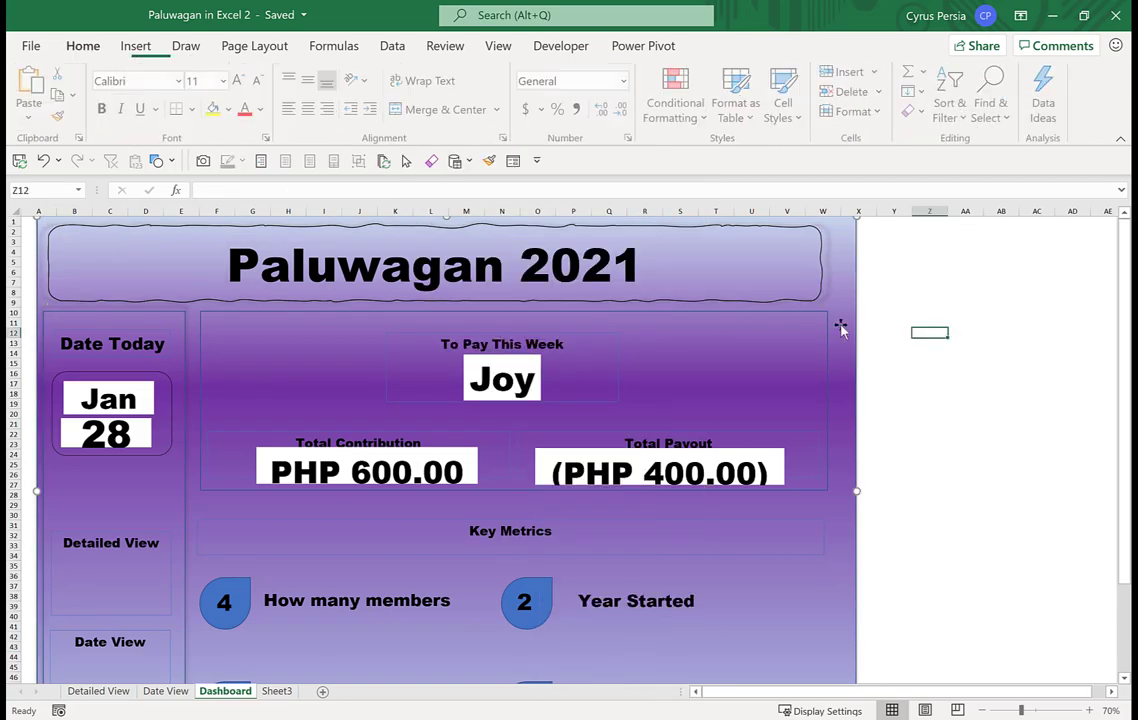
left_click(800, 310)
left_click(732, 415)
Apply an Outer shadow preset to the To Pay This Week rectangle
scroll(430, 397, "down", 6)
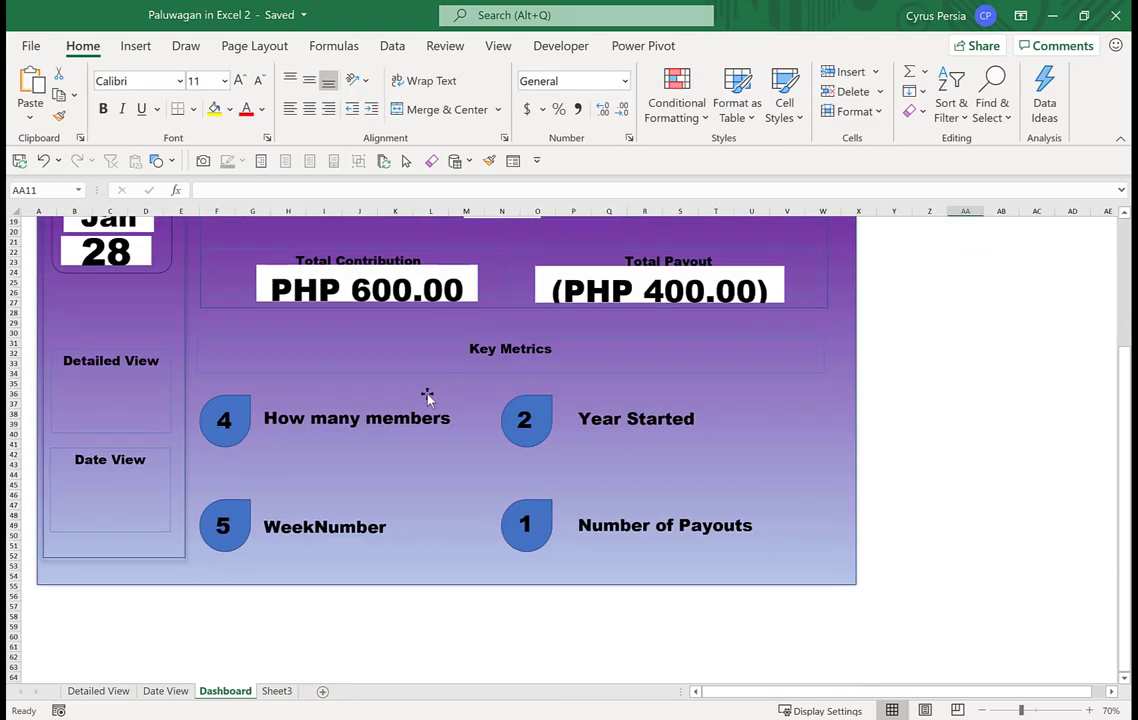
scroll(430, 397, "up", 4)
left_click(202, 286)
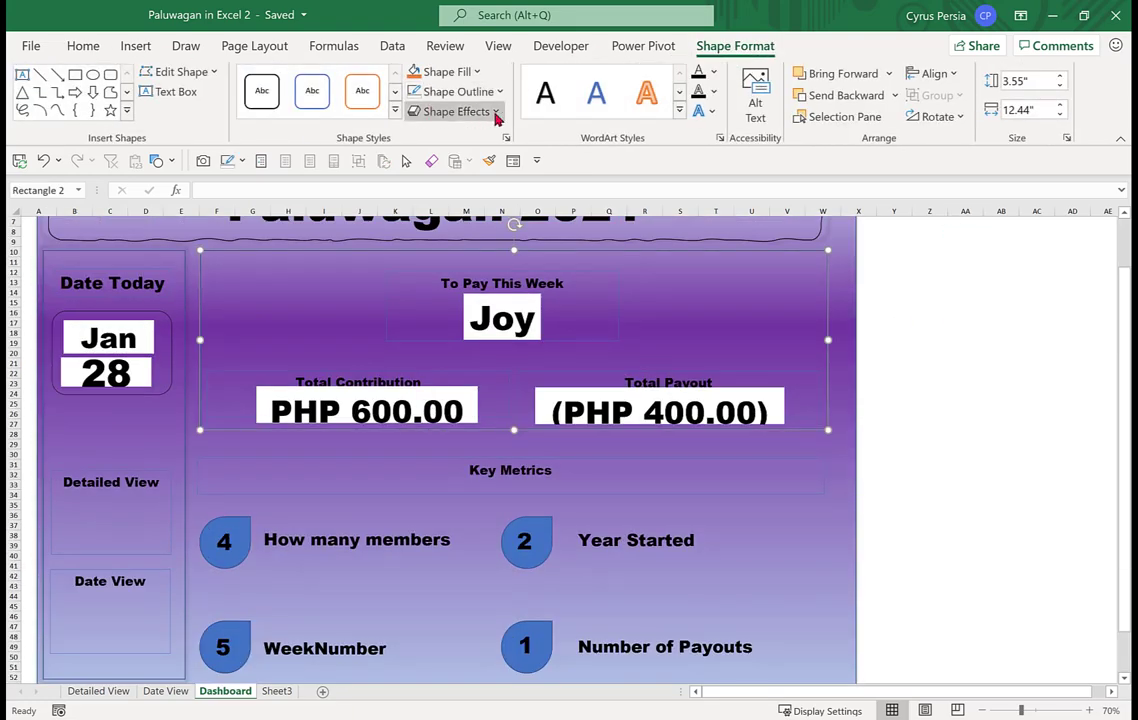
left_click(470, 111)
mouse_move(515, 190)
left_click(619, 342)
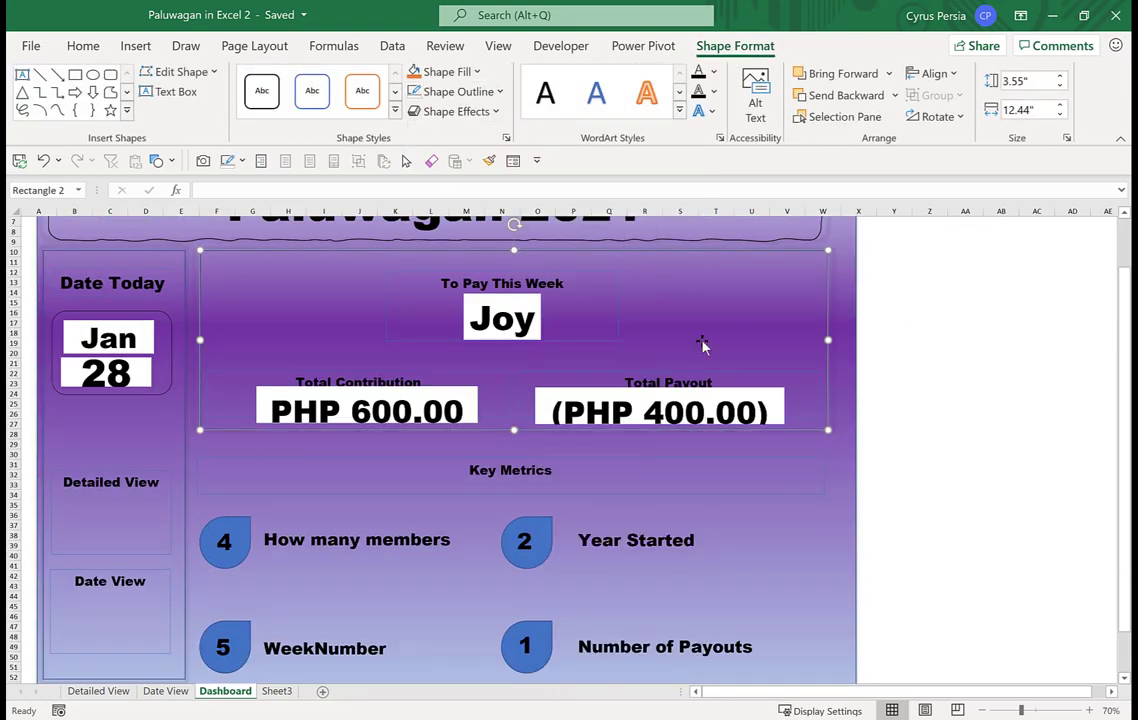
left_click(955, 322)
scroll(951, 323, "up", 2)
scroll(951, 323, "down", 1)
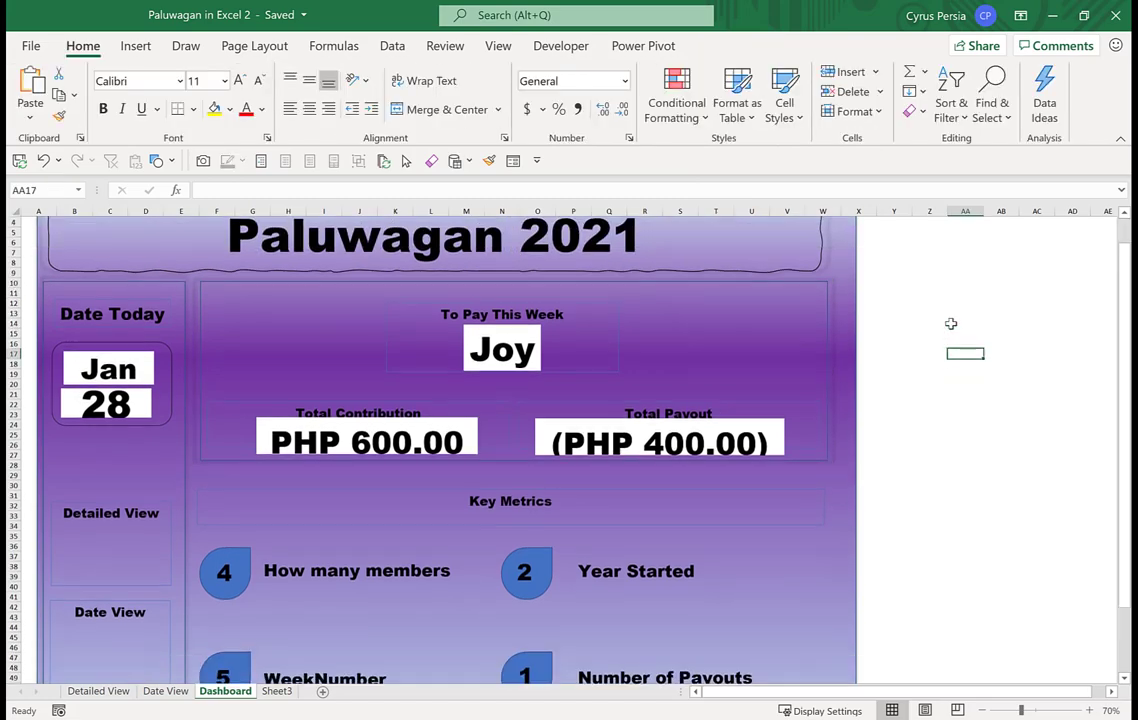
scroll(951, 323, "up", 1)
scroll(951, 323, "down", 1)
left_click(429, 351)
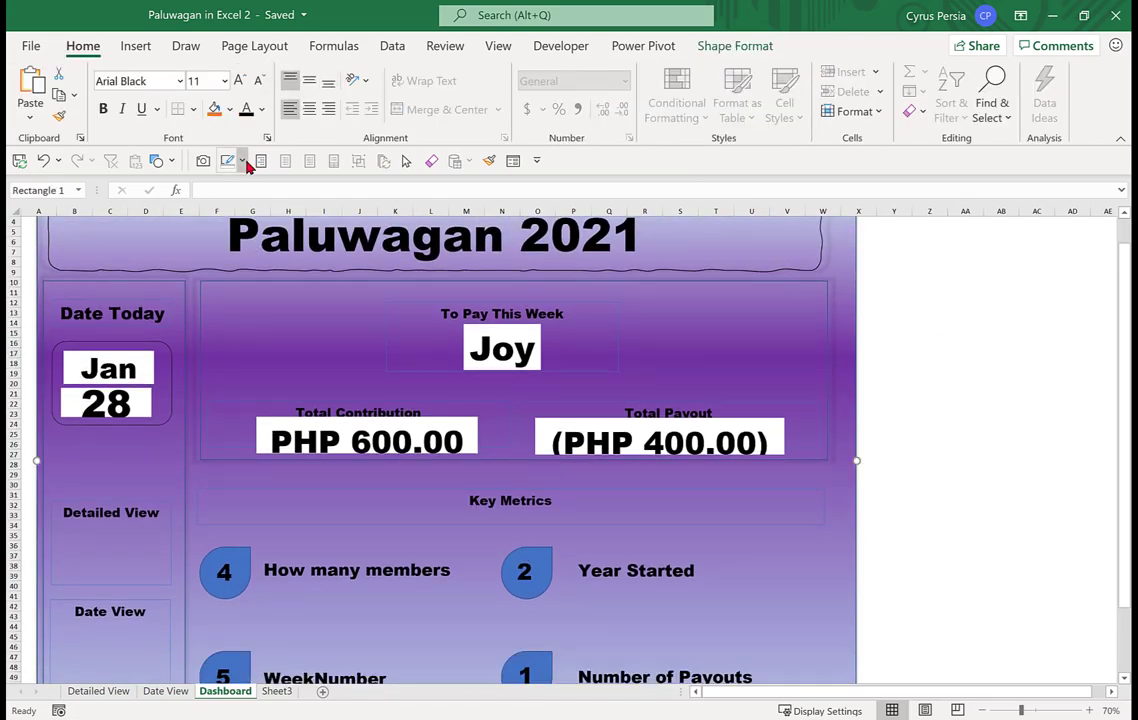
Remove the background rectangle's outline and the Joy text box's white fill
left_click(240, 160)
left_click(274, 385)
left_click(522, 331)
key("ctrl+1")
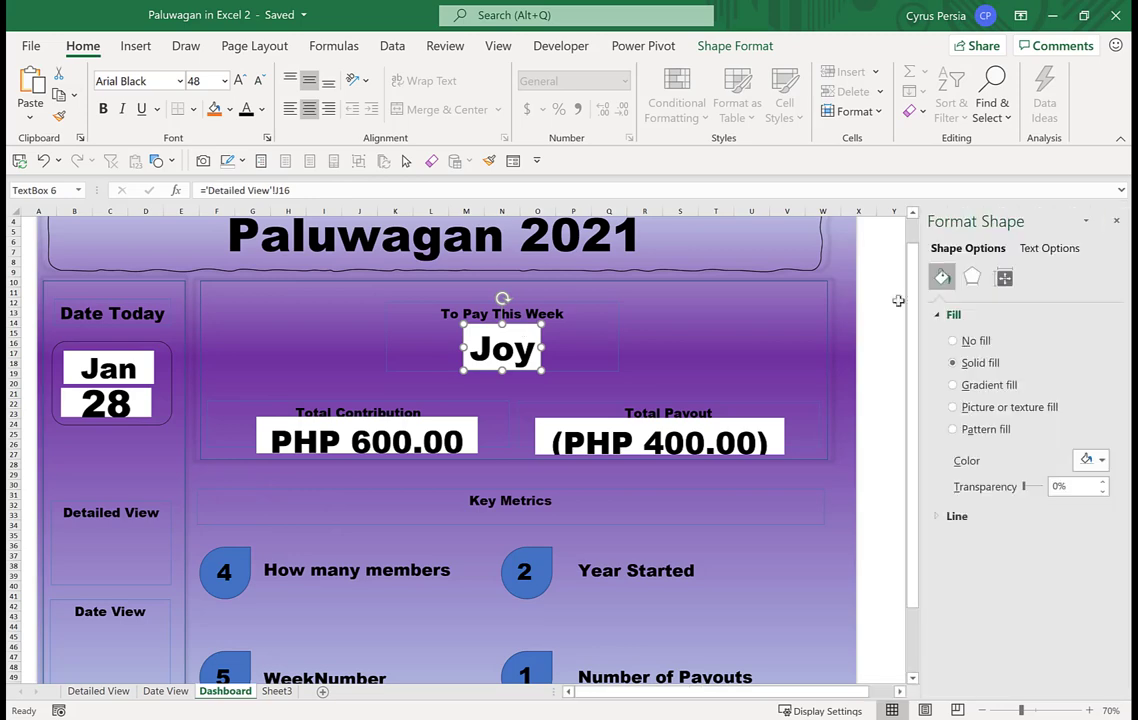
left_click(952, 338)
left_click(886, 341)
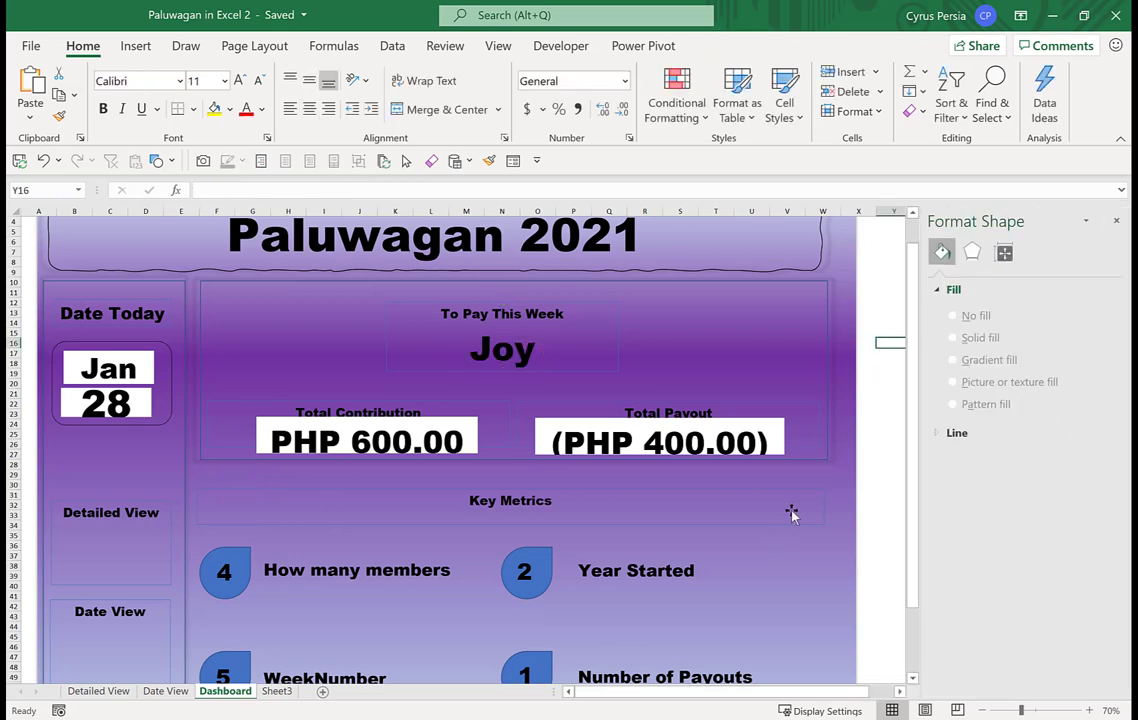
Make the Joy name text white
left_click(513, 347)
left_click(261, 109)
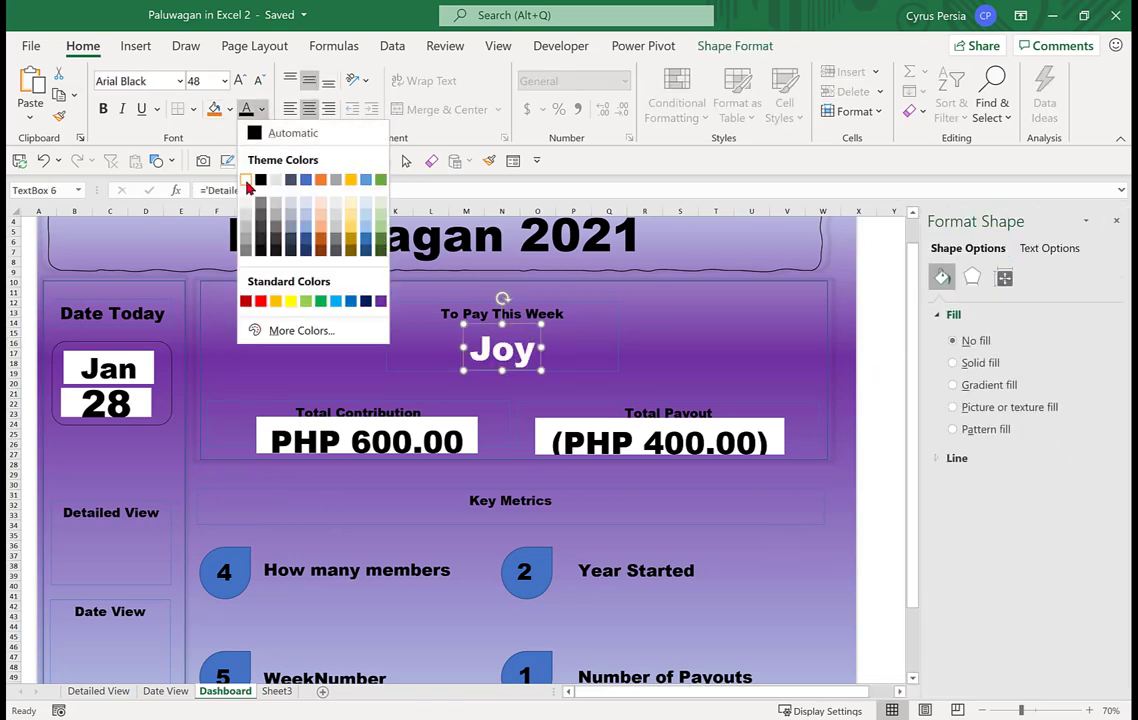
left_click(222, 167)
Enlarge the To Pay This Week heading font by two size steps
left_click(572, 330)
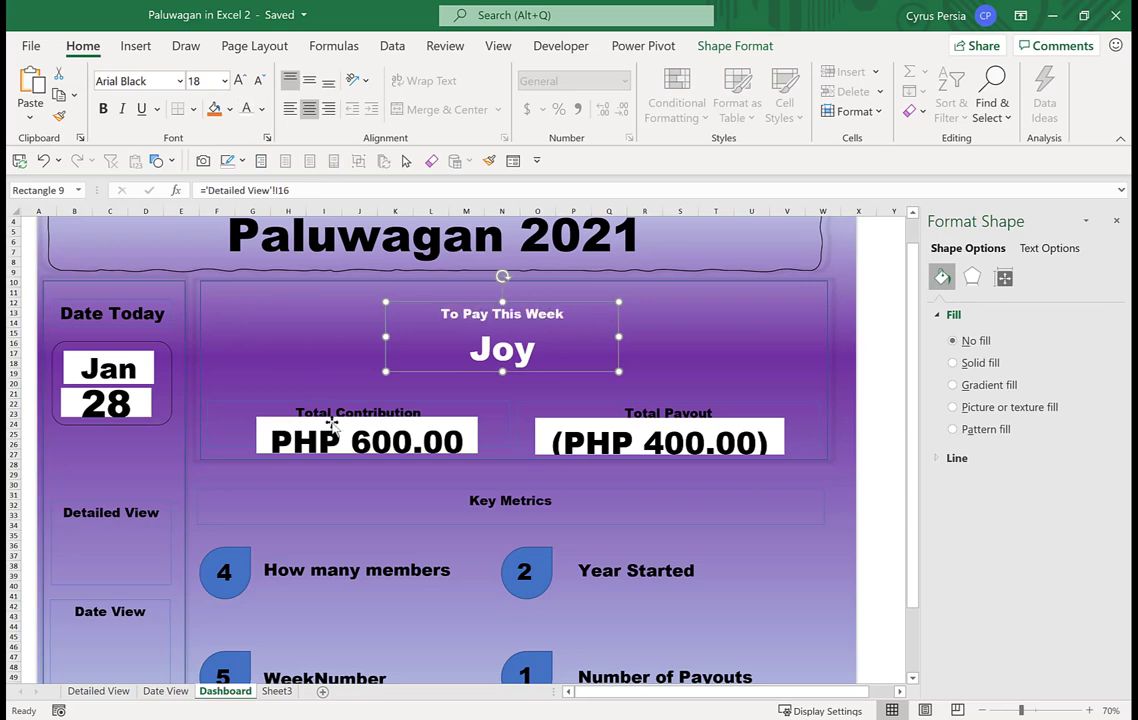
left_click(239, 81)
left_click(239, 81)
left_click(239, 81)
left_click(239, 81)
left_click(239, 81)
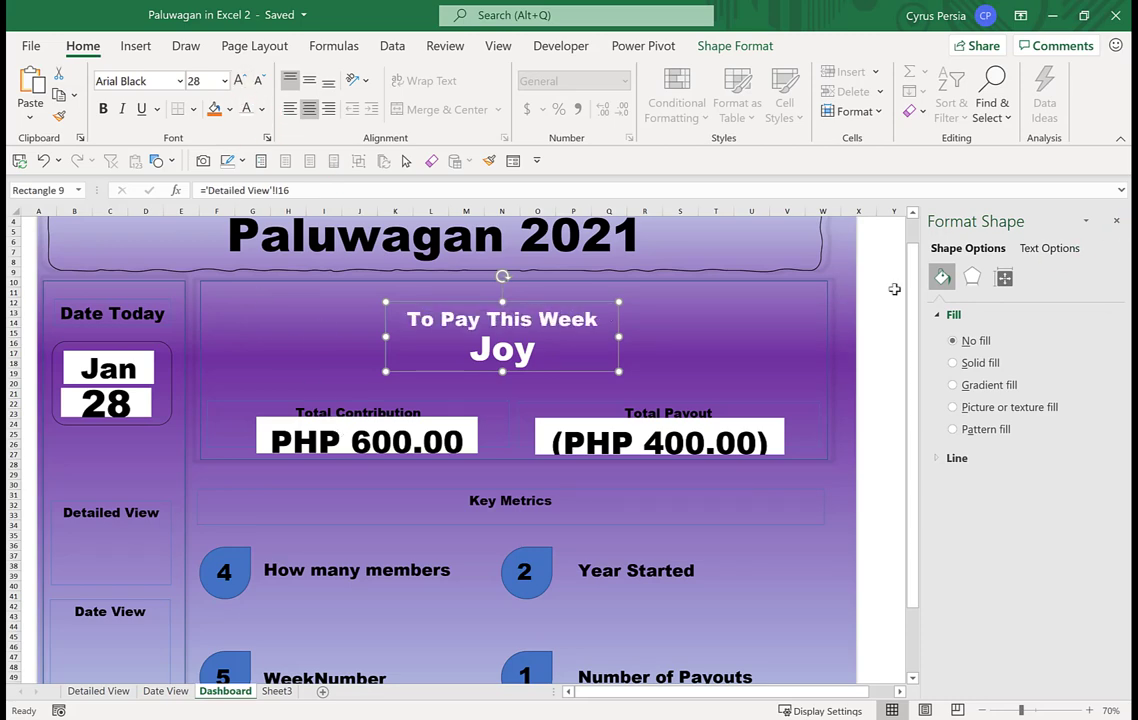
left_click(894, 289)
Set No Fill on the PHP 600.00, PHP 400.00, Jan and 28 boxes
left_click(368, 392)
left_click(475, 360)
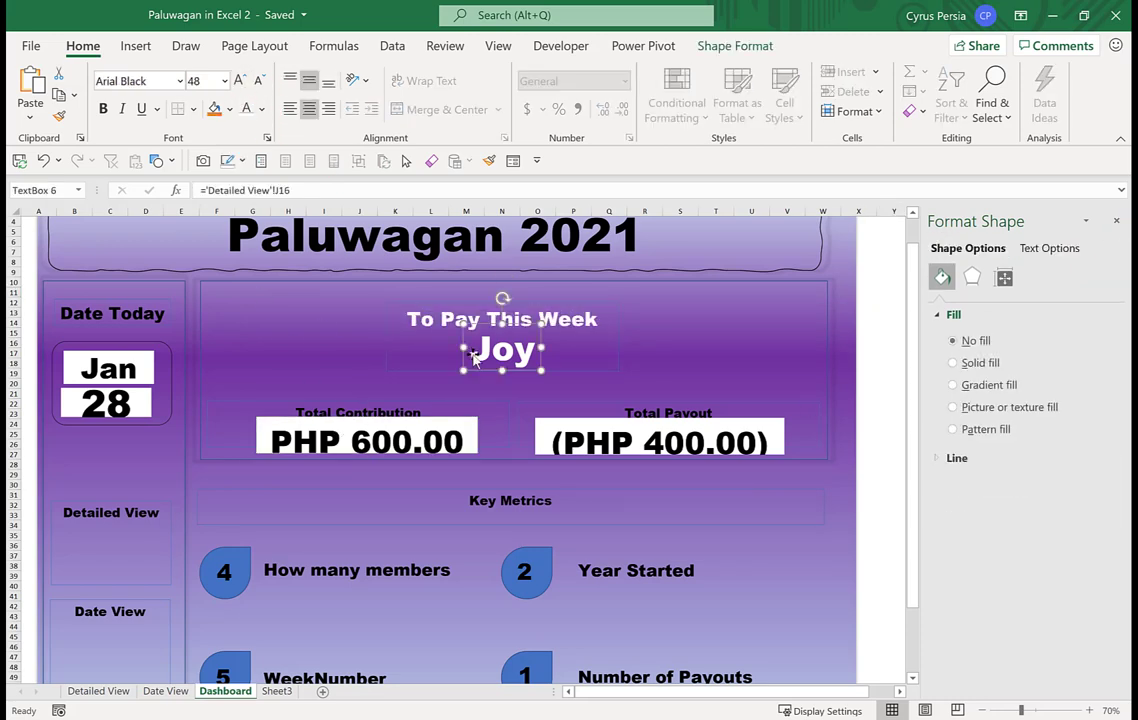
left_click(449, 425)
key("F4")
left_click(575, 422)
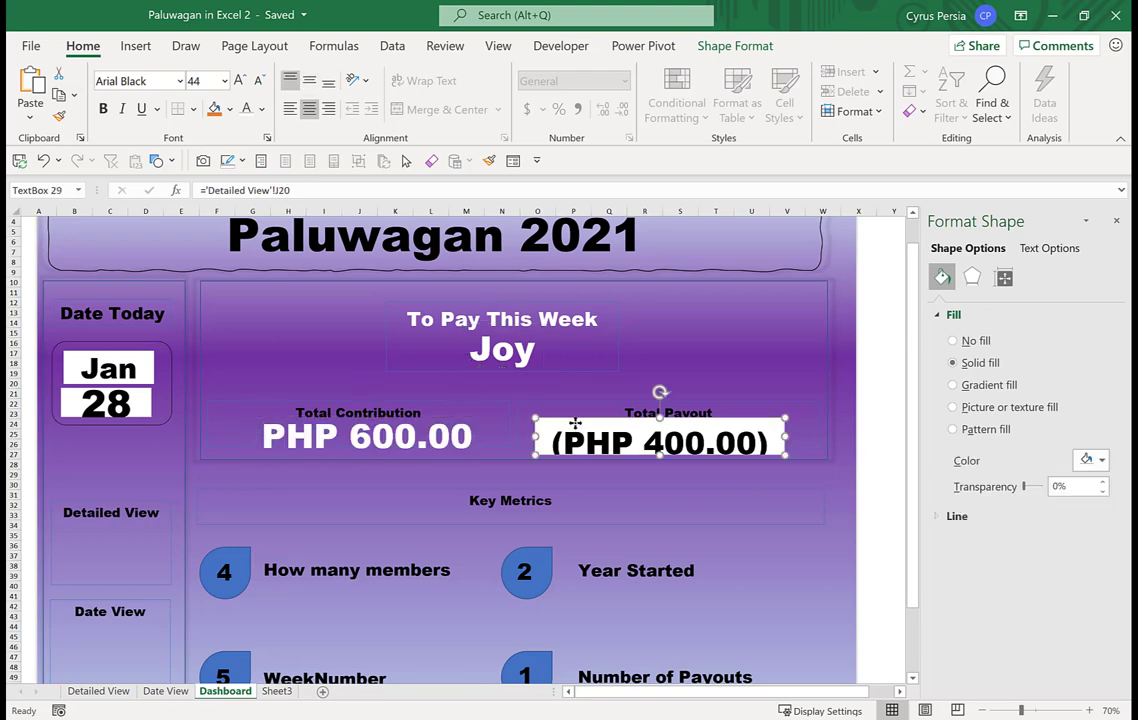
key("F4")
left_click(147, 365)
key("F4")
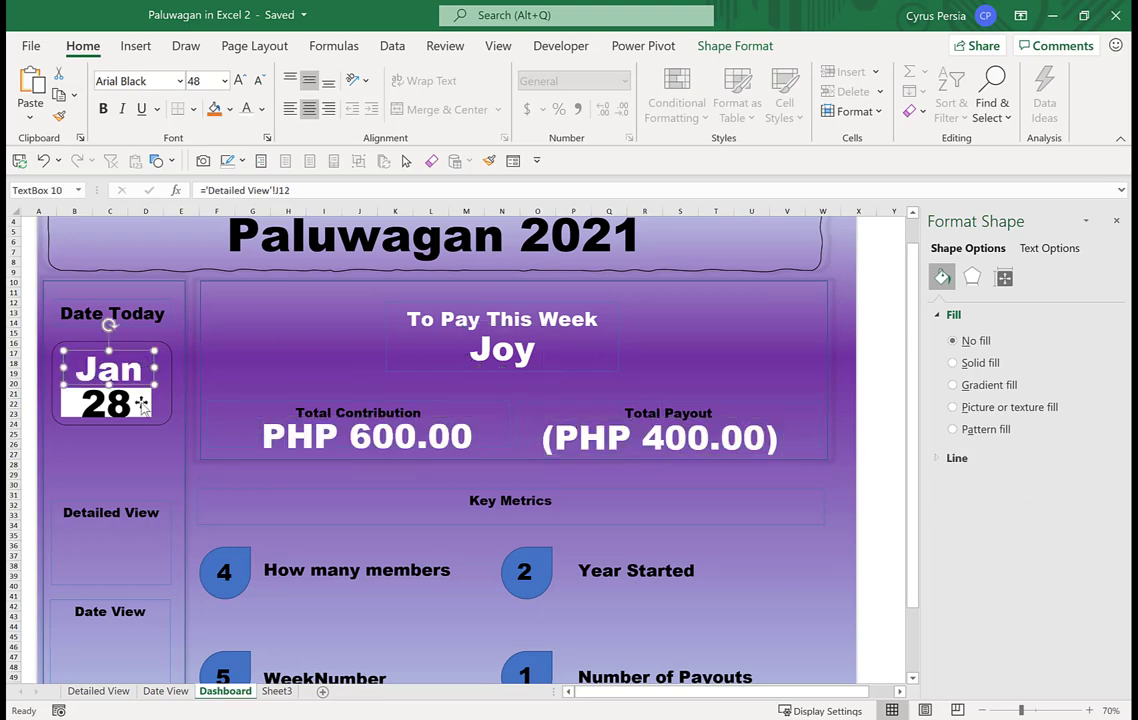
left_click(141, 403)
key("F4")
left_click(882, 333)
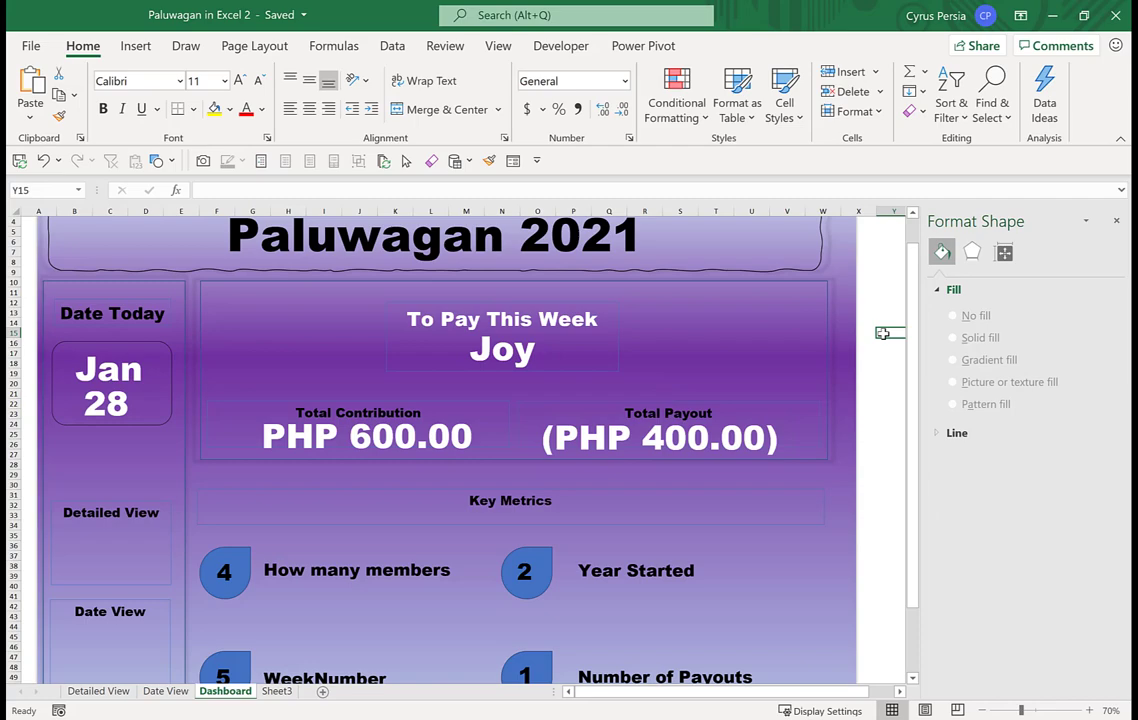
Review the purple background shape and close the Format Shape pane
left_click(144, 345)
left_click(862, 362)
left_click(579, 366)
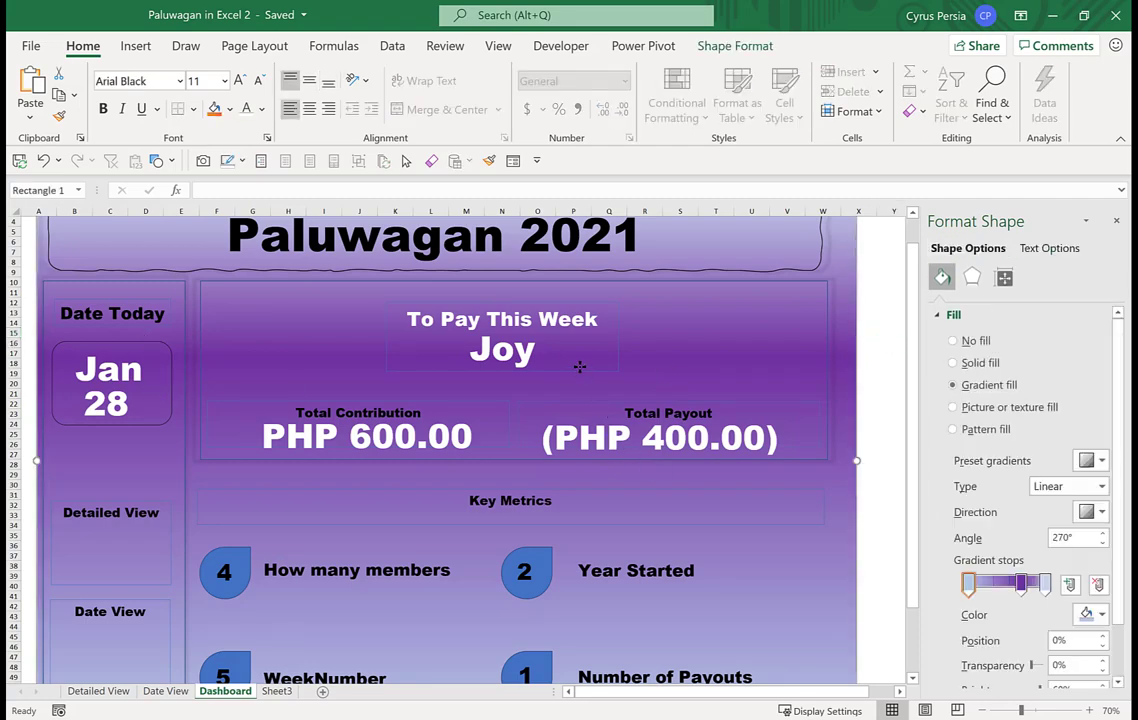
left_click(879, 383)
left_click(1116, 220)
left_click(960, 325)
Enlarge the Key Metrics heading font by three size steps
scroll(960, 325, "down", 5)
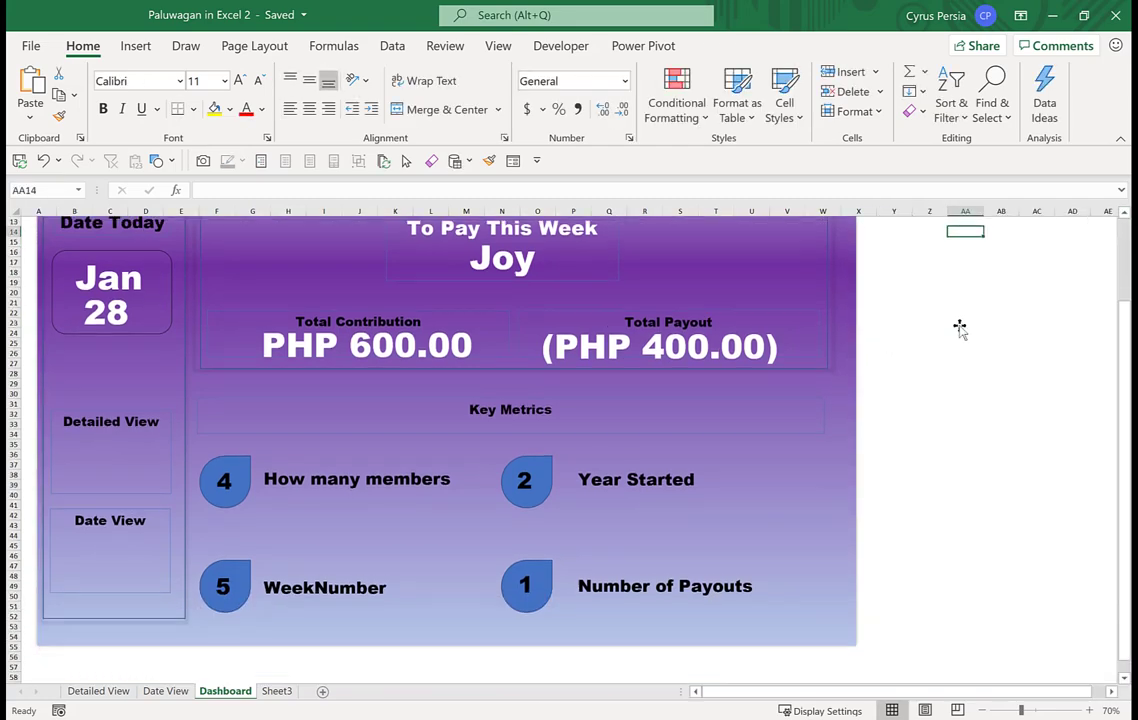
scroll(900, 397, "up", 5)
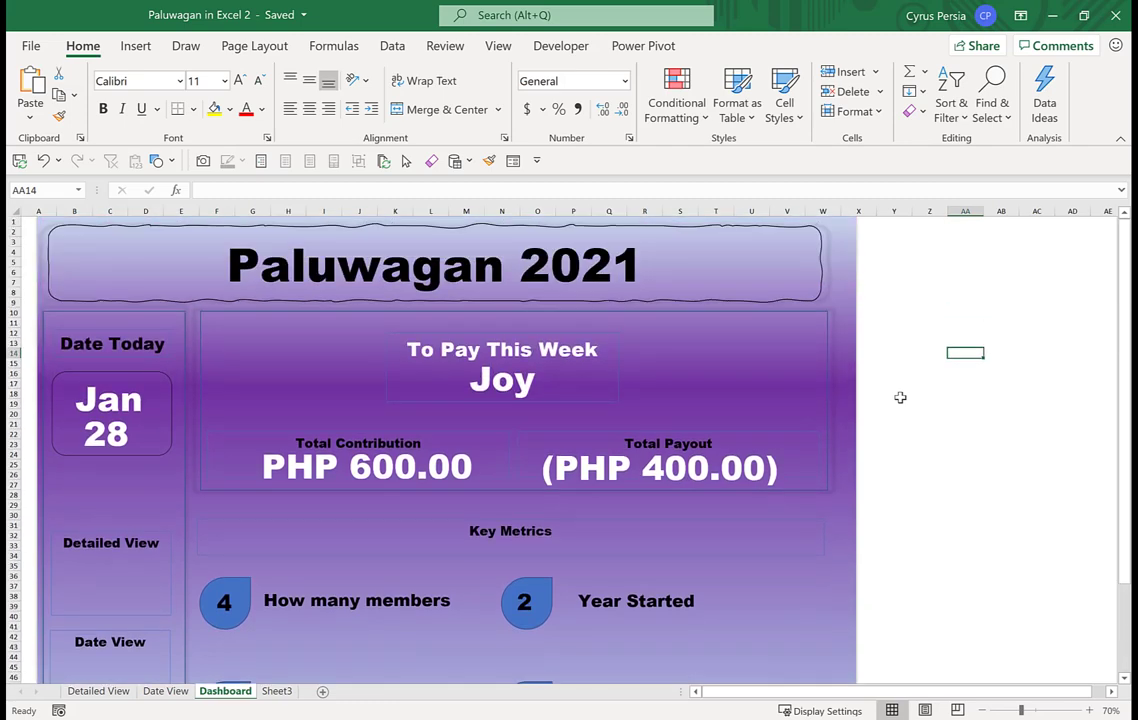
scroll(900, 397, "down", 2)
left_click(510, 440)
left_click(240, 80)
left_click(240, 80)
left_click(240, 80)
left_click(240, 80)
left_click(925, 322)
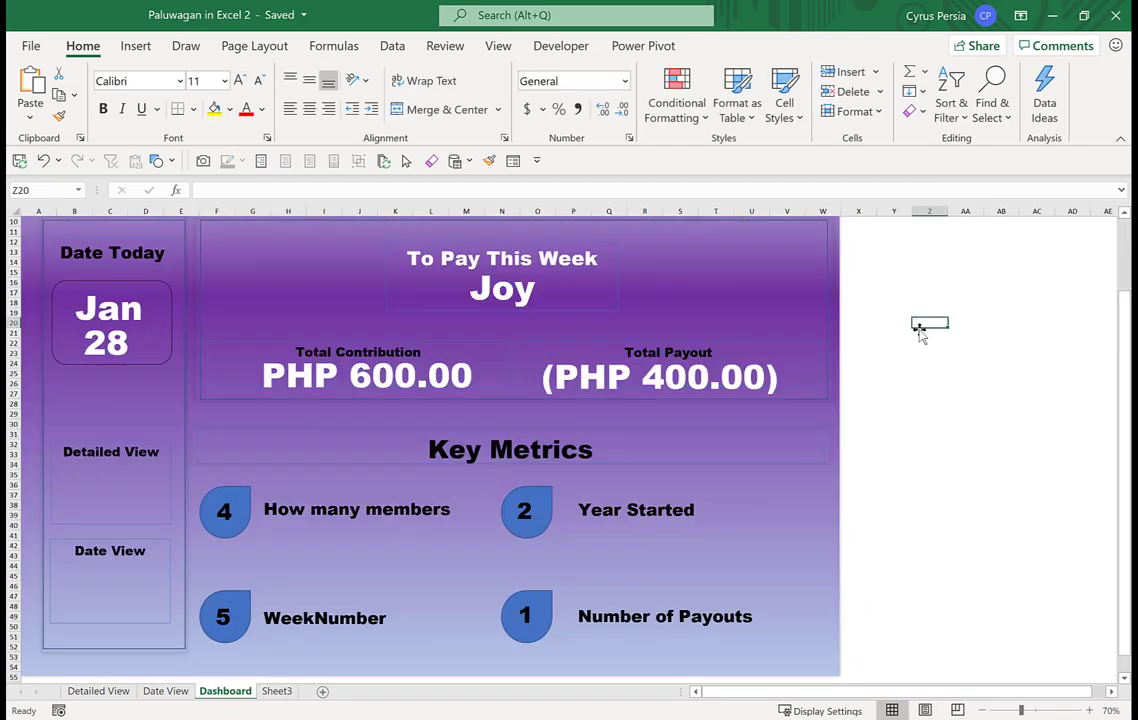
scroll(920, 328, "up", 3)
left_click(563, 400)
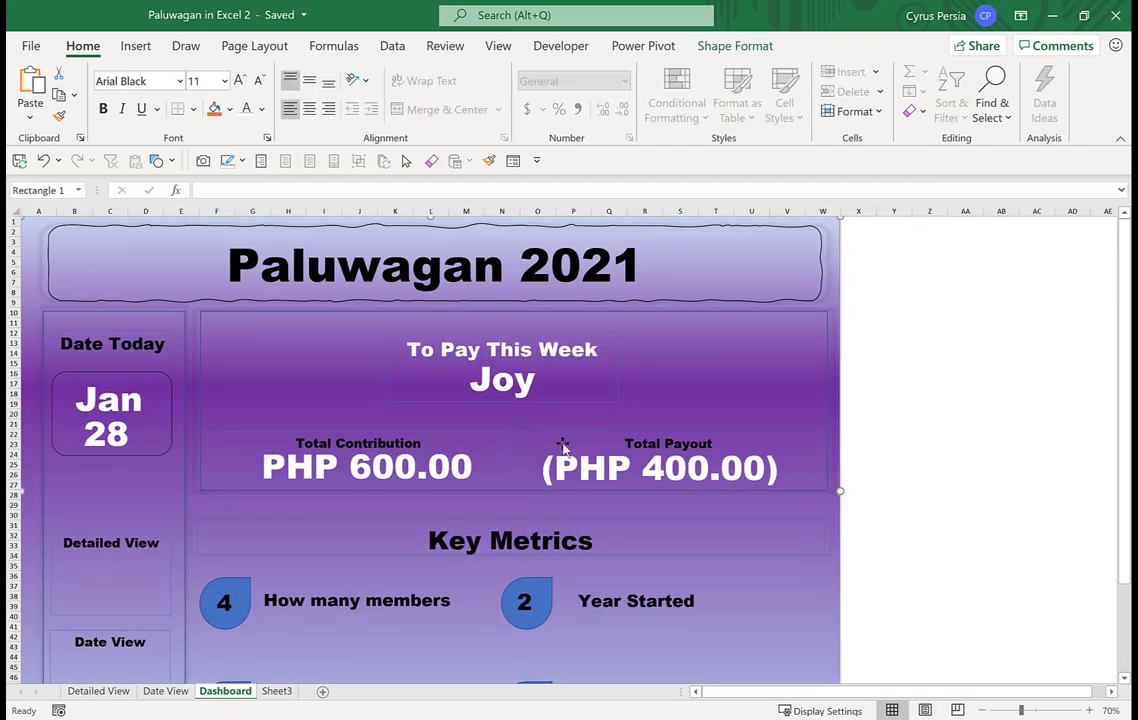
left_click(935, 330)
scroll(940, 330, "down", 4)
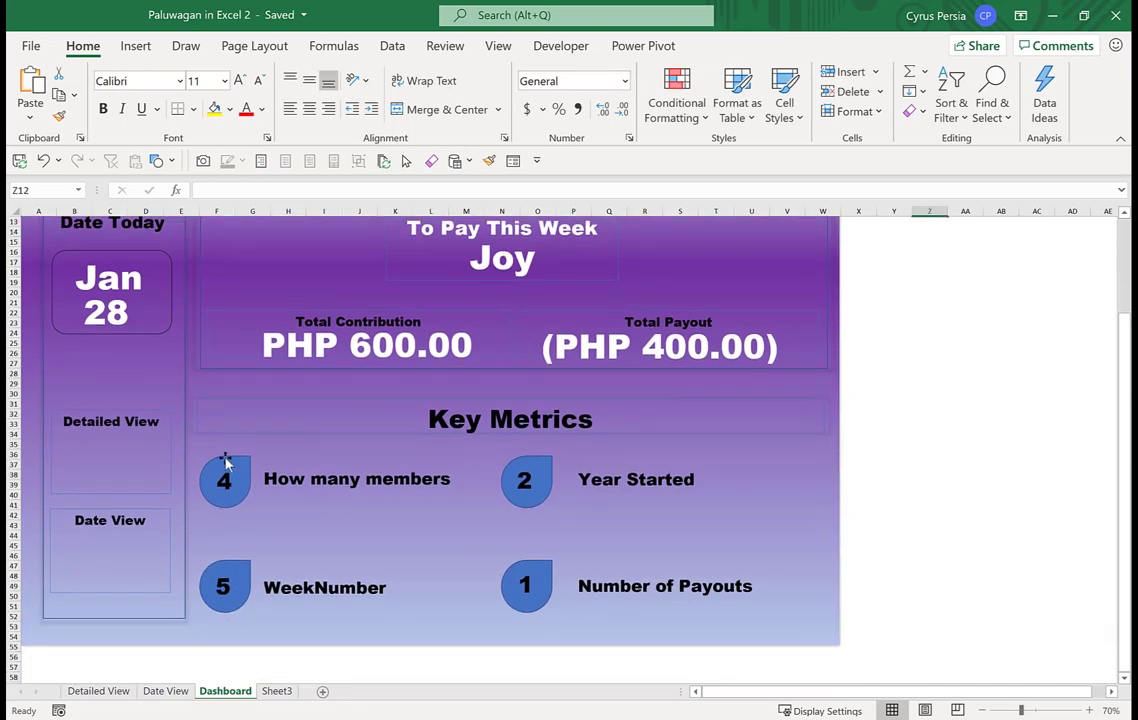
Apply a blue glow variation to the 4-and-5 and 2-and-1 badge pairs
left_click(224, 470)
left_click(735, 45)
left_click(456, 111)
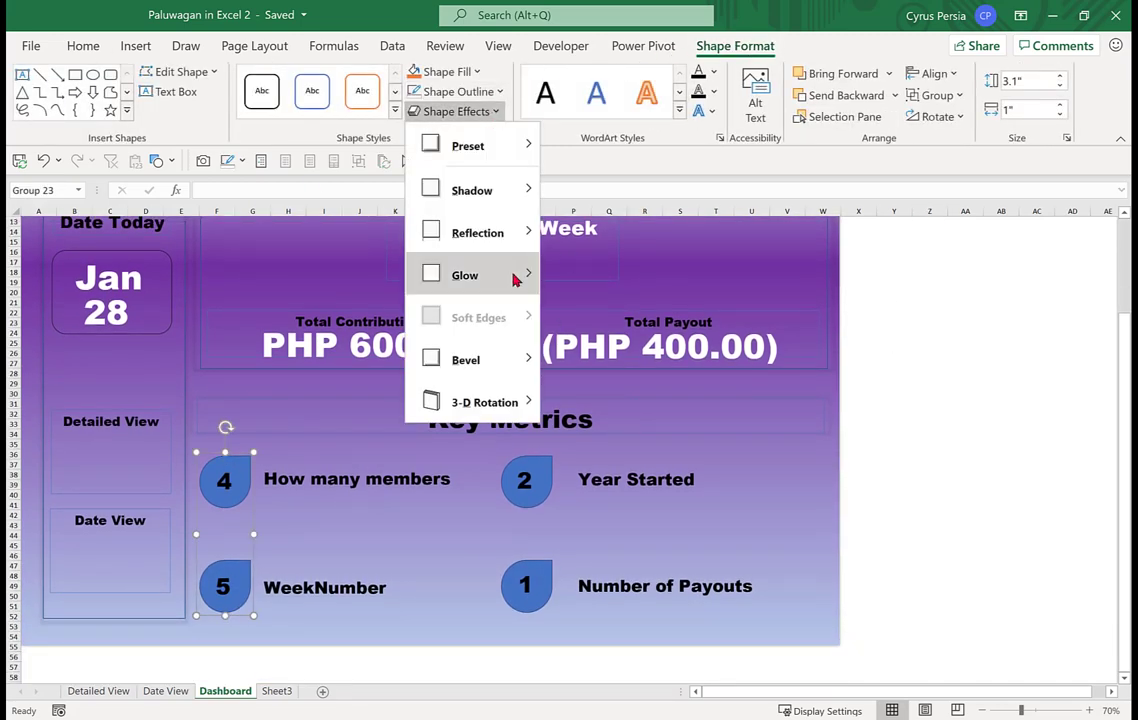
mouse_move(515, 277)
left_click(565, 438)
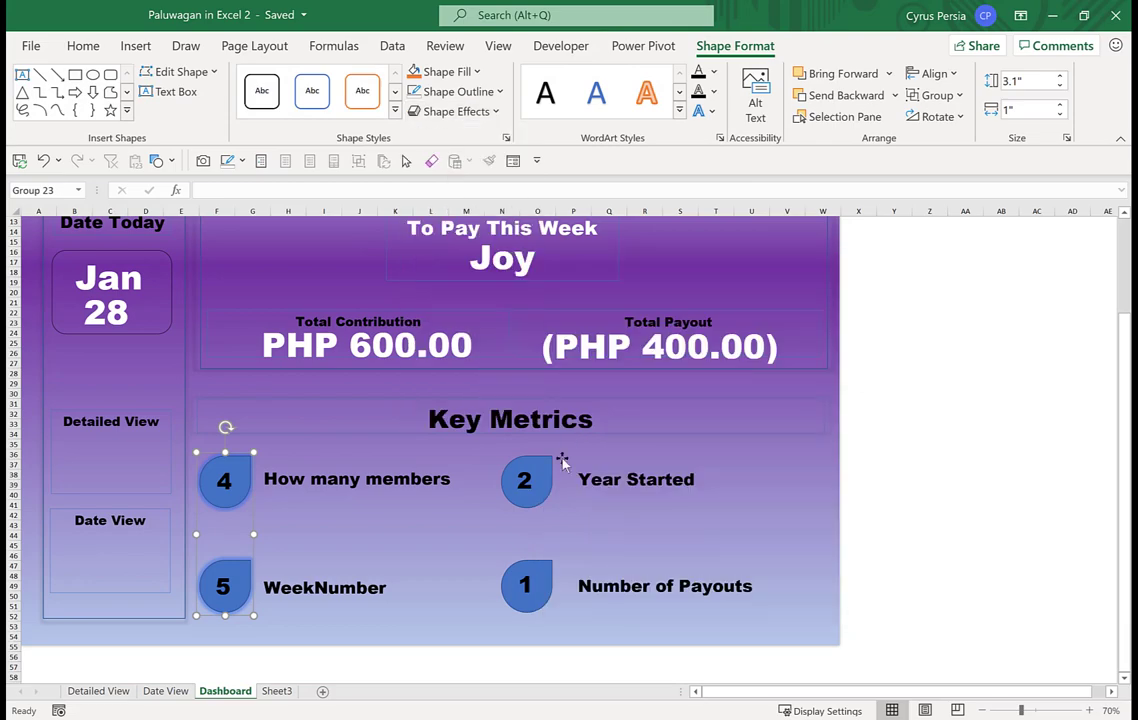
left_click(528, 468)
left_click(492, 111)
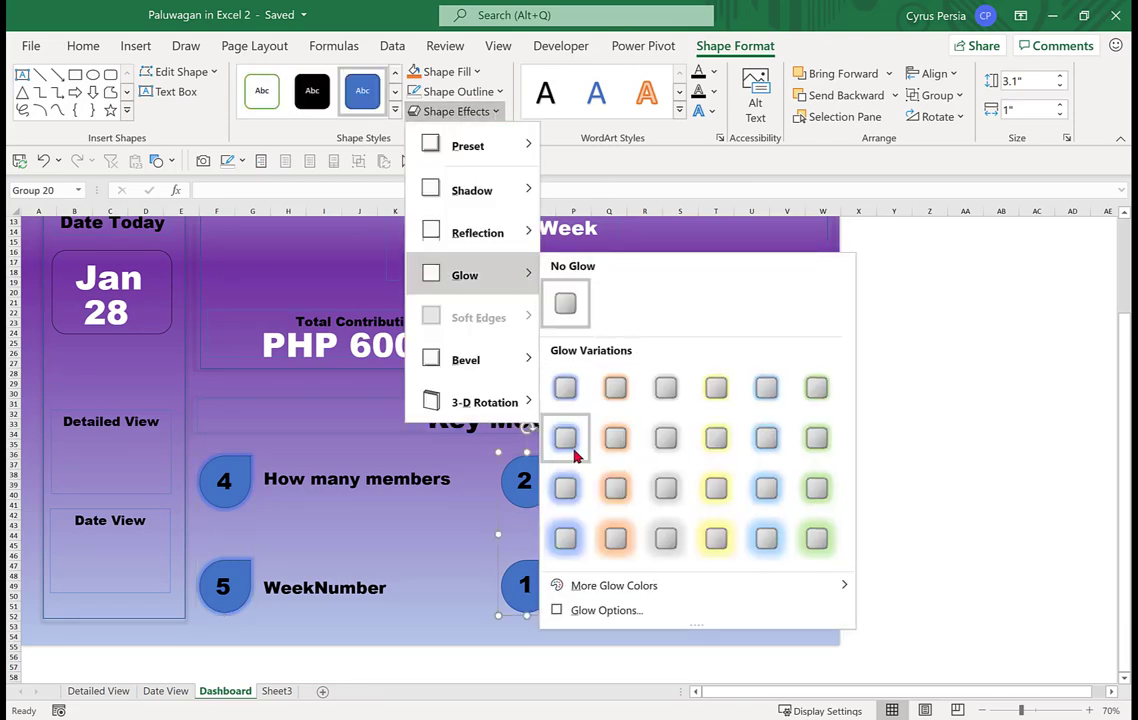
left_click(569, 479)
left_click(940, 413)
scroll(940, 413, "up", 3)
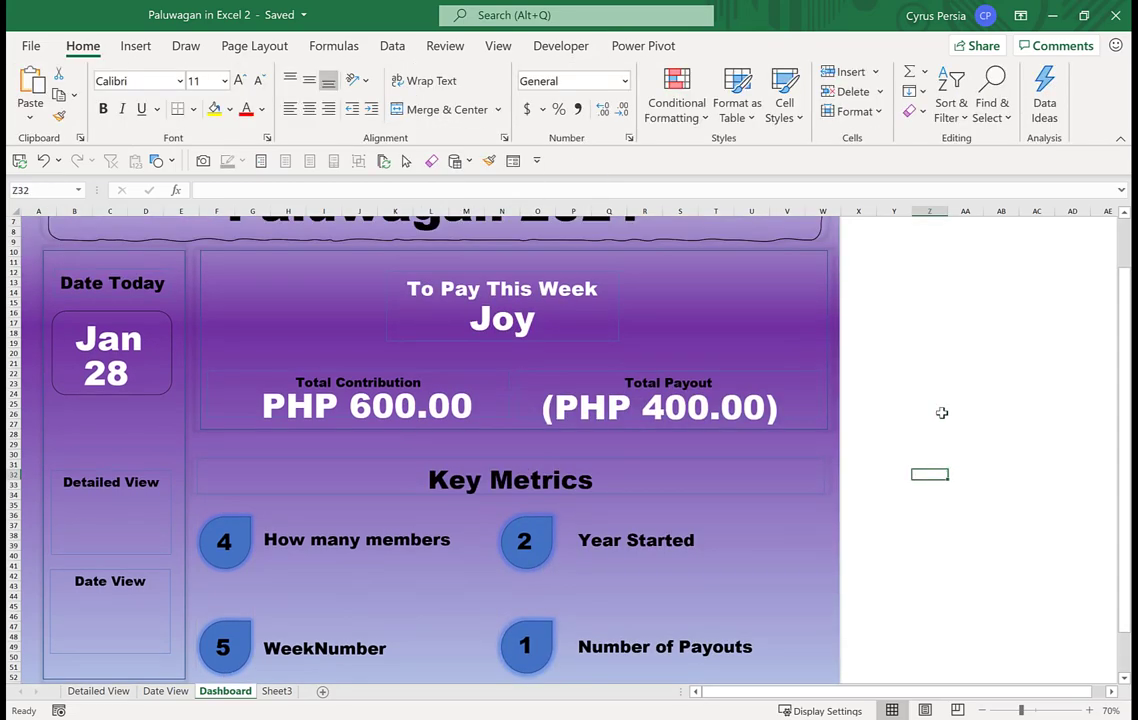
left_click(132, 345)
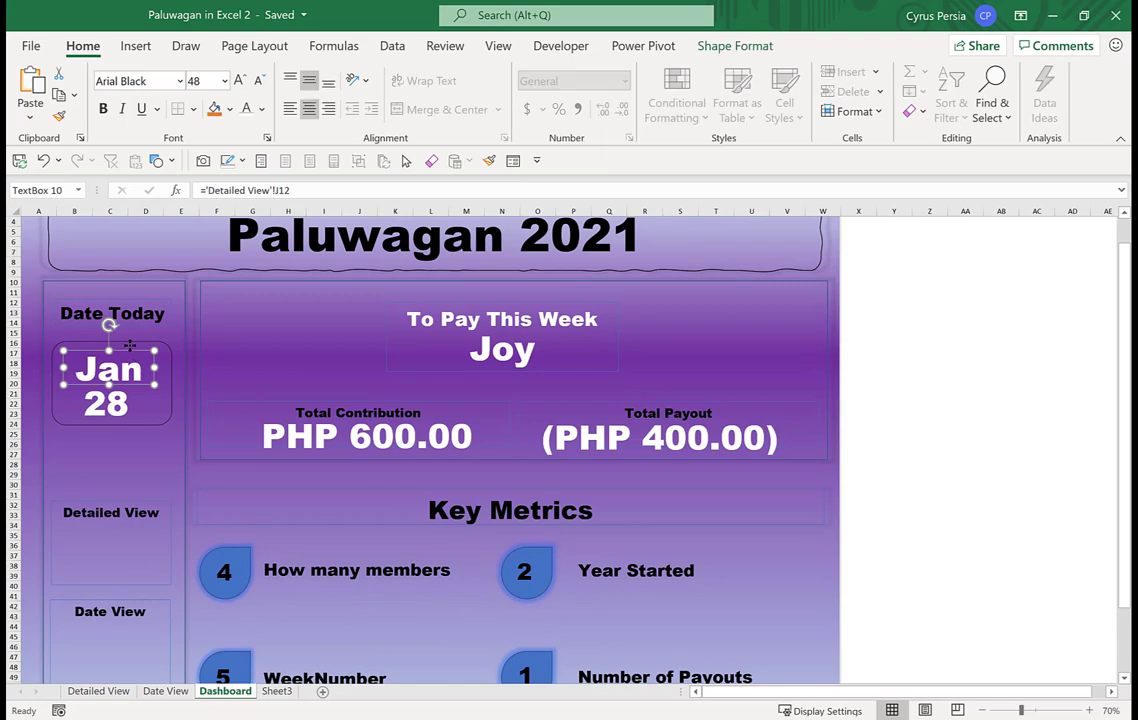
Remove the outline from the Jan 28 date shape
left_click(240, 161)
left_click(280, 381)
left_click(915, 332)
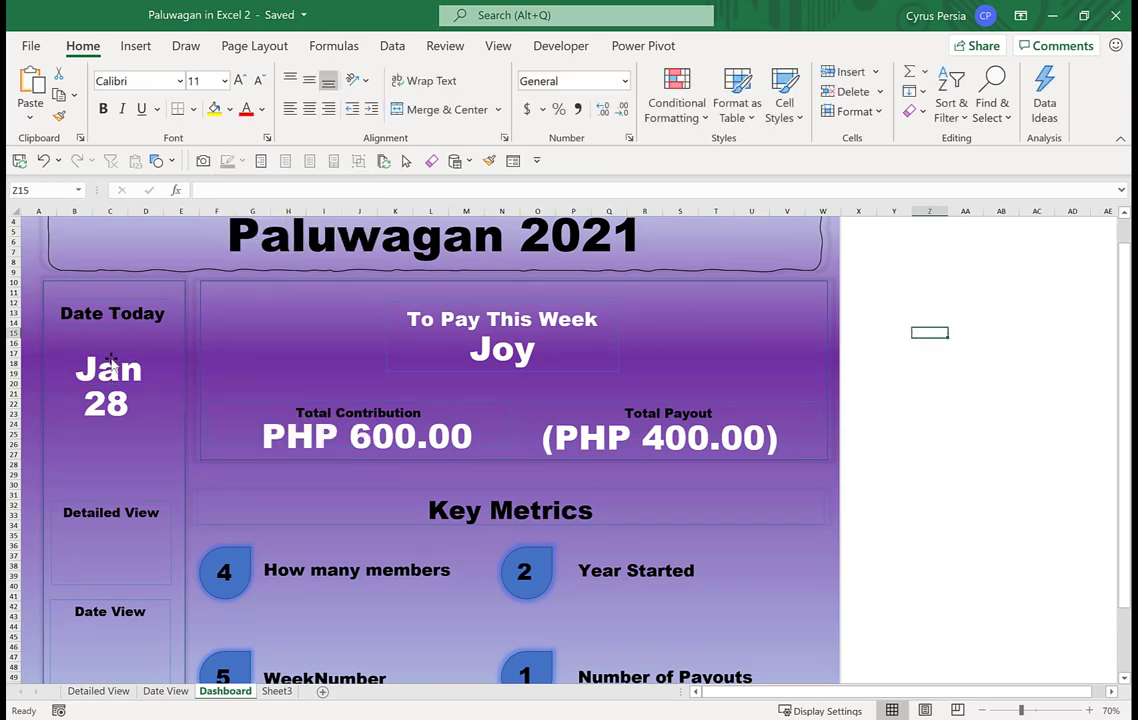
Middle-align the Detailed View button text and enlarge it to 32 pt
scroll(136, 525, "down", 4)
right_click(137, 408)
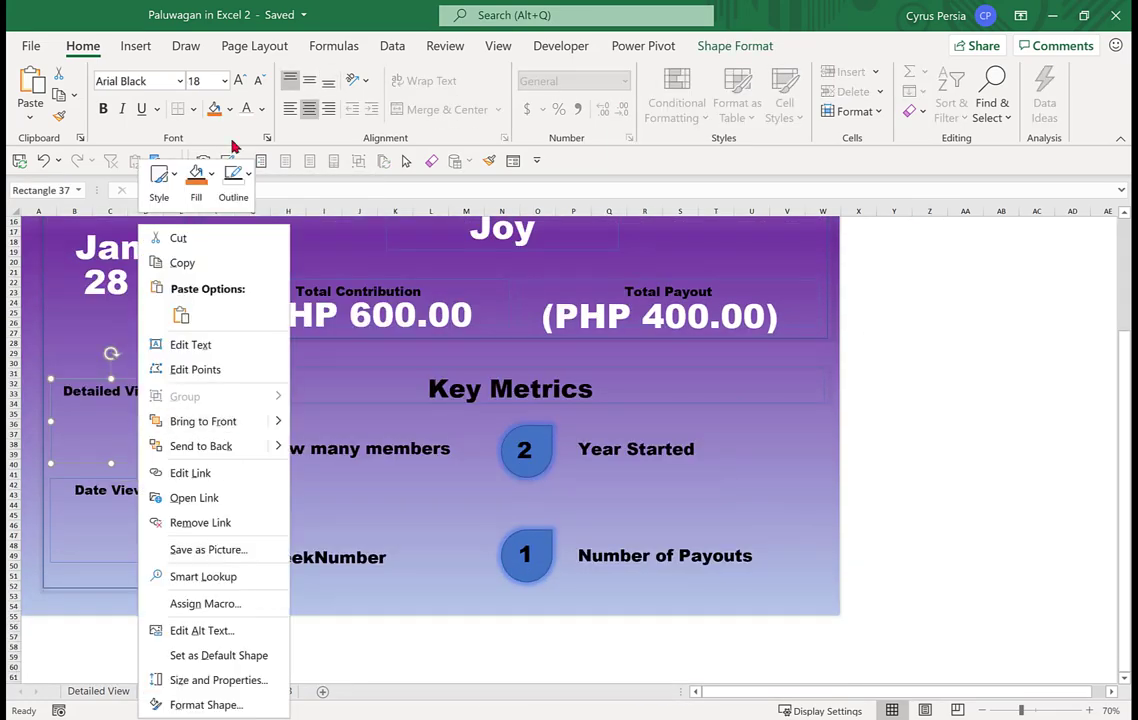
left_click(310, 82)
left_click(239, 80)
left_click(239, 80)
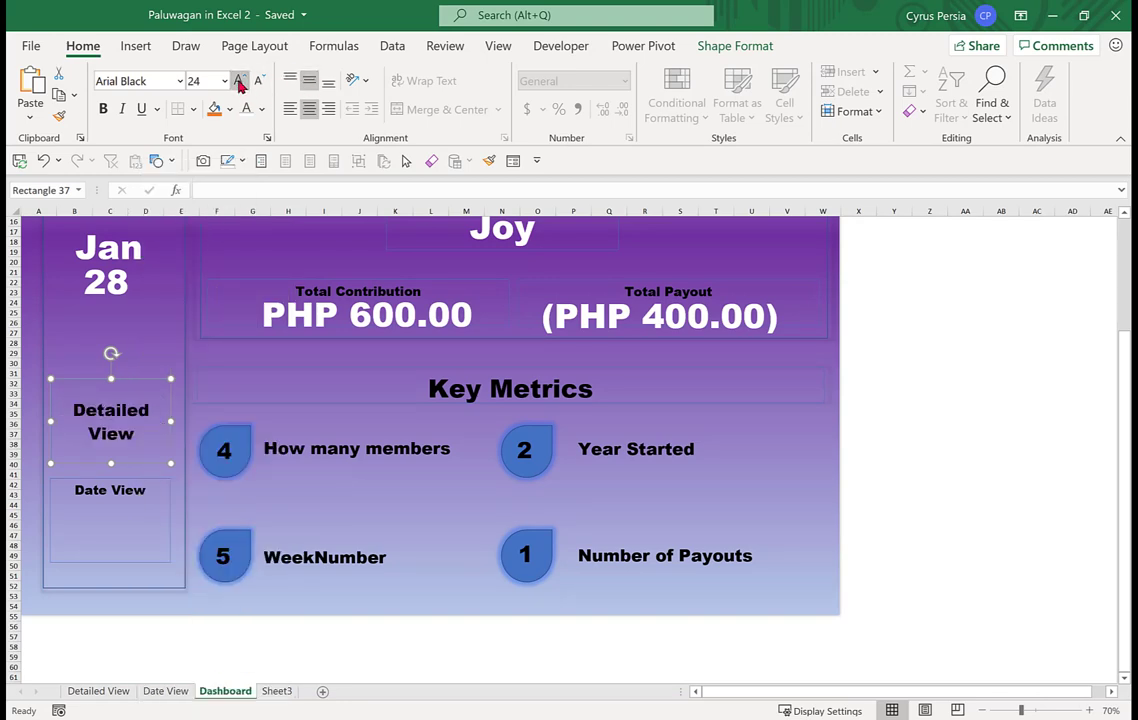
left_click(239, 80)
left_click(239, 80)
Give the Detailed View button a gradient fill from a black first stop to purple
key("ctrl+1")
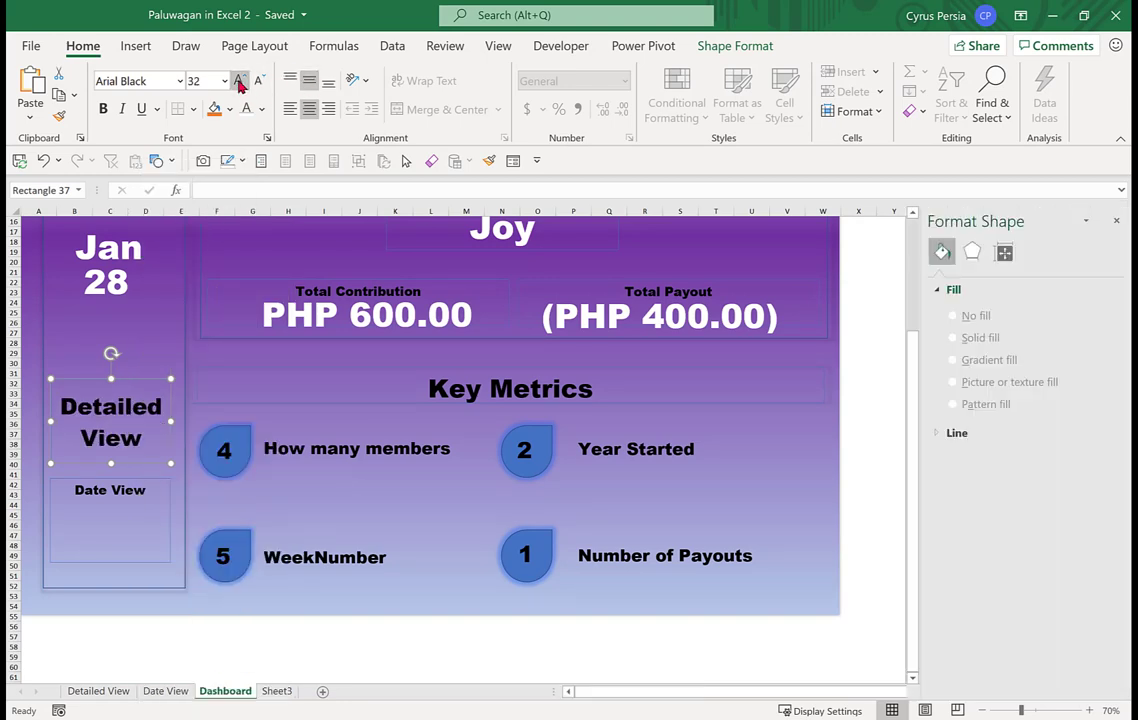
left_click(953, 385)
mouse_move(1021, 584)
left_mouse_down()
mouse_move(1013, 590)
mouse_move(1026, 594)
mouse_move(1031, 582)
mouse_move(1022, 586)
left_mouse_up()
left_click(970, 588)
left_click(1102, 615)
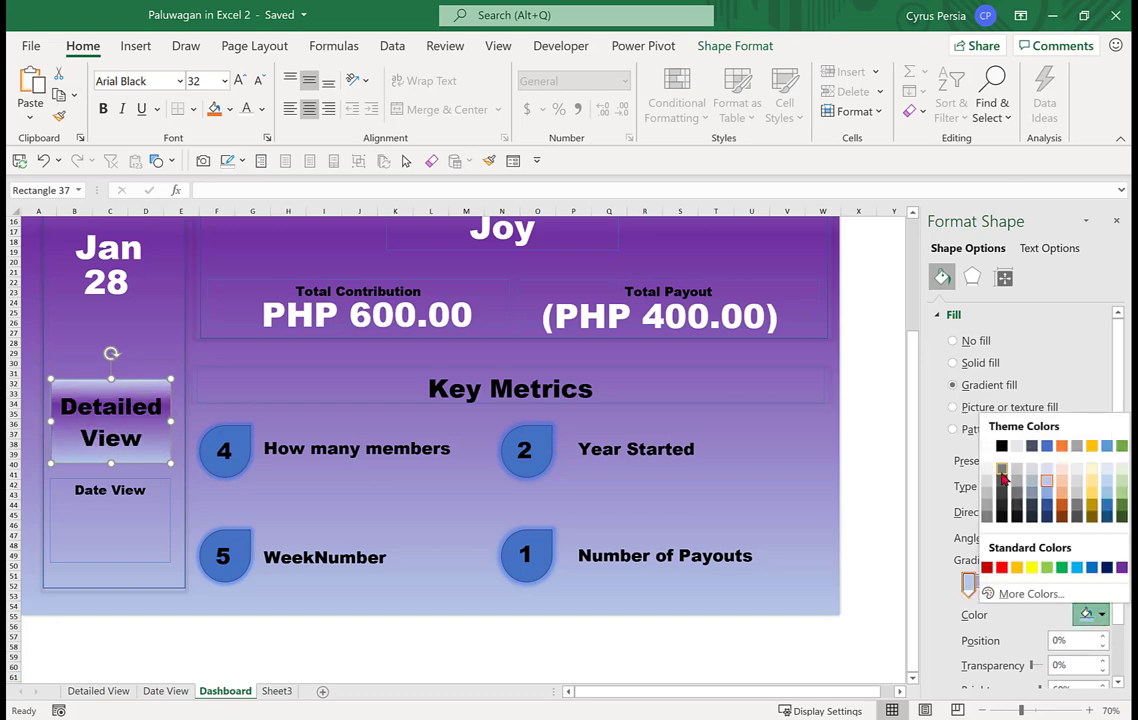
left_click(885, 428)
left_click(1102, 615)
left_click(1007, 446)
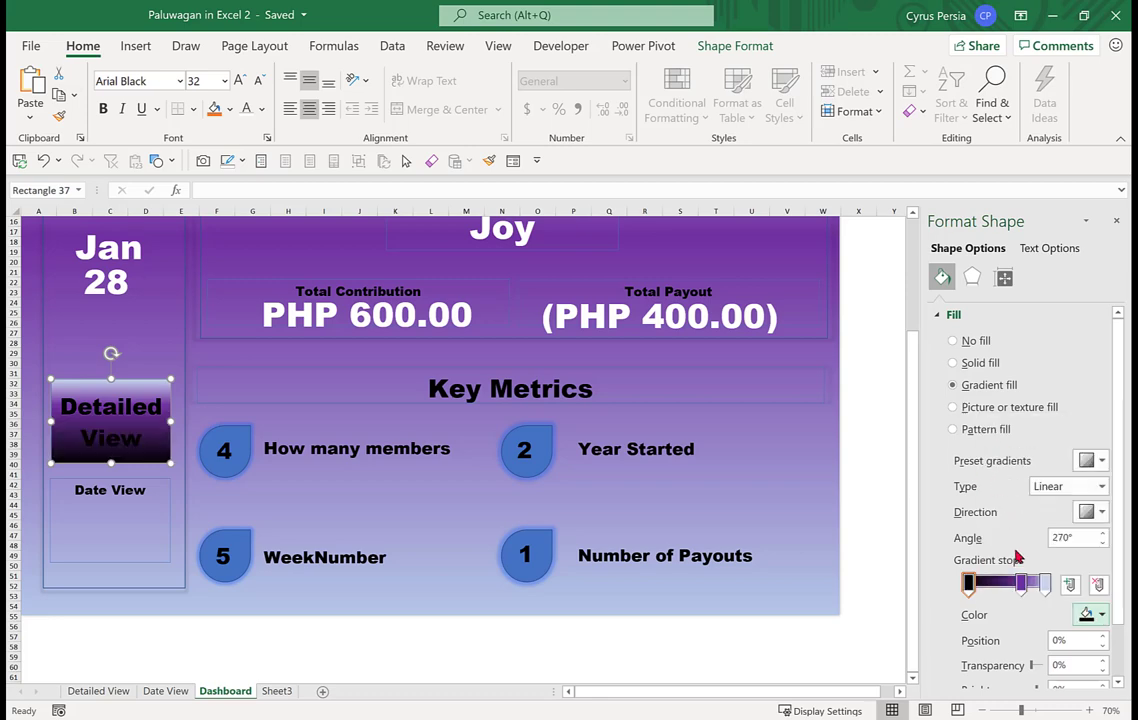
left_click_drag(1021, 584, 988, 588)
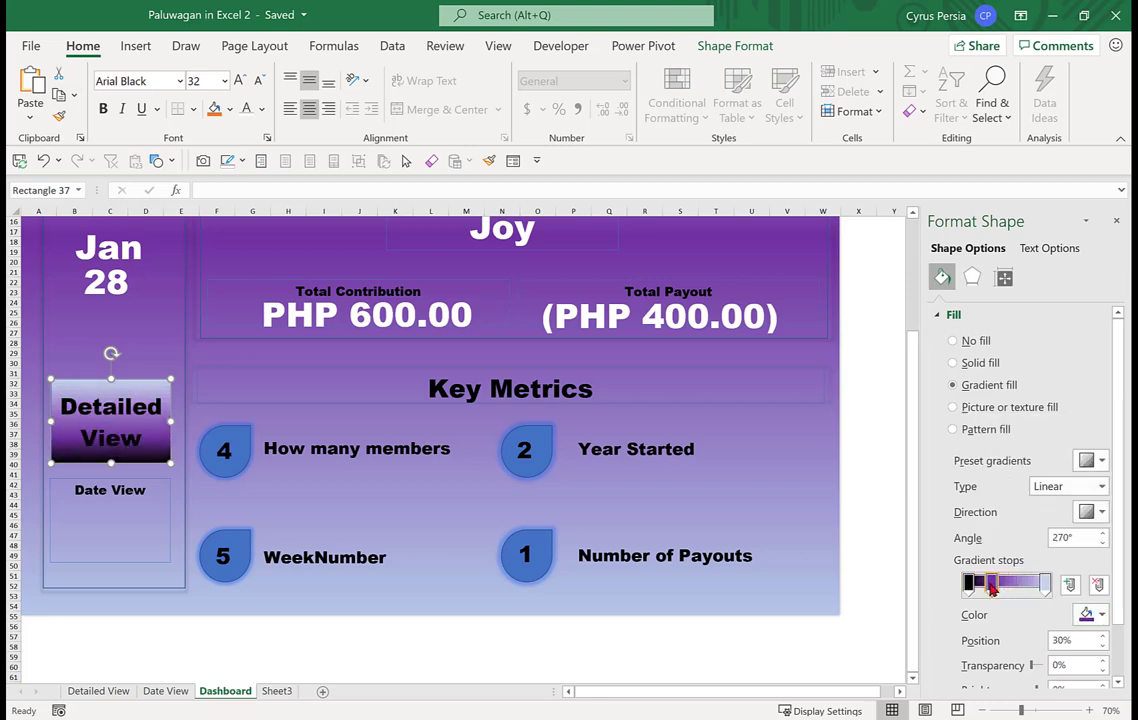
left_click(879, 504)
left_click(140, 408)
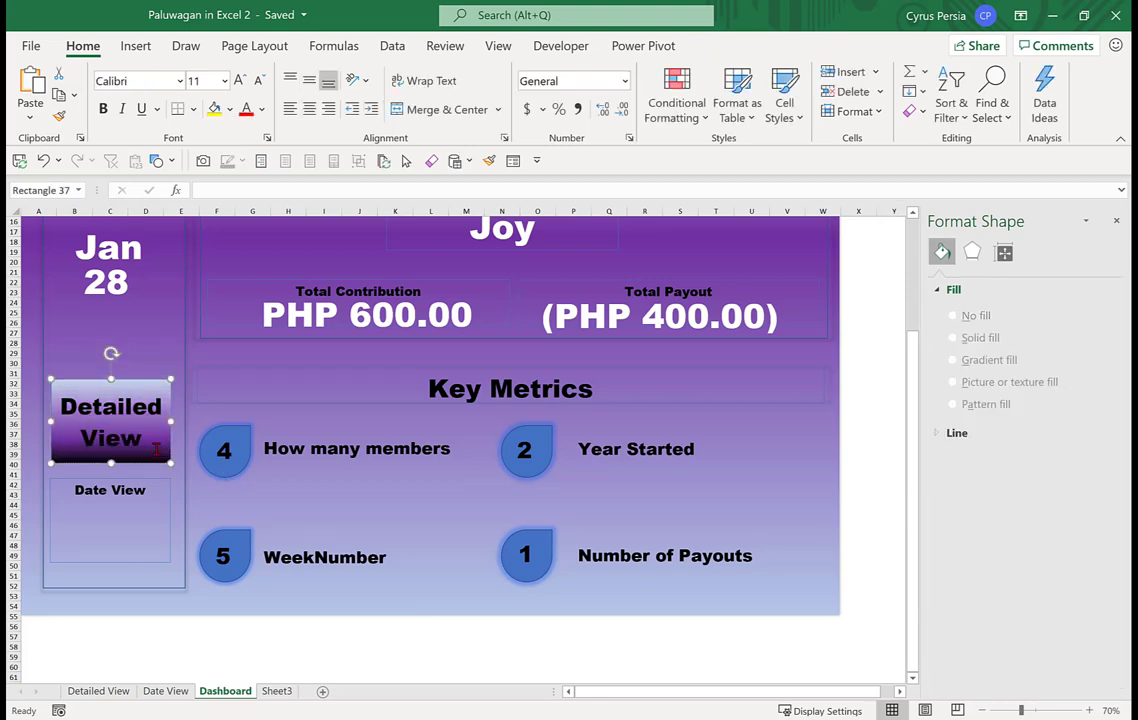
Repeat the same gradient button styling on the Date View button
right_click(110, 558)
key("Escape")
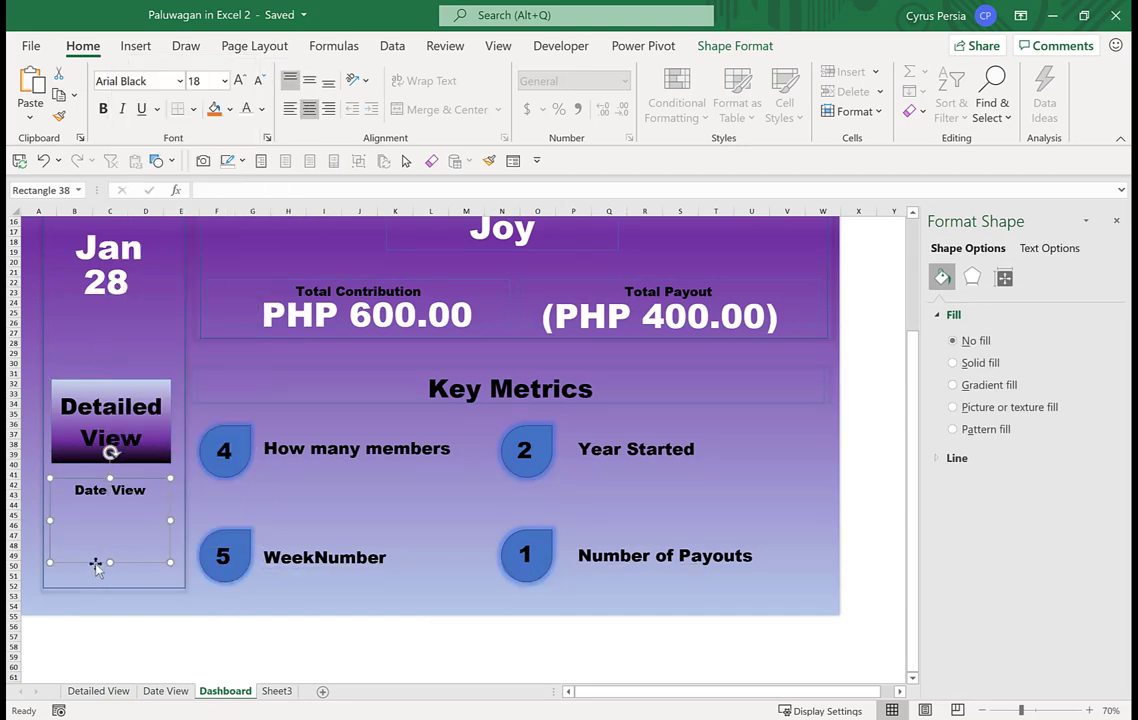
key("ctrl+y")
left_click(890, 322)
left_click(1116, 221)
left_click(955, 371)
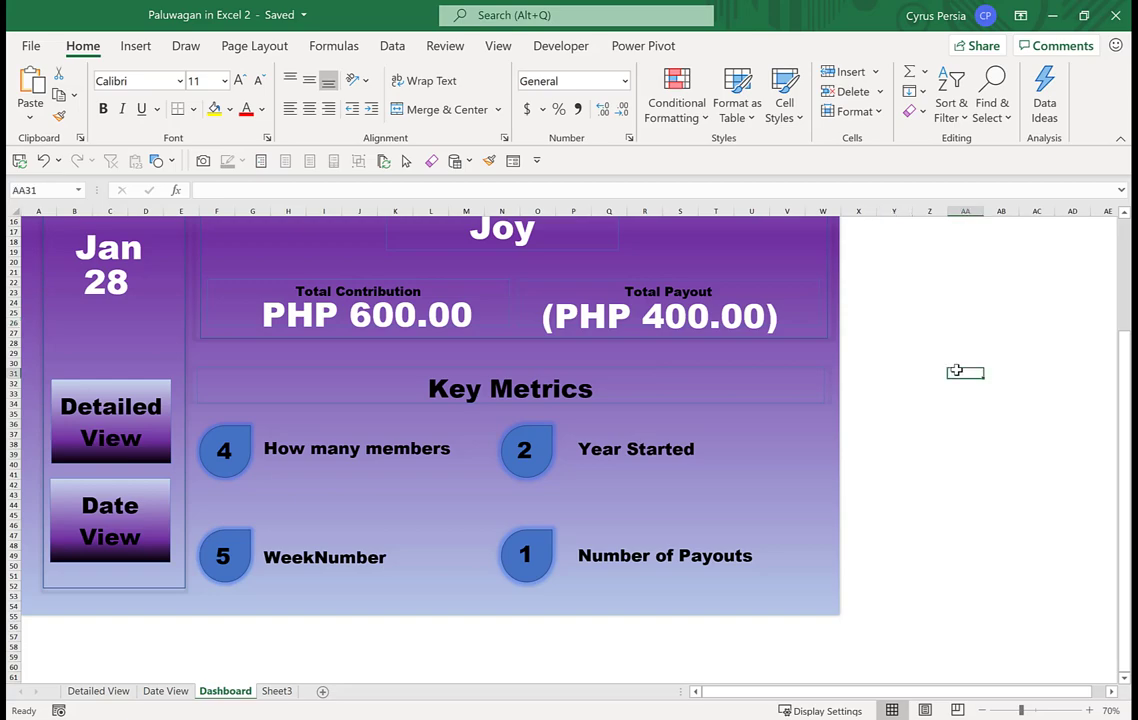
scroll(957, 371, "up", 5)
Set the ribbon to Auto-hide so the Paluwagan 2021 dashboard fills the window
left_click(1020, 15)
left_click(1000, 50)
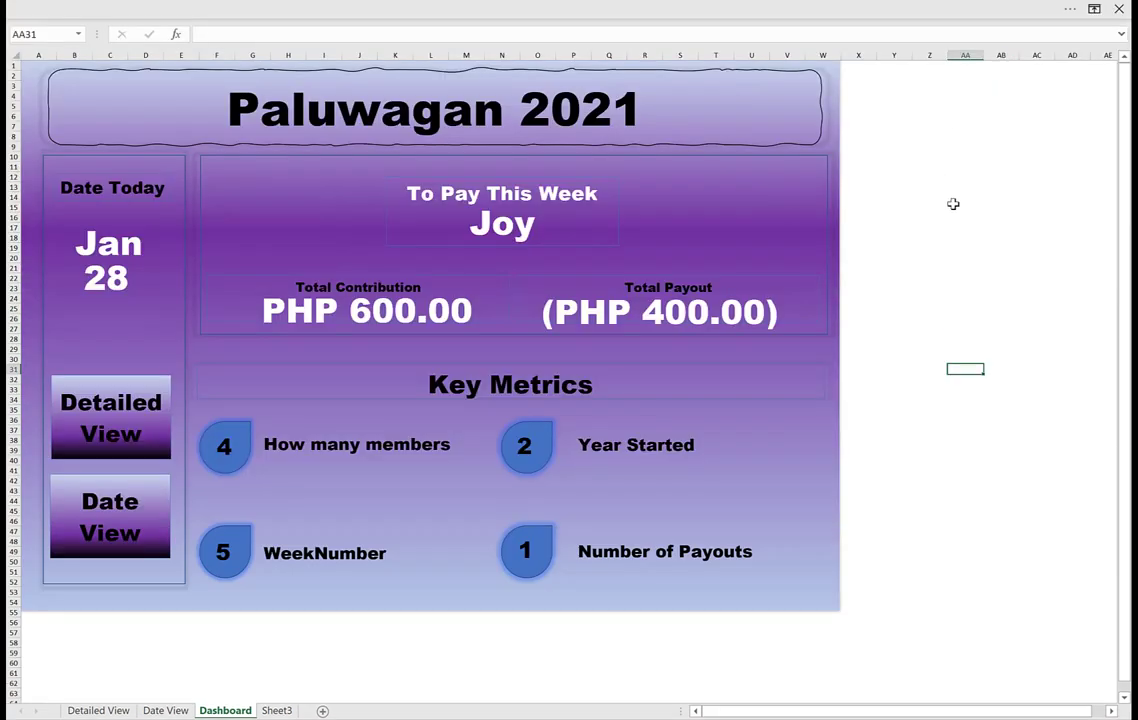
left_click(953, 206)
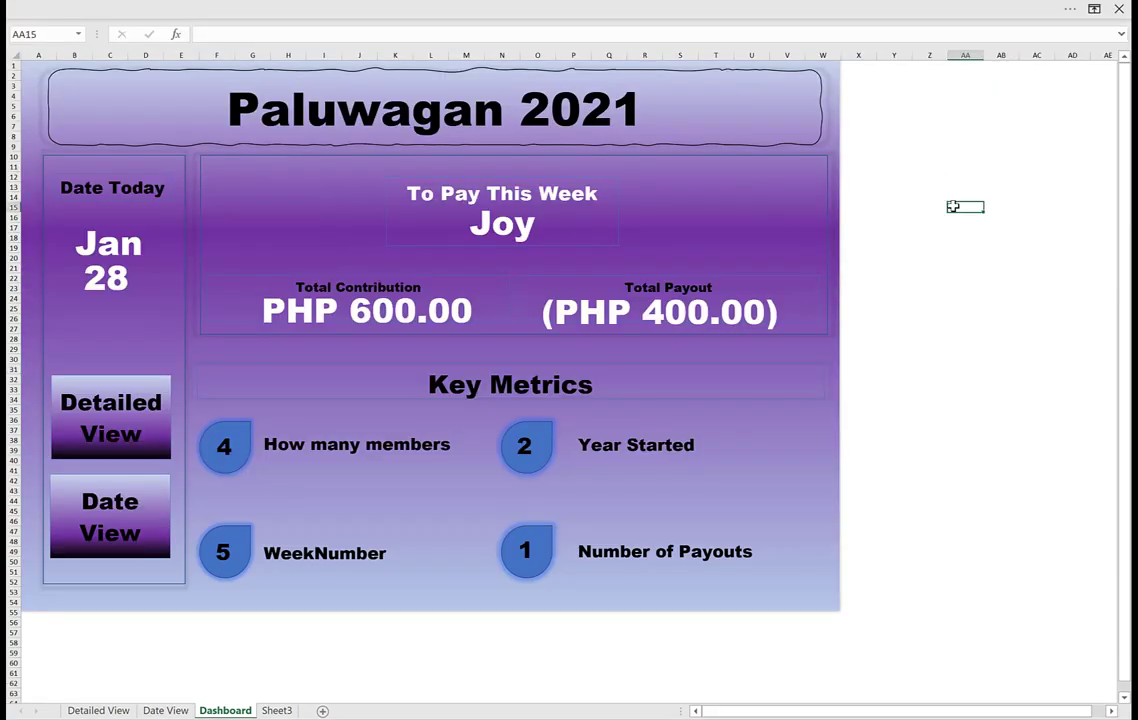
left_click(561, 246)
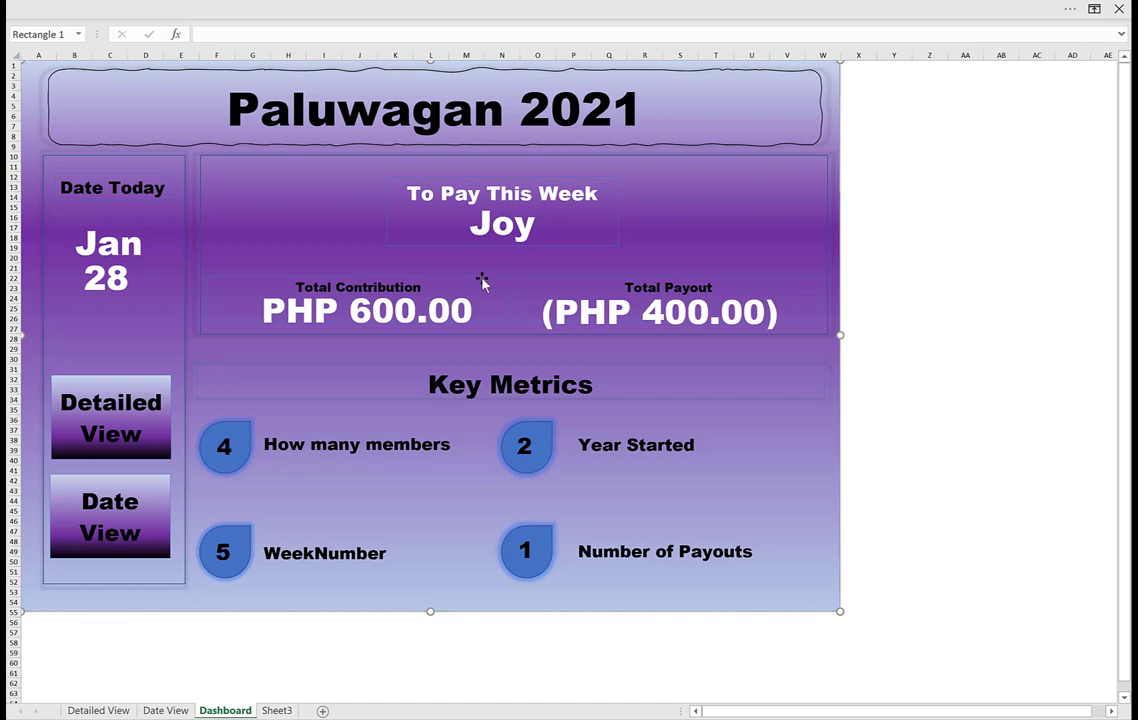
left_click(943, 232)
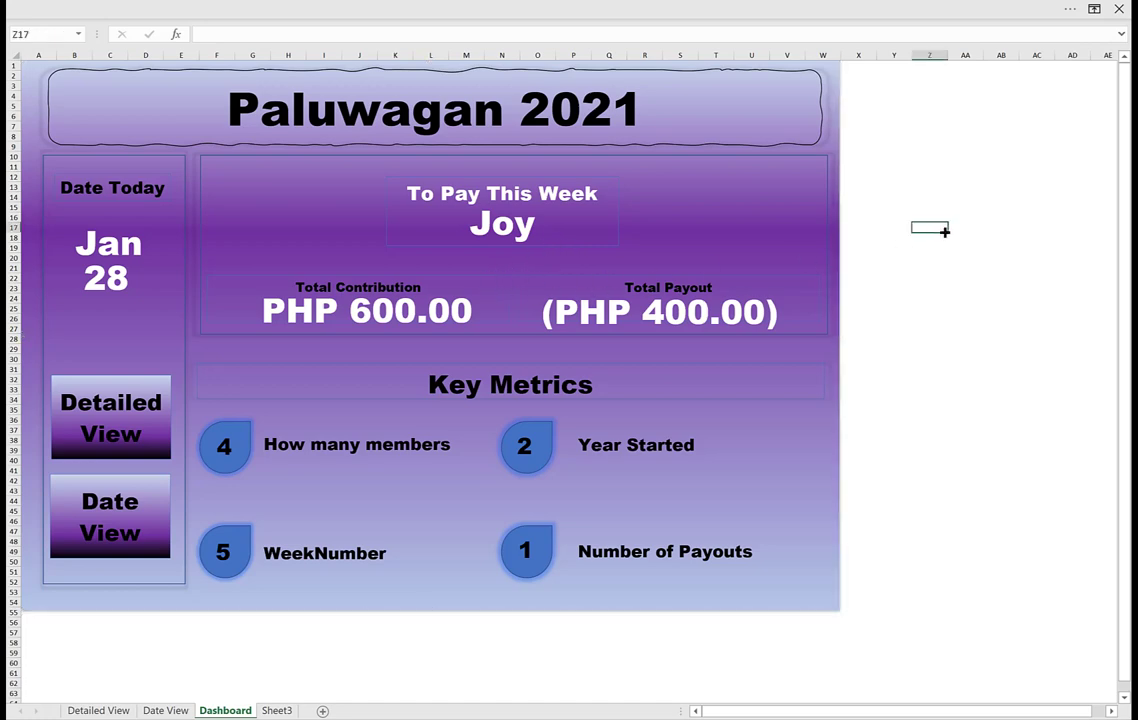